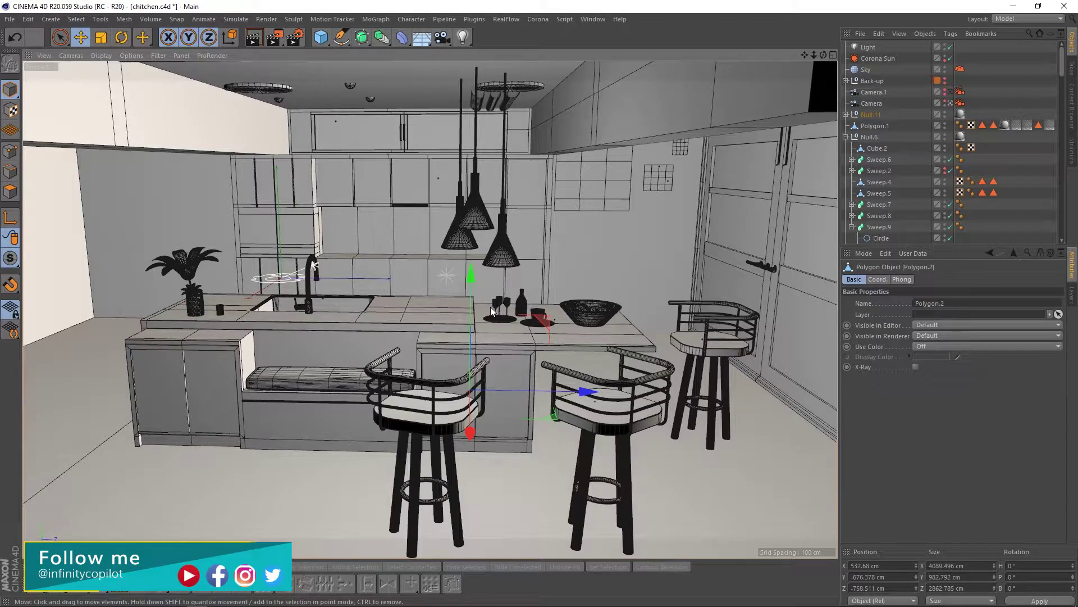
# Examine the cup, saucer, glasses, bottle and fruit bowl on the kitchen counter, with and without wireframe lines.
pyautogui.scroll(5, 556, 286)
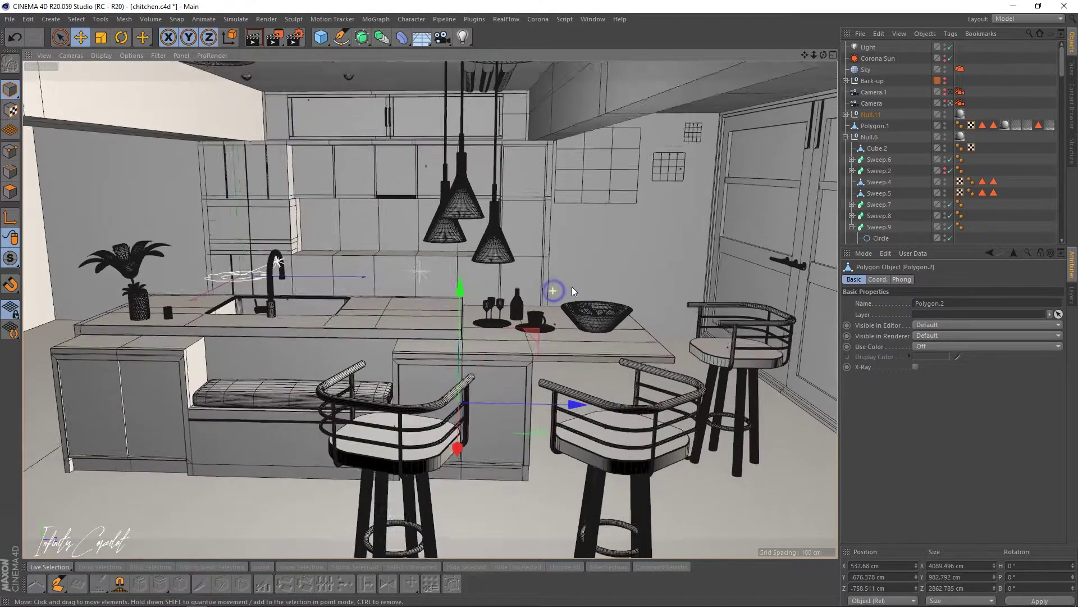
pyautogui.scroll(3, 537, 296)
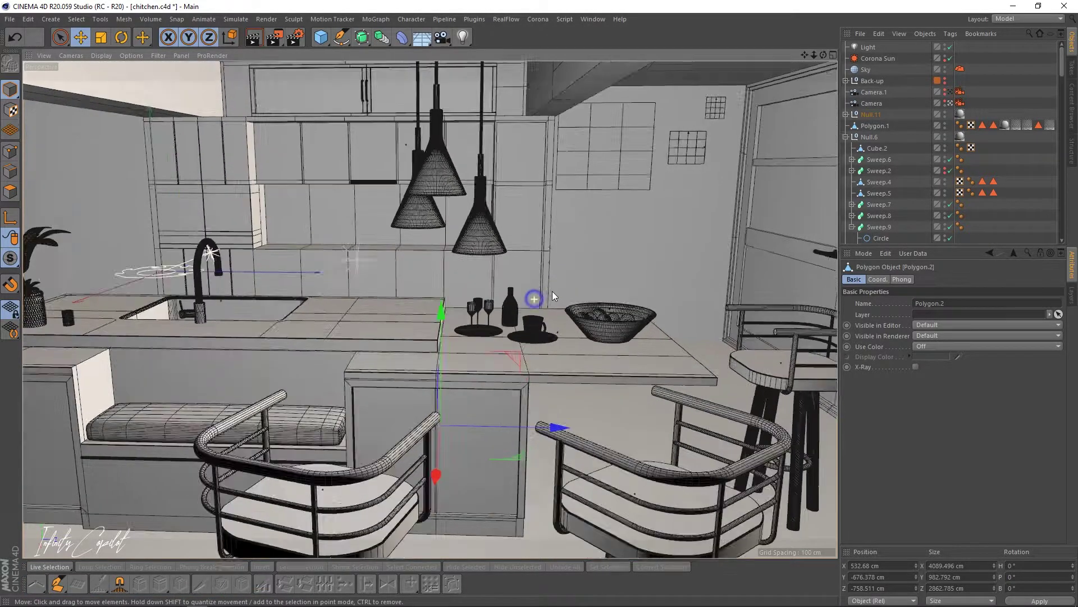
pyautogui.scroll(-4, 514, 298)
pyautogui.scroll(-2, 556, 294)
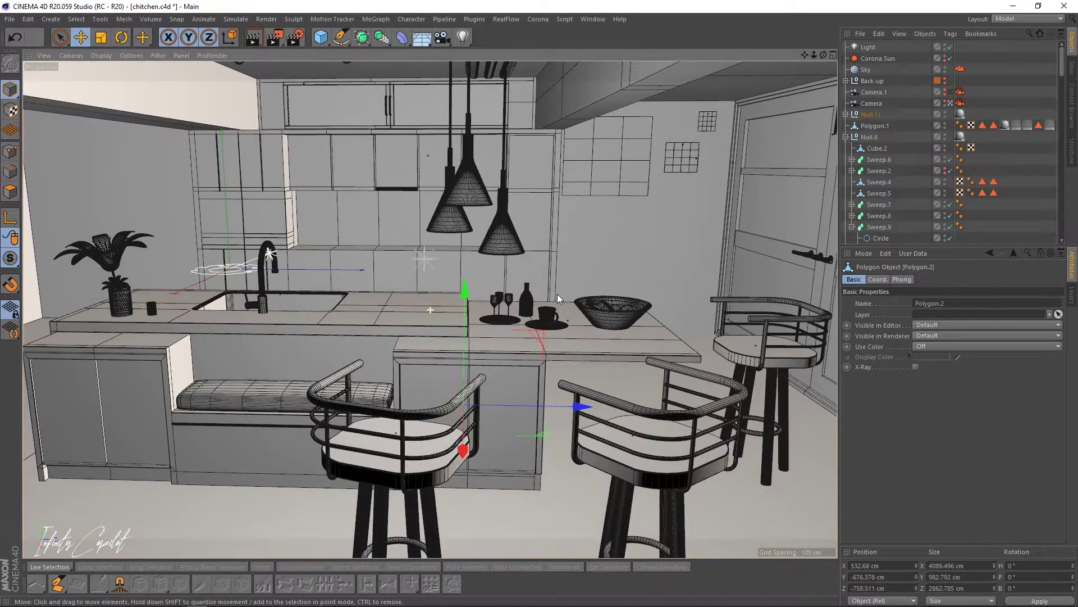
pyautogui.scroll(4, 526, 298)
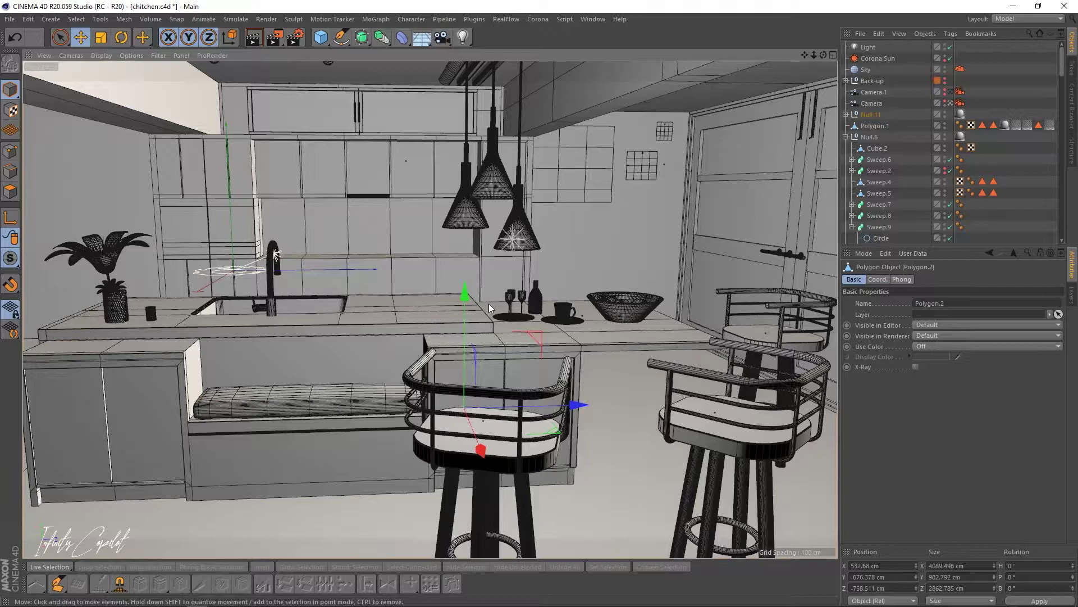
pyautogui.scroll(8, 637, 290)
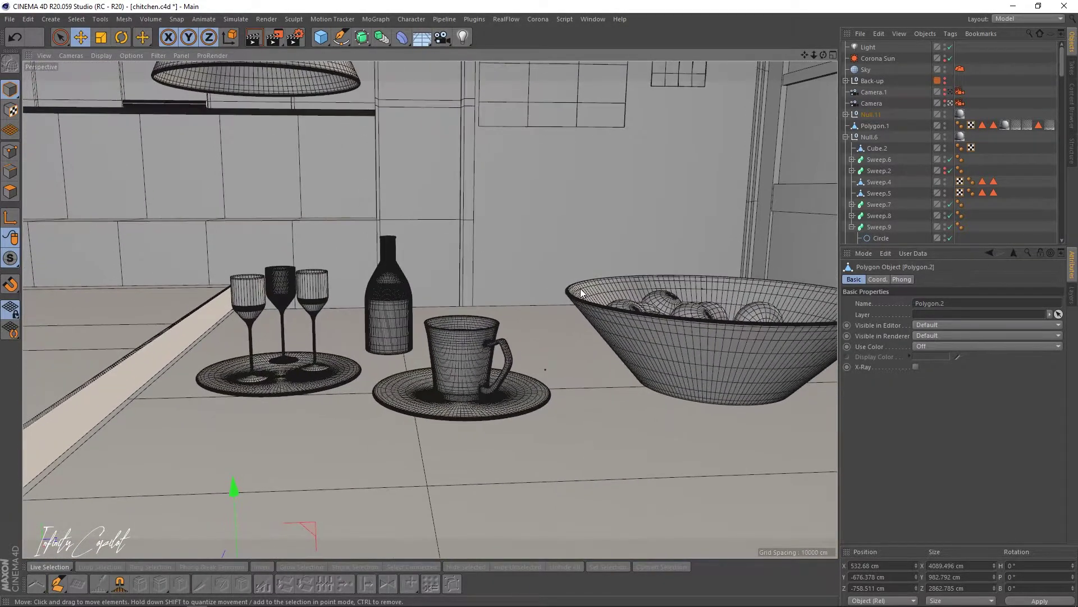
pyautogui.press('n')
pyautogui.press('a')
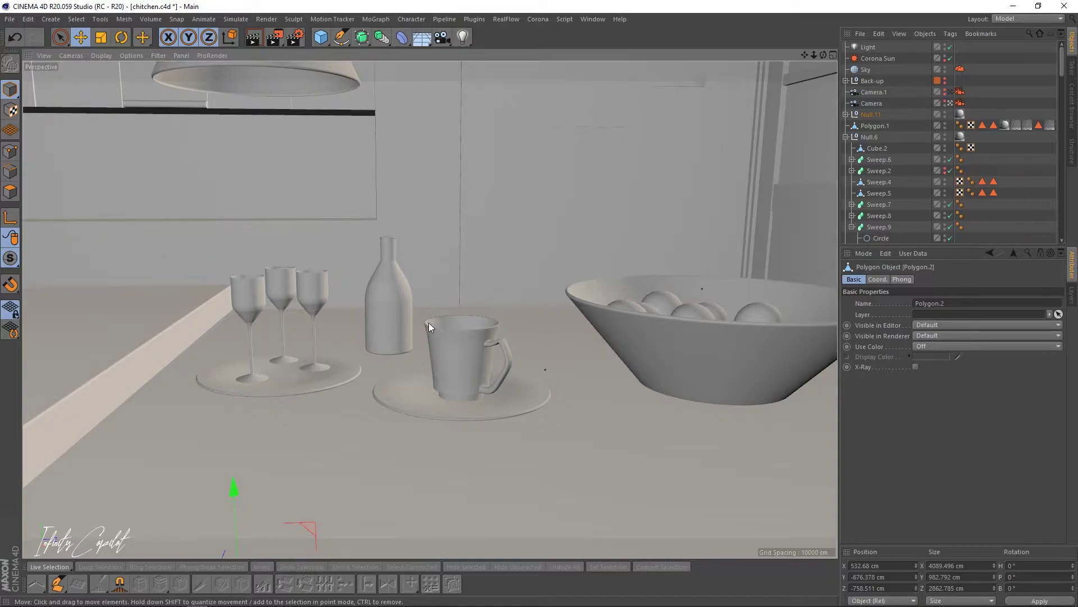
pyautogui.keyDown('alt'); pyautogui.moveTo(458, 347); pyautogui.dragTo(279, 400, button='right'); pyautogui.keyUp('alt')
pyautogui.keyDown('alt'); pyautogui.moveTo(368, 354); pyautogui.dragTo(477, 332, button='middle'); pyautogui.keyUp('alt')
pyautogui.moveTo(475, 334)
pyautogui.keyDown('alt'); pyautogui.mouseDown()
pyautogui.moveTo(485, 328)
pyautogui.moveTo(469, 334)
pyautogui.mouseUp(); pyautogui.keyUp('alt')
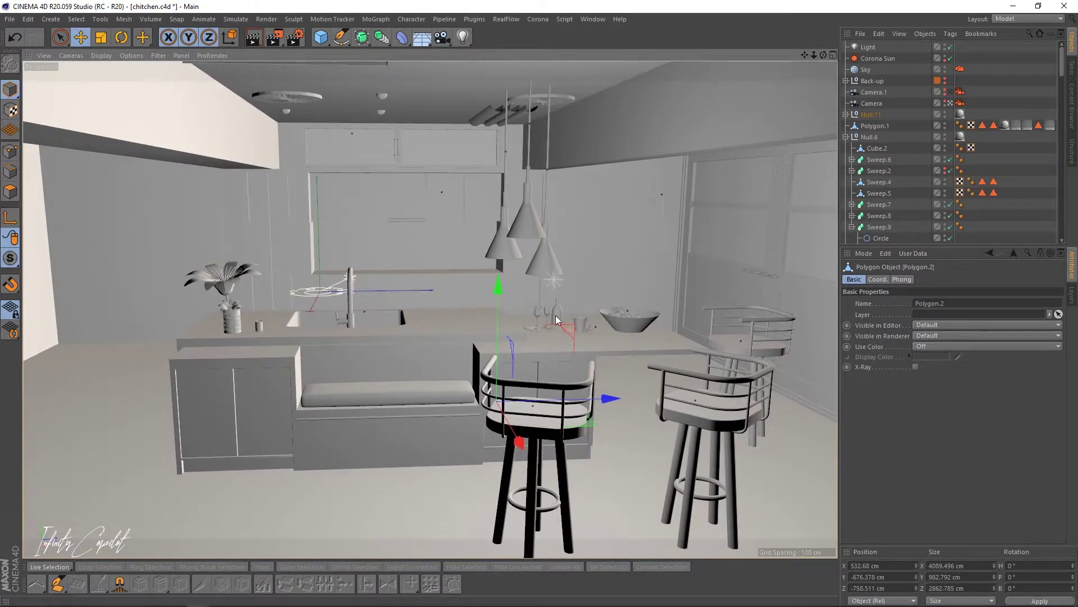
pyautogui.moveTo(555, 315)
pyautogui.keyDown('alt'); pyautogui.mouseDown(button='right')
pyautogui.moveTo(659, 304)
pyautogui.moveTo(541, 315)
pyautogui.mouseUp(button='right'); pyautogui.keyUp('alt')
pyautogui.keyDown('alt'); pyautogui.moveTo(541, 315); pyautogui.dragTo(399, 356); pyautogui.keyUp('alt')
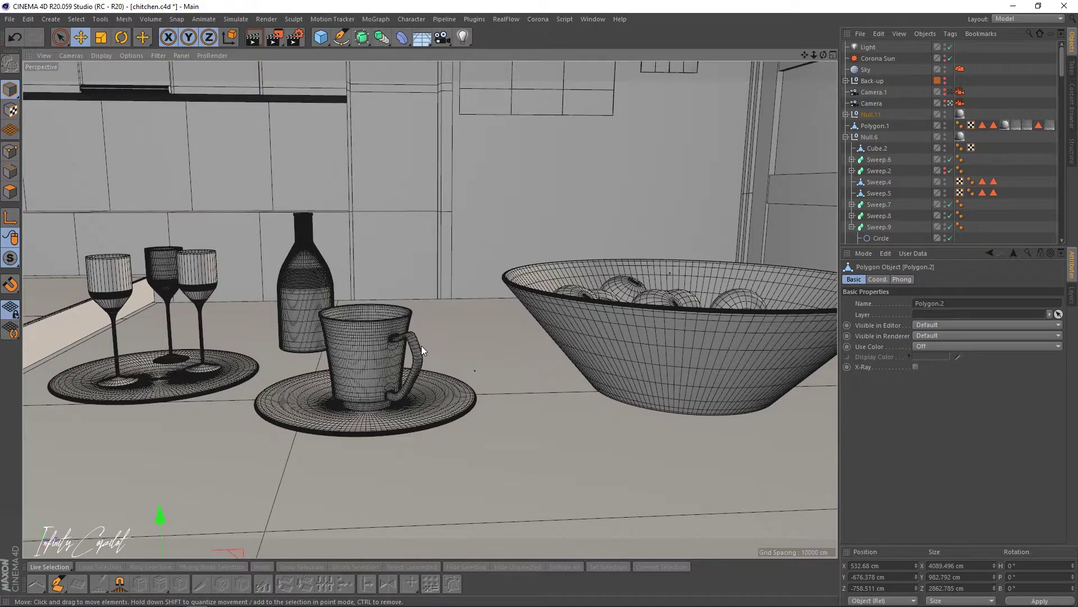
pyautogui.keyDown('alt'); pyautogui.moveTo(340, 374); pyautogui.dragTo(384, 357, button='right'); pyautogui.keyUp('alt')
pyautogui.moveTo(409, 354)
pyautogui.keyDown('alt'); pyautogui.mouseDown()
pyautogui.moveTo(424, 365)
pyautogui.moveTo(434, 336)
pyautogui.moveTo(419, 337)
pyautogui.mouseUp(); pyautogui.keyUp('alt')
pyautogui.keyDown('alt'); pyautogui.moveTo(394, 339); pyautogui.dragTo(293, 370, button='right'); pyautogui.keyUp('alt')
pyautogui.keyDown('alt'); pyautogui.moveTo(293, 371); pyautogui.dragTo(325, 368); pyautogui.keyUp('alt')
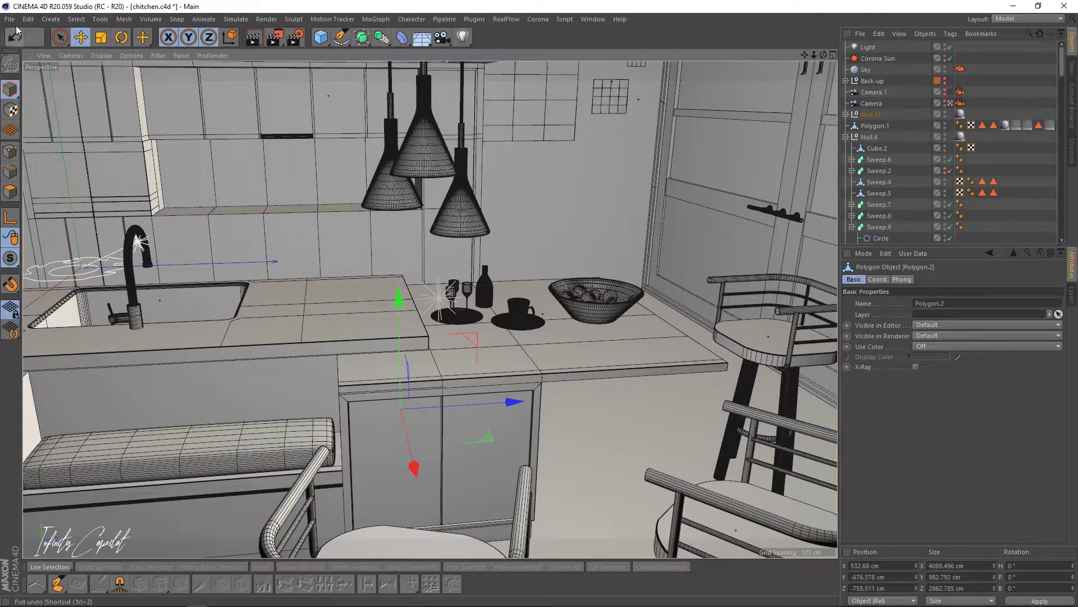
# Create a new empty project and add a cylinder primitive.
pyautogui.click(9, 18)
pyautogui.click(22, 30)
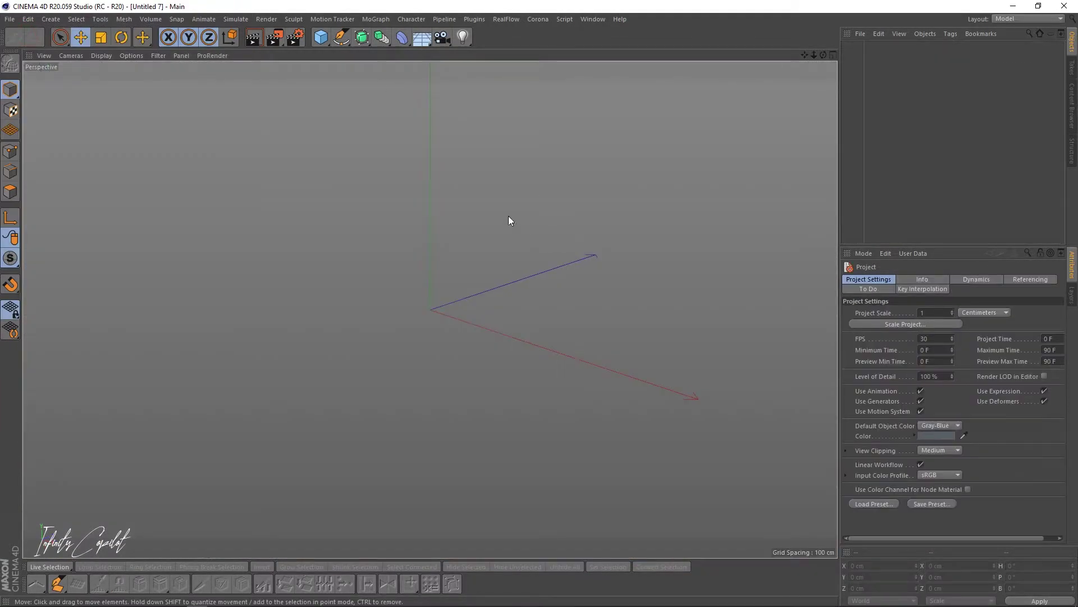
pyautogui.click(327, 38)
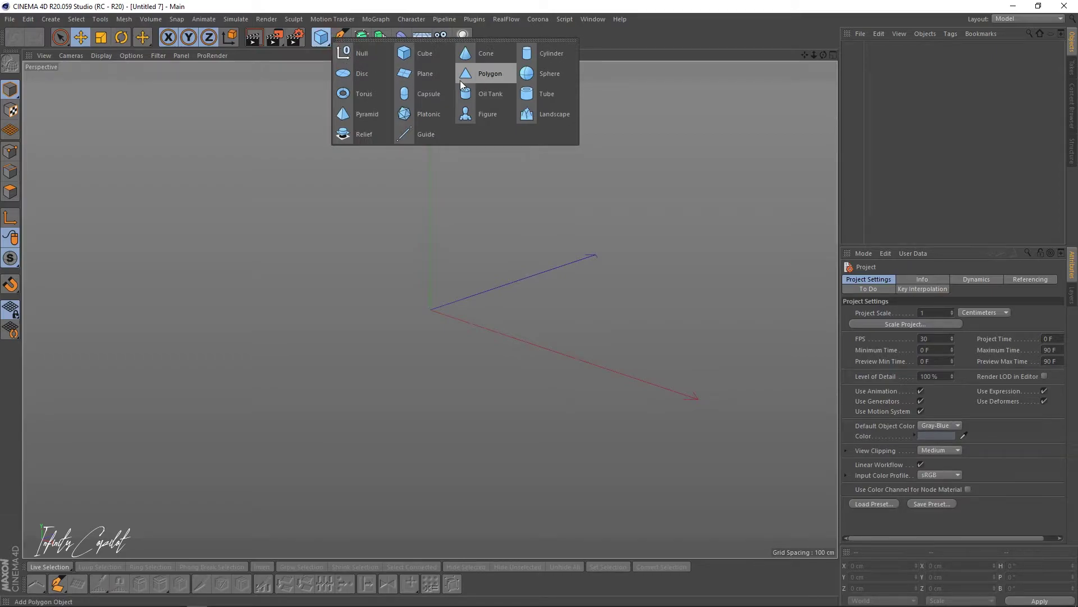
pyautogui.click(531, 57)
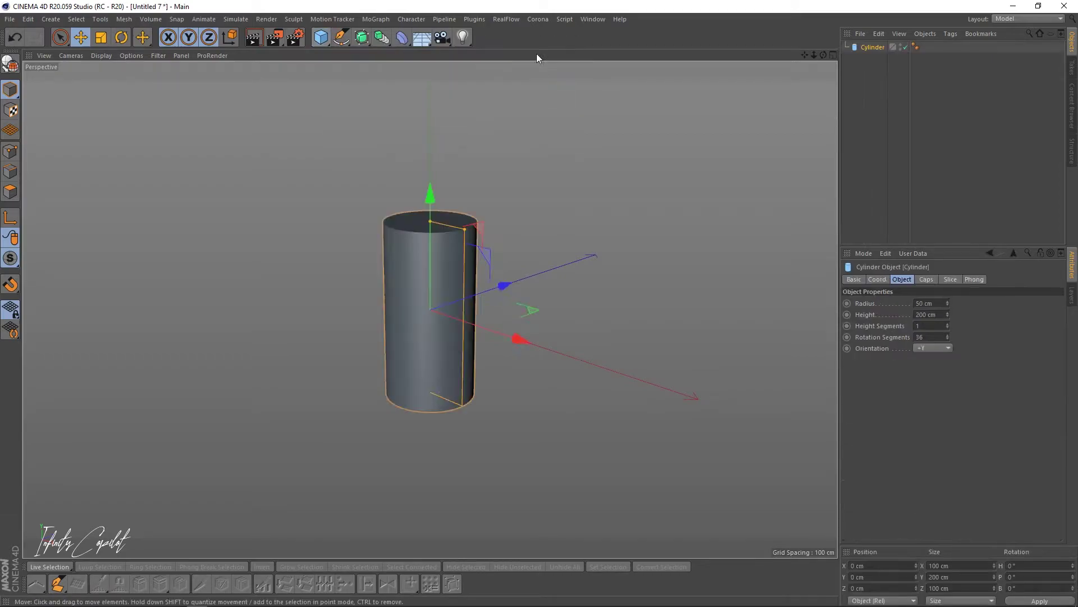
# Enlarge the cylinder to a radius of about 108 cm and a height of about 282 cm.
pyautogui.moveTo(465, 229); pyautogui.dragTo(493, 224)
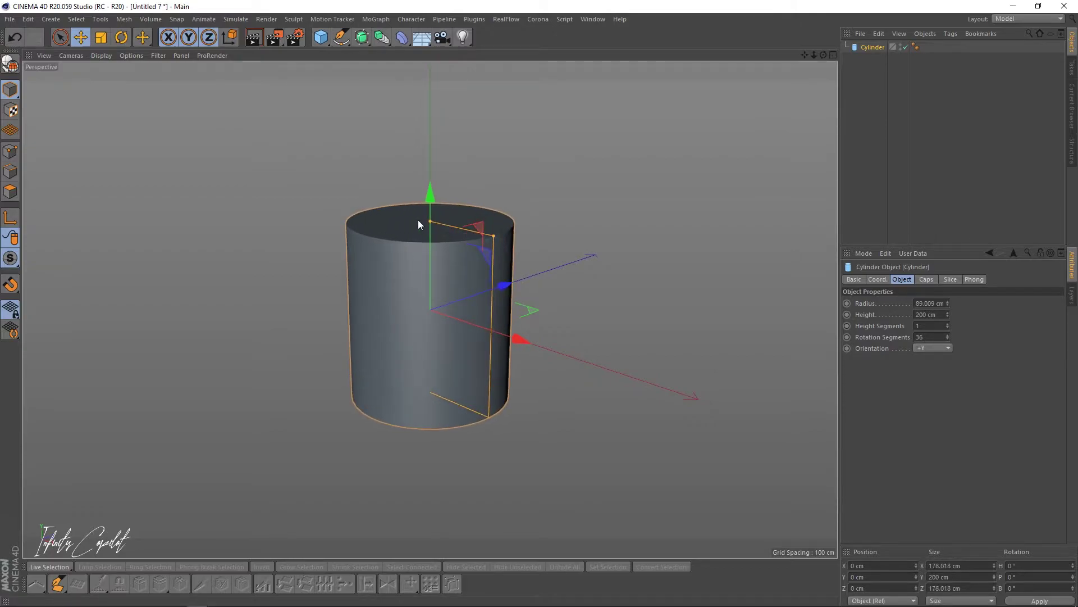
pyautogui.moveTo(428, 220); pyautogui.dragTo(430, 197)
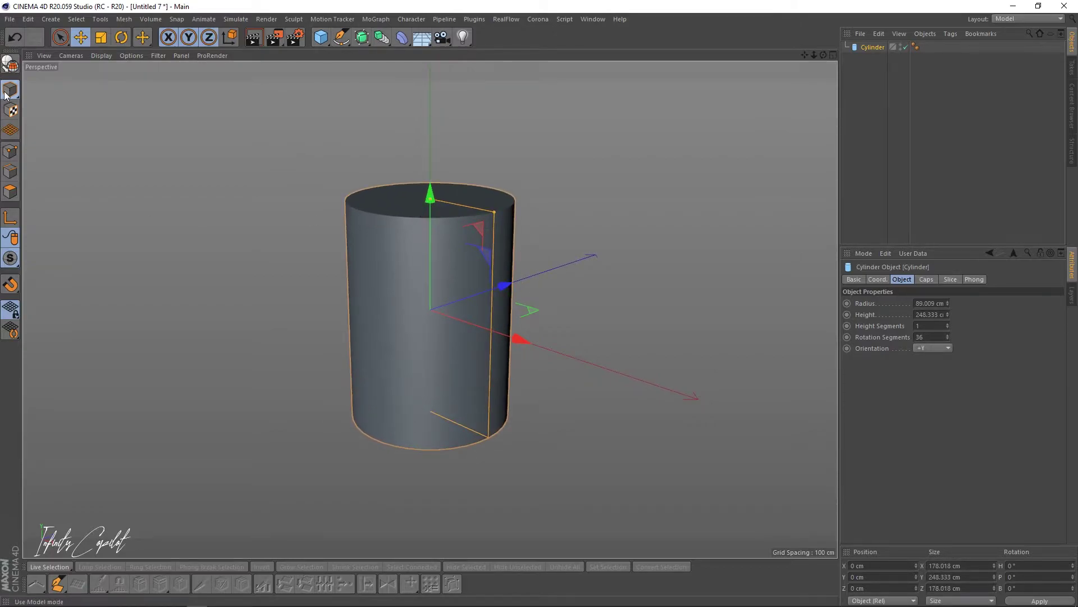
pyautogui.moveTo(431, 193); pyautogui.dragTo(431, 185)
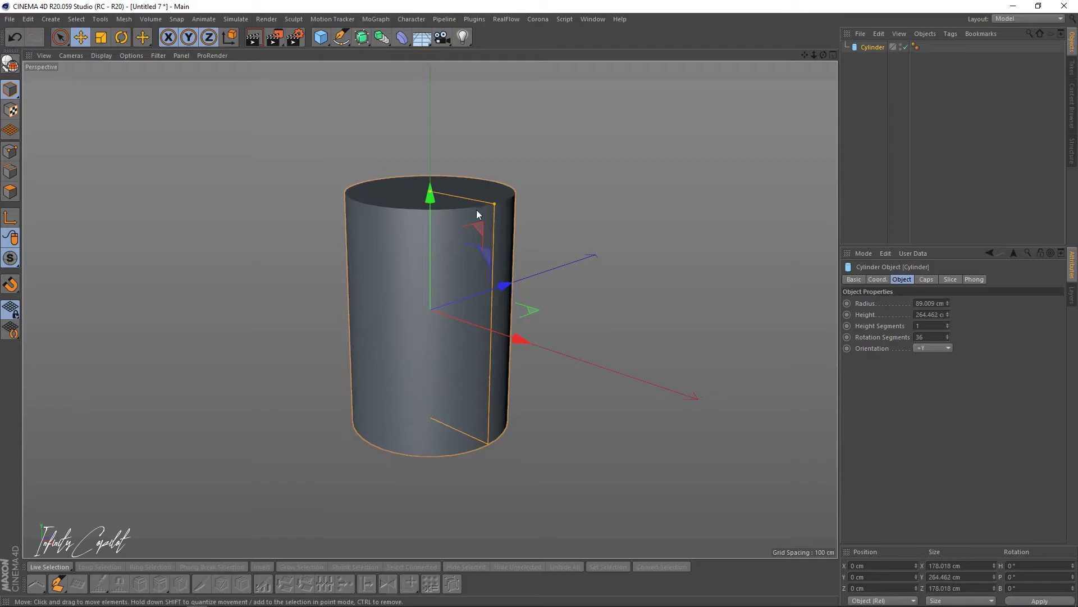
pyautogui.moveTo(496, 204)
pyautogui.mouseDown()
pyautogui.moveTo(531, 202)
pyautogui.moveTo(510, 206)
pyautogui.mouseUp()
pyautogui.moveTo(430, 196); pyautogui.dragTo(431, 187)
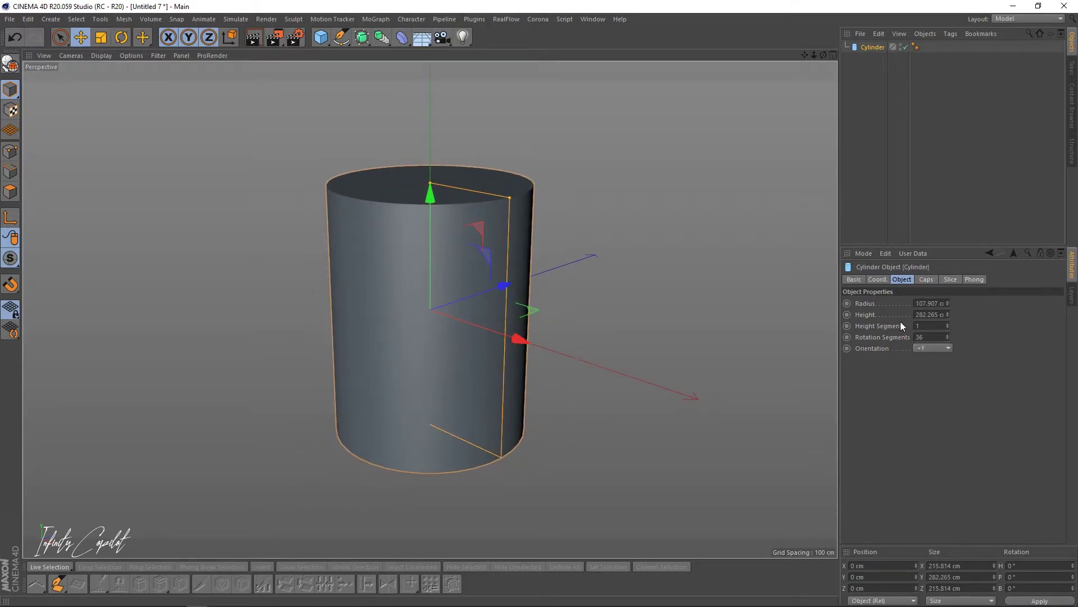
pyautogui.click(878, 280)
pyautogui.click(854, 281)
pyautogui.click(903, 280)
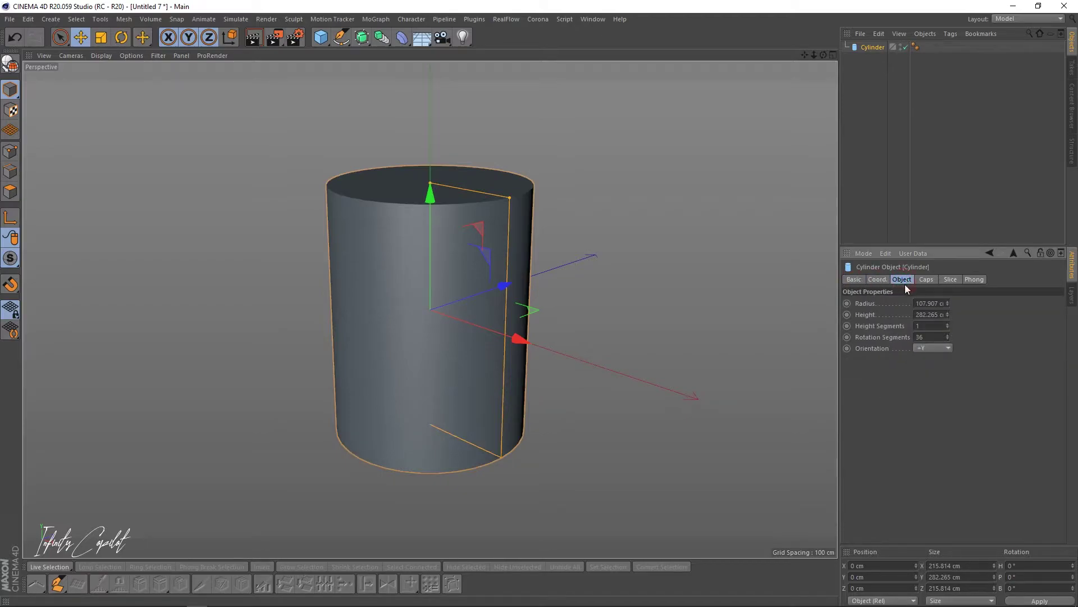
pyautogui.click(927, 281)
pyautogui.click(902, 281)
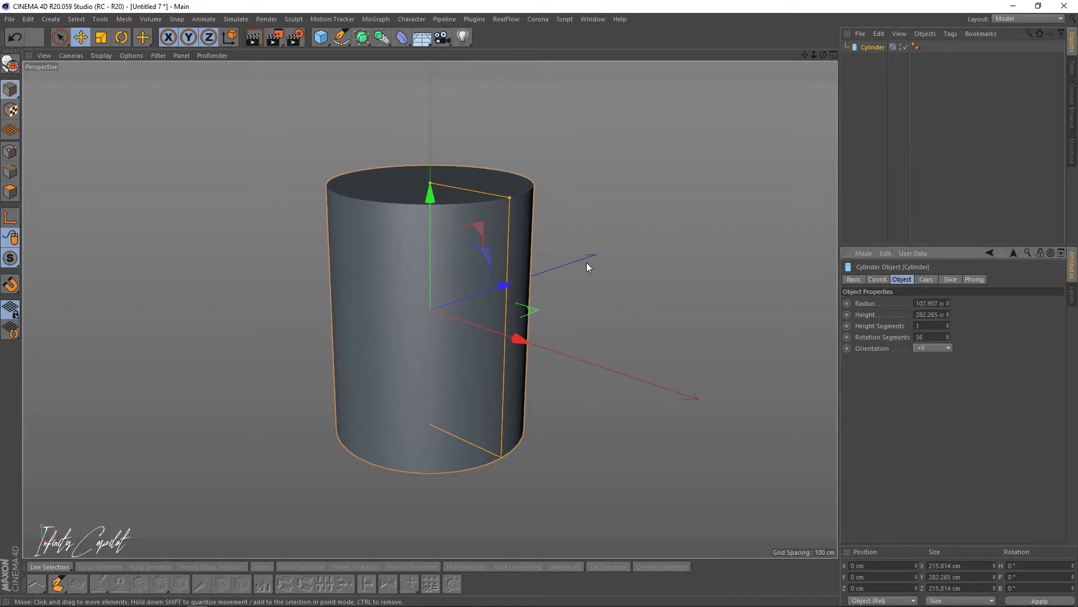
# Set the viewport display to Gouraud Shading (Lines).
pyautogui.press('n')
pyautogui.press('b')
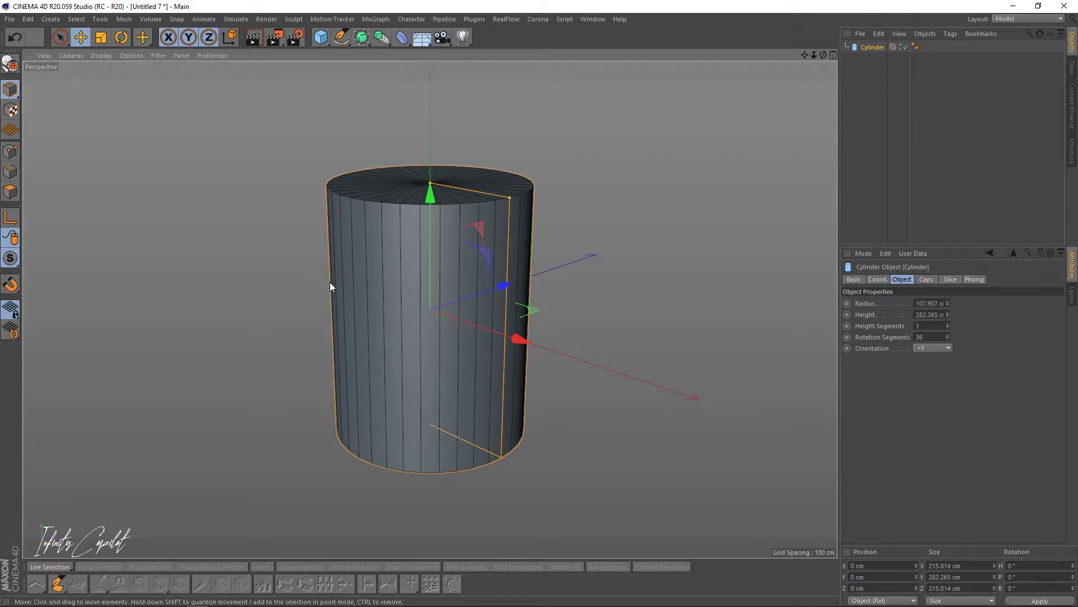
pyautogui.click(102, 55)
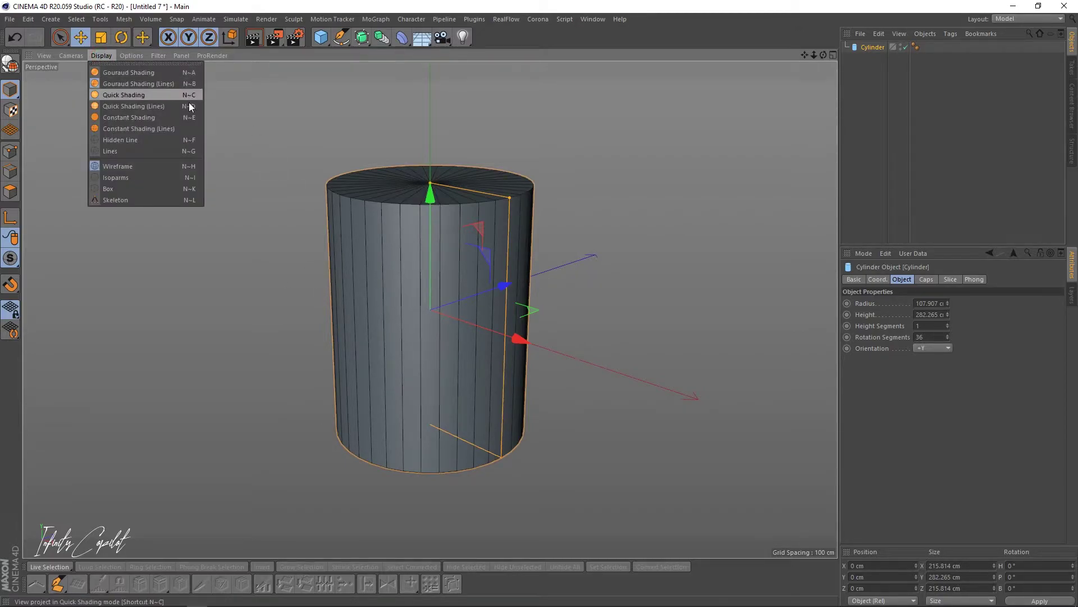
pyautogui.click(139, 84)
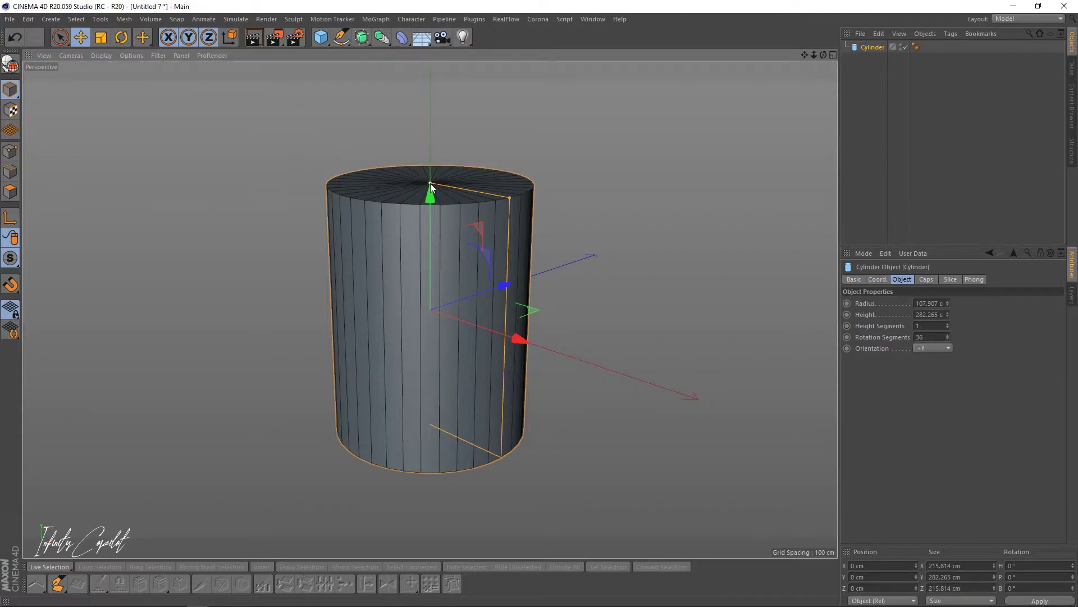
# Enlarge the cylinder to a radius of about 128 cm and a height of about 346 cm.
pyautogui.moveTo(430, 183); pyautogui.dragTo(431, 165)
pyautogui.moveTo(511, 183); pyautogui.dragTo(519, 180)
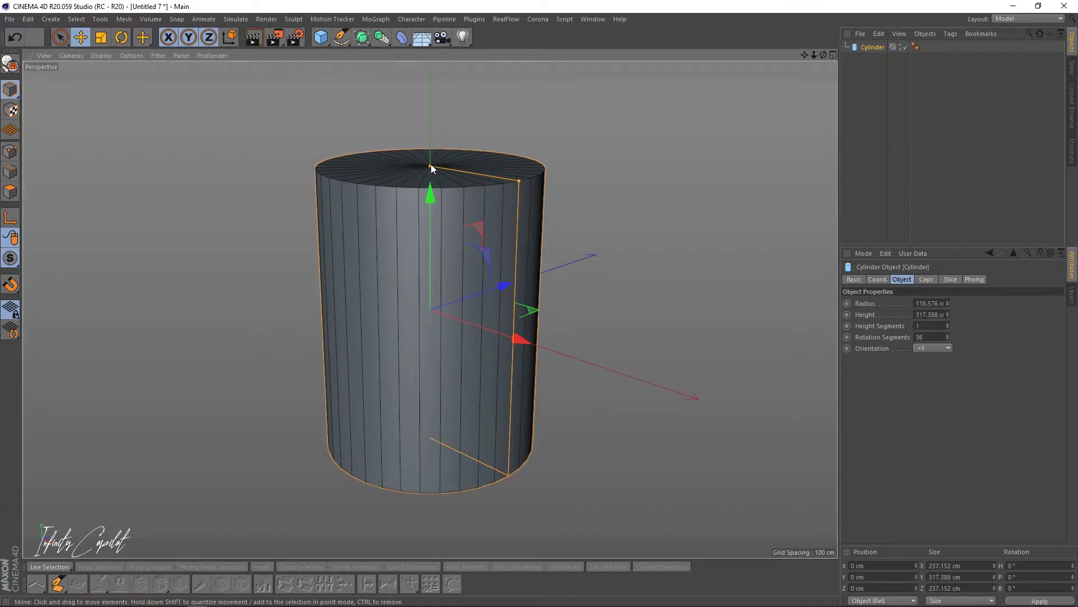
pyautogui.moveTo(431, 164); pyautogui.dragTo(436, 145)
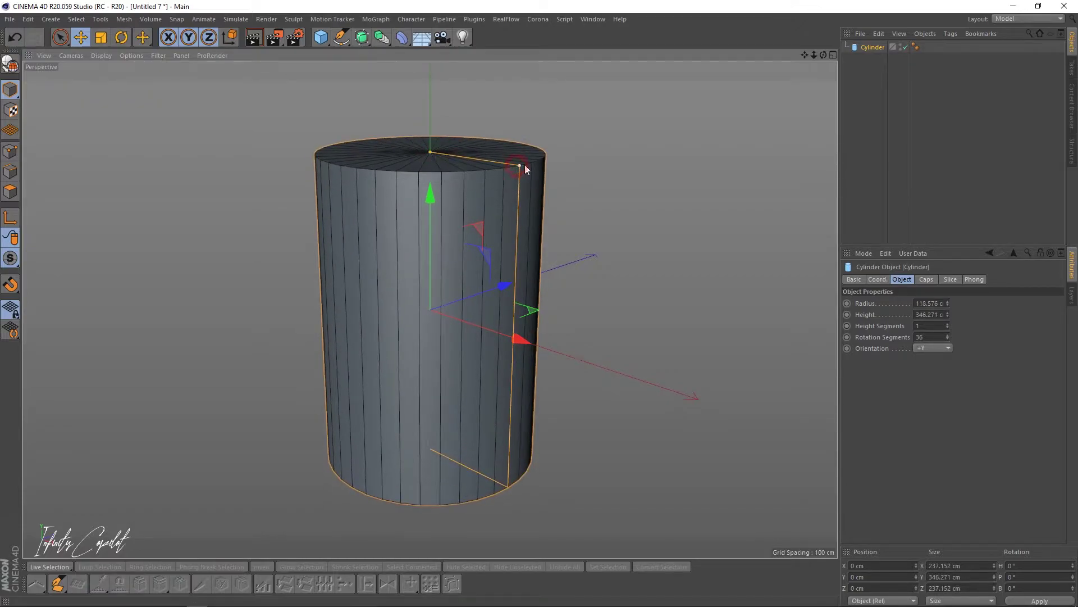
pyautogui.moveTo(517, 166); pyautogui.dragTo(528, 164)
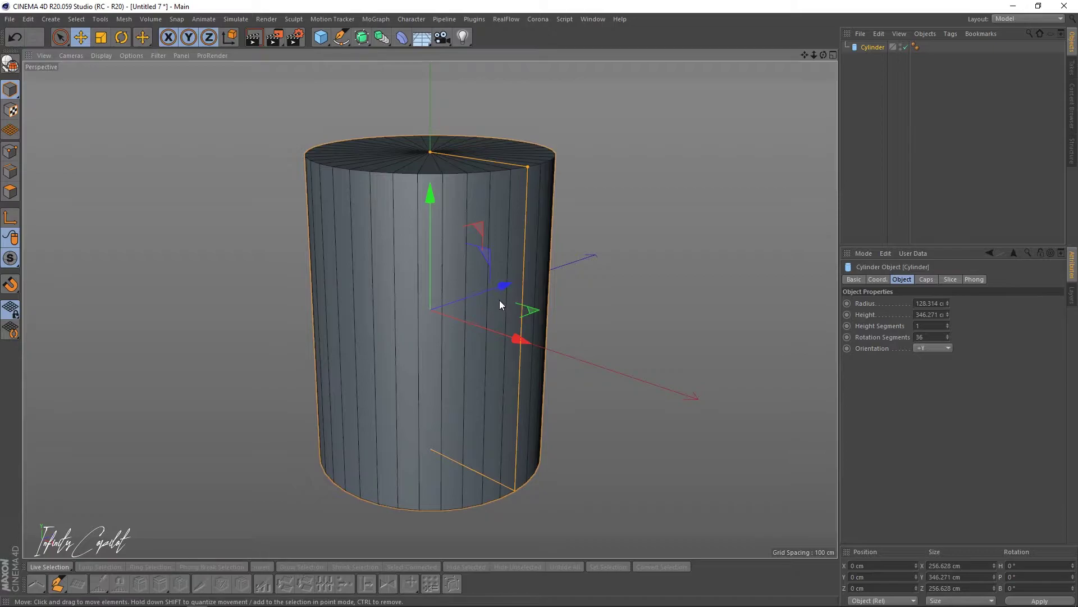
# Make the cylinder editable and delete the loop of polygons forming its top cap.
pyautogui.rightClick(872, 48)
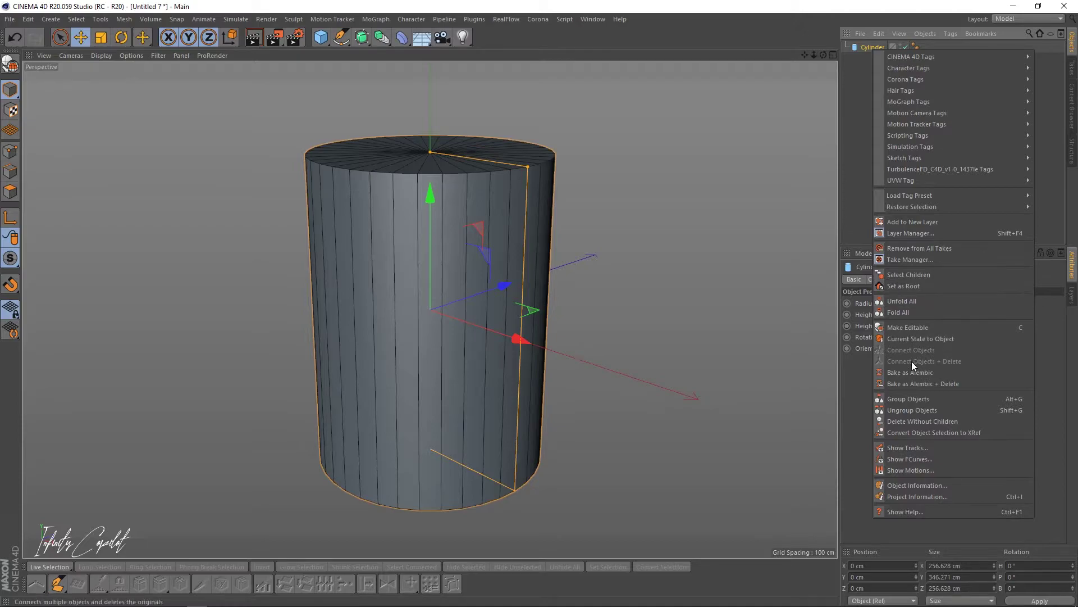
pyautogui.click(1022, 331)
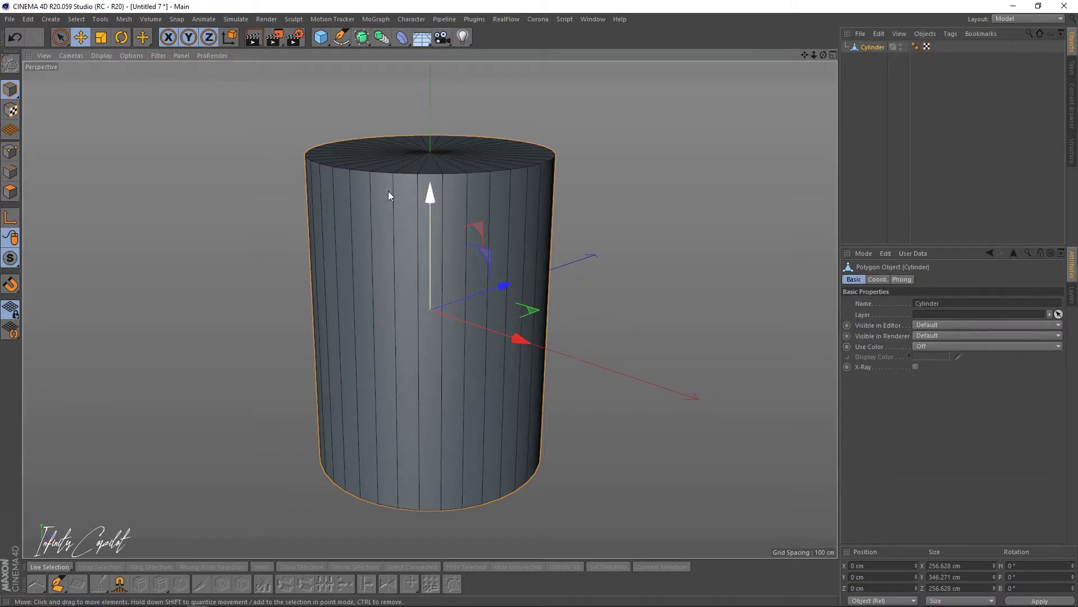
pyautogui.keyDown('alt'); pyautogui.moveTo(441, 202); pyautogui.dragTo(441, 250); pyautogui.keyUp('alt')
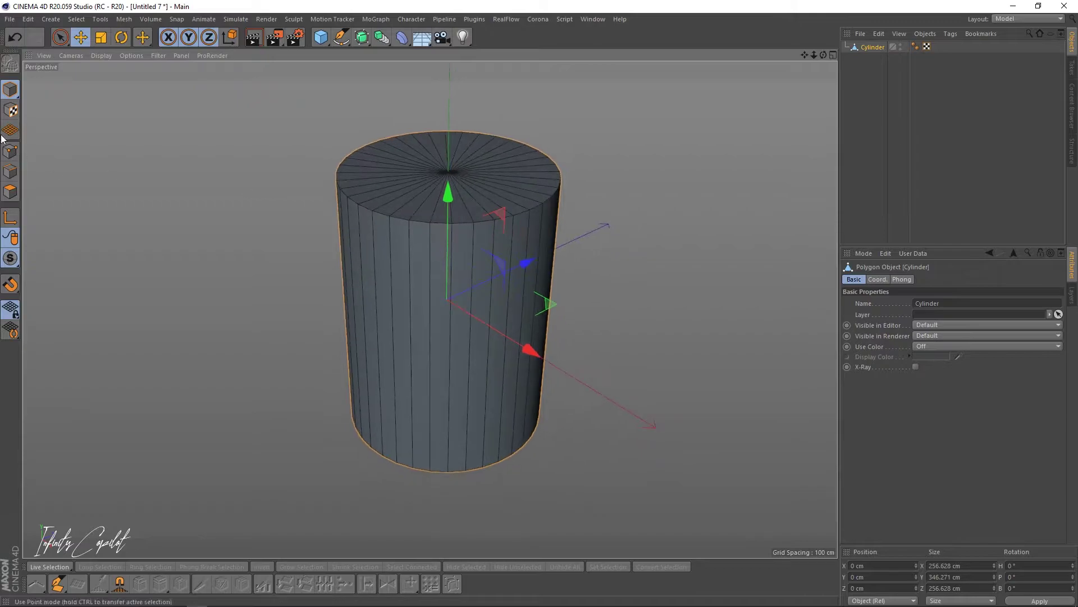
pyautogui.click(10, 192)
pyautogui.press('u')
pyautogui.press('l')
pyautogui.click(478, 189)
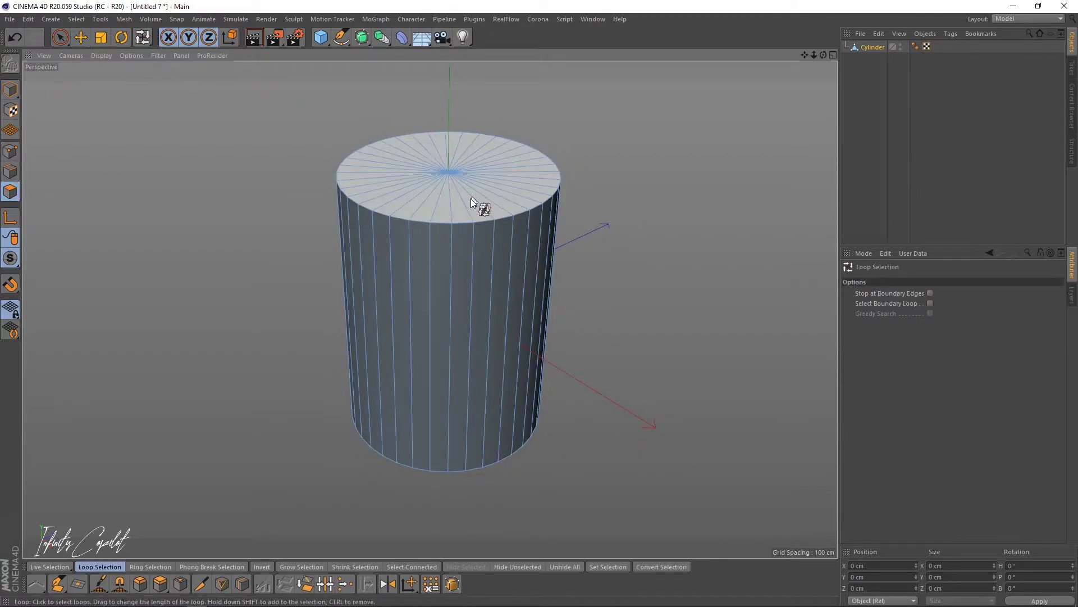
pyautogui.click(473, 205)
pyautogui.press('Delete')
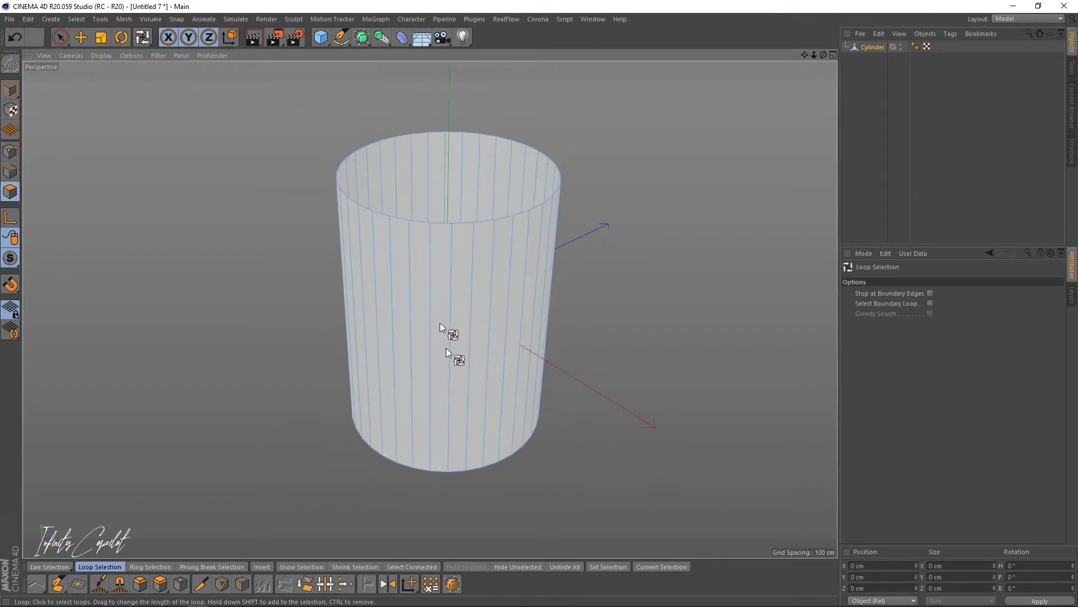
# Delete the cylinder's bottom cap polygons and close the bottom hole with a single polygon.
pyautogui.moveTo(447, 353)
pyautogui.keyDown('alt'); pyautogui.mouseDown()
pyautogui.moveTo(434, 369)
pyautogui.moveTo(467, 289)
pyautogui.moveTo(478, 183)
pyautogui.moveTo(450, 360)
pyautogui.mouseUp(); pyautogui.keyUp('alt')
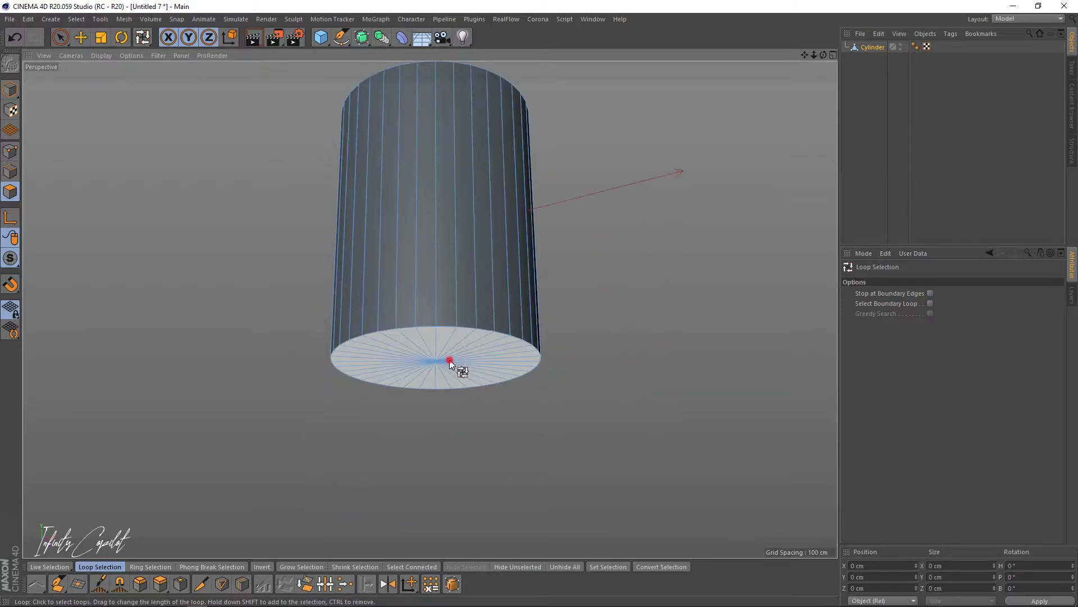
pyautogui.click(449, 360)
pyautogui.press('Delete')
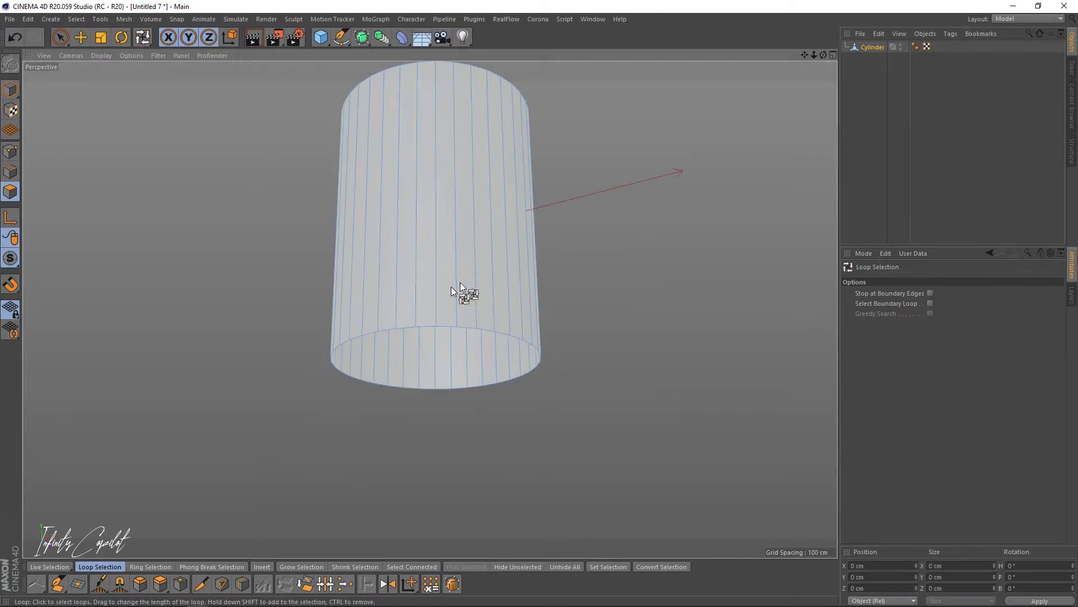
pyautogui.click(79, 584)
pyautogui.click(392, 387)
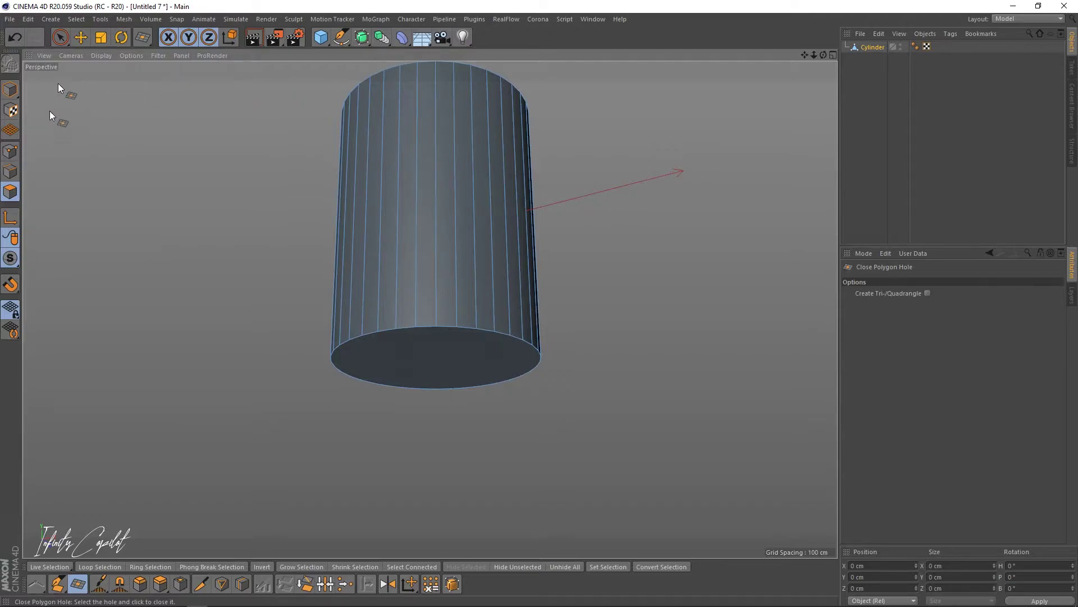
# Add a loop cut around the cylinder just above its bottom edge, at an offset of about 94.4%.
pyautogui.click(11, 93)
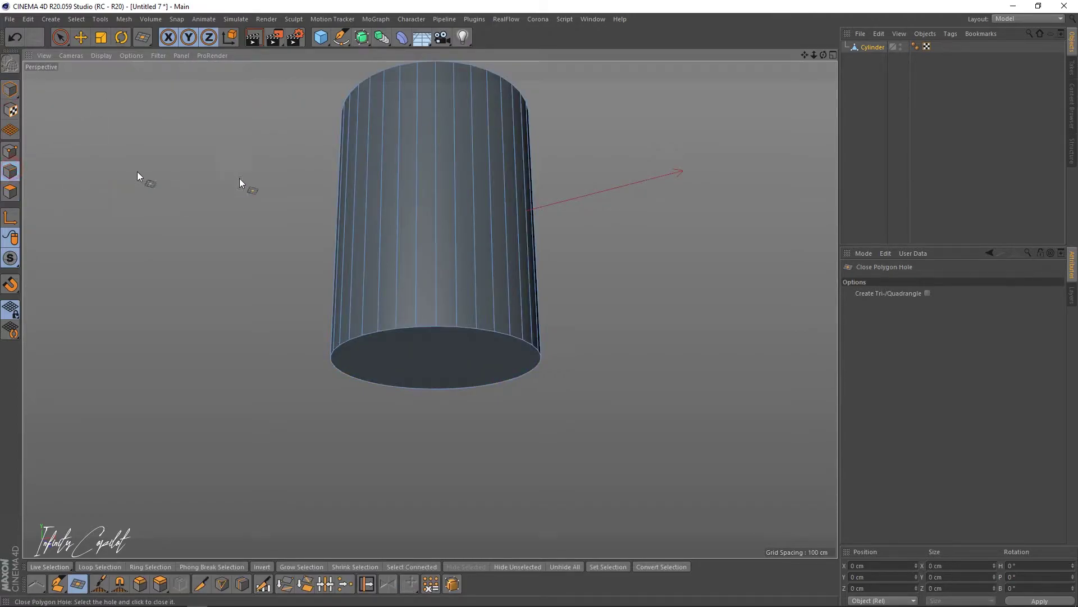
pyautogui.click(242, 584)
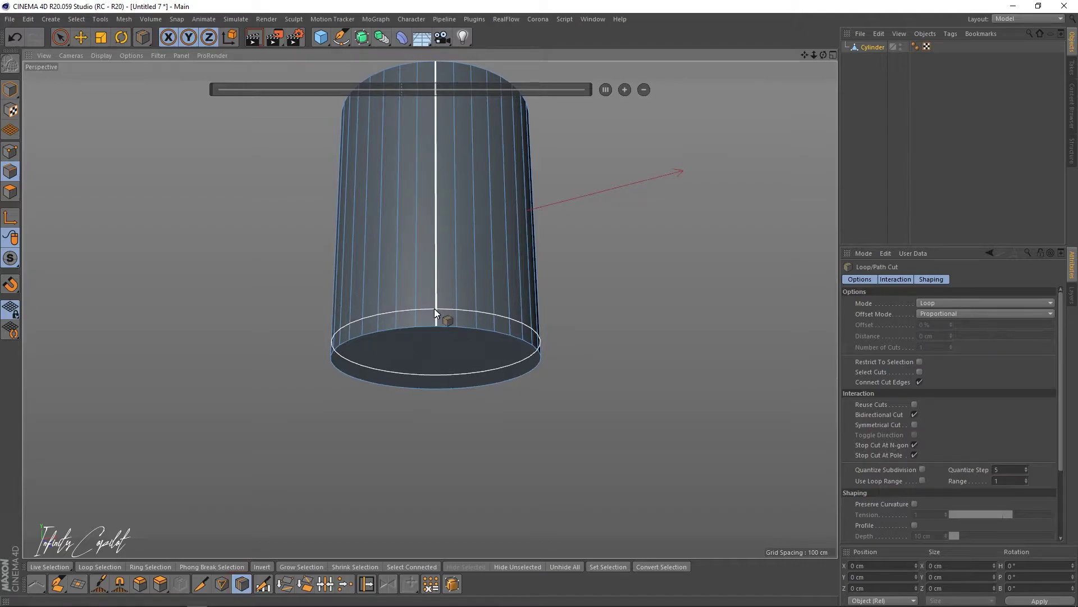
pyautogui.scroll(2, 436, 312)
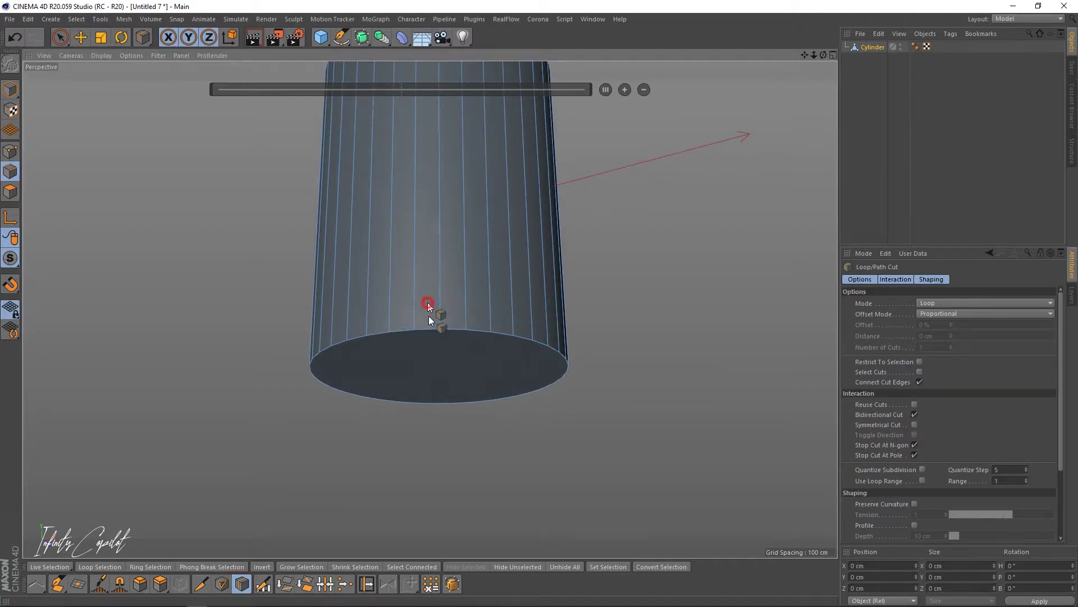
pyautogui.keyDown('alt'); pyautogui.moveTo(428, 303); pyautogui.dragTo(433, 316); pyautogui.keyUp('alt')
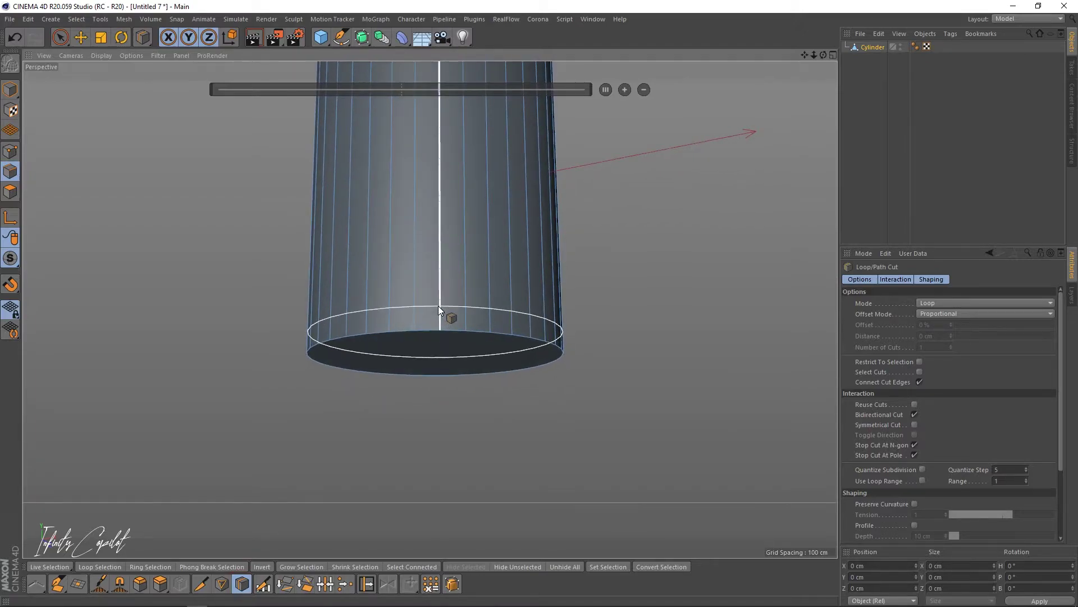
pyautogui.click(440, 309)
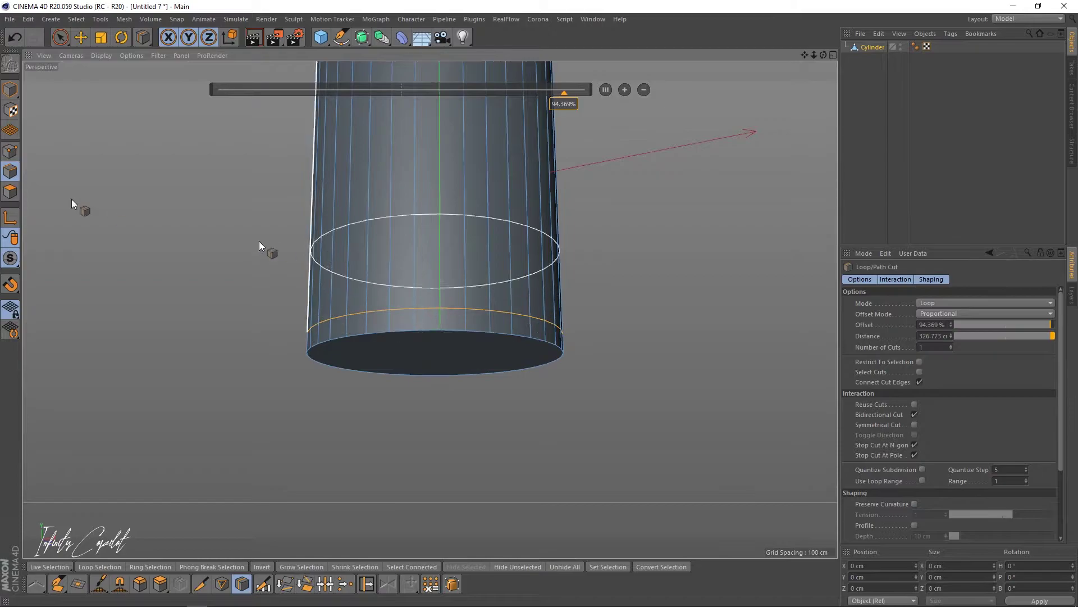
# Select the narrow polygon band around the cylinder's bottom together with the bottom face.
pyautogui.click(10, 192)
pyautogui.press('u')
pyautogui.press('l')
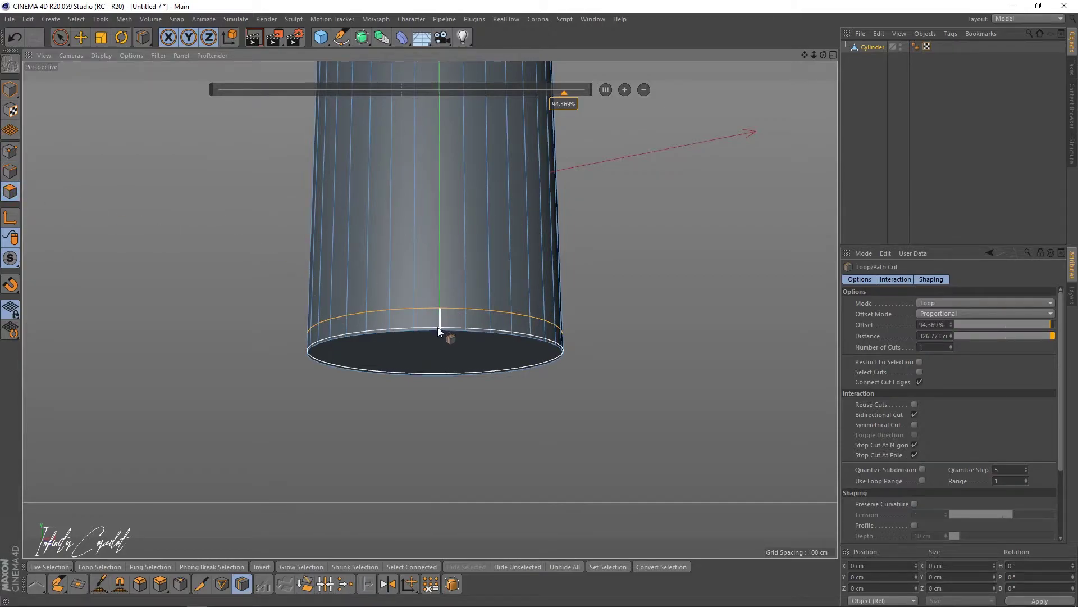
pyautogui.click(444, 318)
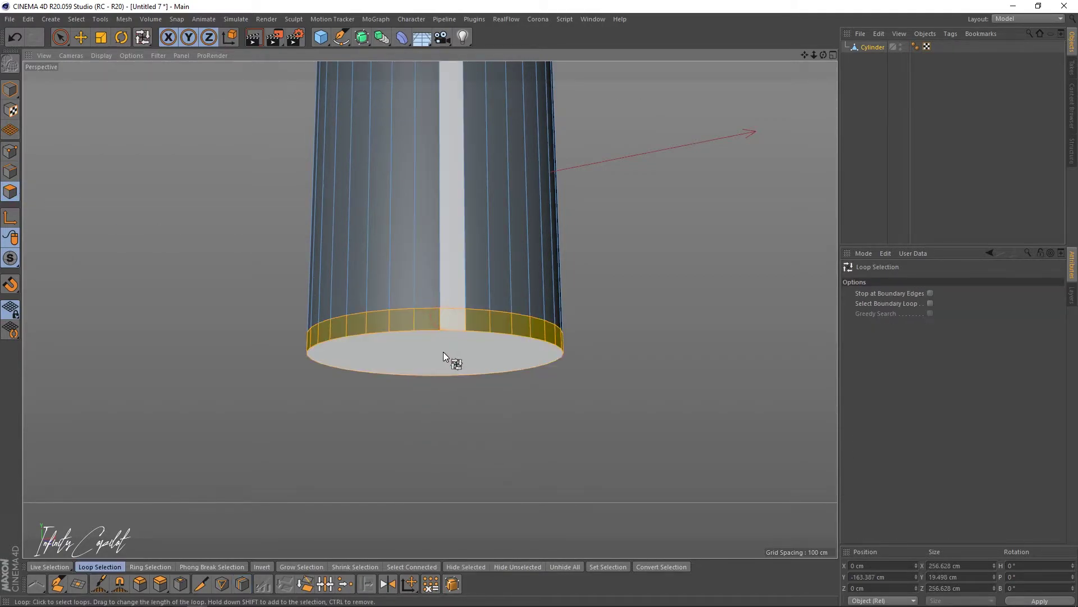
pyautogui.press('9')
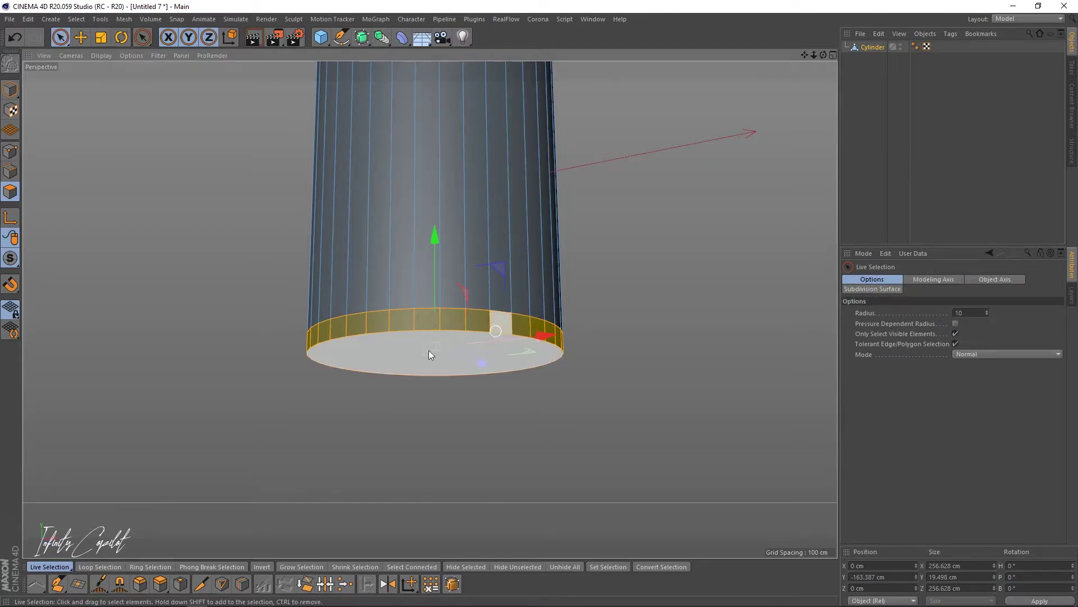
pyautogui.scroll(3, 463, 331)
pyautogui.keyDown('alt'); pyautogui.moveTo(463, 329); pyautogui.dragTo(423, 344); pyautogui.keyUp('alt')
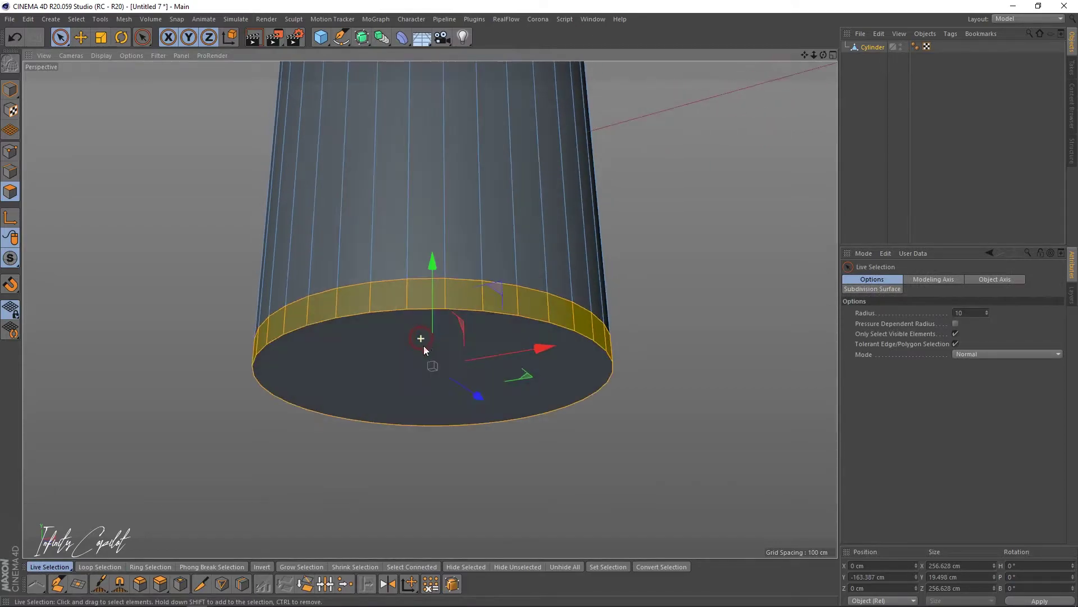
pyautogui.keyDown('shift'); pyautogui.click(423, 349); pyautogui.keyUp('shift')
pyautogui.moveTo(639, 289); pyautogui.dragTo(613, 291, button='middle')
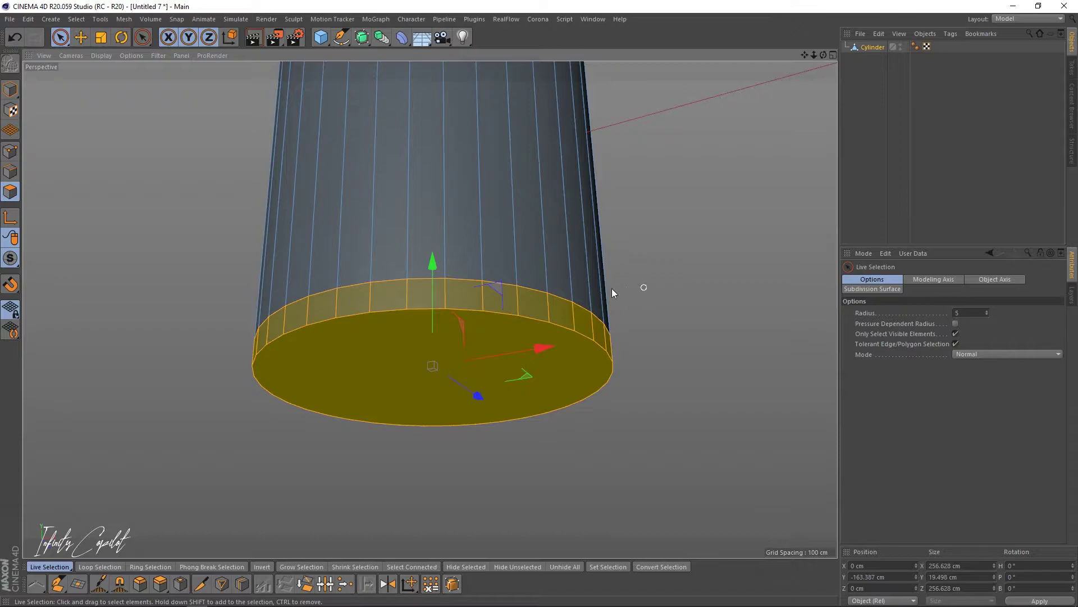
# Form a recessed foot about 238 cm across under the cup, with its bottom face at about Y -184 cm.
pyautogui.keyDown('alt'); pyautogui.moveTo(471, 276); pyautogui.dragTo(497, 321); pyautogui.keyUp('alt')
pyautogui.press('t')
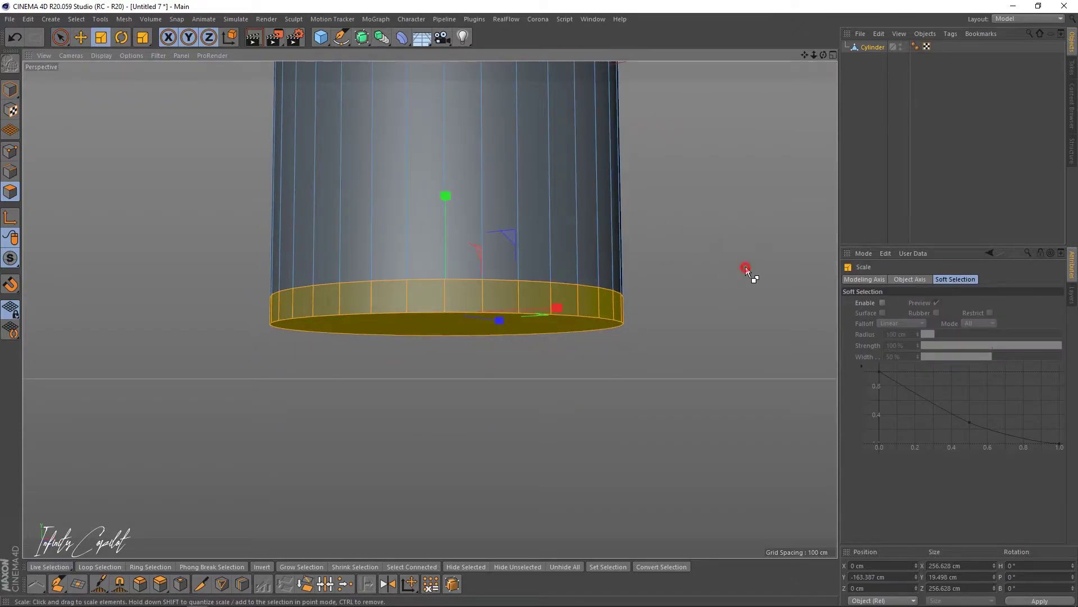
pyautogui.moveTo(746, 267); pyautogui.dragTo(655, 240)
pyautogui.press('e')
pyautogui.moveTo(457, 247); pyautogui.dragTo(459, 286)
pyautogui.click(443, 351)
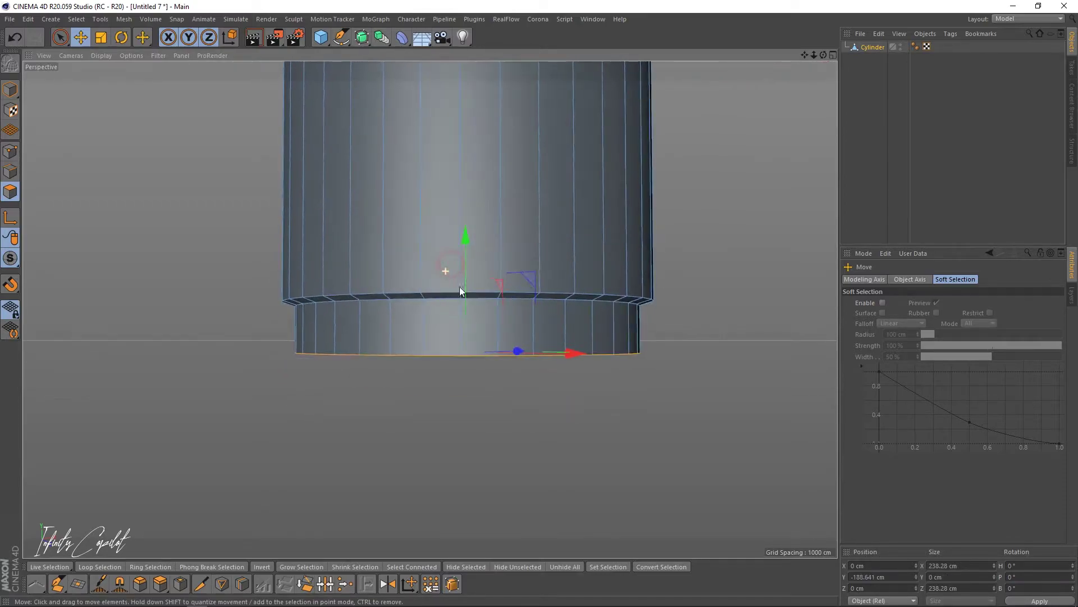
pyautogui.moveTo(468, 242); pyautogui.dragTo(471, 236)
pyautogui.scroll(-2, 555, 237)
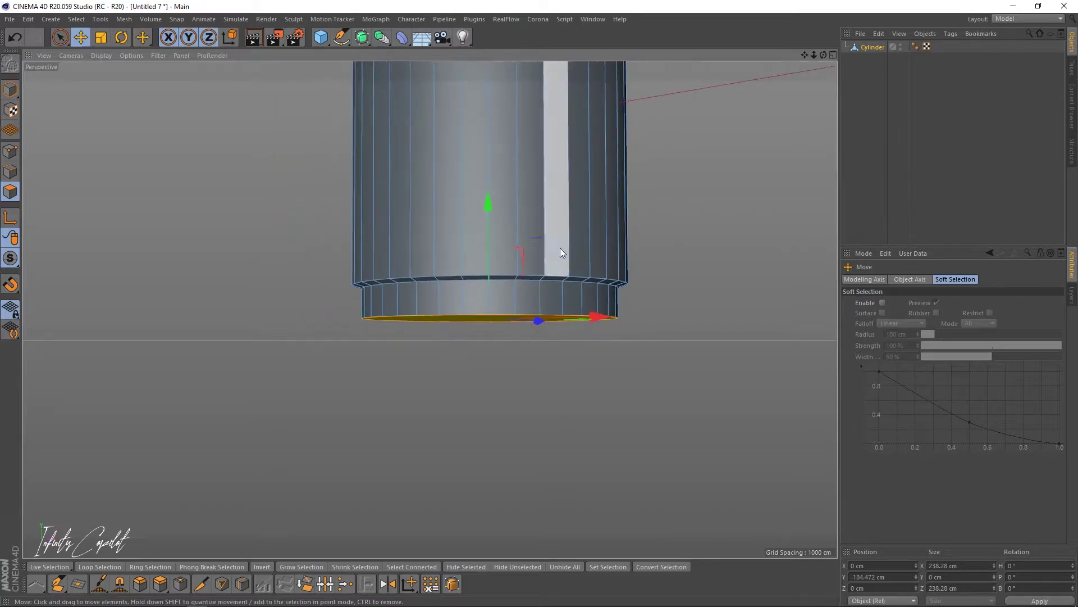
# Select the edge loop around the cup's open top rim in edge mode.
pyautogui.keyDown('alt'); pyautogui.moveTo(561, 247); pyautogui.dragTo(459, 348, button='middle'); pyautogui.keyUp('alt')
pyautogui.scroll(-3, 459, 297)
pyautogui.keyDown('alt'); pyautogui.moveTo(462, 287); pyautogui.dragTo(590, 348); pyautogui.keyUp('alt')
pyautogui.scroll(3, 556, 259)
pyautogui.keyDown('alt'); pyautogui.moveTo(499, 279); pyautogui.dragTo(517, 324); pyautogui.keyUp('alt')
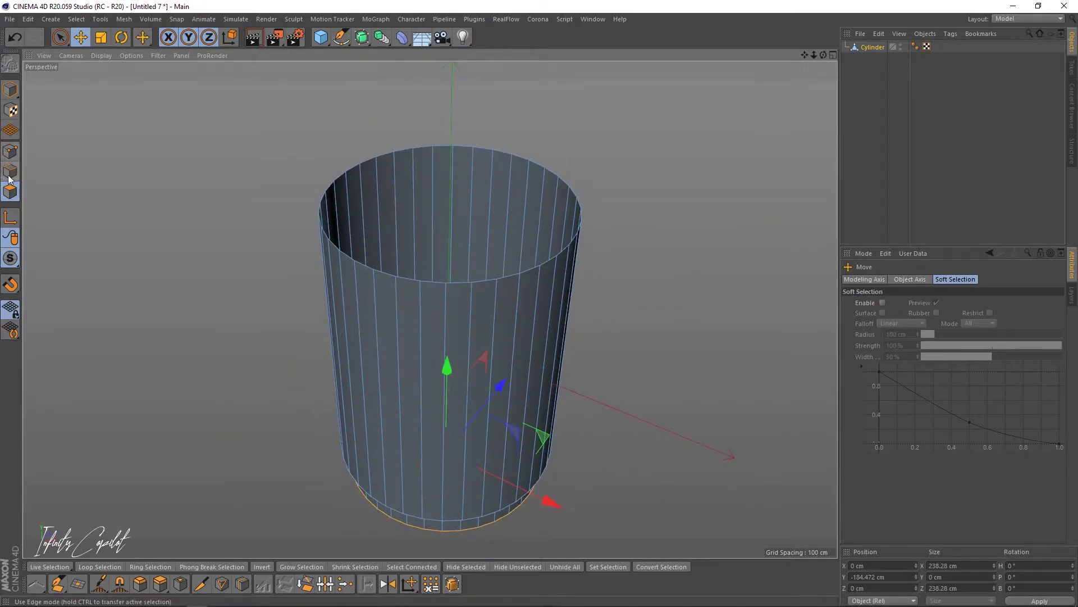
pyautogui.click(10, 171)
pyautogui.click(470, 281)
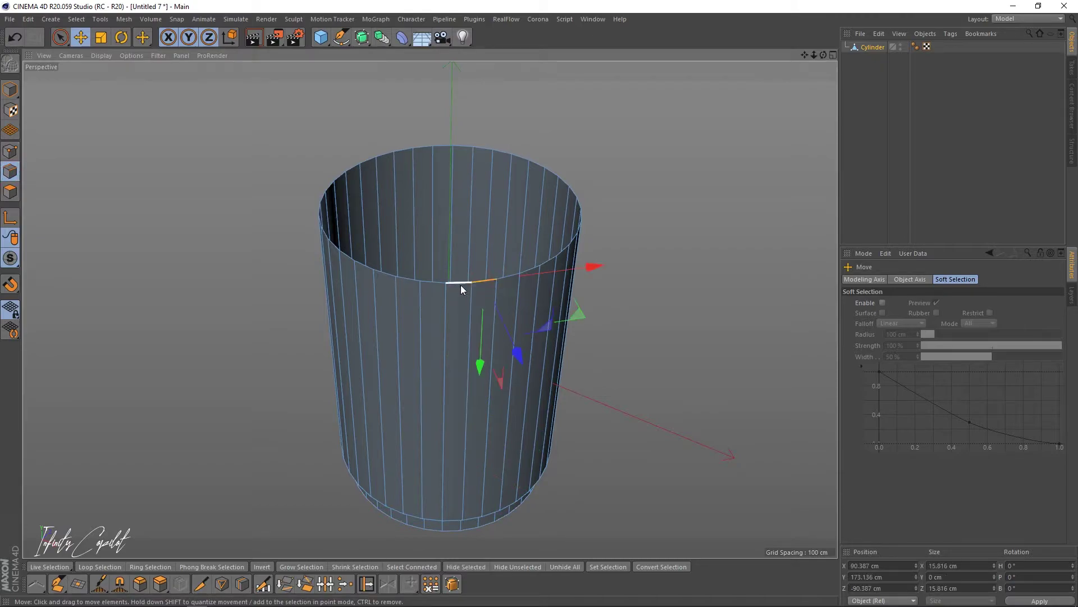
pyautogui.press('u')
pyautogui.press('l')
pyautogui.click(471, 280)
pyautogui.click(471, 282)
pyautogui.press('e')
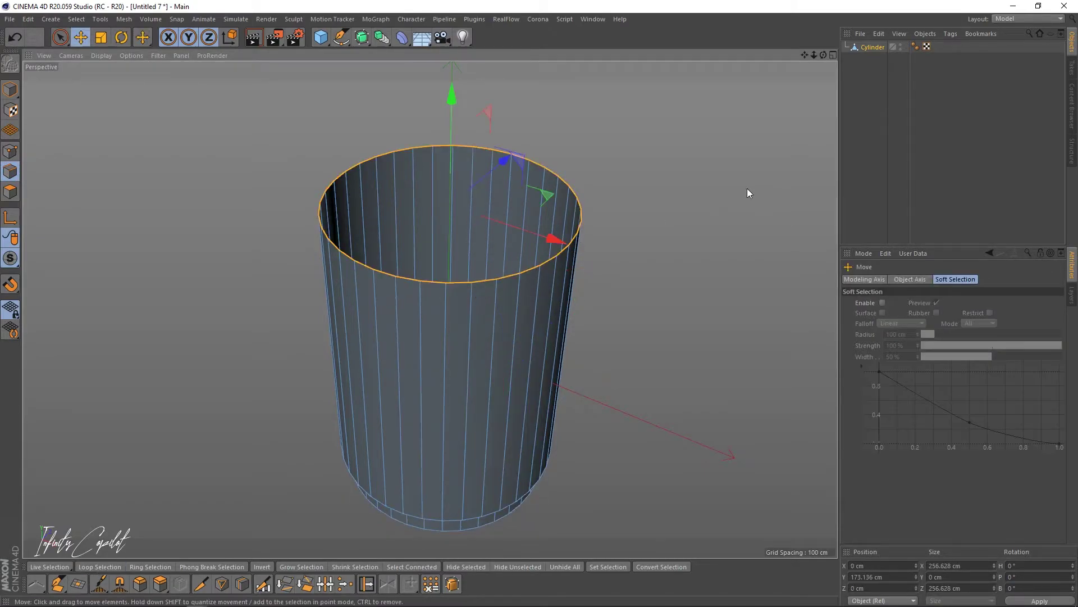
# Reselect the top rim's edge loop and scale it outward to about 328 cm across.
pyautogui.click(633, 223)
pyautogui.press('r')
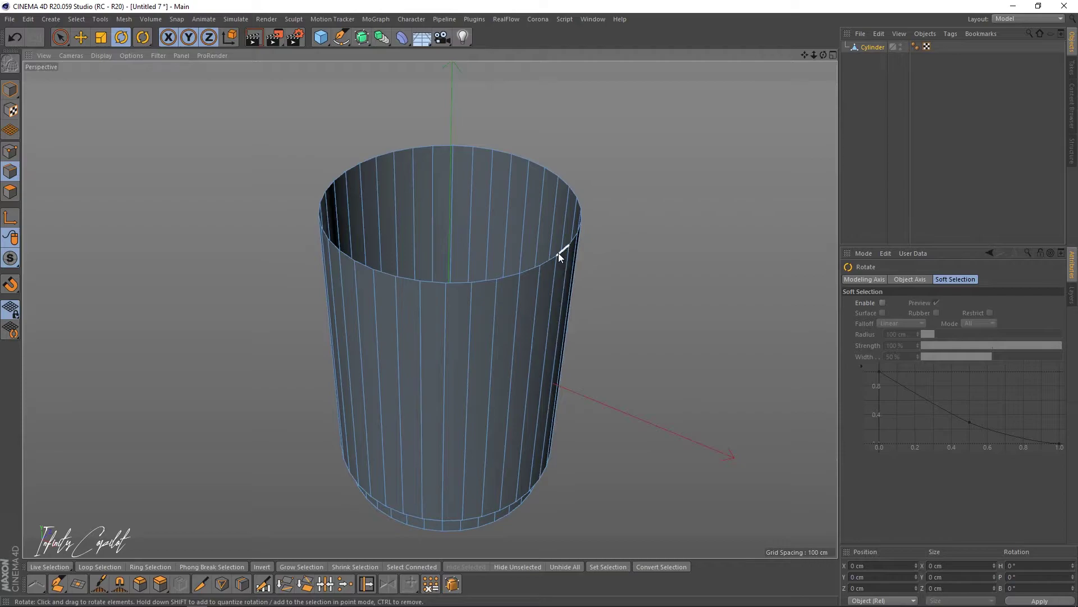
pyautogui.click(560, 253)
pyautogui.press('u')
pyautogui.press('l')
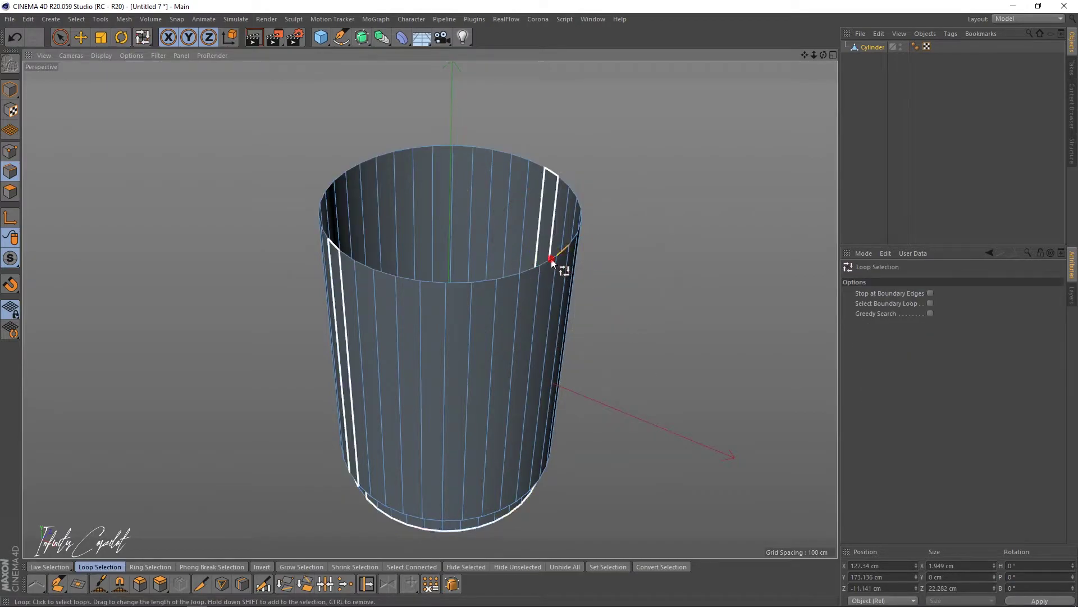
pyautogui.click(553, 261)
pyautogui.click(552, 263)
pyautogui.press('t')
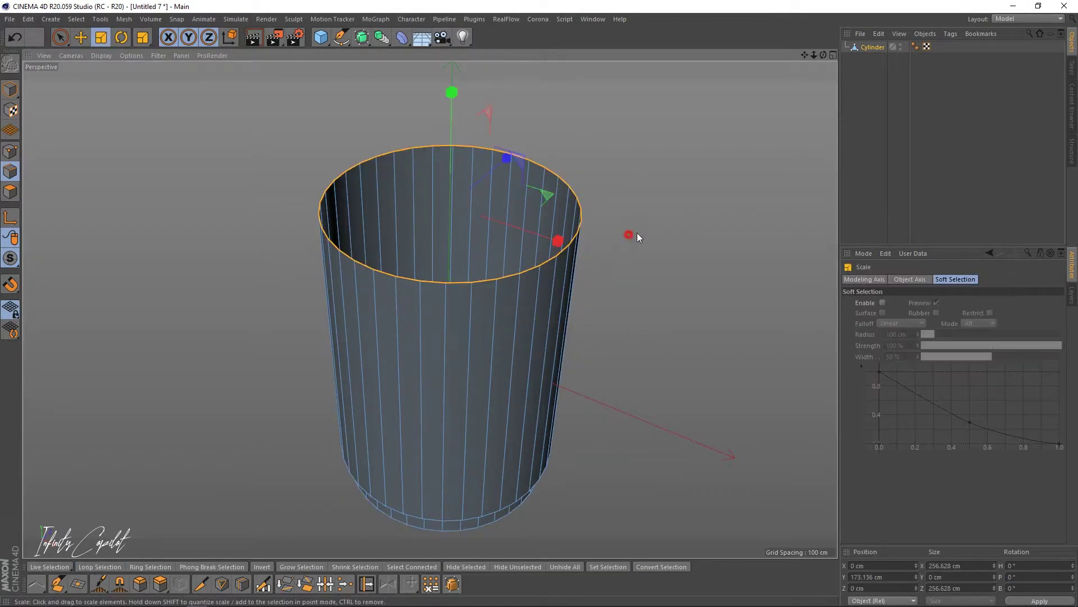
pyautogui.moveTo(637, 232); pyautogui.dragTo(658, 180)
# Raise the top rim's edge loop to about Y 214 cm and deselect it.
pyautogui.keyDown('alt'); pyautogui.moveTo(659, 180); pyautogui.dragTo(637, 189, button='middle'); pyautogui.keyUp('alt')
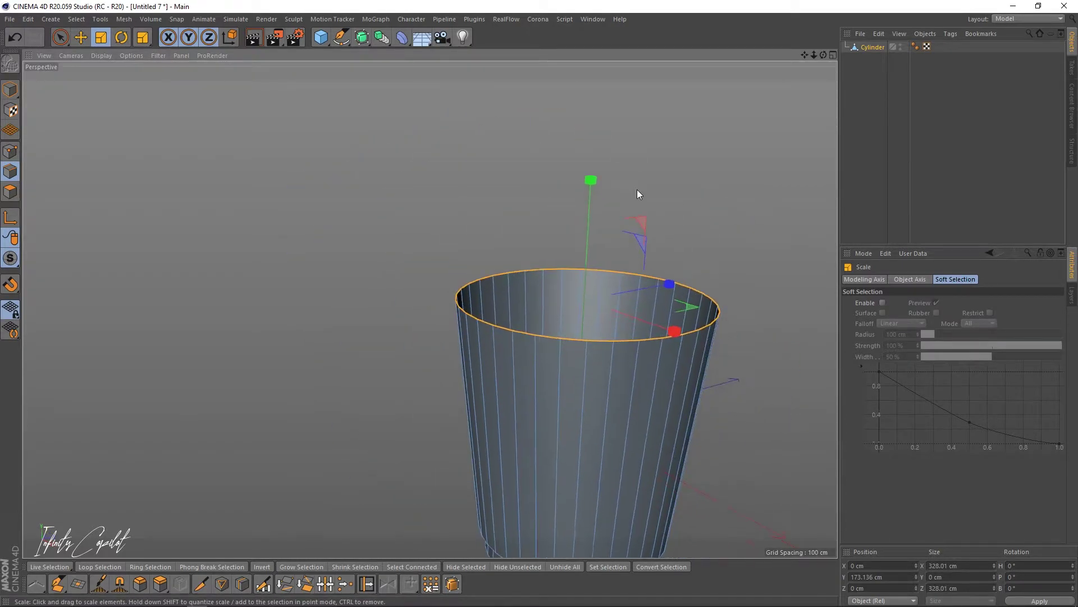
pyautogui.press('e')
pyautogui.moveTo(590, 181); pyautogui.dragTo(692, 162)
pyautogui.press('x')
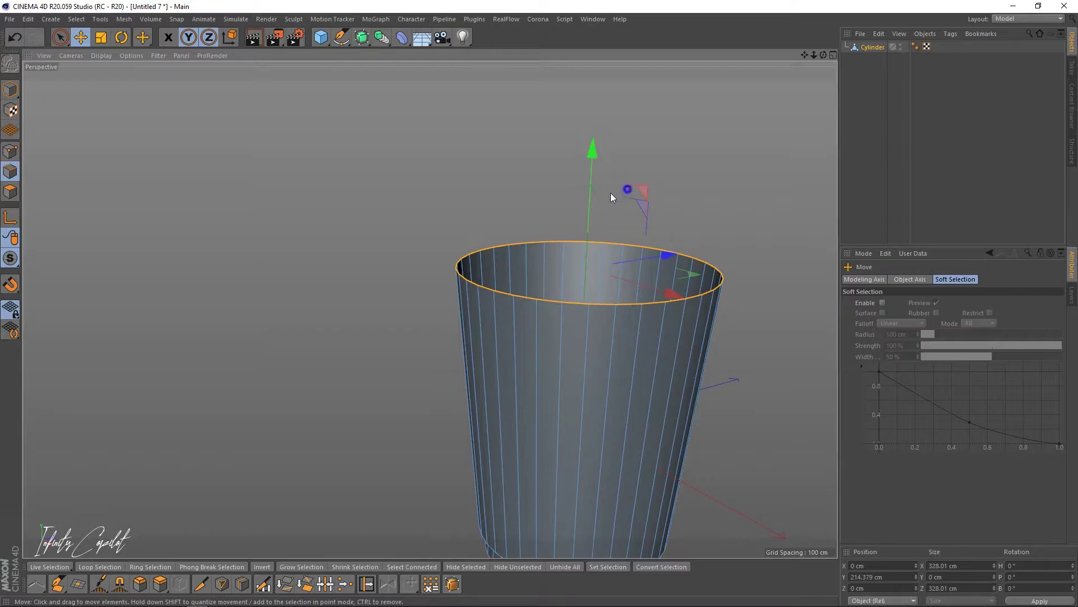
pyautogui.click(589, 189)
pyautogui.middleClick(584, 188)
pyautogui.press('x')
pyautogui.middleClick(360, 232)
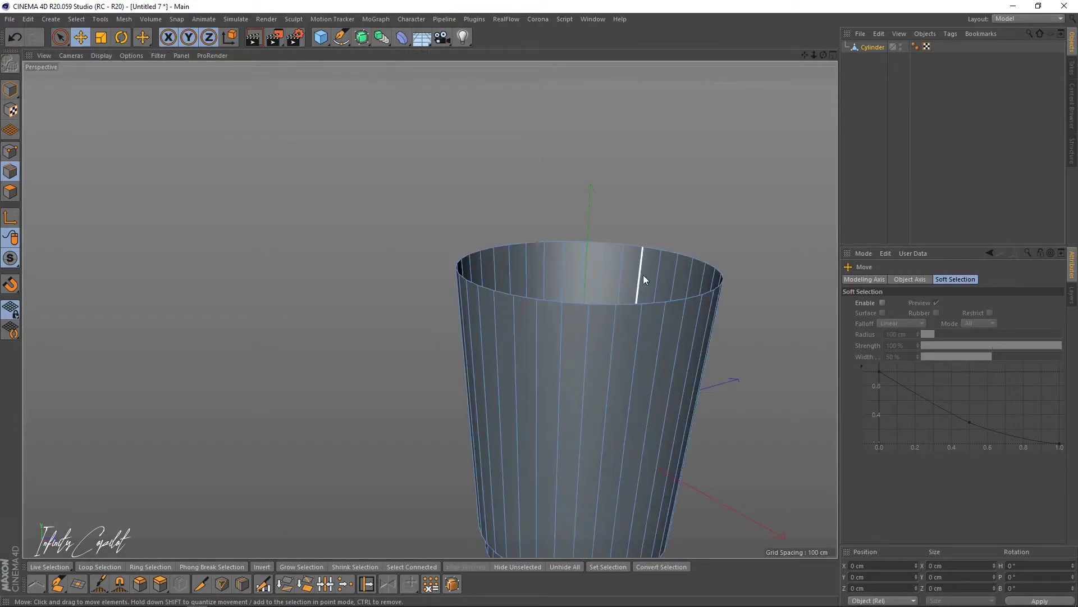
# Add a loop cut around the cup's side wall and centre it at a 50% offset.
pyautogui.keyDown('alt'); pyautogui.moveTo(614, 243); pyautogui.dragTo(469, 186, button='middle'); pyautogui.keyUp('alt')
pyautogui.scroll(-2, 468, 187)
pyautogui.keyDown('alt'); pyautogui.moveTo(420, 193); pyautogui.dragTo(442, 190); pyautogui.keyUp('alt')
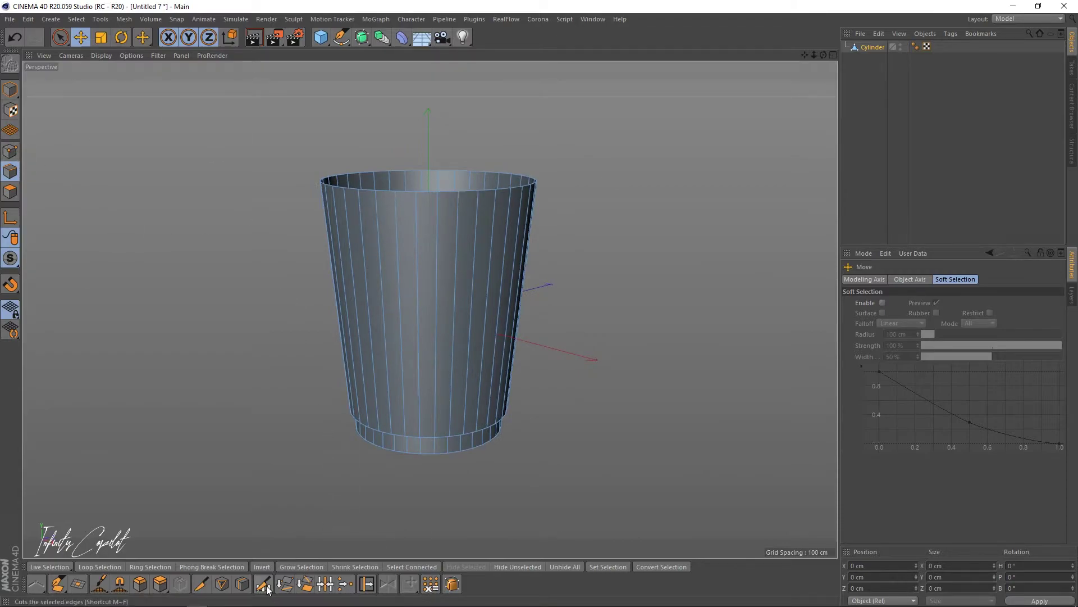
pyautogui.click(242, 584)
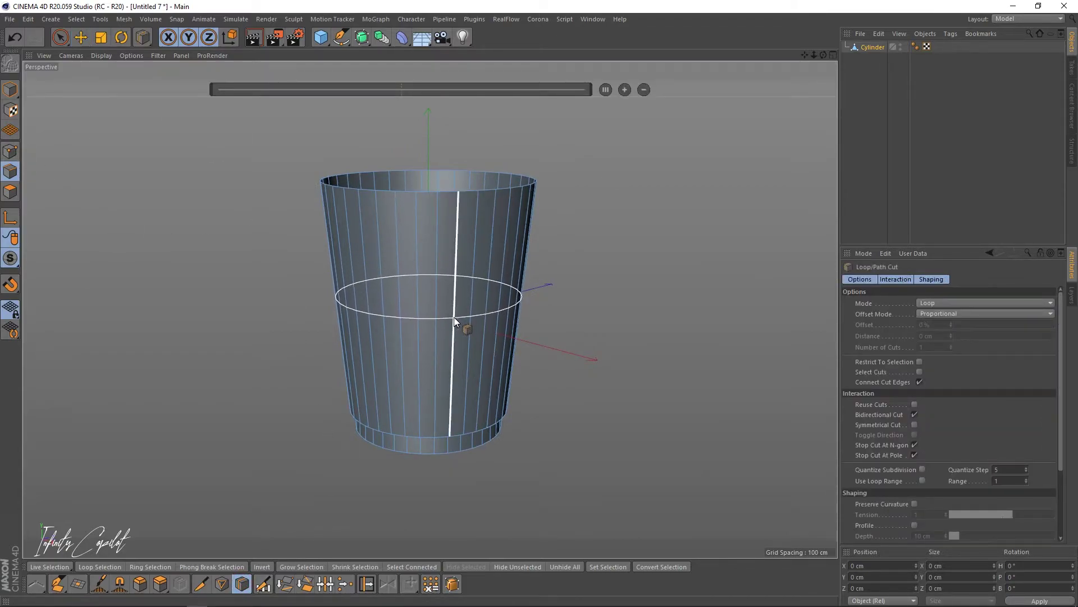
pyautogui.click(454, 317)
pyautogui.click(605, 90)
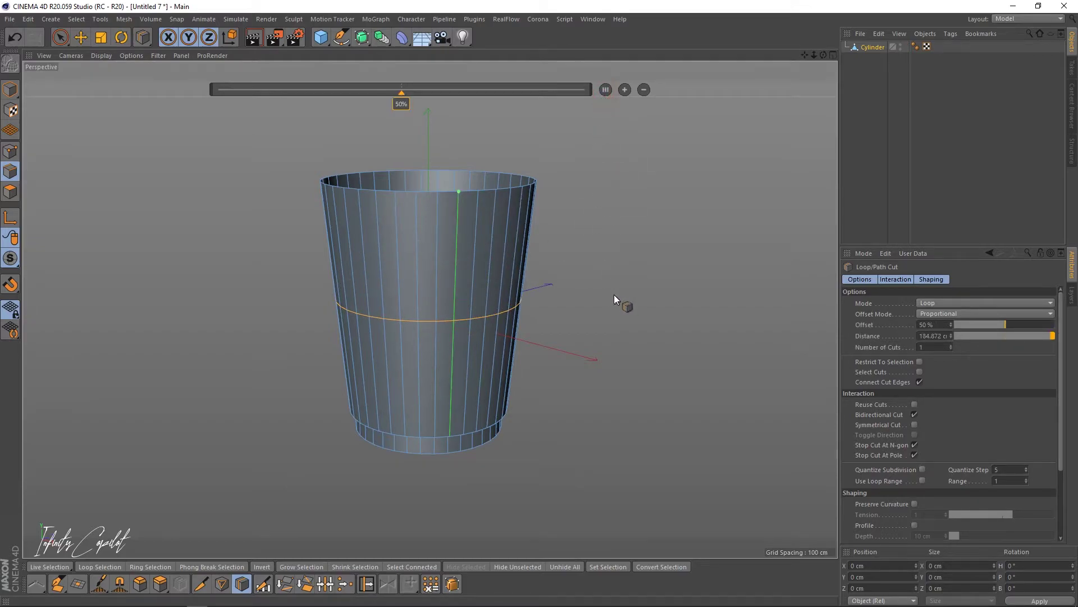
# Select the edge loop around the middle of the wall and scale it inward to about 286 cm across.
pyautogui.press('t')
pyautogui.click(459, 324)
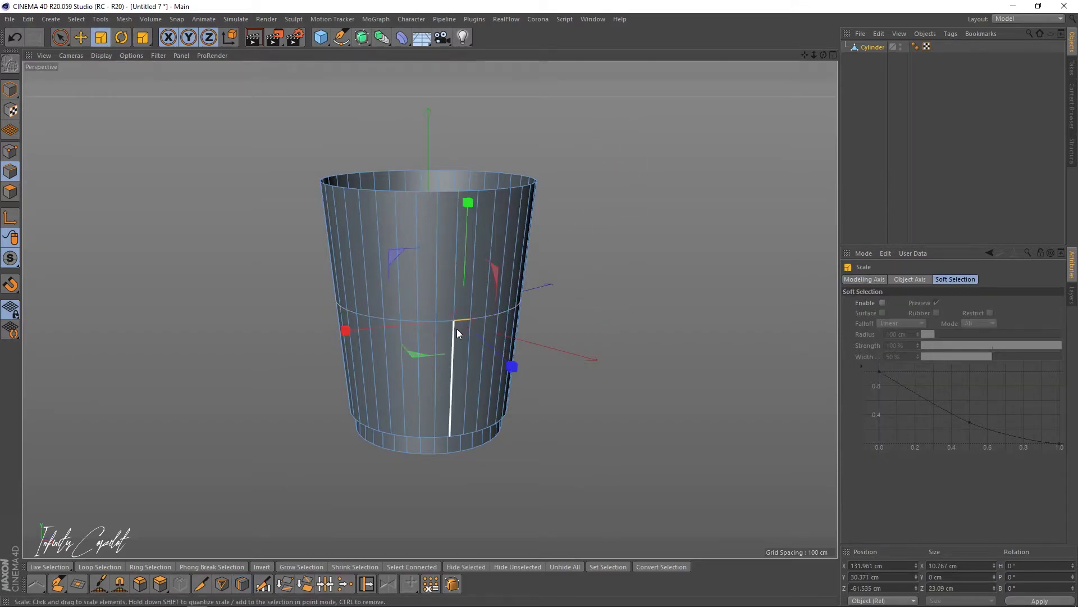
pyautogui.press('u')
pyautogui.press('l')
pyautogui.click(460, 319)
pyautogui.click(460, 319)
pyautogui.press('e')
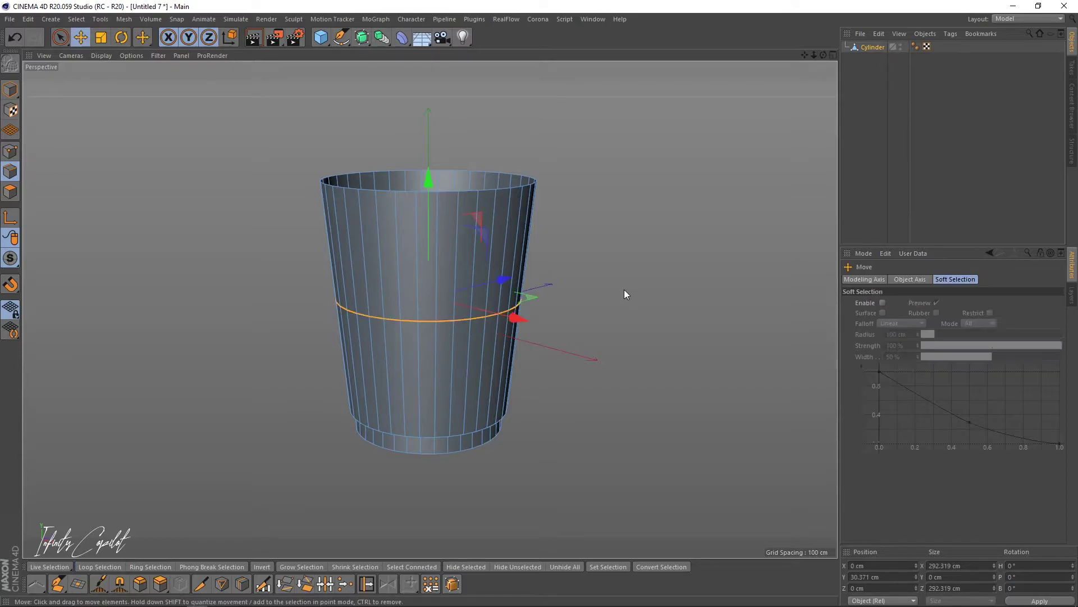
pyautogui.moveTo(624, 288); pyautogui.dragTo(655, 268)
pyautogui.hotkey('ctrl', 'z')
pyautogui.press('t')
# Select the inner and outer edge loops of the ledge where the foot meets the cup's wall.
pyautogui.keyDown('alt'); pyautogui.moveTo(584, 285); pyautogui.dragTo(546, 197); pyautogui.keyUp('alt')
pyautogui.keyDown('alt'); pyautogui.moveTo(383, 279); pyautogui.dragTo(446, 245, button='right'); pyautogui.keyUp('alt')
pyautogui.keyDown('alt'); pyautogui.moveTo(435, 244); pyautogui.dragTo(419, 230); pyautogui.keyUp('alt')
pyautogui.keyDown('alt'); pyautogui.moveTo(522, 287); pyautogui.dragTo(431, 305, button='middle'); pyautogui.keyUp('alt')
pyautogui.keyDown('alt'); pyautogui.moveTo(459, 260); pyautogui.dragTo(504, 248, button='right'); pyautogui.keyUp('alt')
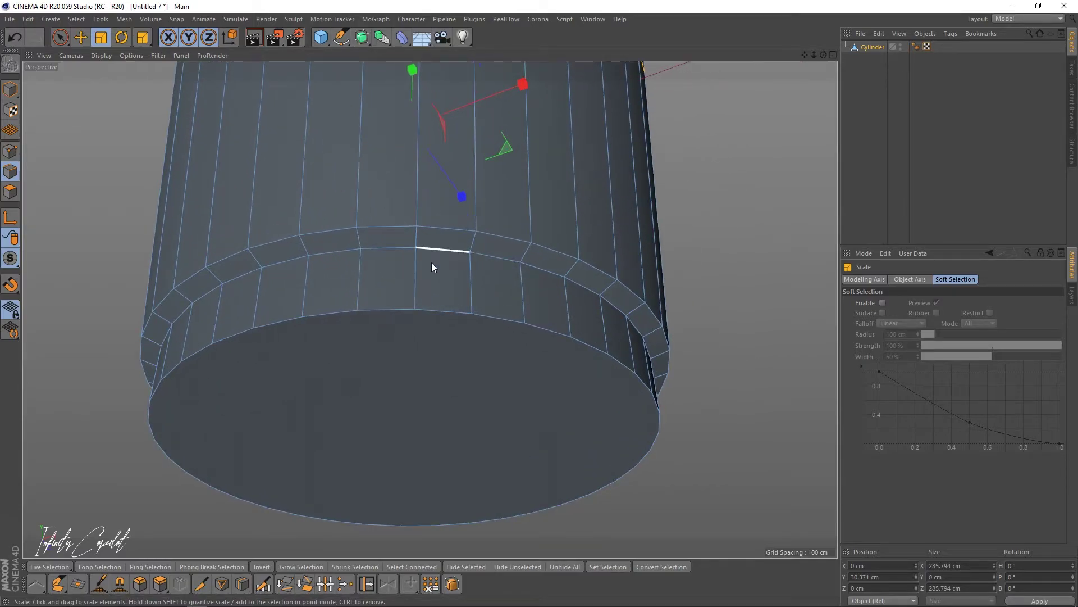
pyautogui.keyDown('alt'); pyautogui.moveTo(432, 264); pyautogui.dragTo(487, 261, button='middle'); pyautogui.keyUp('alt')
pyautogui.click(10, 172)
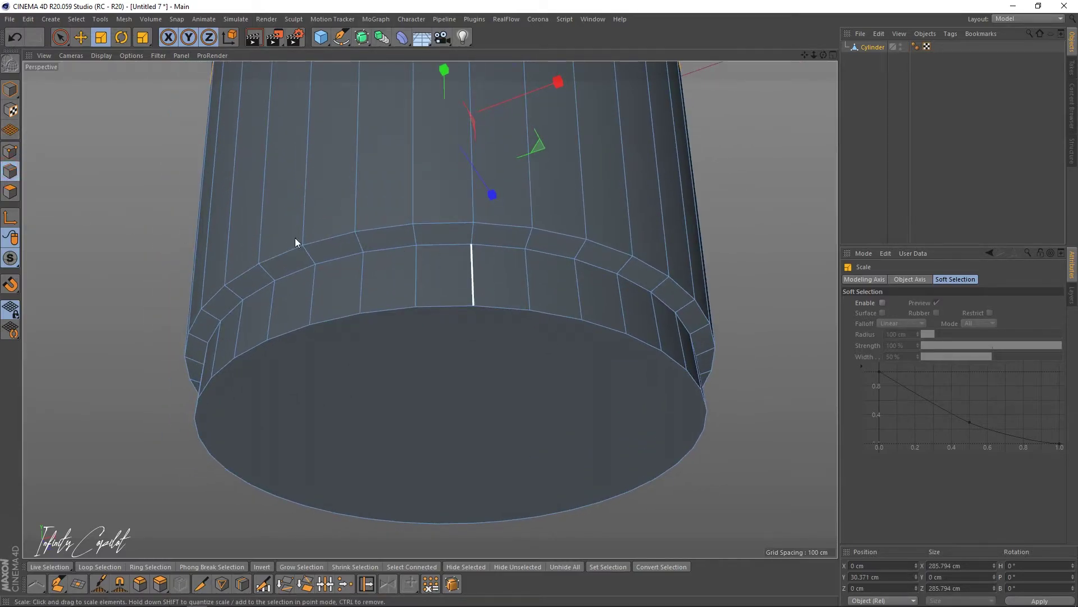
pyautogui.click(461, 246)
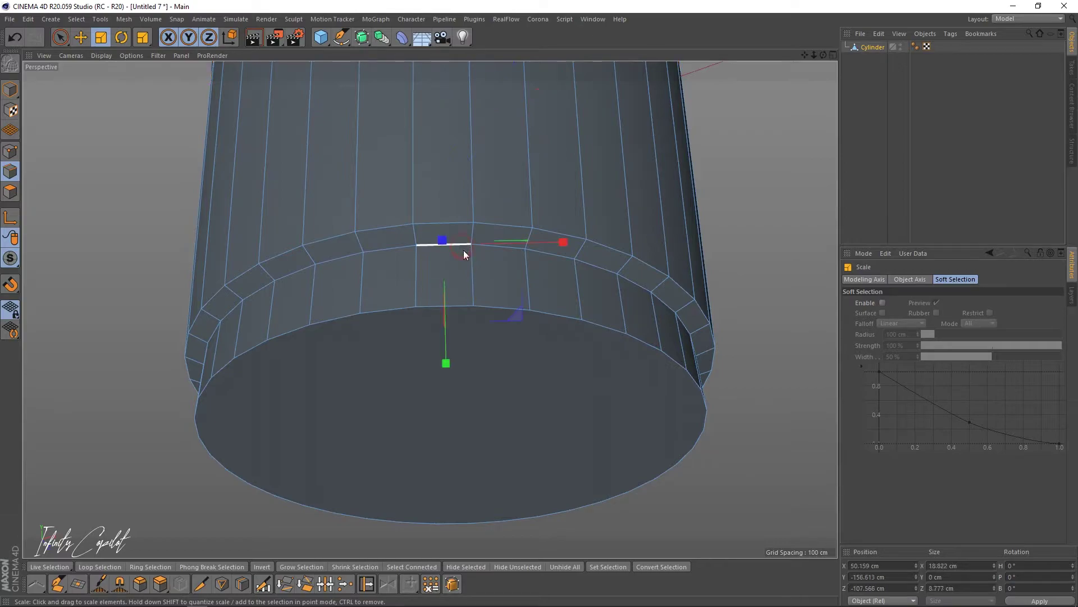
pyautogui.press('u')
pyautogui.press('l')
pyautogui.click(429, 247)
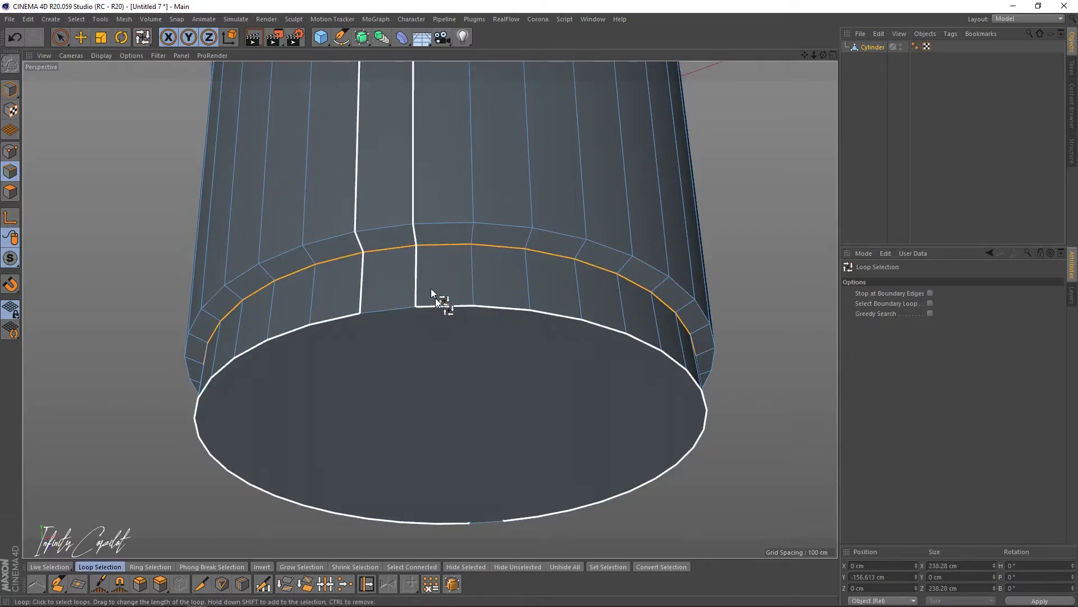
pyautogui.keyDown('shift'); pyautogui.click(453, 227); pyautogui.keyUp('shift')
# Bevel the two selected ledge loops with an offset of about 1.36 cm and 5 subdivisions.
pyautogui.scroll(2, 461, 215)
pyautogui.press('m')
pyautogui.press('s')
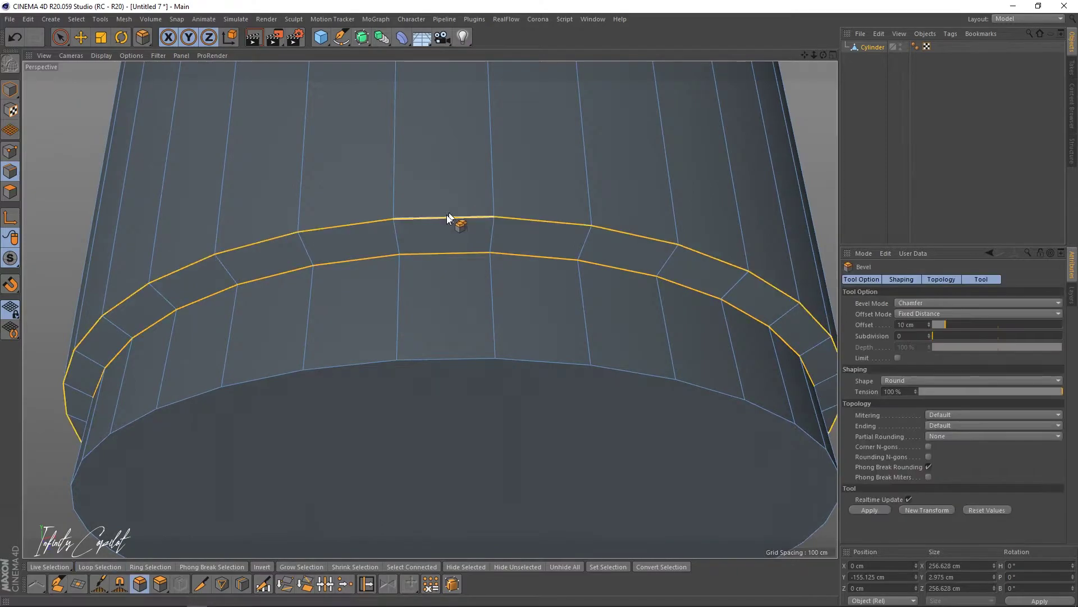
pyautogui.moveTo(454, 216); pyautogui.dragTo(453, 223)
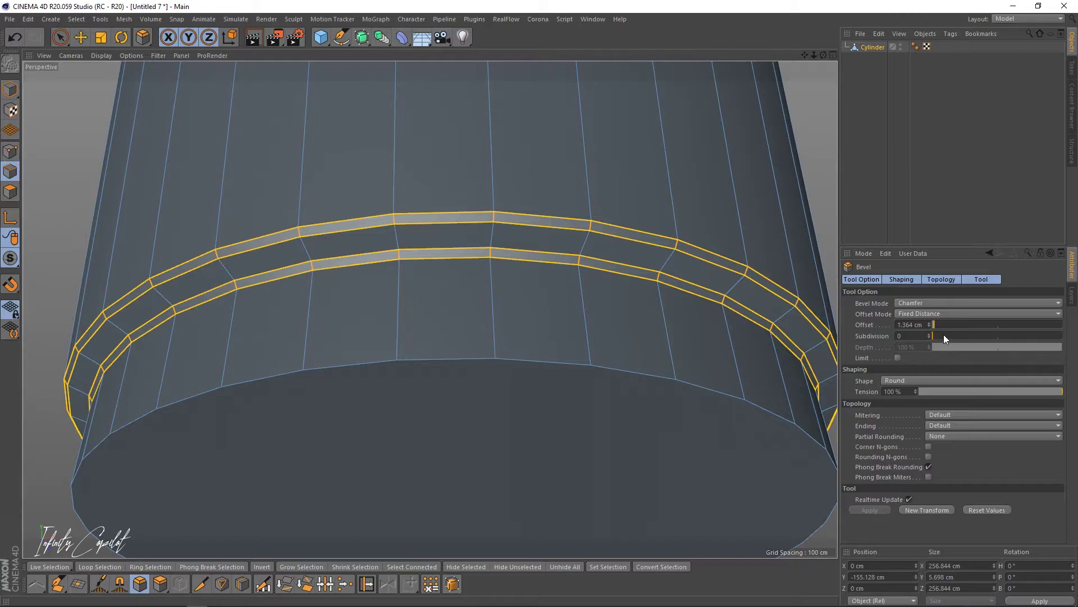
pyautogui.moveTo(944, 335); pyautogui.dragTo(966, 336)
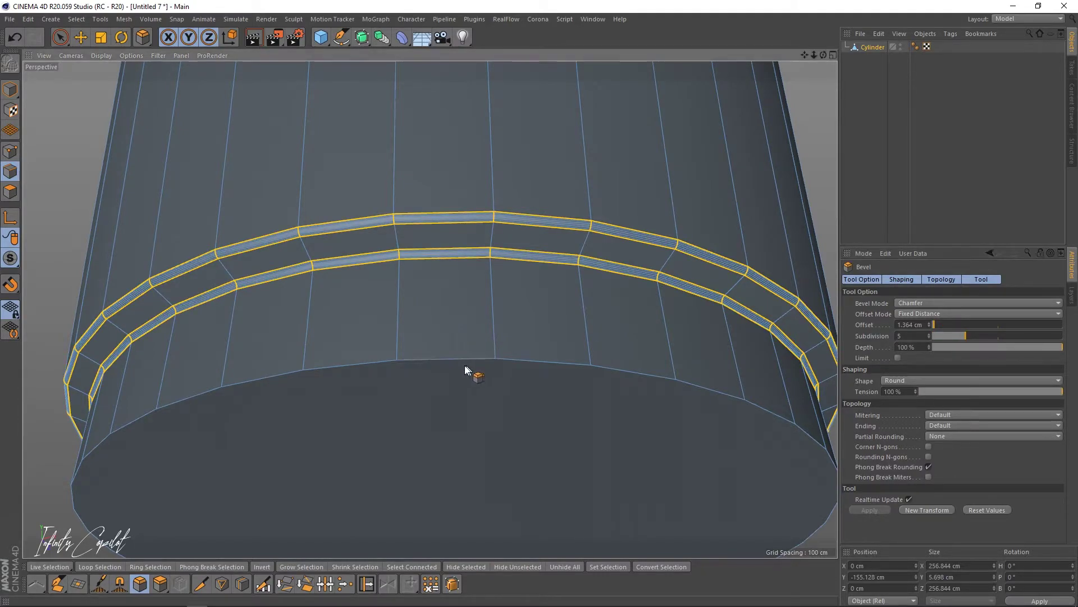
# Bevel the outer edge loop of the cup's underside with a 5.25 cm offset and 11 subdivisions.
pyautogui.press('u')
pyautogui.press('l')
pyautogui.keyDown('alt'); pyautogui.moveTo(448, 358); pyautogui.dragTo(343, 380, button='right'); pyautogui.keyUp('alt')
pyautogui.keyDown('alt'); pyautogui.moveTo(442, 364); pyautogui.dragTo(376, 296, button='middle'); pyautogui.keyUp('alt')
pyautogui.keyDown('alt'); pyautogui.moveTo(436, 292); pyautogui.dragTo(376, 291); pyautogui.keyUp('alt')
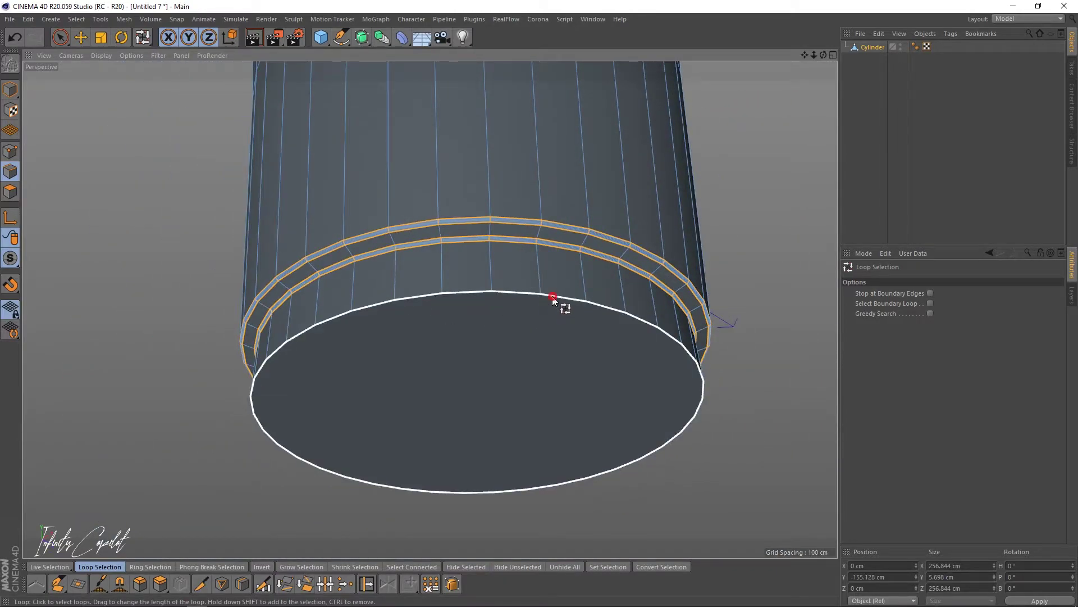
pyautogui.click(553, 297)
pyautogui.keyDown('alt'); pyautogui.moveTo(436, 307); pyautogui.dragTo(488, 292, button='right'); pyautogui.keyUp('alt')
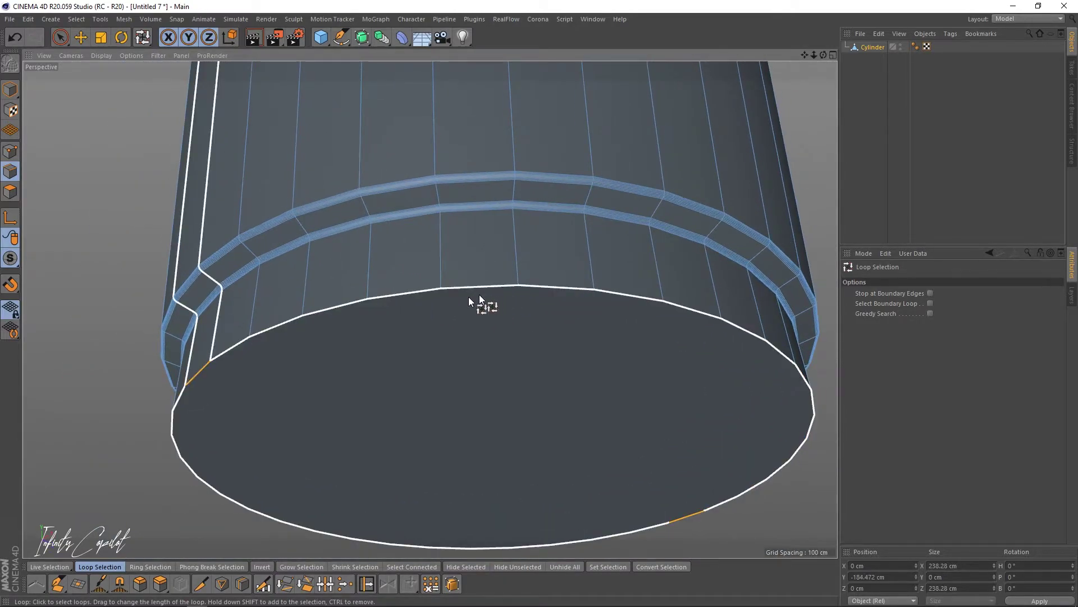
pyautogui.press('m')
pyautogui.press('s')
pyautogui.scroll(3, 430, 291)
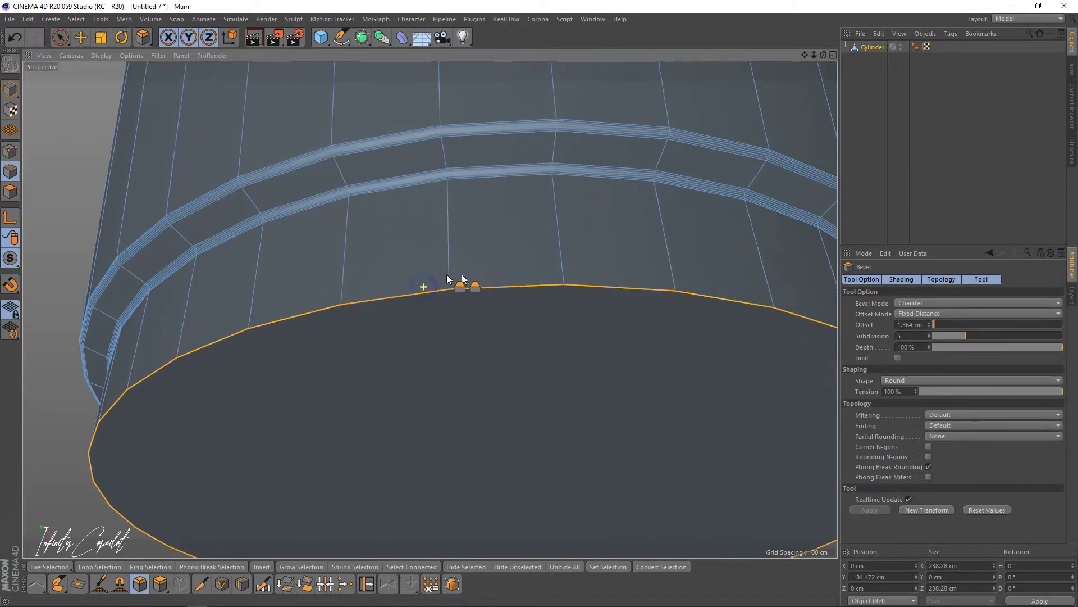
pyautogui.moveTo(428, 289); pyautogui.dragTo(477, 263)
pyautogui.moveTo(968, 332); pyautogui.dragTo(1003, 330)
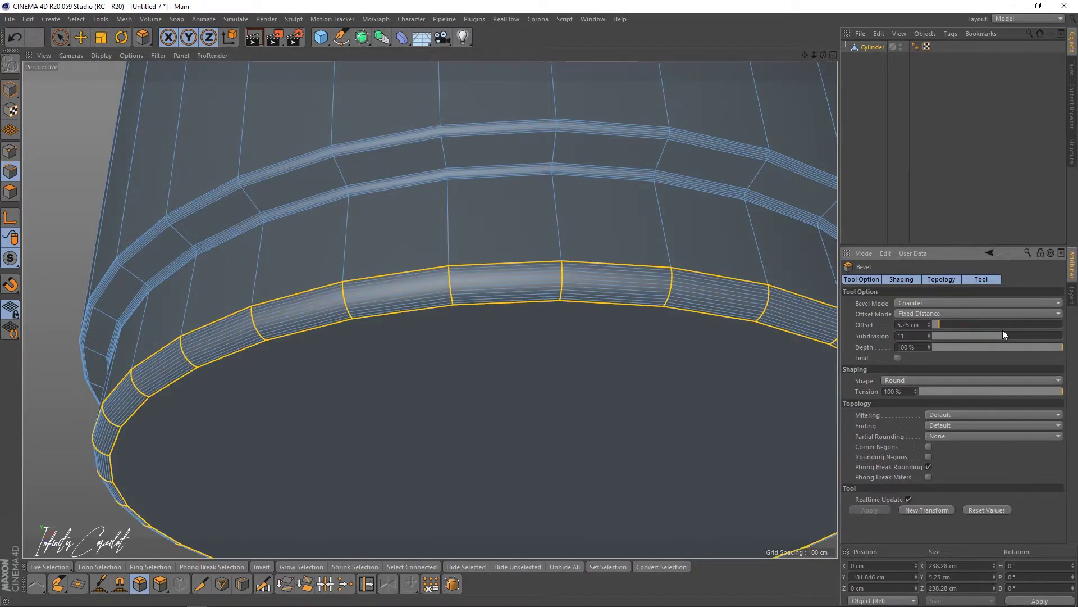
# Select the upper and lower polygon loops of the cup's side wall above the foot.
pyautogui.keyDown('alt'); pyautogui.moveTo(632, 224); pyautogui.dragTo(423, 272, button='right'); pyautogui.keyUp('alt')
pyautogui.keyDown('alt'); pyautogui.moveTo(473, 252); pyautogui.dragTo(536, 297); pyautogui.keyUp('alt')
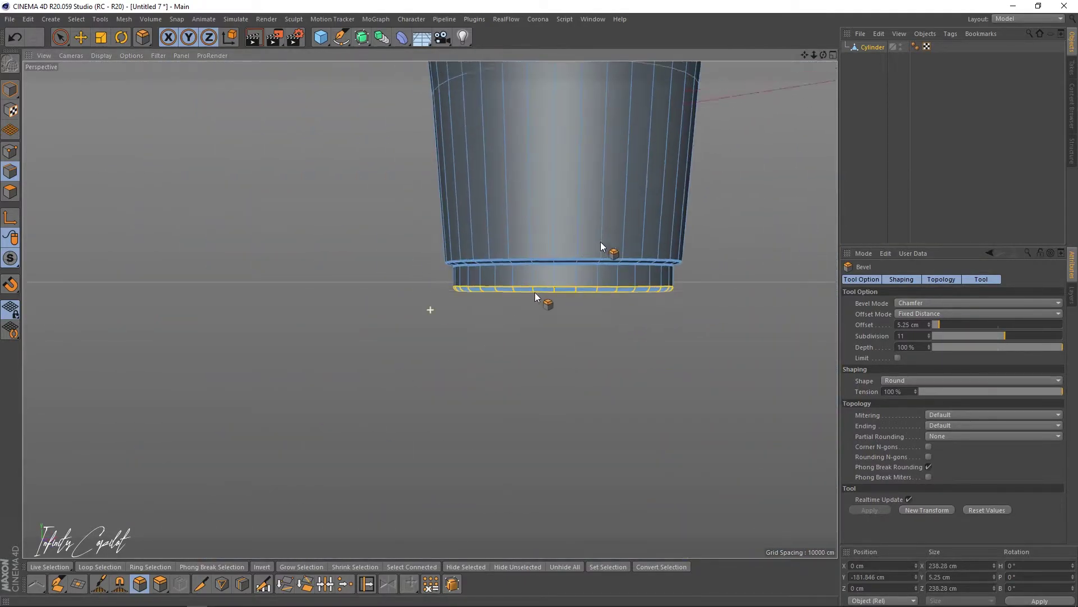
pyautogui.keyDown('alt'); pyautogui.moveTo(601, 246); pyautogui.dragTo(490, 289, button='middle'); pyautogui.keyUp('alt')
pyautogui.keyDown('alt'); pyautogui.moveTo(567, 273); pyautogui.dragTo(523, 286, button='right'); pyautogui.keyUp('alt')
pyautogui.keyDown('alt'); pyautogui.moveTo(472, 207); pyautogui.dragTo(441, 292, button='middle'); pyautogui.keyUp('alt')
pyautogui.keyDown('alt'); pyautogui.moveTo(440, 292); pyautogui.dragTo(454, 265, button='right'); pyautogui.keyUp('alt')
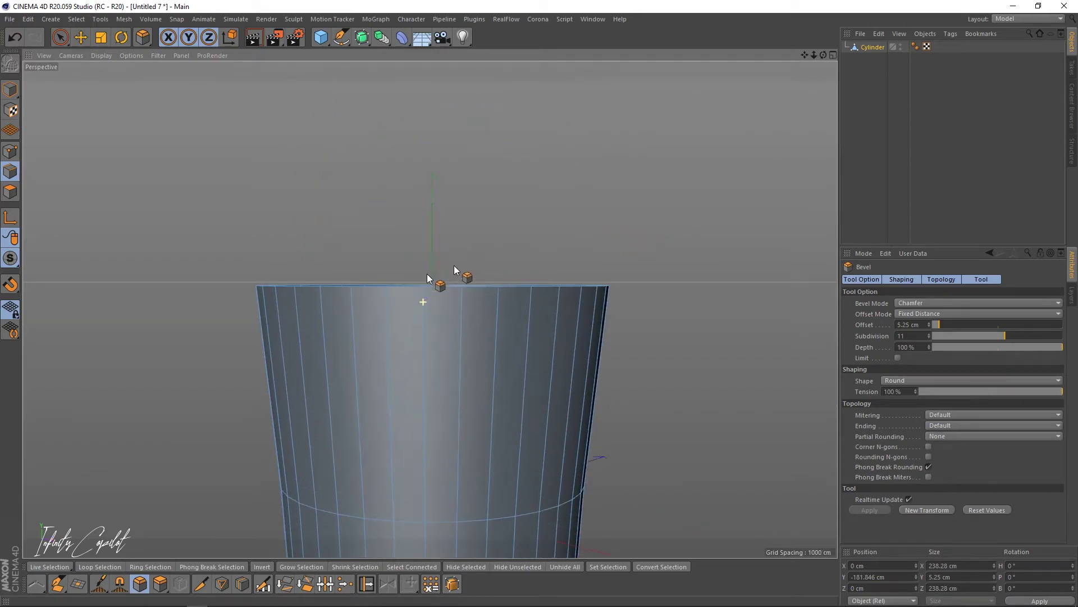
pyautogui.keyDown('alt'); pyautogui.moveTo(454, 265); pyautogui.dragTo(421, 388); pyautogui.keyUp('alt')
pyautogui.keyDown('alt'); pyautogui.moveTo(498, 283); pyautogui.dragTo(539, 328, button='middle'); pyautogui.keyUp('alt')
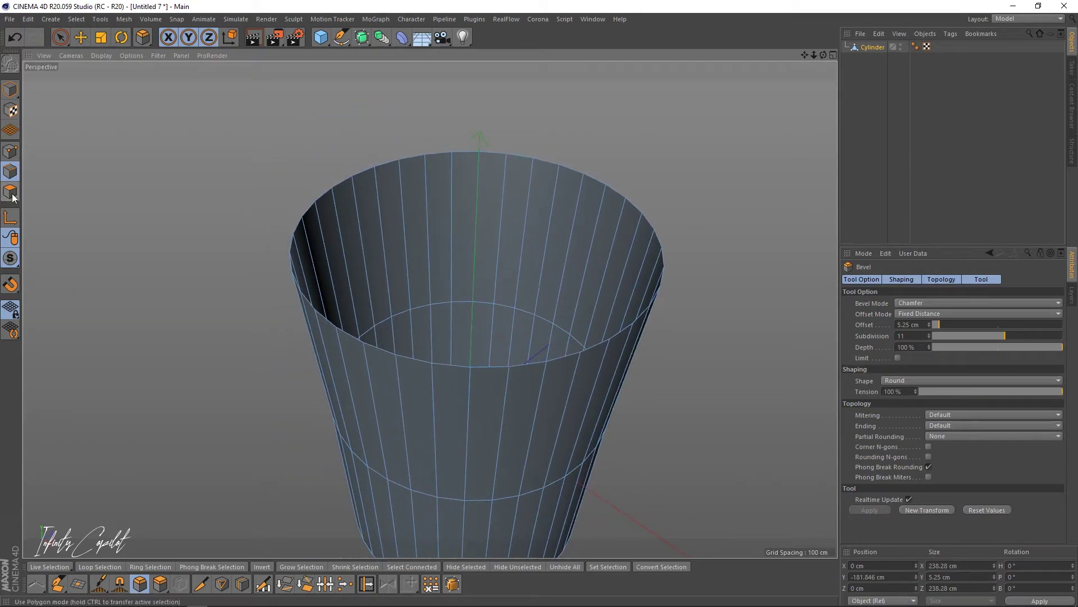
pyautogui.click(12, 195)
pyautogui.press('u')
pyautogui.press('l')
pyautogui.click(436, 380)
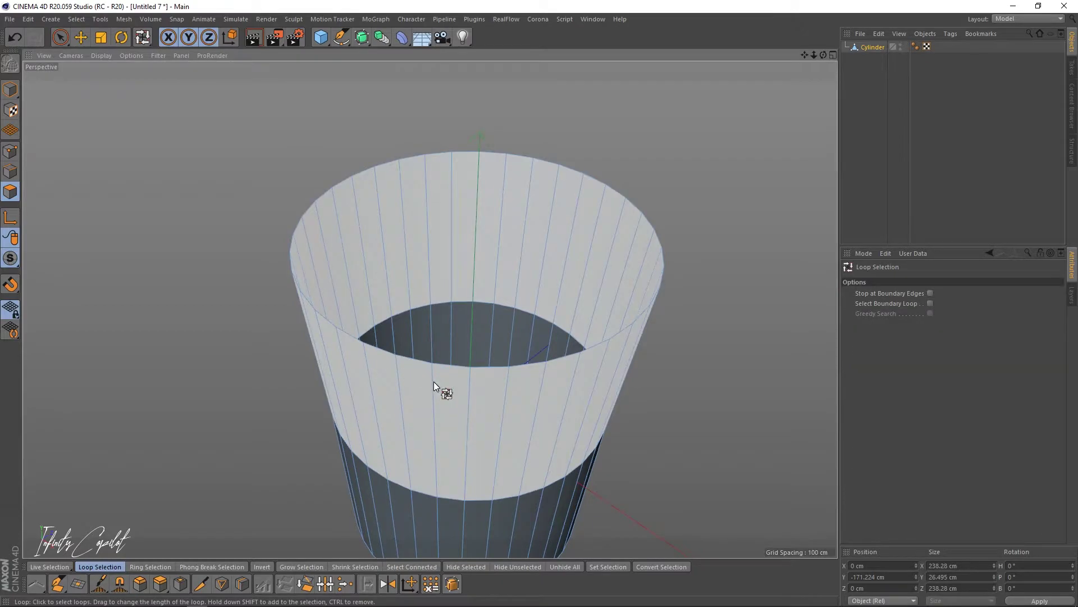
pyautogui.keyDown('shift'); pyautogui.click(444, 492); pyautogui.keyUp('shift')
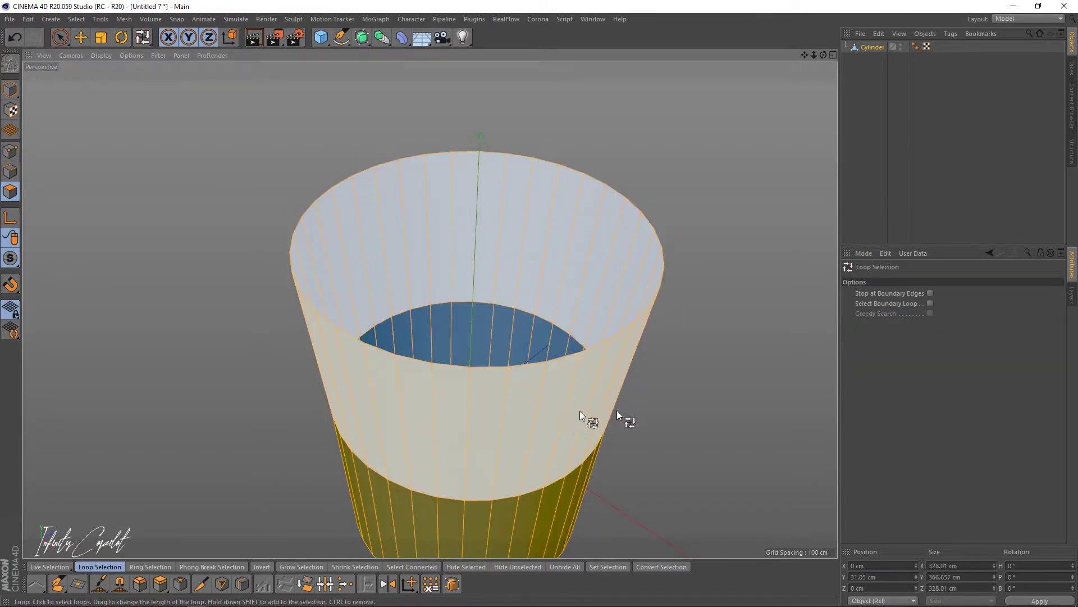
# Extrude the selected wall polygons with an offset of 2 cm.
pyautogui.press('d')
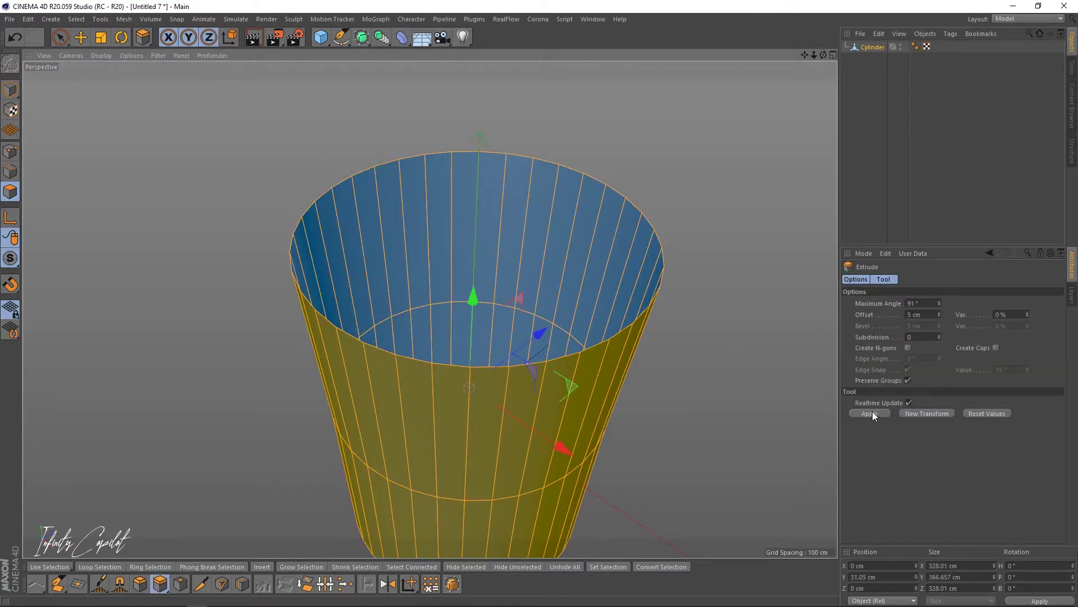
pyautogui.doubleClick(929, 314)
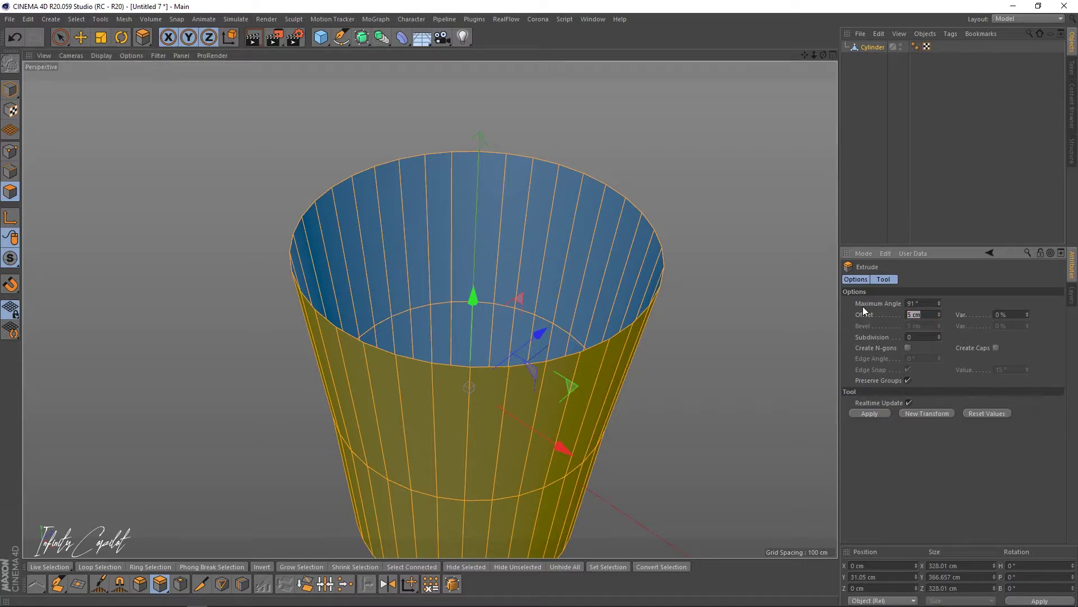
pyautogui.write('2')
pyautogui.press('Return')
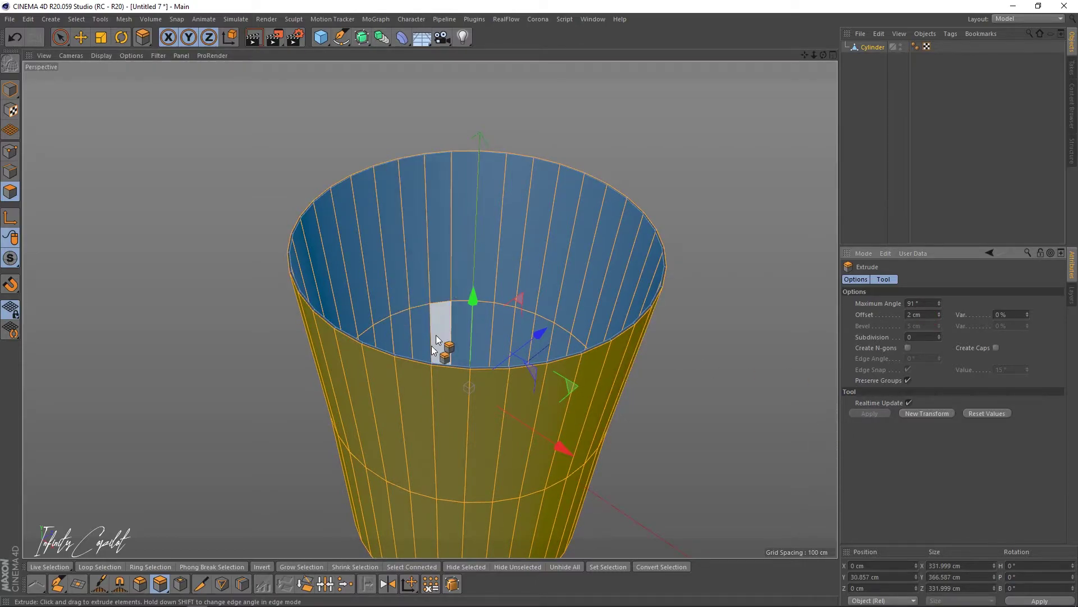
# Try to bevel the outer edge loop of the cup's rim with an offset of about 0.513 cm and 11 subdivisions.
pyautogui.keyDown('alt'); pyautogui.moveTo(418, 364); pyautogui.dragTo(492, 333, button='right'); pyautogui.keyUp('alt')
pyautogui.keyDown('alt'); pyautogui.moveTo(429, 363); pyautogui.dragTo(305, 365); pyautogui.keyUp('alt')
pyautogui.keyDown('alt'); pyautogui.moveTo(403, 322); pyautogui.dragTo(296, 287); pyautogui.keyUp('alt')
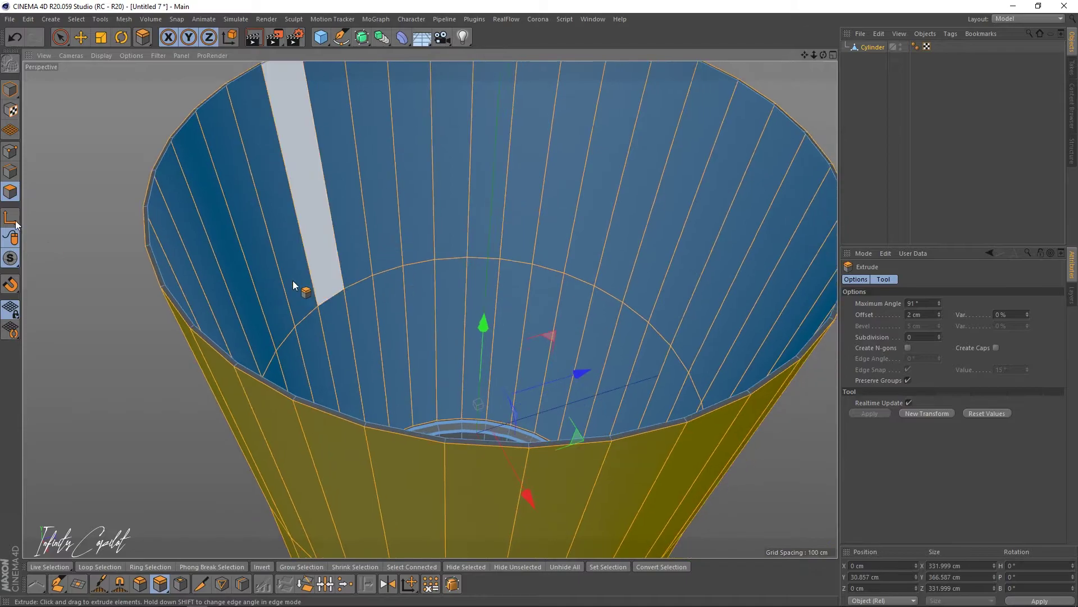
pyautogui.click(10, 171)
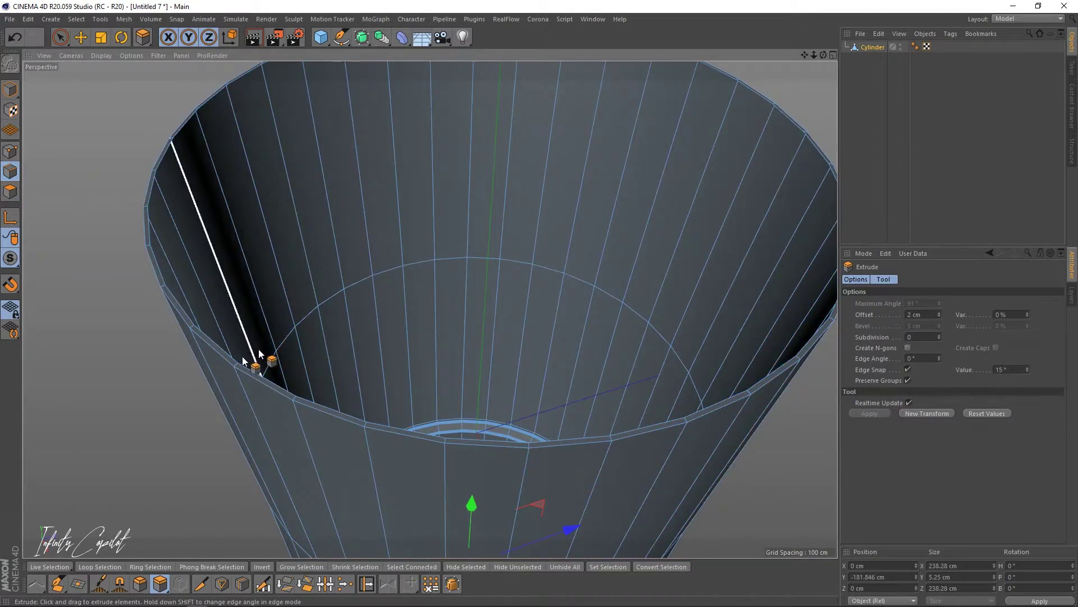
pyautogui.scroll(3, 253, 359)
pyautogui.press('u')
pyautogui.press('l')
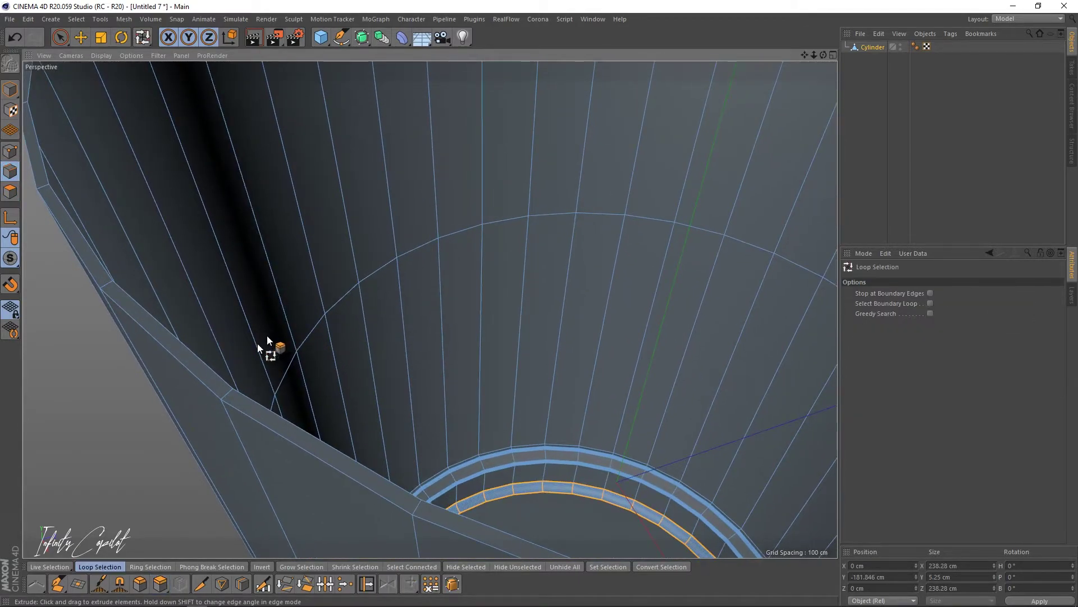
pyautogui.click(200, 378)
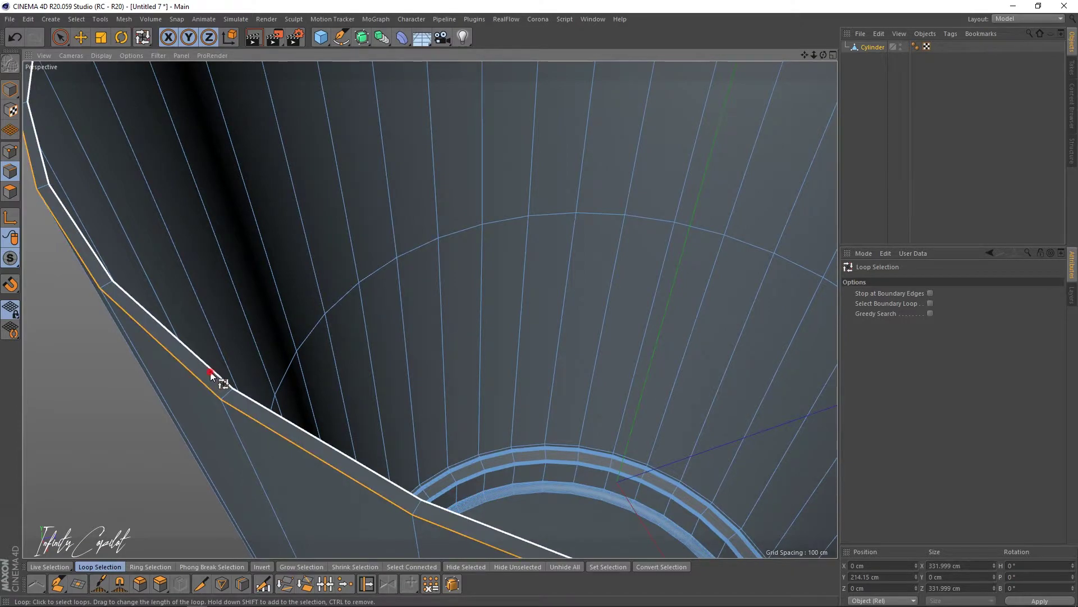
pyautogui.moveTo(213, 360)
pyautogui.keyDown('alt'); pyautogui.mouseDown()
pyautogui.moveTo(211, 393)
pyautogui.moveTo(188, 396)
pyautogui.moveTo(213, 379)
pyautogui.moveTo(181, 336)
pyautogui.moveTo(128, 321)
pyautogui.moveTo(122, 338)
pyautogui.mouseUp(); pyautogui.keyUp('alt')
pyautogui.press('m')
pyautogui.press('s')
pyautogui.keyDown('alt'); pyautogui.moveTo(113, 351); pyautogui.dragTo(324, 306, button='right'); pyautogui.keyUp('alt')
pyautogui.keyDown('alt'); pyautogui.moveTo(251, 313); pyautogui.dragTo(127, 324, button='right'); pyautogui.keyUp('alt')
pyautogui.keyDown('alt'); pyautogui.moveTo(126, 324); pyautogui.dragTo(170, 295); pyautogui.keyUp('alt')
pyautogui.keyDown('alt'); pyautogui.moveTo(177, 301); pyautogui.dragTo(62, 331, button='right'); pyautogui.keyUp('alt')
# Undo the rim bevel and the wall extrusion.
pyautogui.hotkey('ctrl', 'z')
pyautogui.moveTo(186, 311)
pyautogui.keyDown('alt'); pyautogui.mouseDown()
pyautogui.moveTo(128, 303)
pyautogui.moveTo(199, 316)
pyautogui.mouseUp(); pyautogui.keyUp('alt')
pyautogui.keyDown('alt'); pyautogui.moveTo(315, 309); pyautogui.dragTo(391, 297, button='right'); pyautogui.keyUp('alt')
pyautogui.hotkey('ctrl', 'z')
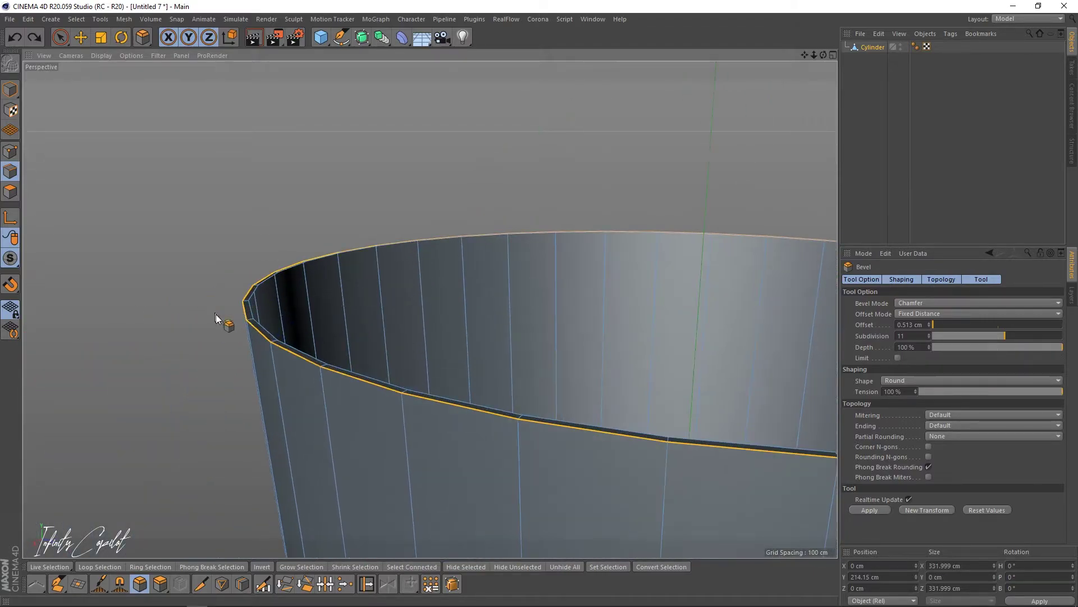
pyautogui.hotkey('ctrl', 'z')
pyautogui.hotkey('ctrl', 'z')
pyautogui.keyDown('alt'); pyautogui.moveTo(265, 313); pyautogui.dragTo(130, 306); pyautogui.keyUp('alt')
# Extrude the selected wall polygons by 2 cm with Create N-gons and Create Caps enabled.
pyautogui.click(14, 193)
pyautogui.keyDown('alt'); pyautogui.moveTo(349, 277); pyautogui.dragTo(178, 306, button='right'); pyautogui.keyUp('alt')
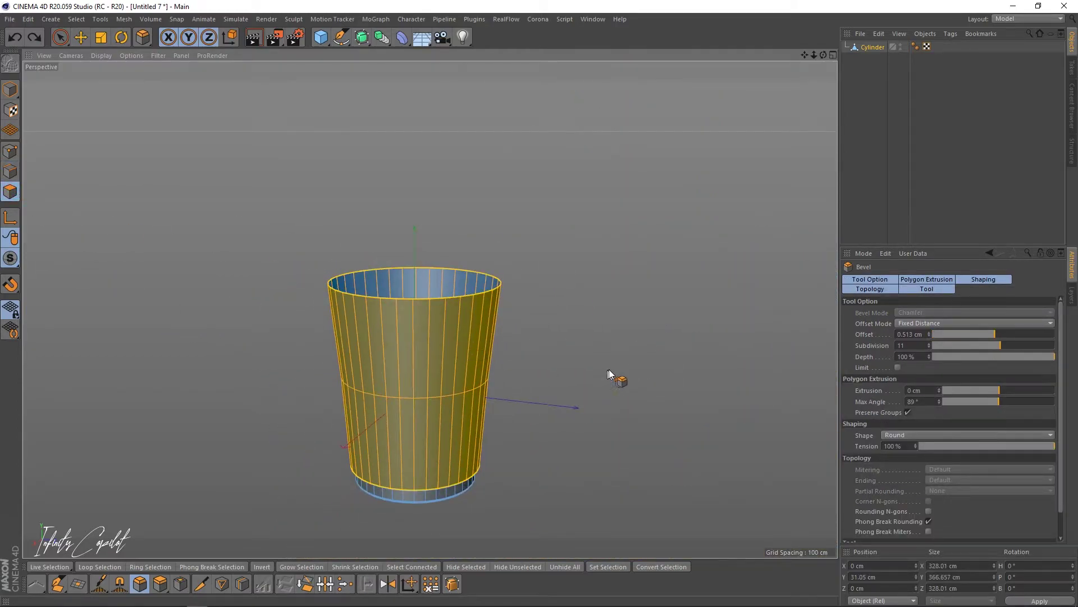
pyautogui.press('d')
pyautogui.scroll(4, 423, 288)
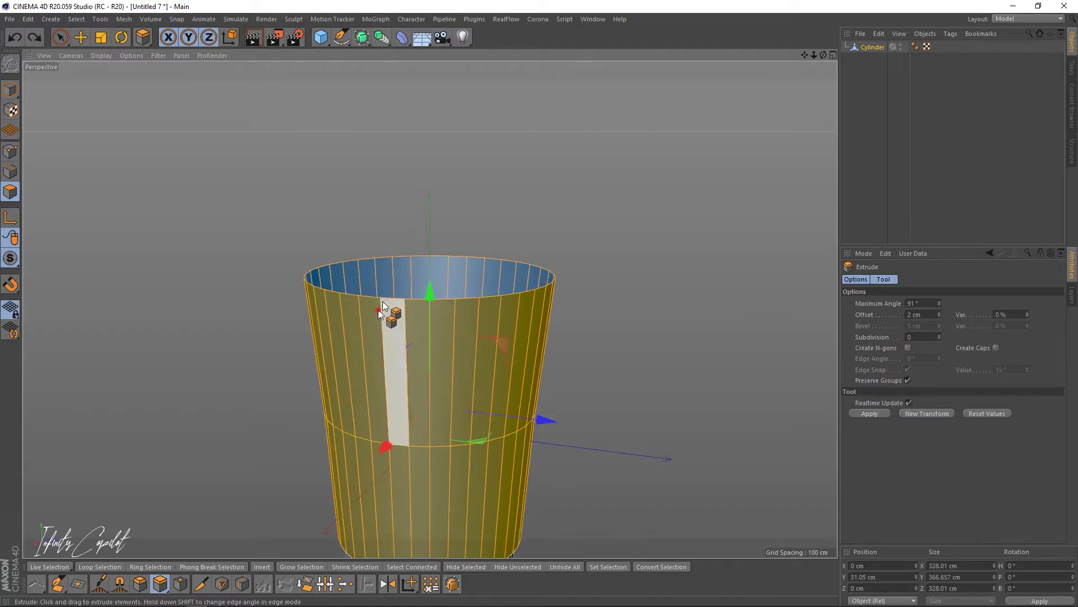
pyautogui.keyDown('alt'); pyautogui.moveTo(383, 301); pyautogui.dragTo(427, 360); pyautogui.keyUp('alt')
pyautogui.click(908, 347)
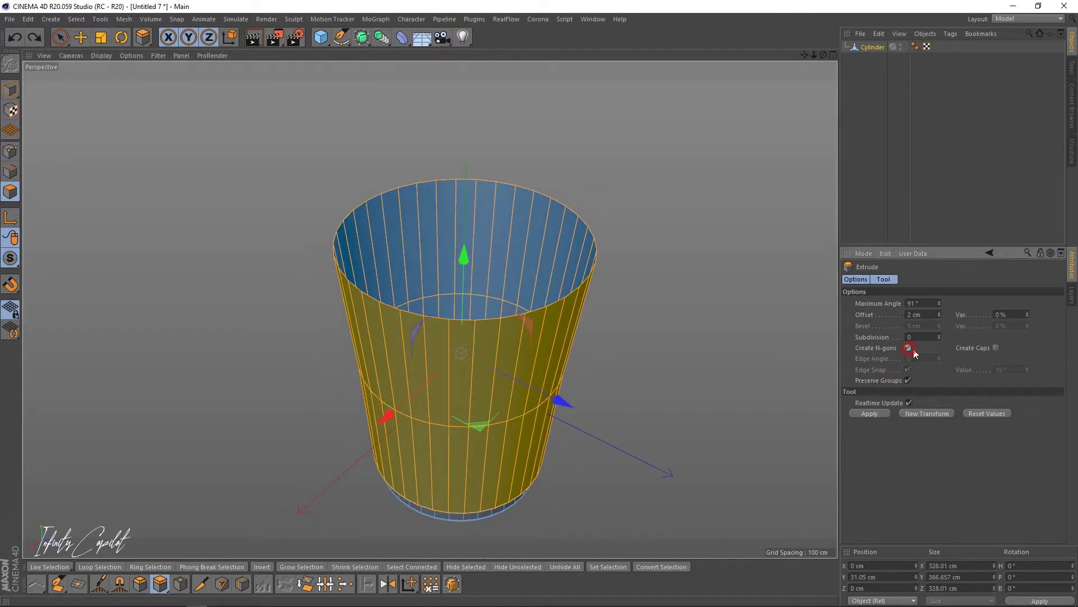
pyautogui.click(996, 348)
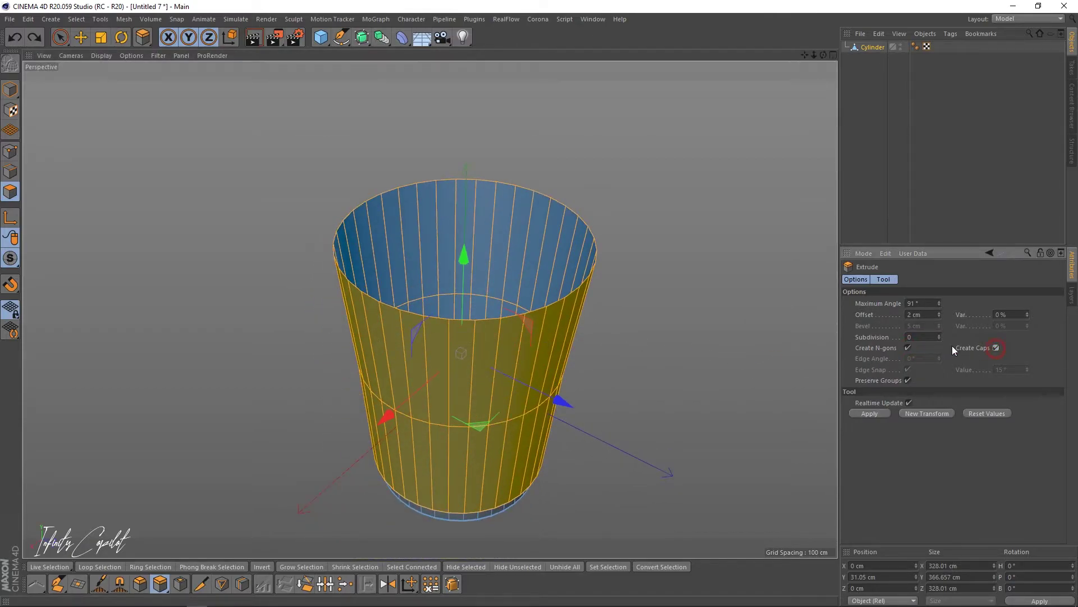
pyautogui.click(870, 415)
# Bevel the inner and outer edge loops of the cup's rim with an offset of about 0.918 cm and 11 subdivisions.
pyautogui.scroll(6, 359, 295)
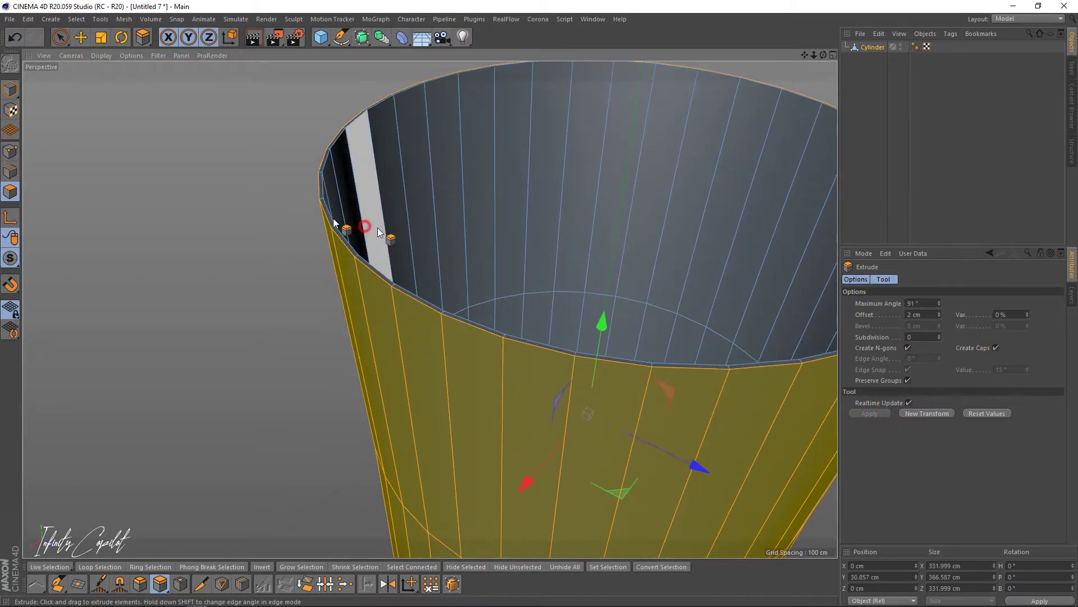
pyautogui.keyDown('alt'); pyautogui.moveTo(362, 225); pyautogui.dragTo(331, 293); pyautogui.keyUp('alt')
pyautogui.keyDown('alt'); pyautogui.moveTo(200, 272); pyautogui.dragTo(247, 261, button='right'); pyautogui.keyUp('alt')
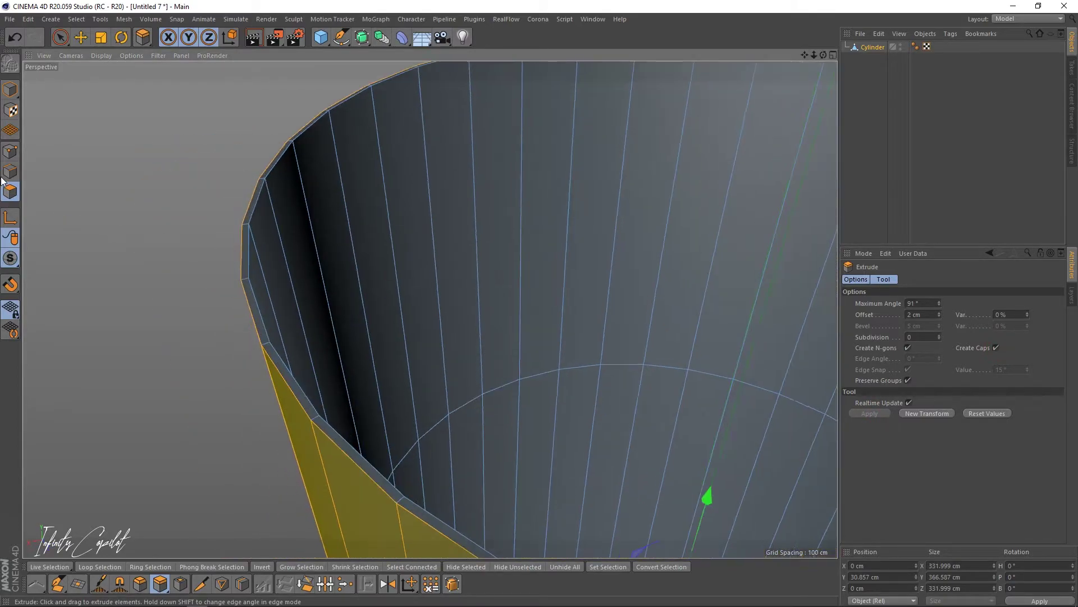
pyautogui.click(11, 173)
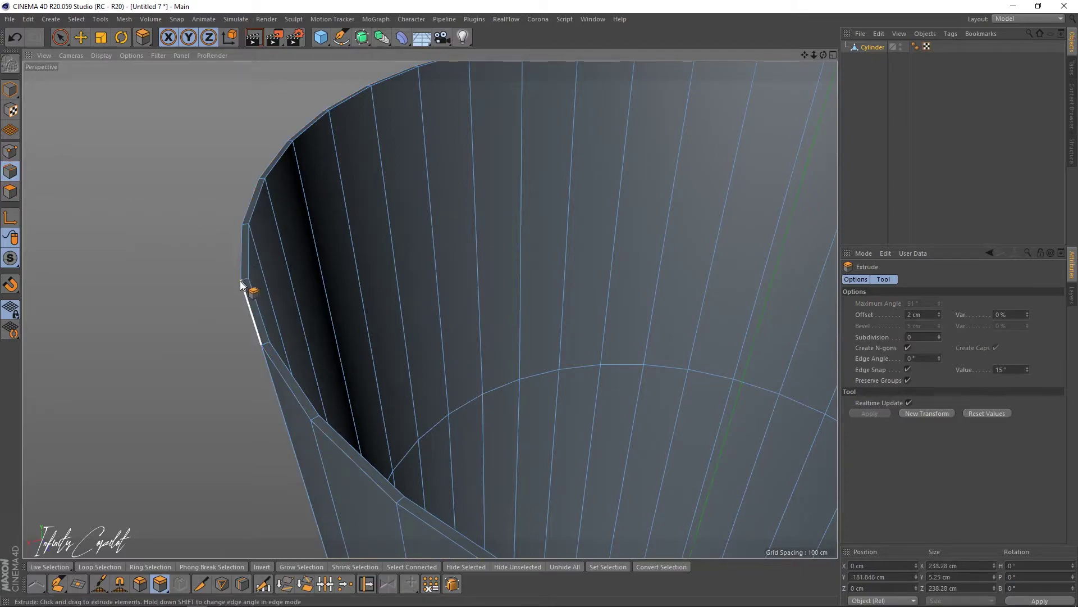
pyautogui.press('u')
pyautogui.press('l')
pyautogui.click(245, 287)
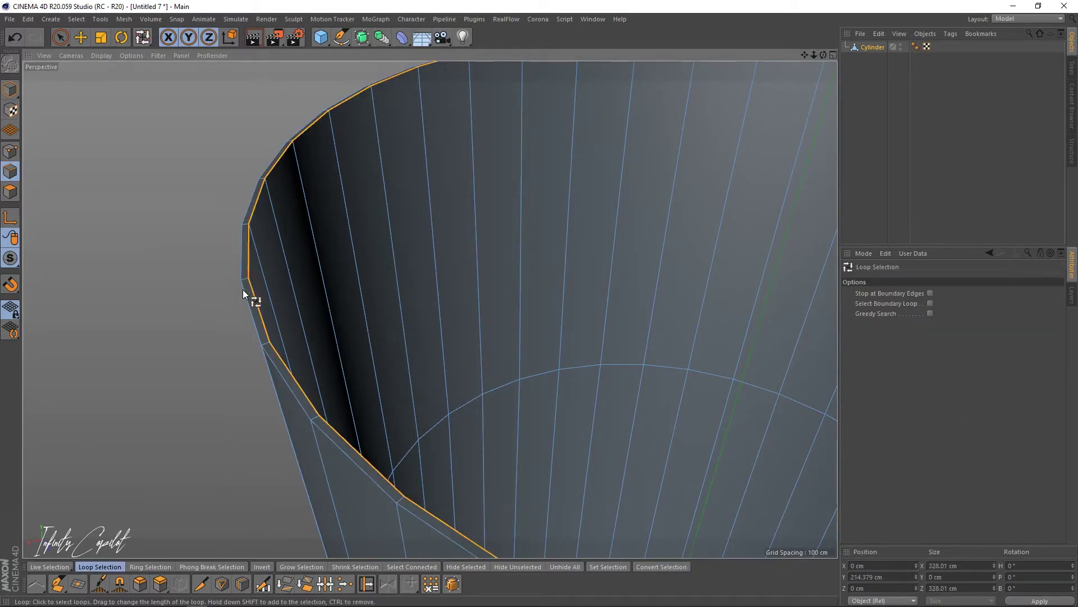
pyautogui.keyDown('shift'); pyautogui.click(245, 289); pyautogui.keyUp('shift')
pyautogui.press('m')
pyautogui.press('s')
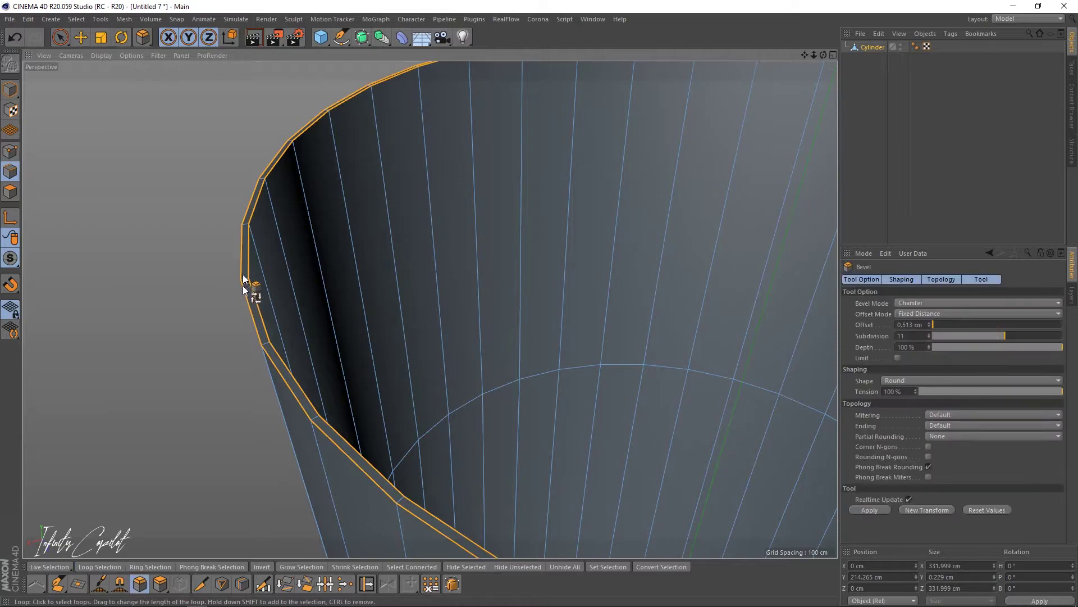
pyautogui.keyDown('alt'); pyautogui.moveTo(235, 295); pyautogui.dragTo(263, 291, button='right'); pyautogui.keyUp('alt')
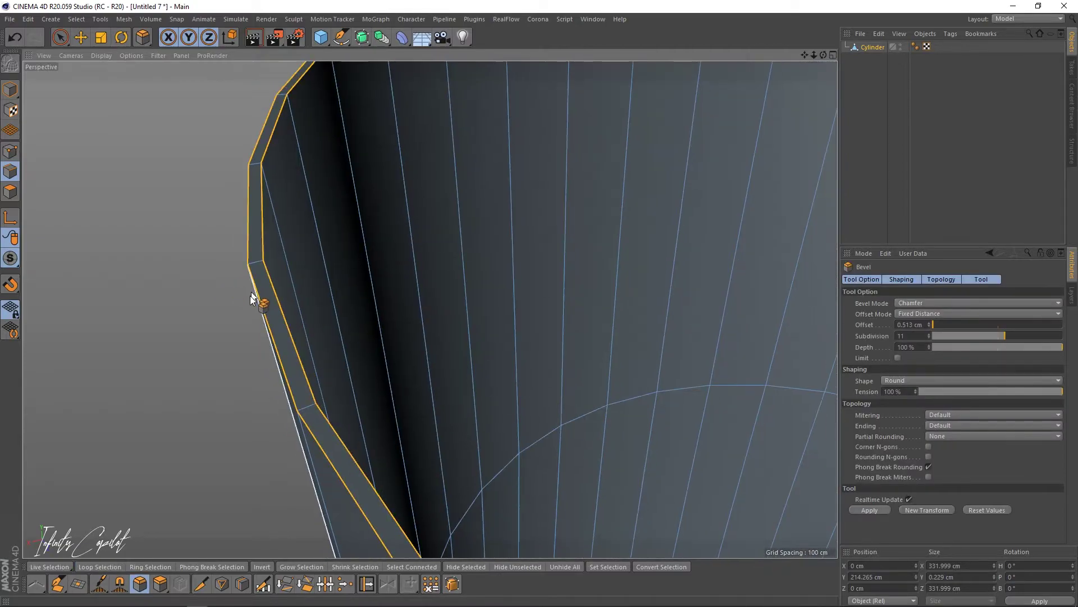
pyautogui.moveTo(259, 298); pyautogui.dragTo(267, 296)
# Start an interactive render region and resize it to enclose the whole cup, with the cup deselected.
pyautogui.keyDown('alt'); pyautogui.moveTo(361, 238); pyautogui.dragTo(194, 270, button='right'); pyautogui.keyUp('alt')
pyautogui.keyDown('alt'); pyautogui.moveTo(422, 247); pyautogui.dragTo(363, 253, button='right'); pyautogui.keyUp('alt')
pyautogui.keyDown('alt'); pyautogui.moveTo(455, 271); pyautogui.dragTo(431, 251); pyautogui.keyUp('alt')
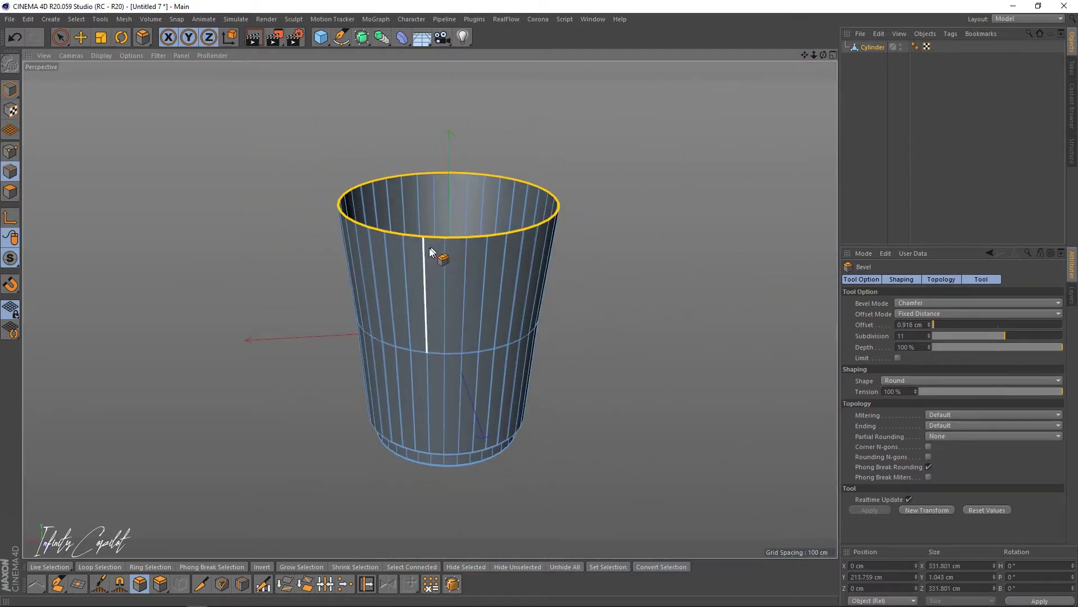
pyautogui.hotkey('alt', 'r')
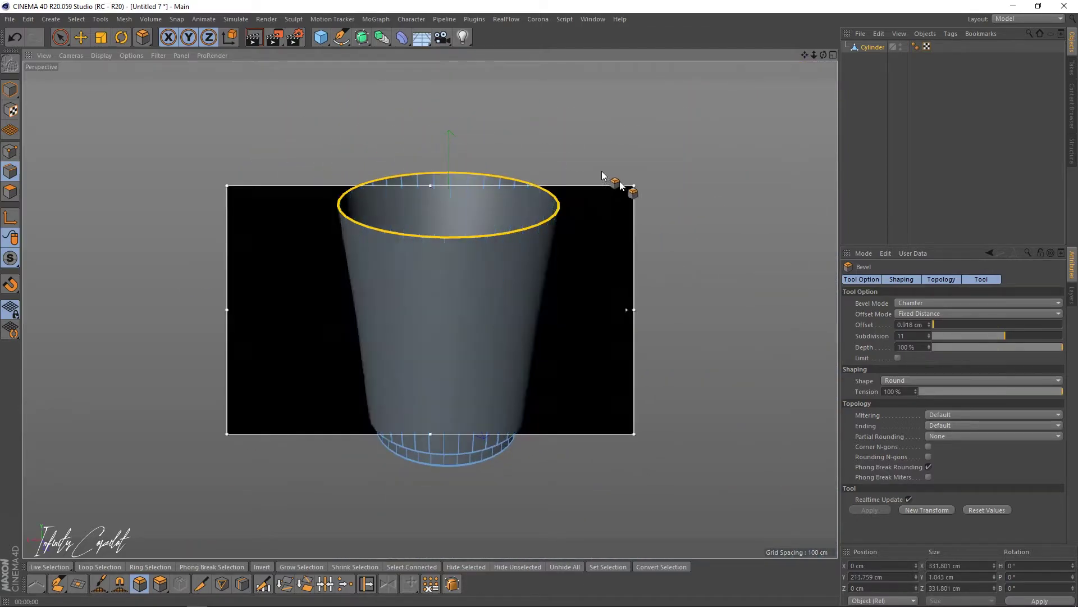
pyautogui.click(860, 169)
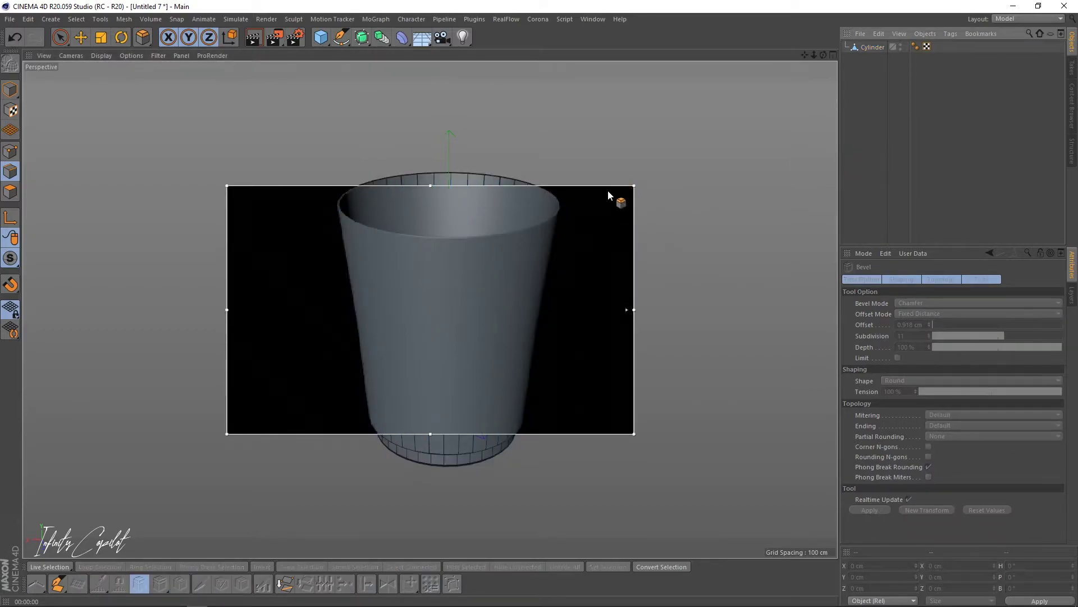
pyautogui.moveTo(634, 186); pyautogui.dragTo(715, 101)
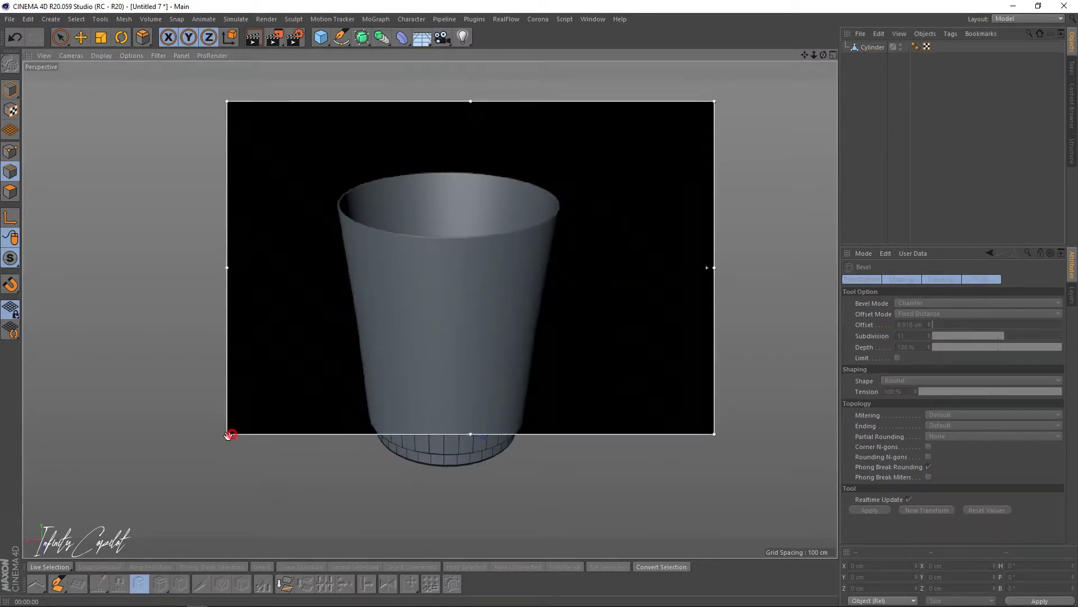
pyautogui.moveTo(228, 435); pyautogui.dragTo(206, 466)
pyautogui.moveTo(686, 470); pyautogui.dragTo(714, 496)
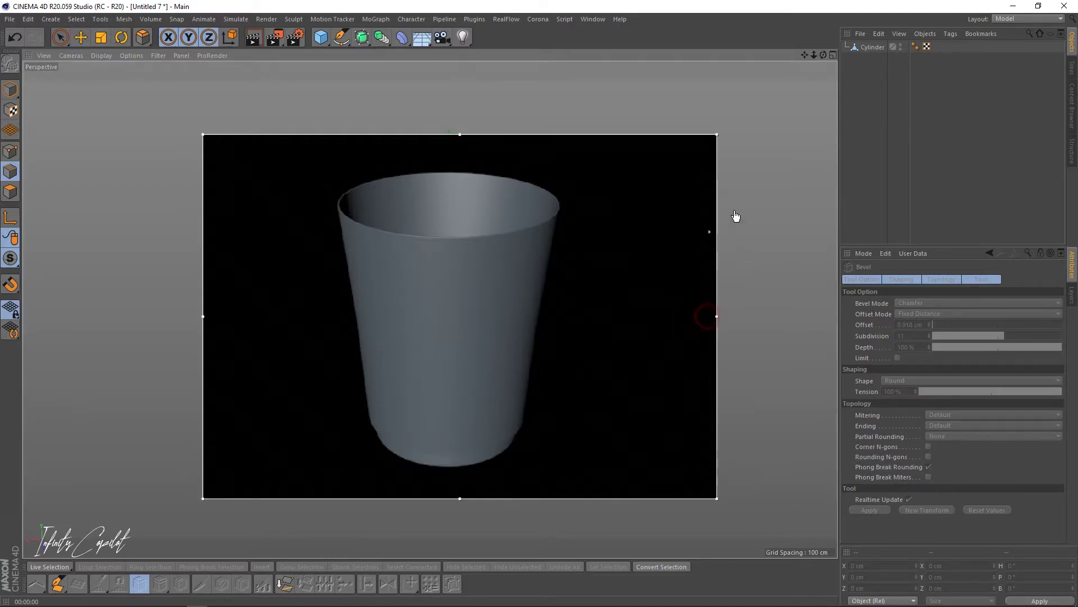
# Add the Ambient Occlusion effect to the Standard renderer's render settings.
pyautogui.click(295, 39)
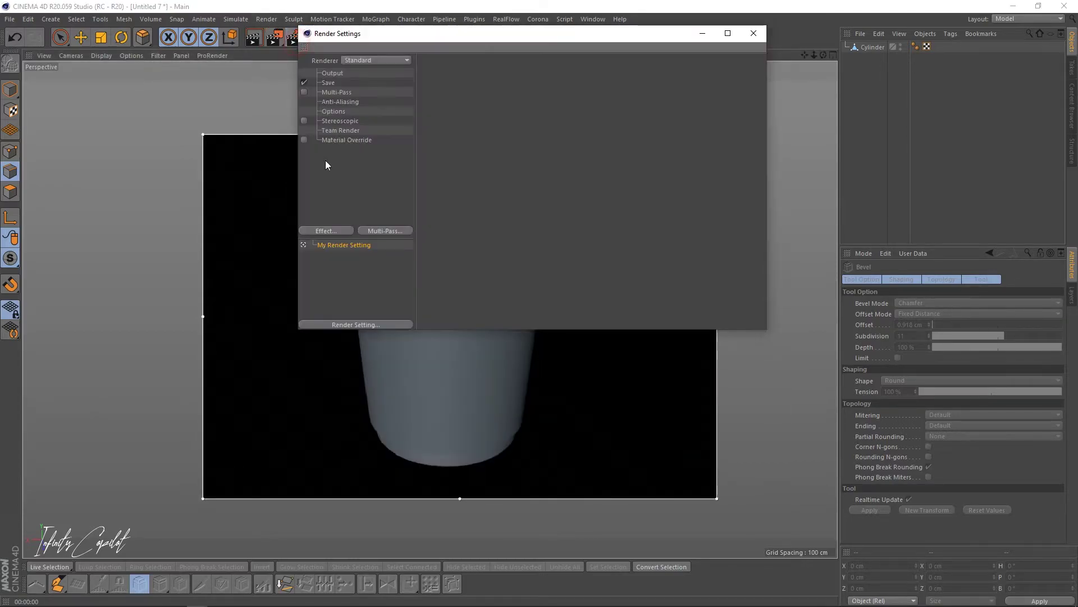
pyautogui.moveTo(358, 38); pyautogui.dragTo(444, 40)
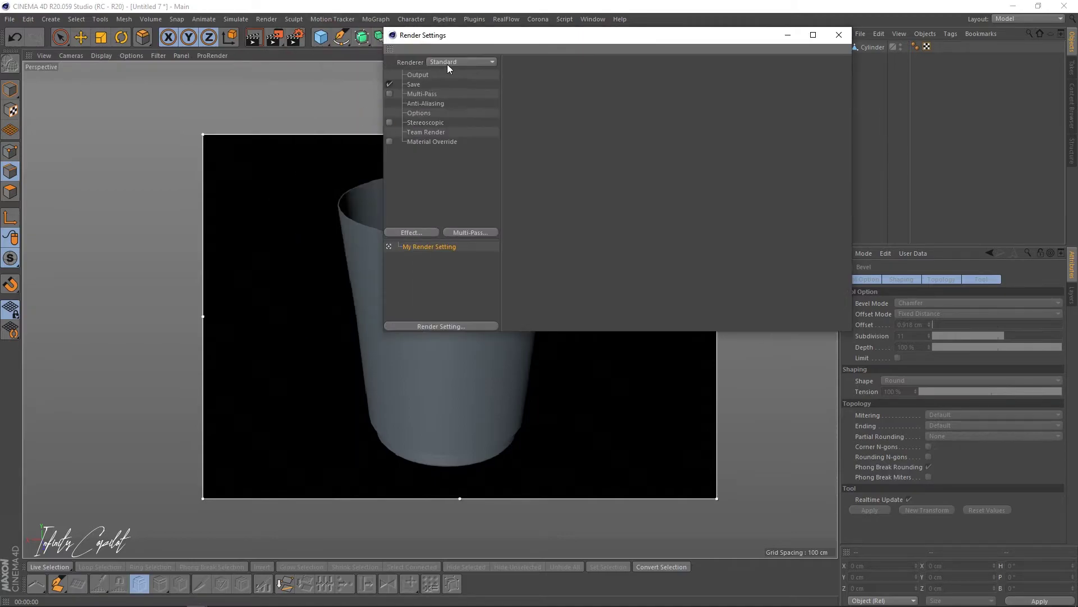
pyautogui.click(418, 232)
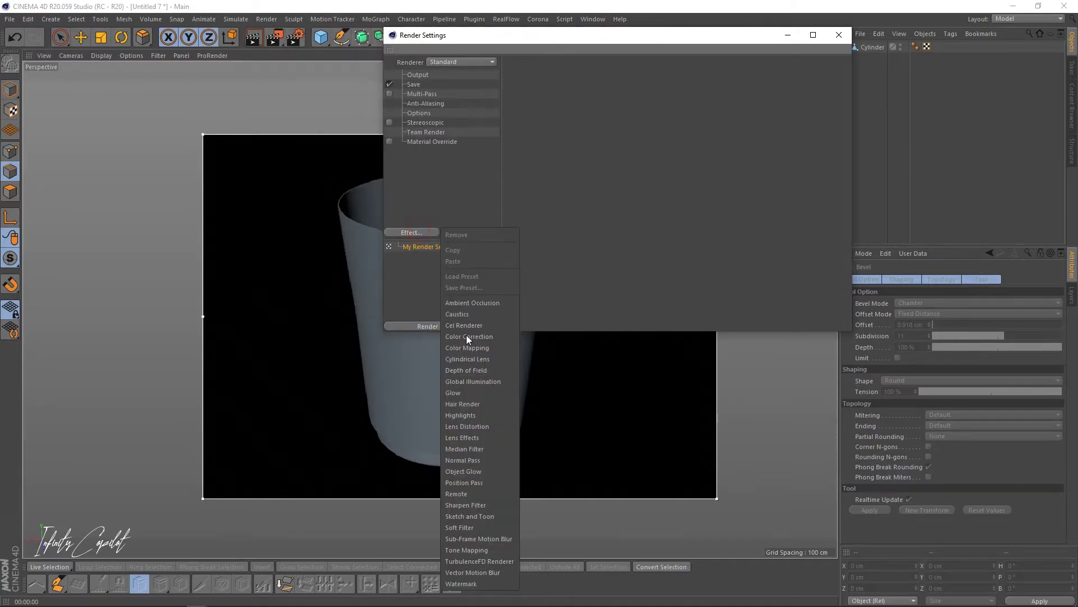
pyautogui.click(482, 303)
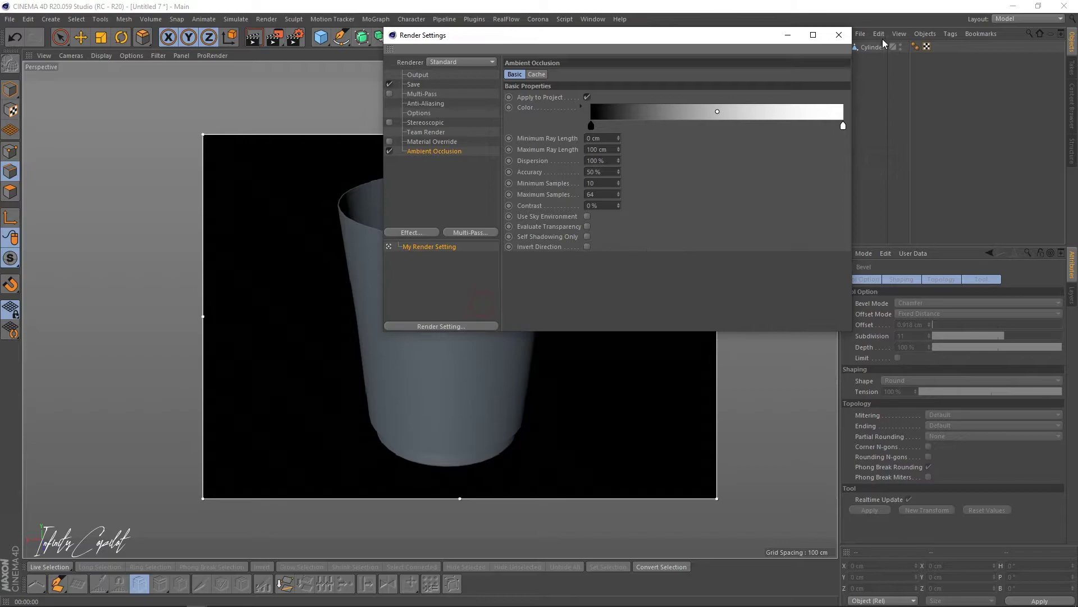
pyautogui.click(838, 36)
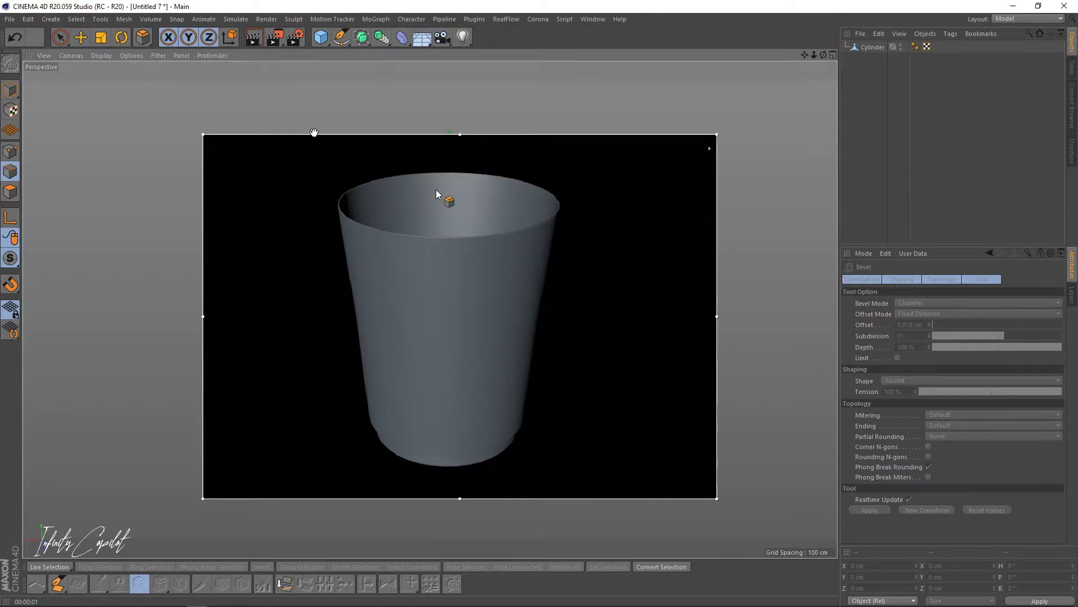
# Add a Subdivision Surface generator, nest the Cylinder under it, and return to model mode with nothing selected.
pyautogui.click(367, 45)
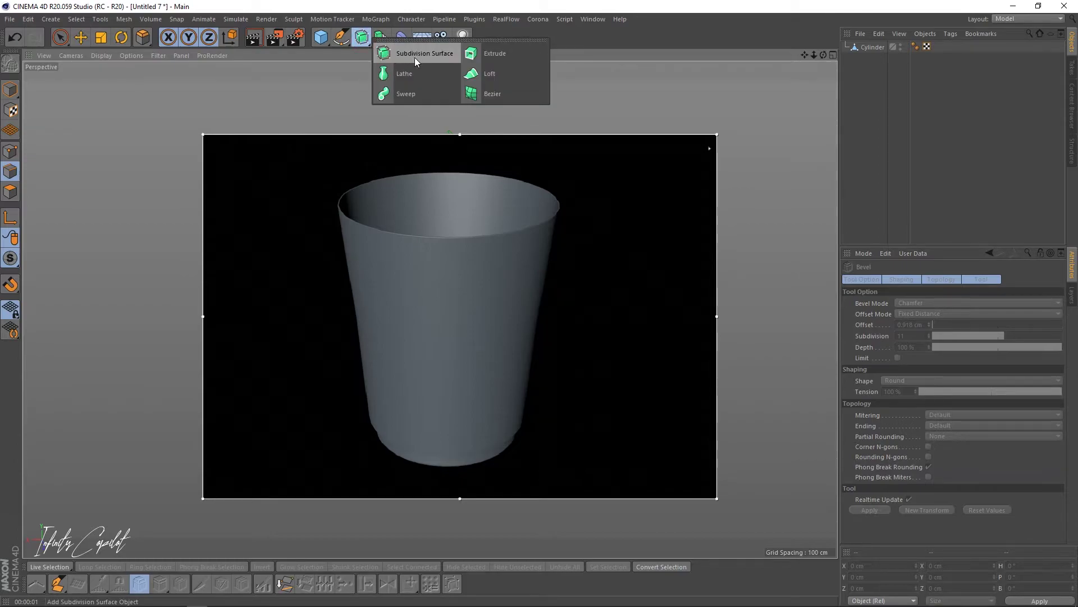
pyautogui.click(418, 53)
pyautogui.moveTo(867, 63); pyautogui.dragTo(879, 50)
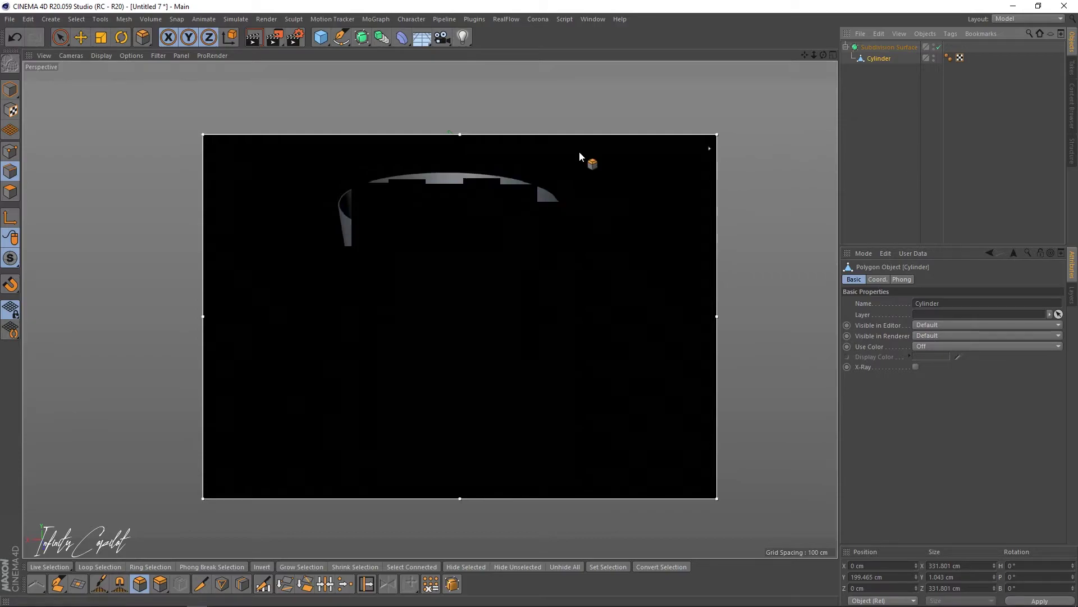
pyautogui.click(10, 89)
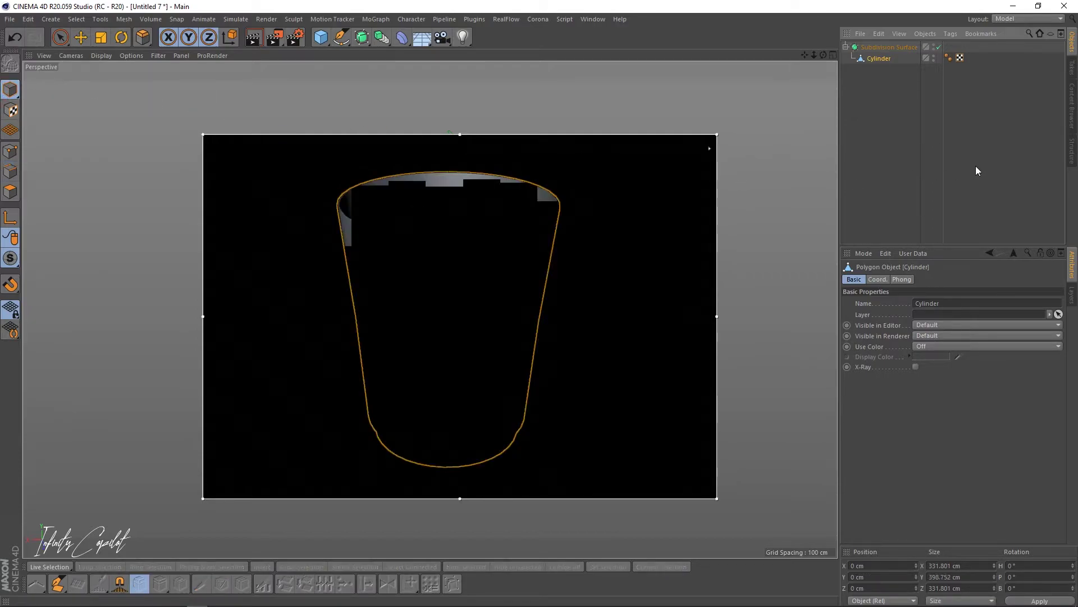
pyautogui.click(906, 170)
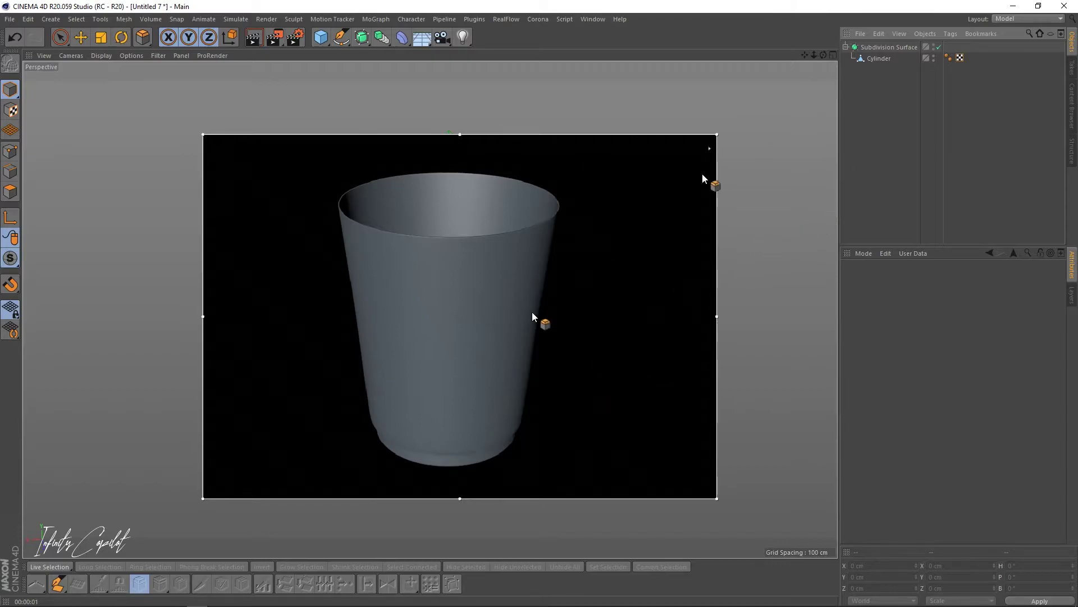
# Check the cup's interior in the interactive render, end the render region, and switch off the Subdivision Surface.
pyautogui.click(444, 415)
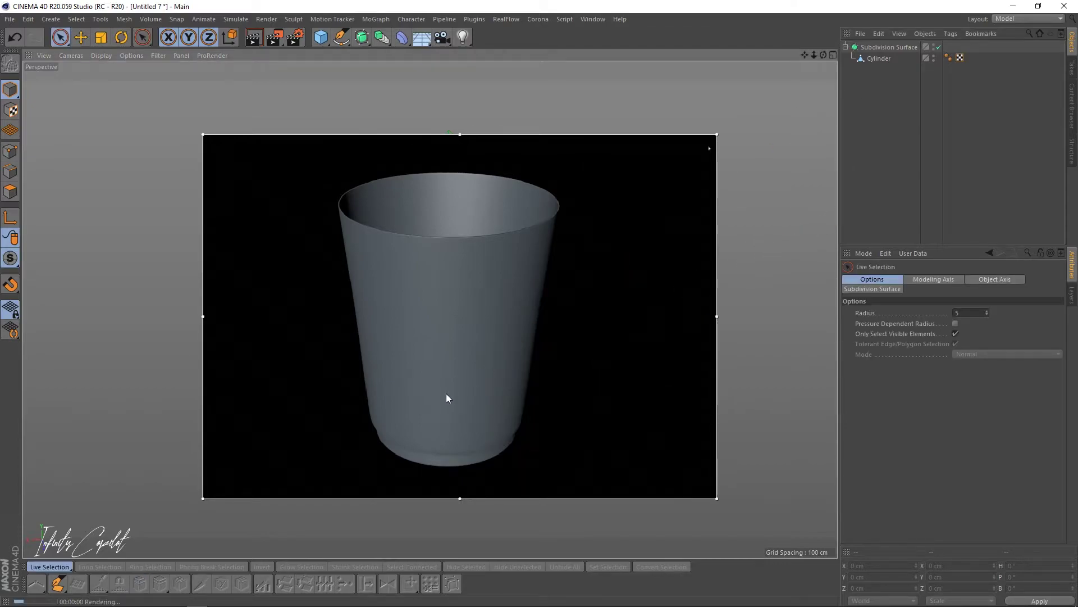
pyautogui.moveTo(447, 398)
pyautogui.keyDown('alt'); pyautogui.mouseDown()
pyautogui.moveTo(440, 388)
pyautogui.moveTo(449, 443)
pyautogui.moveTo(471, 410)
pyautogui.moveTo(425, 376)
pyautogui.moveTo(440, 393)
pyautogui.moveTo(453, 387)
pyautogui.mouseUp(); pyautogui.keyUp('alt')
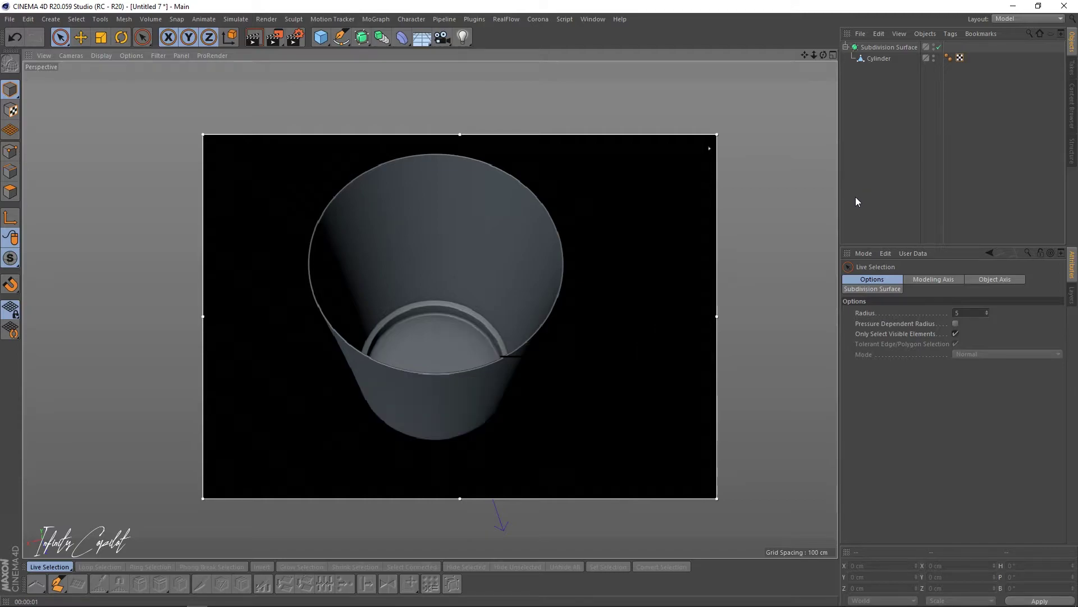
pyautogui.hotkey('alt', 'r')
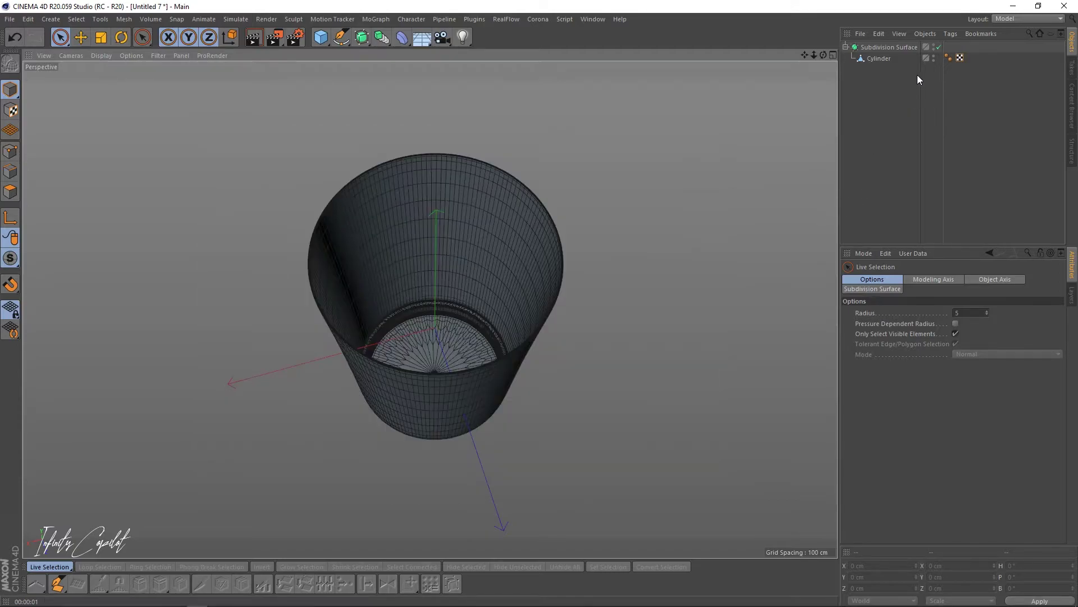
pyautogui.click(939, 46)
pyautogui.scroll(3, 560, 289)
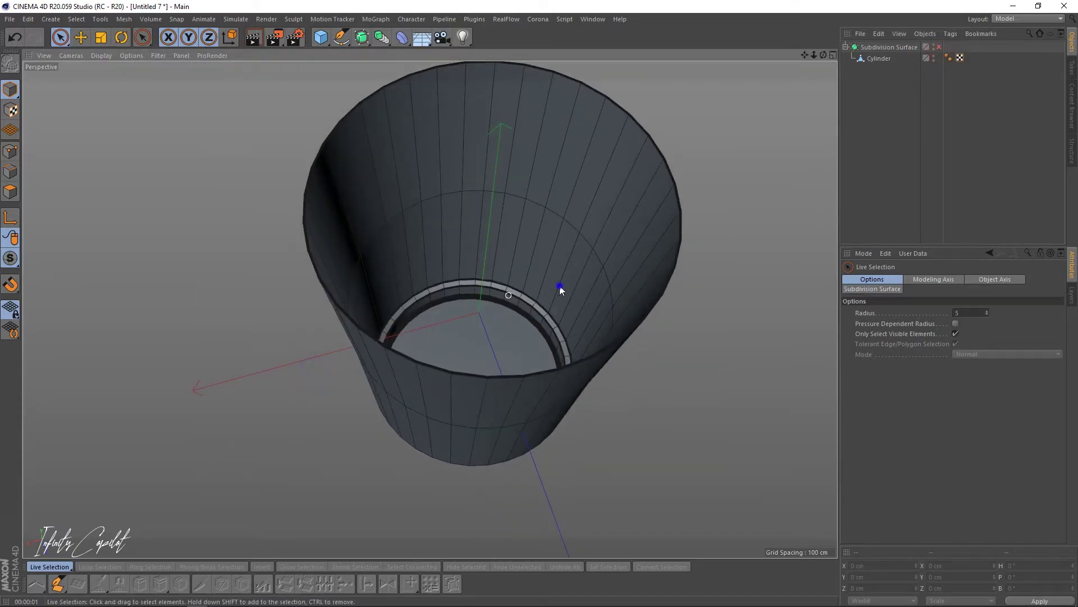
pyautogui.keyDown('alt'); pyautogui.moveTo(560, 288); pyautogui.dragTo(483, 286, button='right'); pyautogui.keyUp('alt')
pyautogui.keyDown('alt'); pyautogui.moveTo(479, 285); pyautogui.dragTo(381, 163); pyautogui.keyUp('alt')
pyautogui.keyDown('alt'); pyautogui.moveTo(415, 194); pyautogui.dragTo(409, 270, button='middle'); pyautogui.keyUp('alt')
pyautogui.keyDown('alt'); pyautogui.moveTo(396, 267); pyautogui.dragTo(420, 259, button='right'); pyautogui.keyUp('alt')
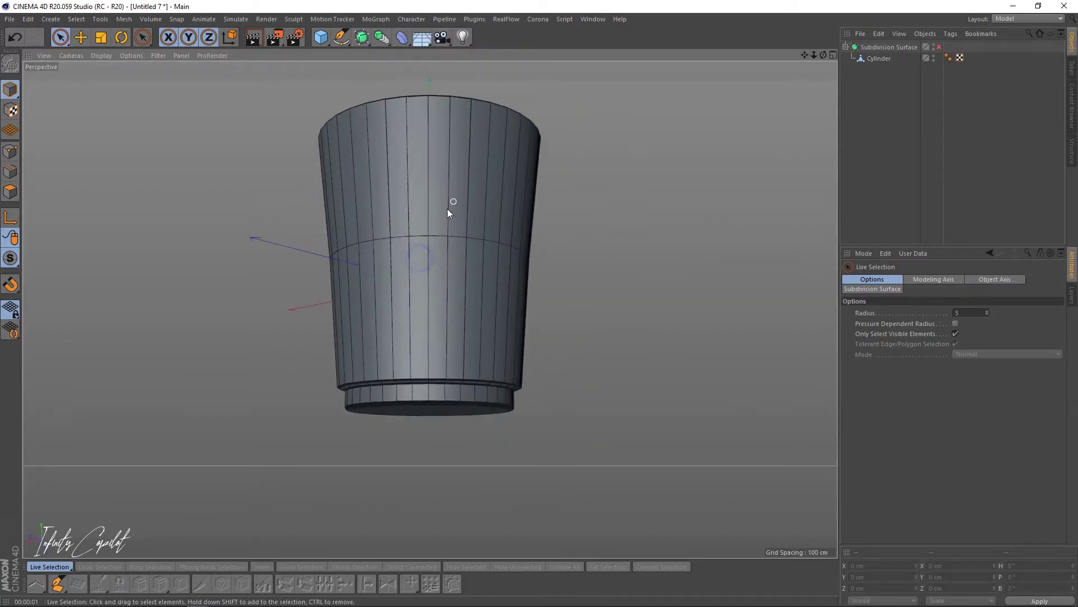
pyautogui.keyDown('alt'); pyautogui.moveTo(421, 155); pyautogui.dragTo(382, 234); pyautogui.keyUp('alt')
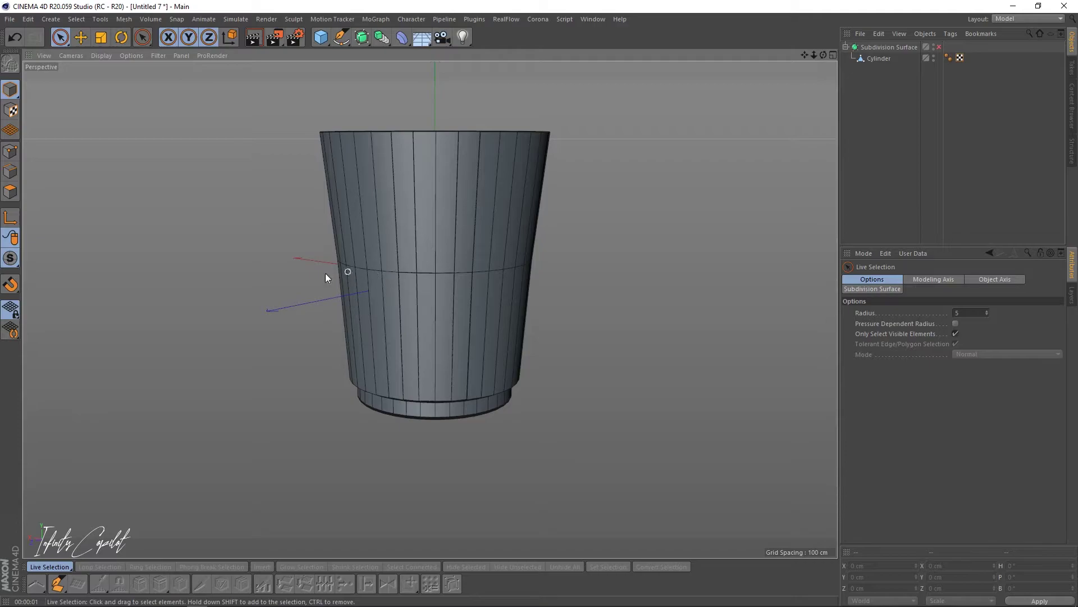
# Switch to the open chitchen.c4d project to see the finished kitchen scene.
pyautogui.press('v')
pyautogui.moveTo(251, 287)
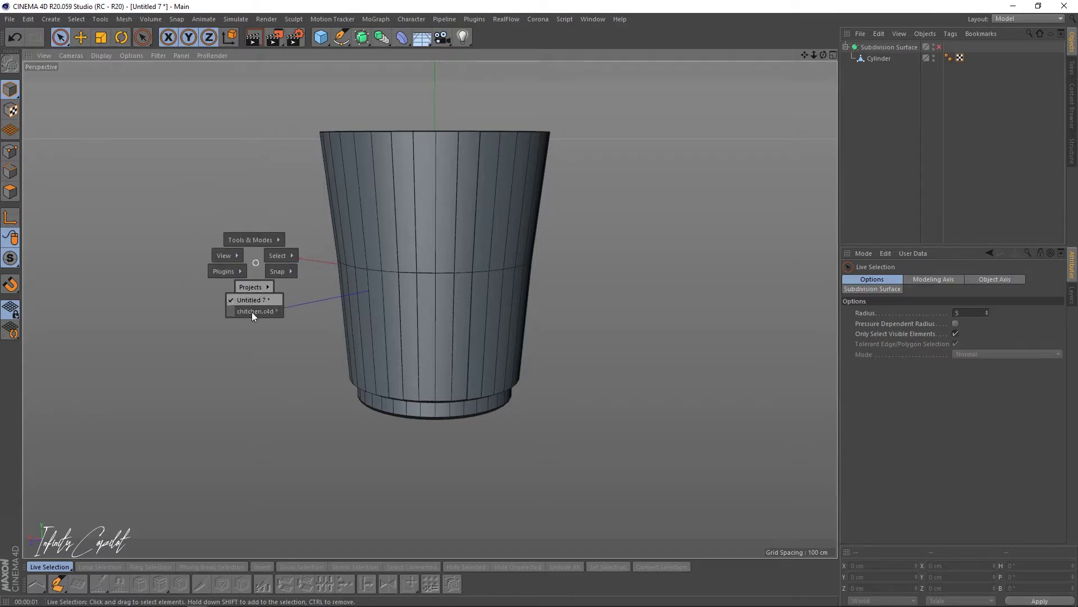
pyautogui.click(252, 312)
pyautogui.press('v')
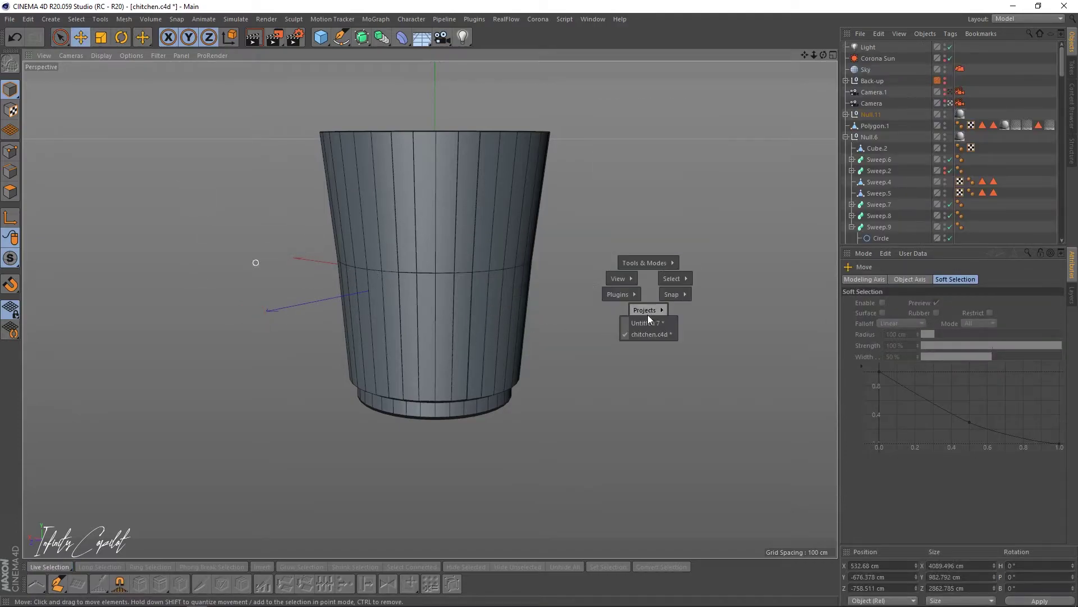
pyautogui.click(642, 323)
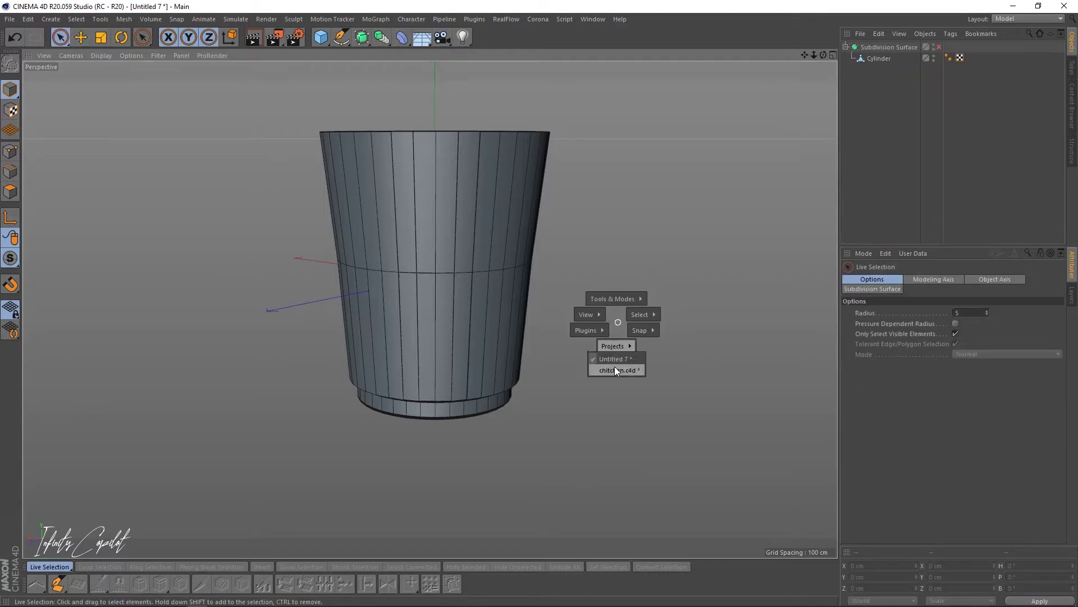
pyautogui.click(617, 370)
pyautogui.press('v')
pyautogui.moveTo(612, 344)
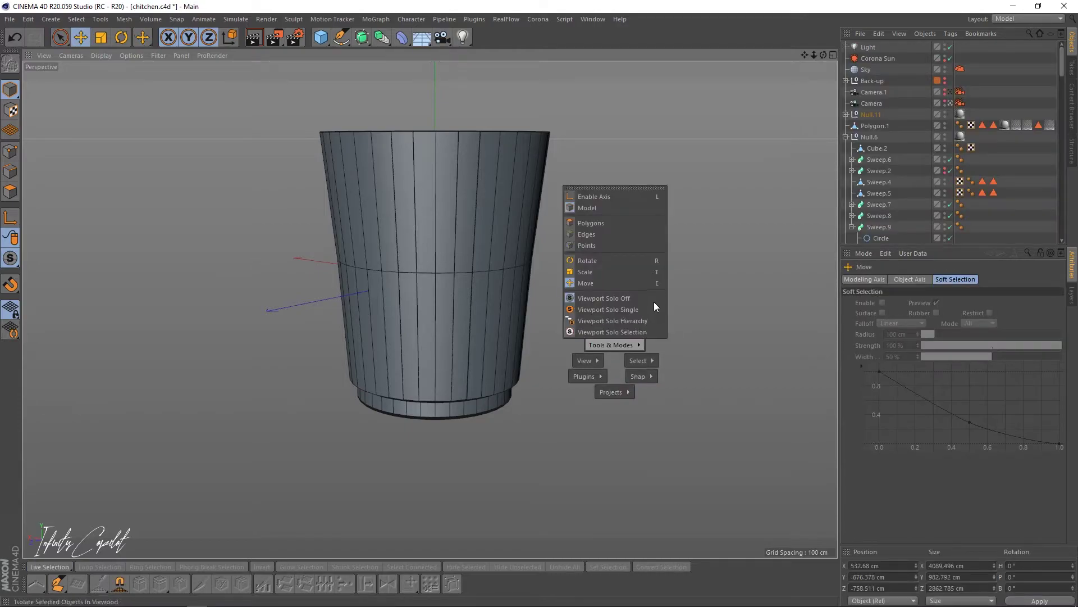
pyautogui.click(653, 301)
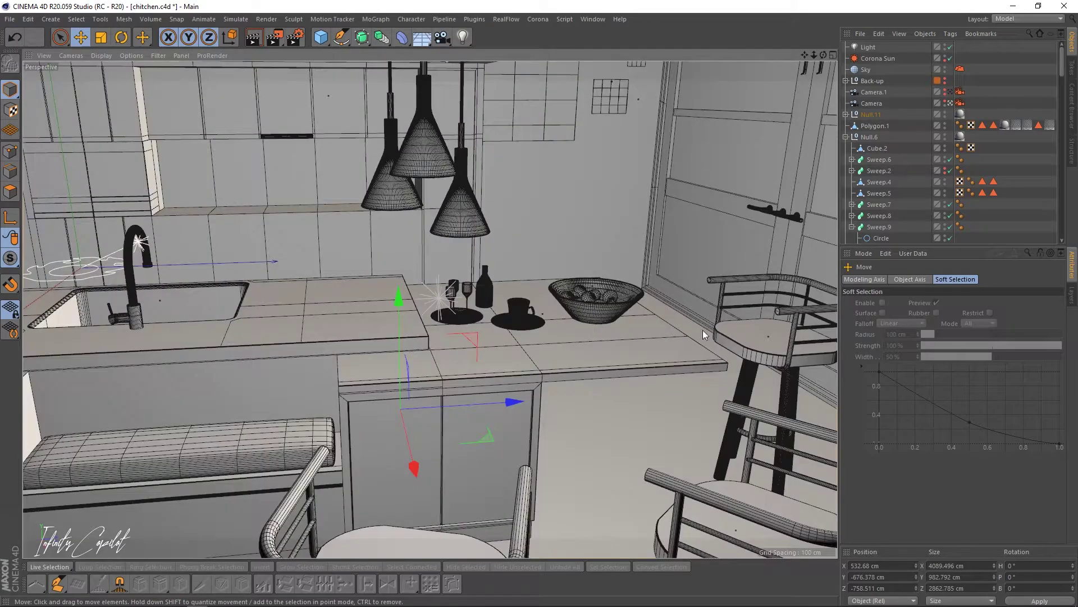
# Shade the kitchen scene without wireframe lines, examine the reference mug and its handle, and return to the Untitled 7 project.
pyautogui.press('n')
pyautogui.press('a')
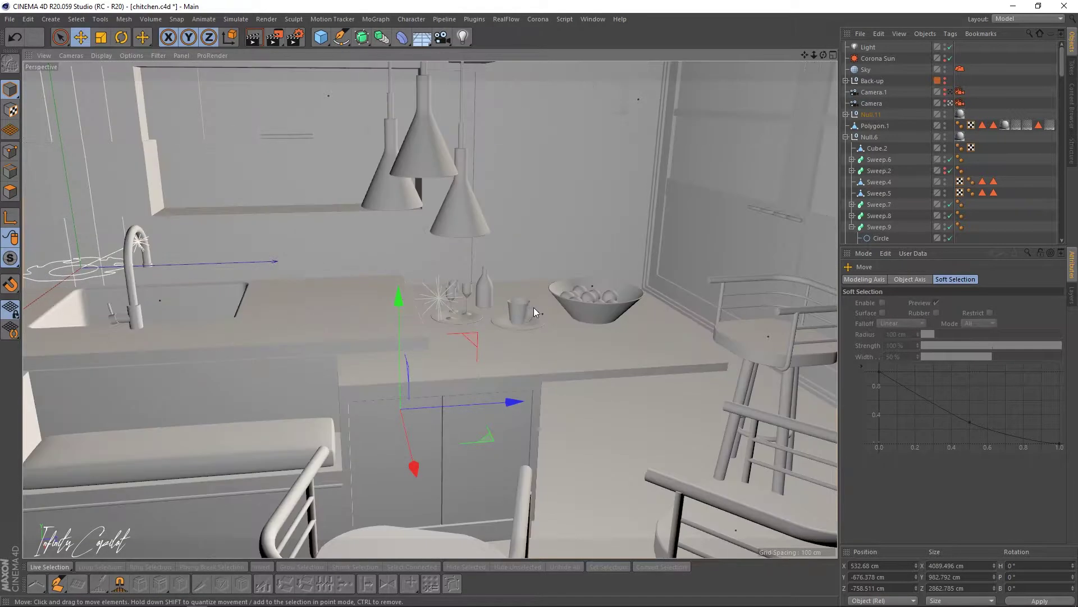
pyautogui.scroll(10, 503, 314)
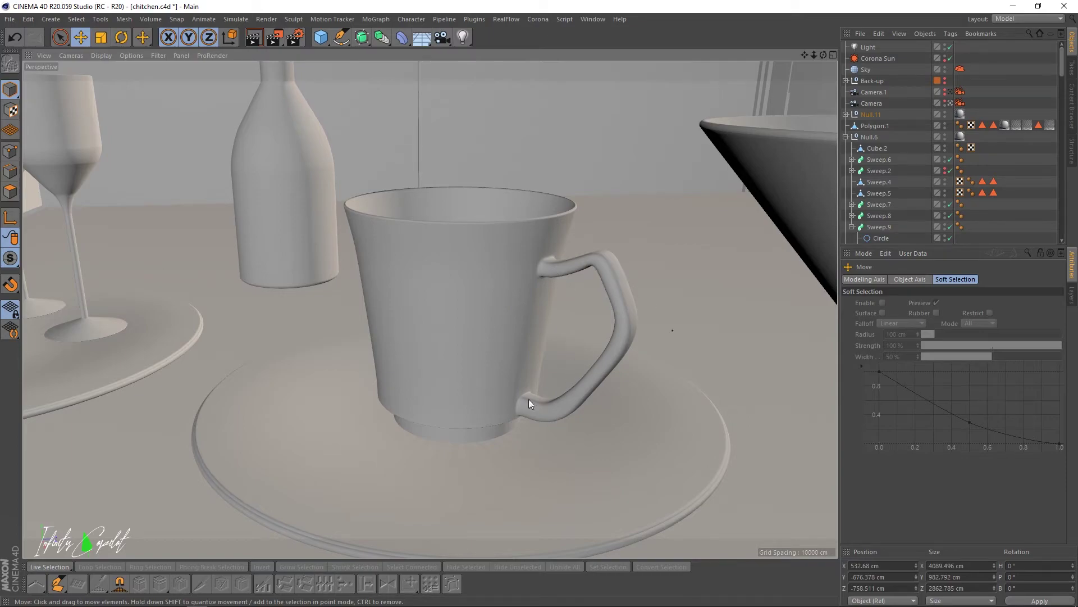
pyautogui.press('v')
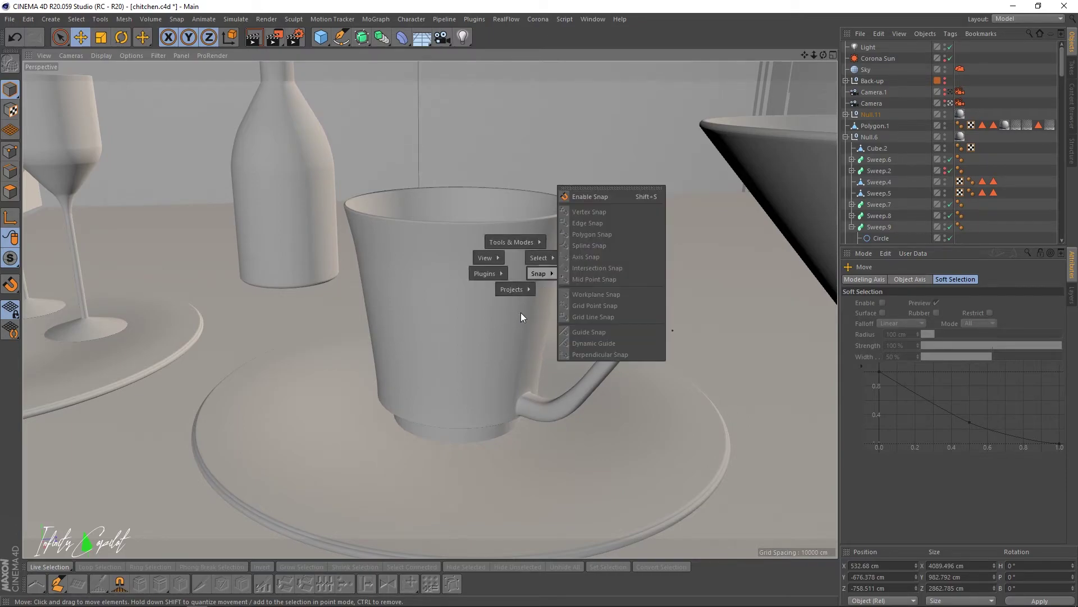
pyautogui.click(516, 302)
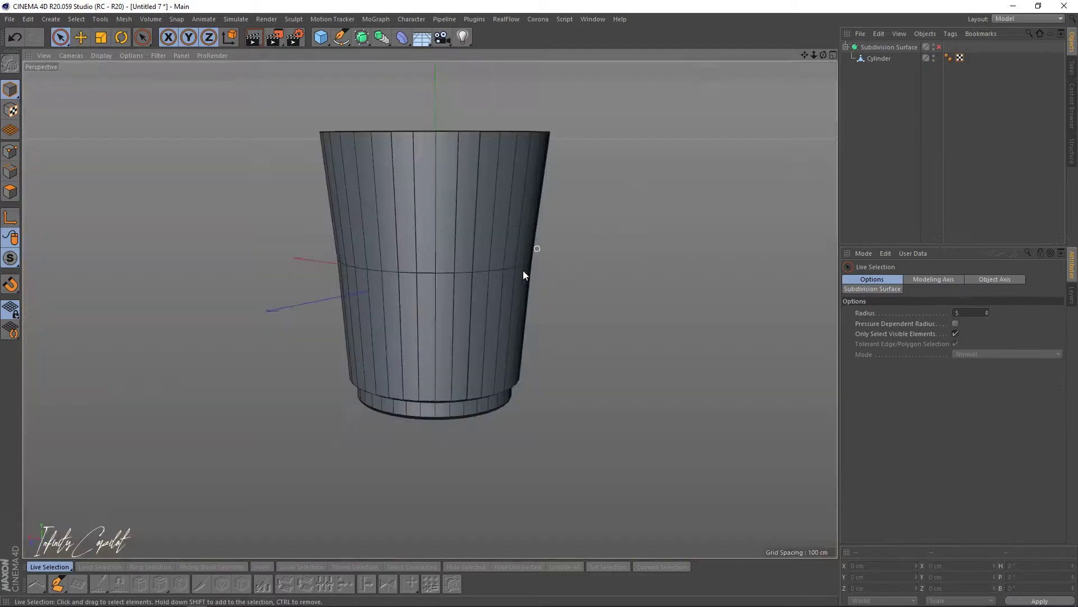
# Select the cup in edge mode and loop-cut its upper outer wall at an offset of about 30.273%.
pyautogui.click(13, 193)
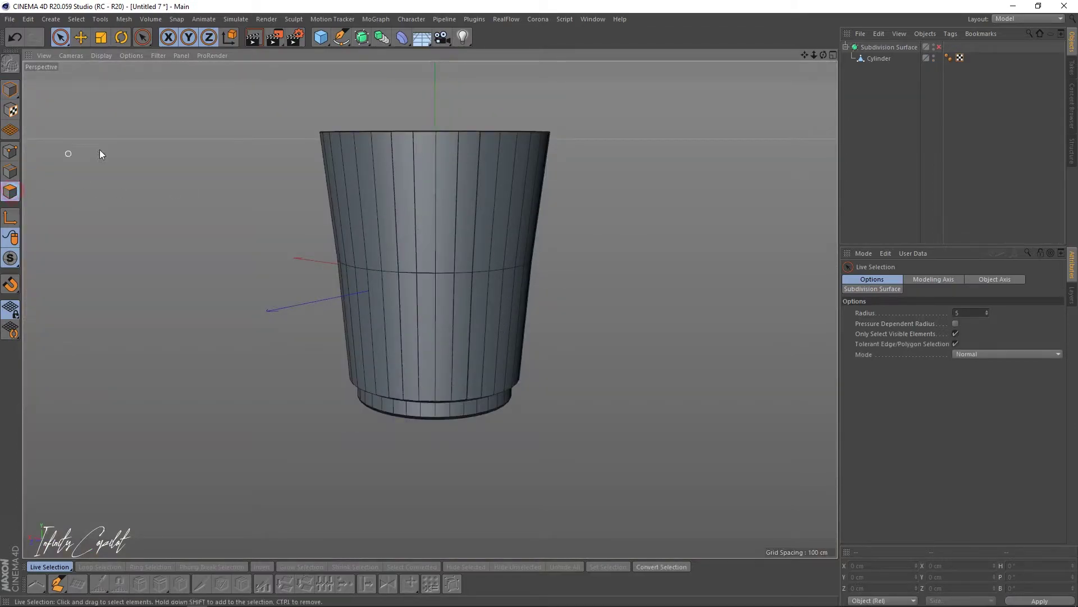
pyautogui.click(10, 89)
pyautogui.click(448, 221)
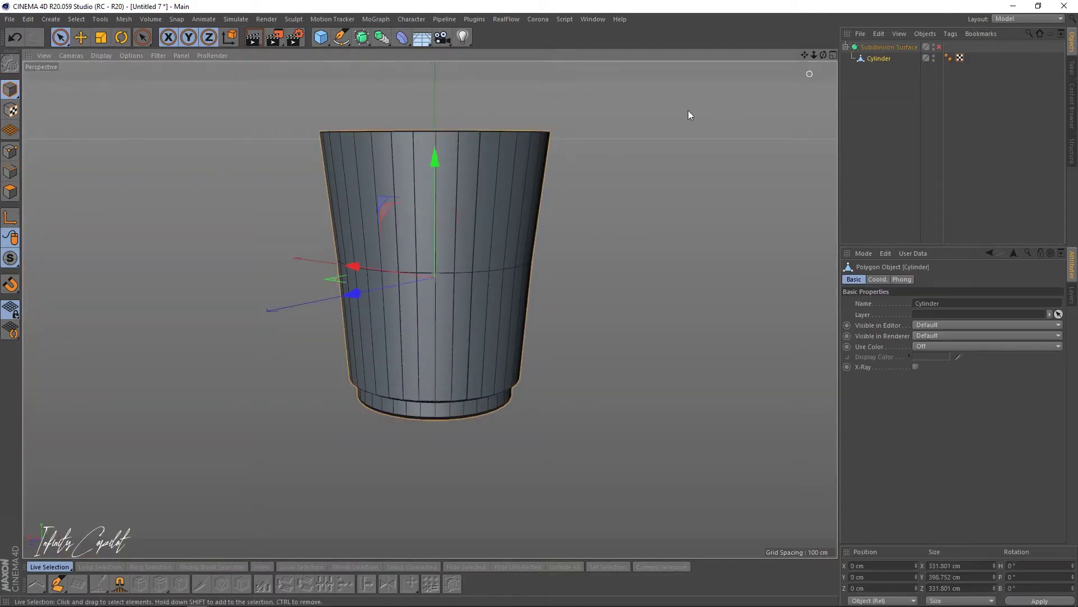
pyautogui.keyDown('alt'); pyautogui.moveTo(516, 228); pyautogui.dragTo(527, 209); pyautogui.keyUp('alt')
pyautogui.keyDown('alt'); pyautogui.moveTo(435, 194); pyautogui.dragTo(435, 257); pyautogui.keyUp('alt')
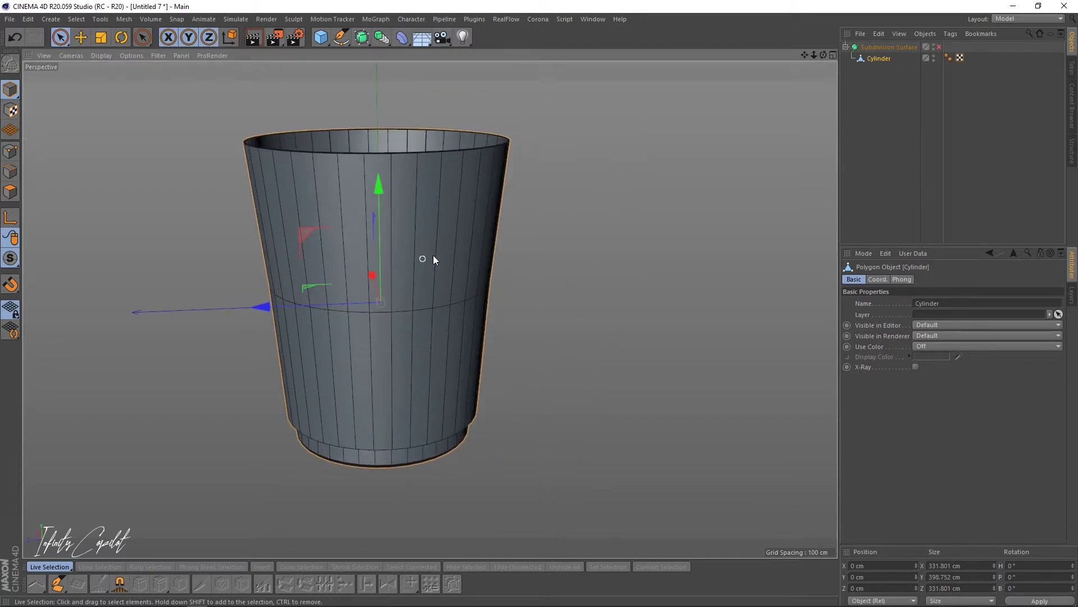
pyautogui.click(10, 171)
pyautogui.scroll(3, 397, 207)
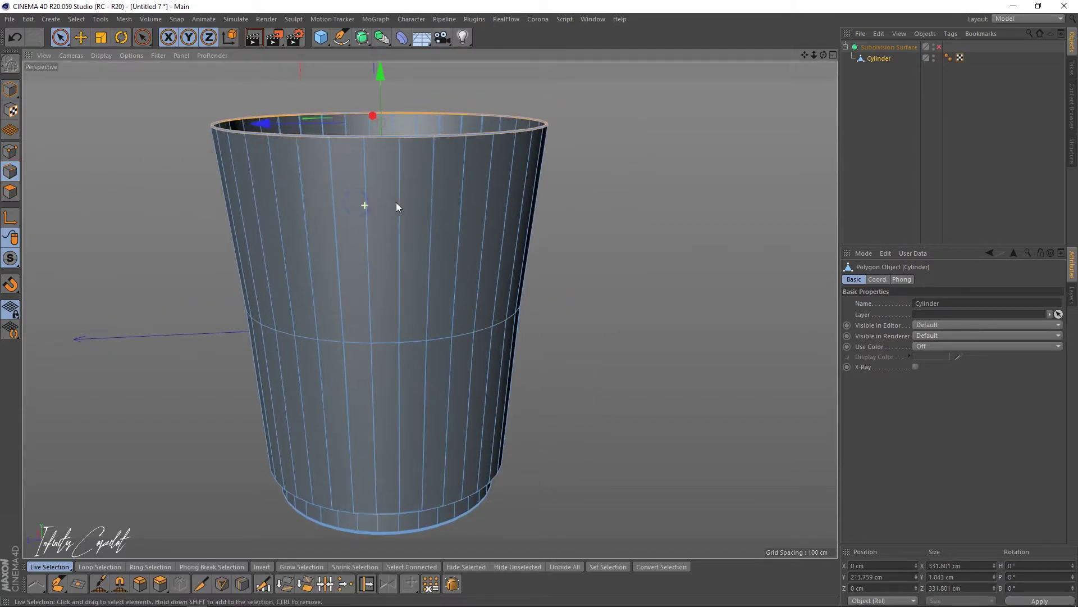
pyautogui.click(242, 584)
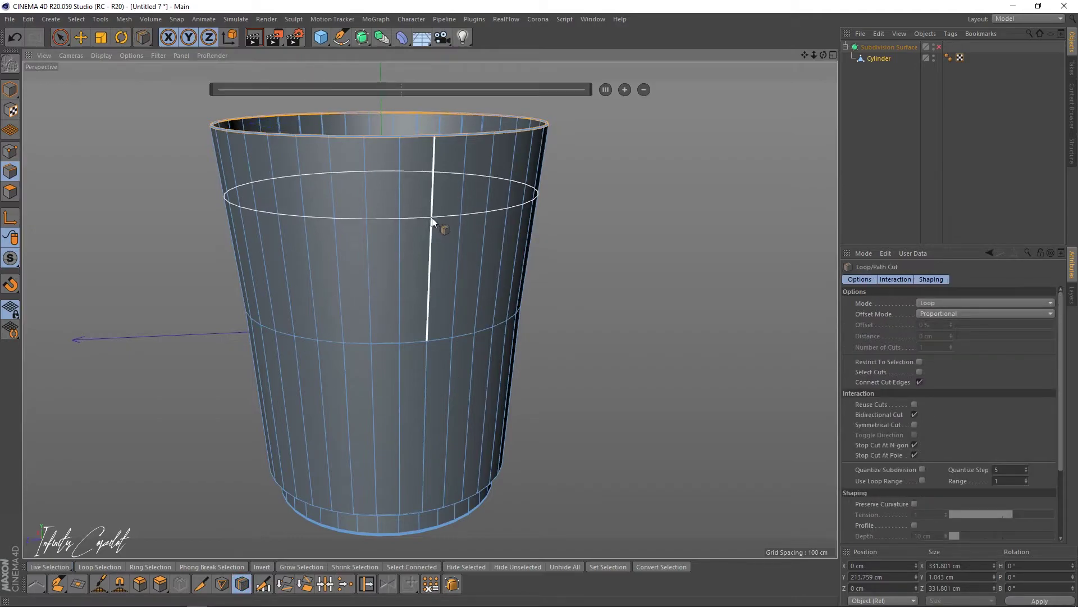
pyautogui.scroll(1, 417, 217)
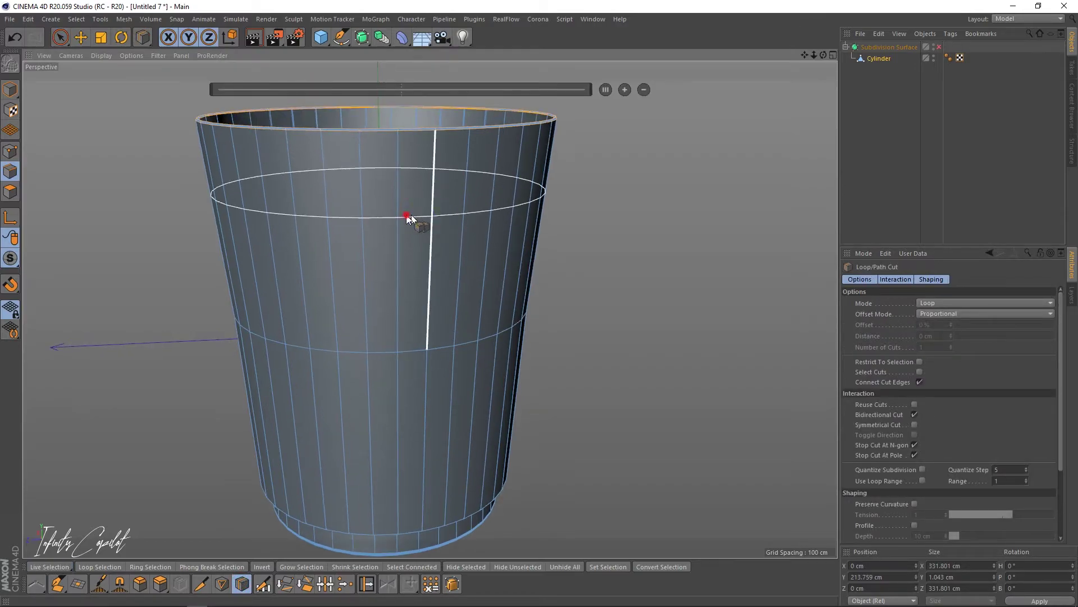
pyautogui.keyDown('alt'); pyautogui.moveTo(408, 216); pyautogui.dragTo(443, 214); pyautogui.keyUp('alt')
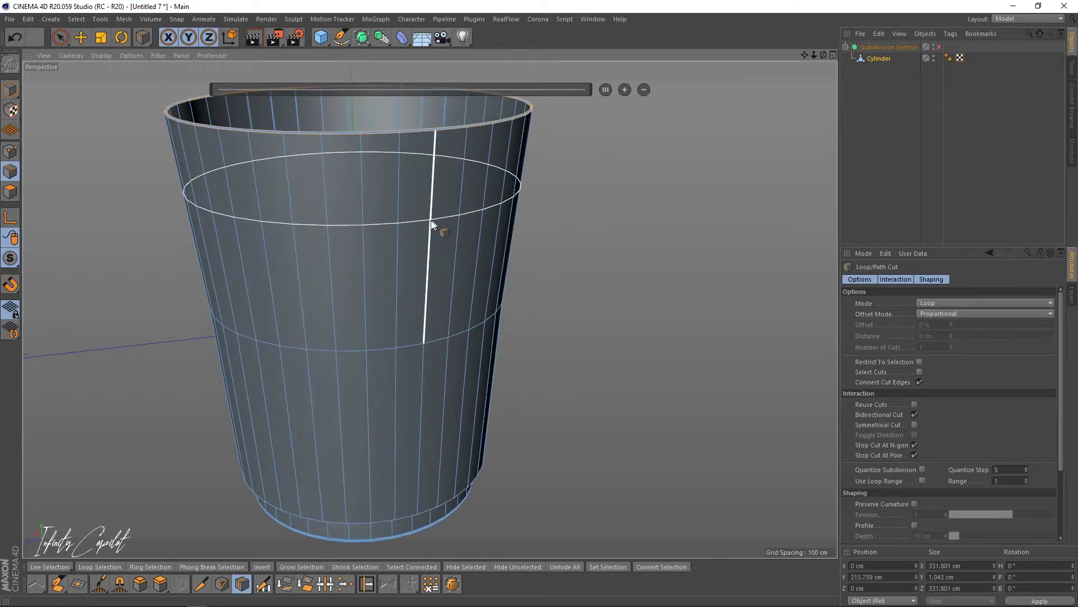
pyautogui.click(430, 203)
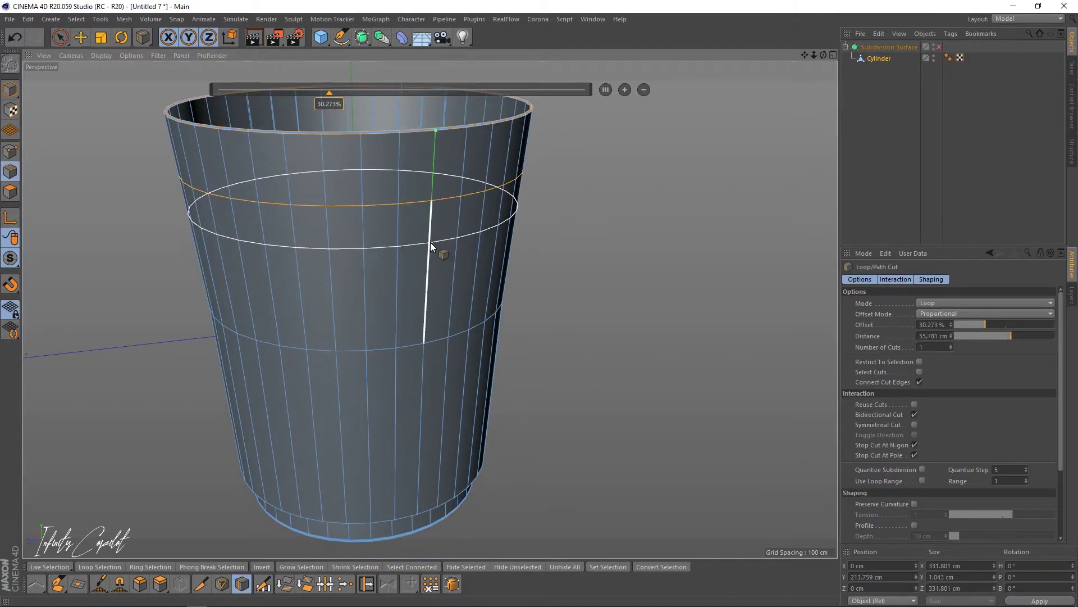
# Add a second loop cut a little below the first, undo it, and recut it at an offset of about 79.783%.
pyautogui.click(430, 242)
pyautogui.keyDown('alt'); pyautogui.moveTo(406, 259); pyautogui.dragTo(369, 244); pyautogui.keyUp('alt')
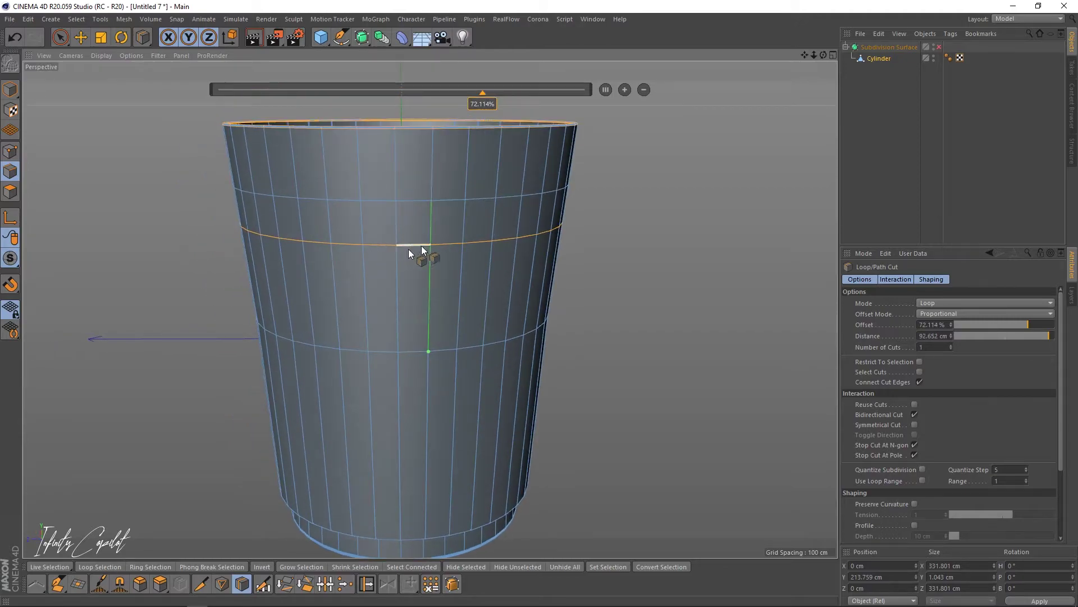
pyautogui.hotkey('ctrl', 'z')
pyautogui.click(431, 233)
# Add two closely spaced loop cuts to the lower outer wall above the foot, the upper one at about 14.54% offset.
pyautogui.keyDown('alt'); pyautogui.moveTo(447, 273); pyautogui.dragTo(424, 227, button='middle'); pyautogui.keyUp('alt')
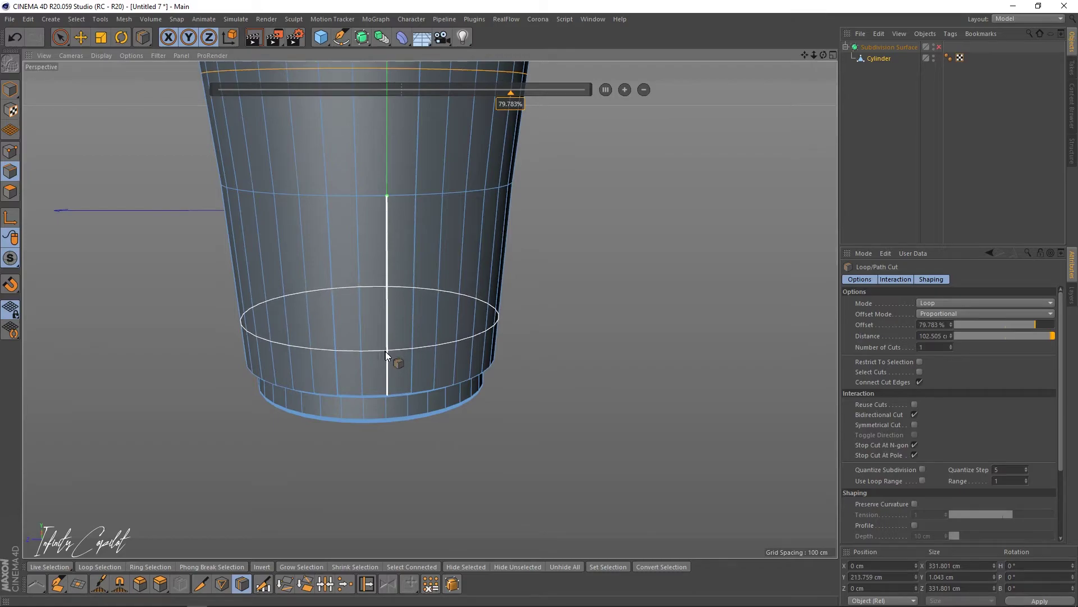
pyautogui.moveTo(386, 375); pyautogui.dragTo(389, 355)
pyautogui.scroll(-2, 436, 169)
pyautogui.keyDown('alt'); pyautogui.moveTo(406, 165); pyautogui.dragTo(386, 285, button='middle'); pyautogui.keyUp('alt')
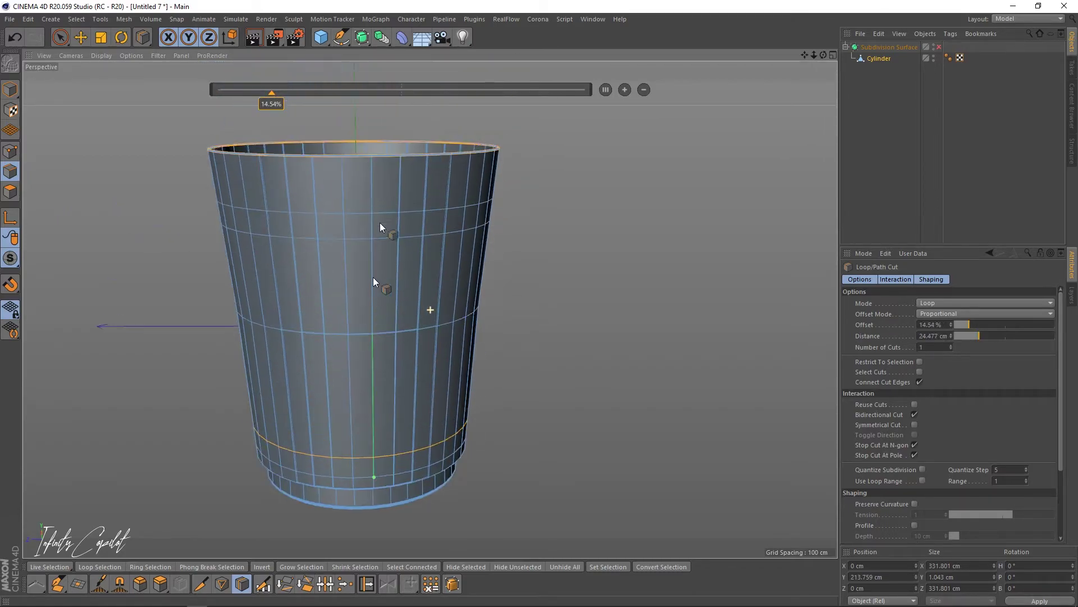
# Switch to polygon mode and select two adjacent outer-wall polygons in the band between the two upper loop cuts.
pyautogui.click(14, 190)
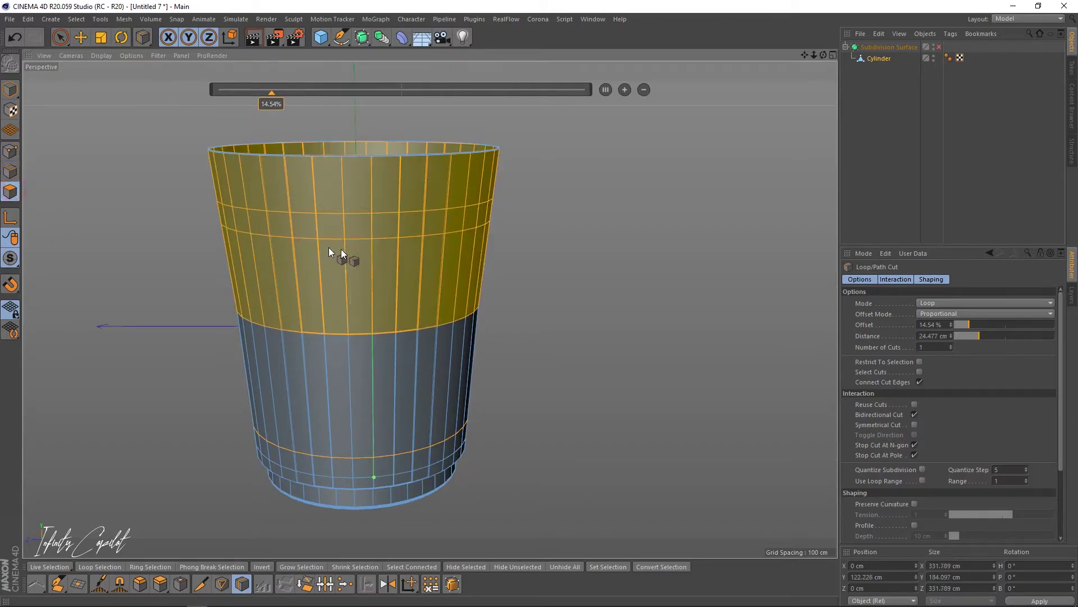
pyautogui.press('space')
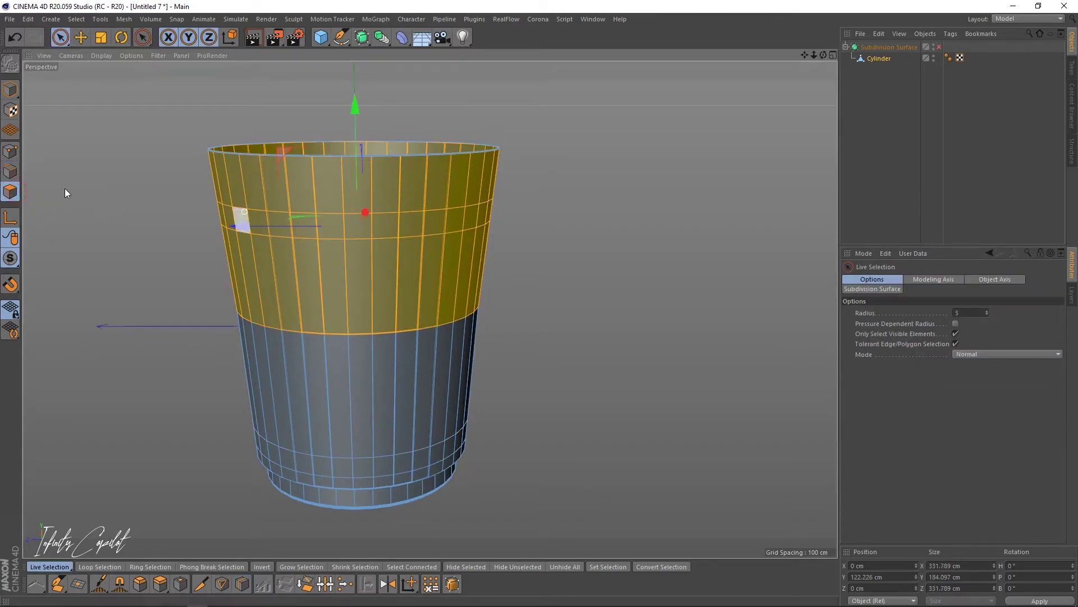
pyautogui.click(374, 230)
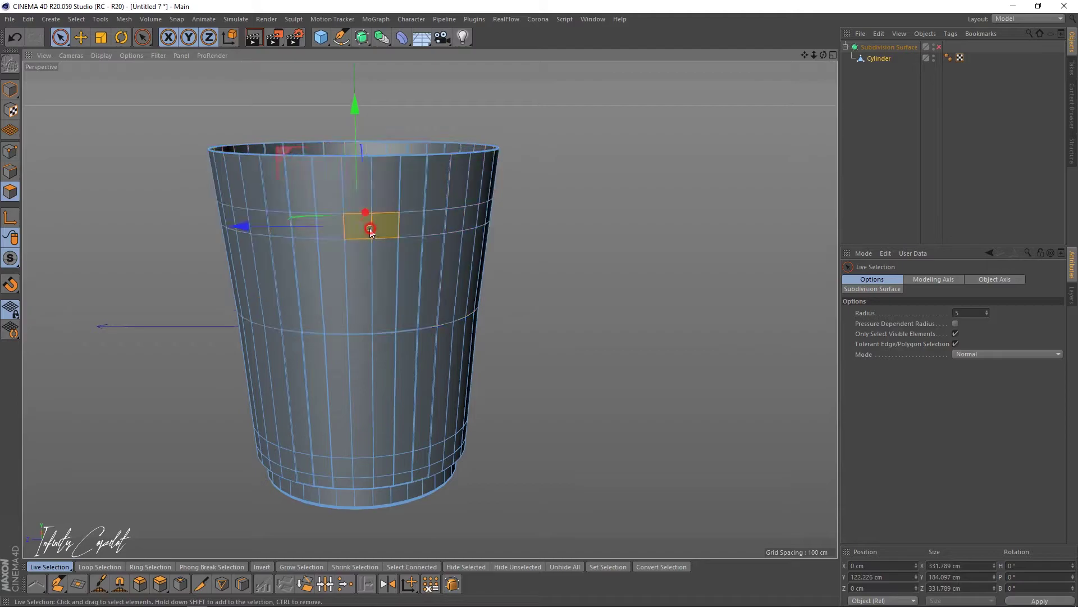
pyautogui.click(384, 393)
pyautogui.click(362, 231)
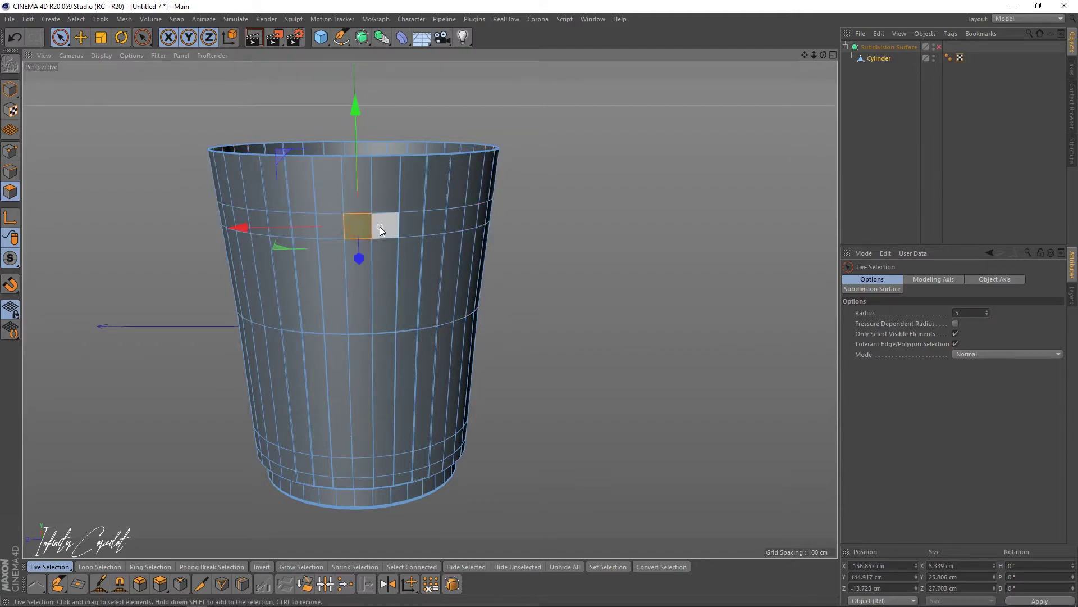
pyautogui.keyDown('alt'); pyautogui.moveTo(379, 228); pyautogui.dragTo(551, 278); pyautogui.keyUp('alt')
# Extrude the two selected polygons by 2 cm and pull the extruded face outward to about X -185.5 cm.
pyautogui.press('d')
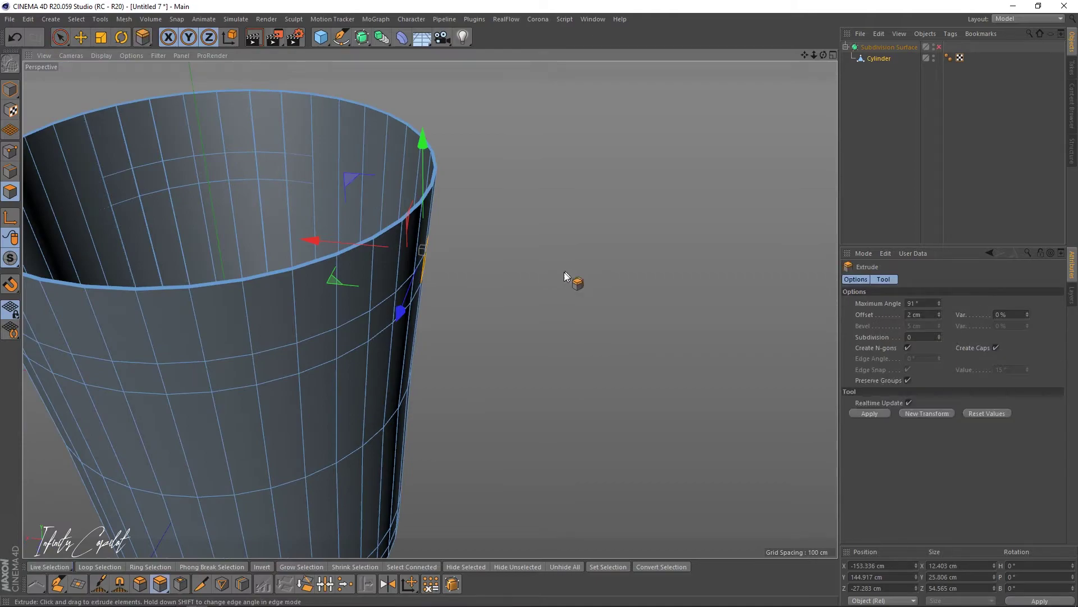
pyautogui.click(869, 413)
pyautogui.keyDown('alt'); pyautogui.moveTo(409, 241); pyautogui.dragTo(495, 232); pyautogui.keyUp('alt')
pyautogui.keyDown('alt'); pyautogui.moveTo(495, 228); pyautogui.dragTo(386, 232, button='right'); pyautogui.keyUp('alt')
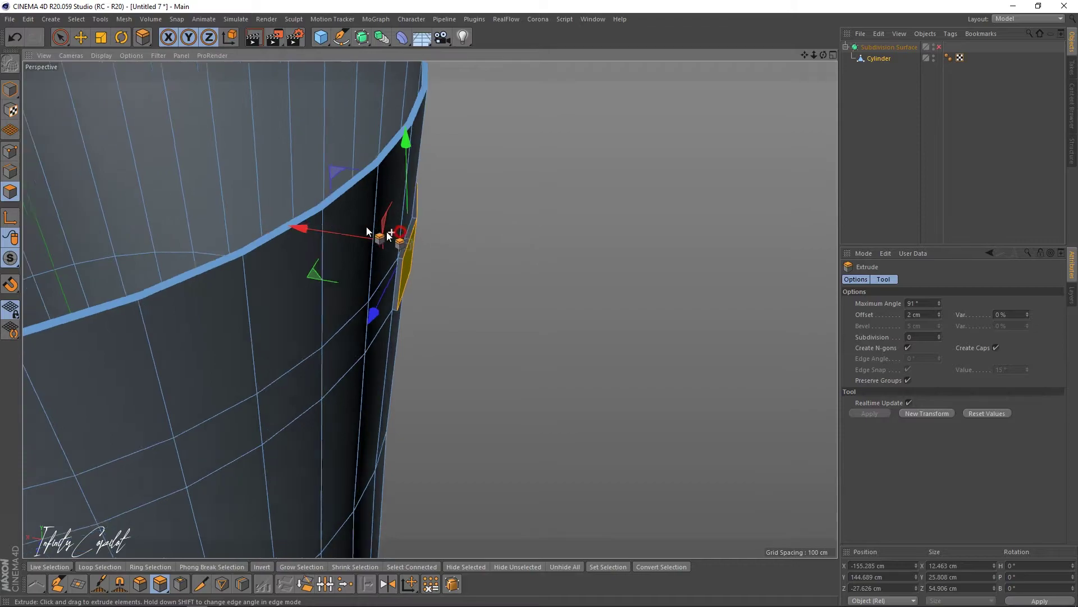
pyautogui.keyDown('alt'); pyautogui.moveTo(387, 232); pyautogui.dragTo(392, 232); pyautogui.keyUp('alt')
pyautogui.press('space')
pyautogui.moveTo(312, 225); pyautogui.dragTo(392, 240)
pyautogui.keyDown('alt'); pyautogui.moveTo(515, 234); pyautogui.dragTo(465, 246, button='right'); pyautogui.keyUp('alt')
pyautogui.keyDown('alt'); pyautogui.moveTo(466, 243); pyautogui.dragTo(434, 237); pyautogui.keyUp('alt')
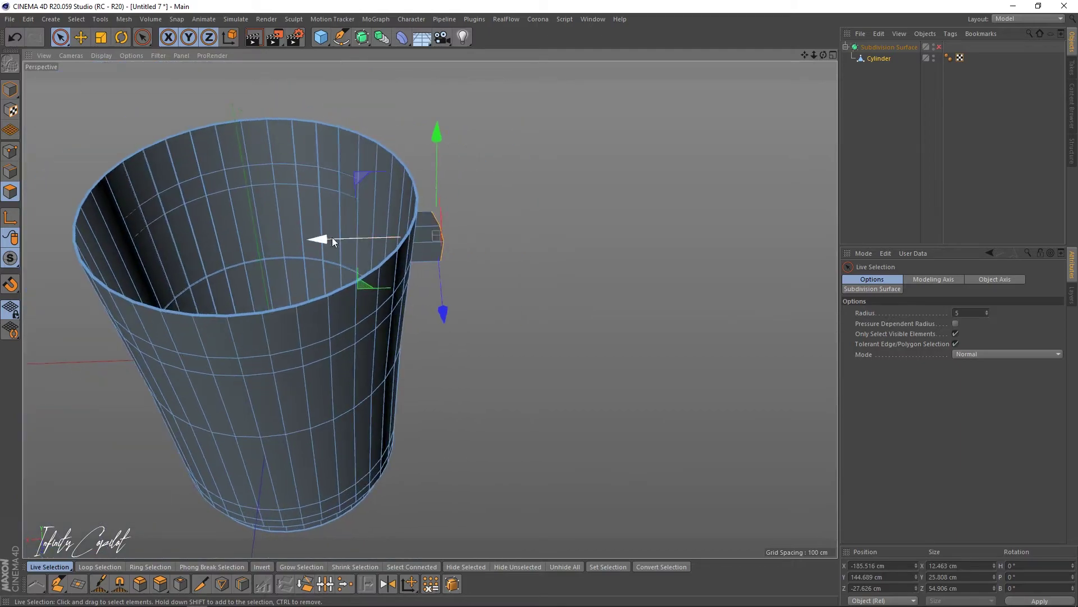
# Lengthen the handle stub to about X -220 cm and extrude a second segment outward to about X -318 cm.
pyautogui.moveTo(344, 240); pyautogui.dragTo(313, 179)
pyautogui.keyDown('alt'); pyautogui.moveTo(433, 243); pyautogui.dragTo(464, 247, button='right'); pyautogui.keyUp('alt')
pyautogui.keyDown('alt'); pyautogui.moveTo(464, 248); pyautogui.dragTo(498, 284); pyautogui.keyUp('alt')
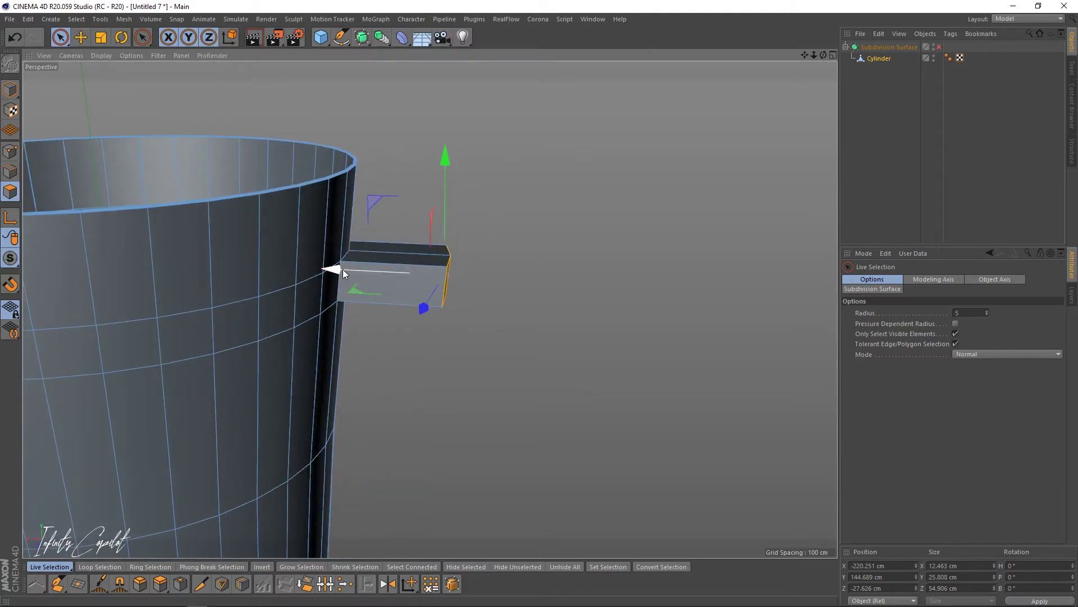
pyautogui.moveTo(342, 269); pyautogui.dragTo(494, 275)
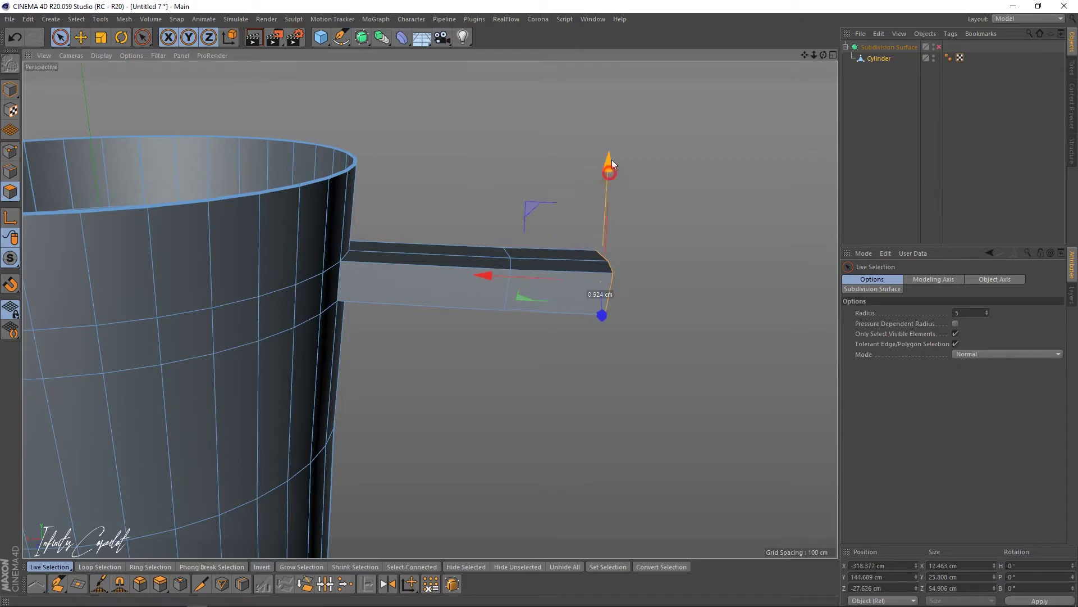
# Raise the handle's outer end so the second segment slopes upward, and extrude a segment bending down from its peak.
pyautogui.moveTo(611, 163); pyautogui.dragTo(601, 181)
pyautogui.keyDown('alt'); pyautogui.moveTo(522, 238); pyautogui.dragTo(475, 237); pyautogui.keyUp('alt')
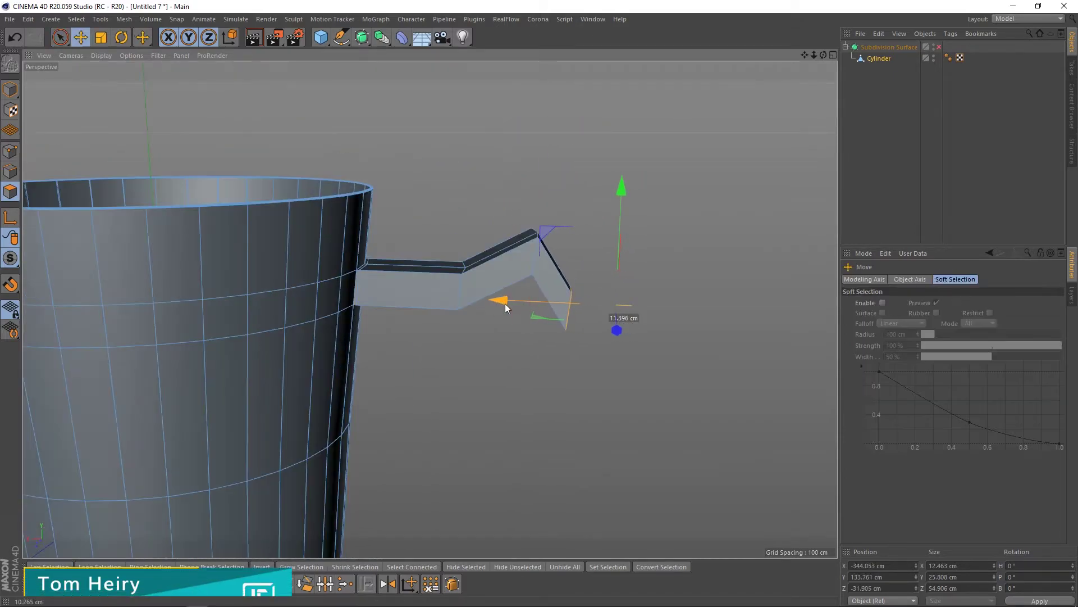
pyautogui.moveTo(622, 194); pyautogui.dragTo(626, 243)
pyautogui.hotkey('ctrl', 'z')
pyautogui.press('t')
pyautogui.moveTo(501, 301); pyautogui.dragTo(507, 302)
# Extrude the handle's end further downward in short segments, curving it slightly back toward the cup.
pyautogui.press('e')
pyautogui.moveTo(640, 183); pyautogui.dragTo(646, 240)
pyautogui.moveTo(520, 346); pyautogui.dragTo(515, 349)
pyautogui.keyDown('alt'); pyautogui.moveTo(501, 365); pyautogui.dragTo(416, 320); pyautogui.keyUp('alt')
pyautogui.keyDown('alt'); pyautogui.moveTo(409, 322); pyautogui.dragTo(446, 310); pyautogui.keyUp('alt')
# In edge mode, raise two adjacent end edges of the handle to about Y 102 cm and shift them about 10.5 cm toward the cup.
pyautogui.press('Return')
pyautogui.click(462, 343)
pyautogui.keyDown('shift'); pyautogui.click(484, 341); pyautogui.keyUp('shift')
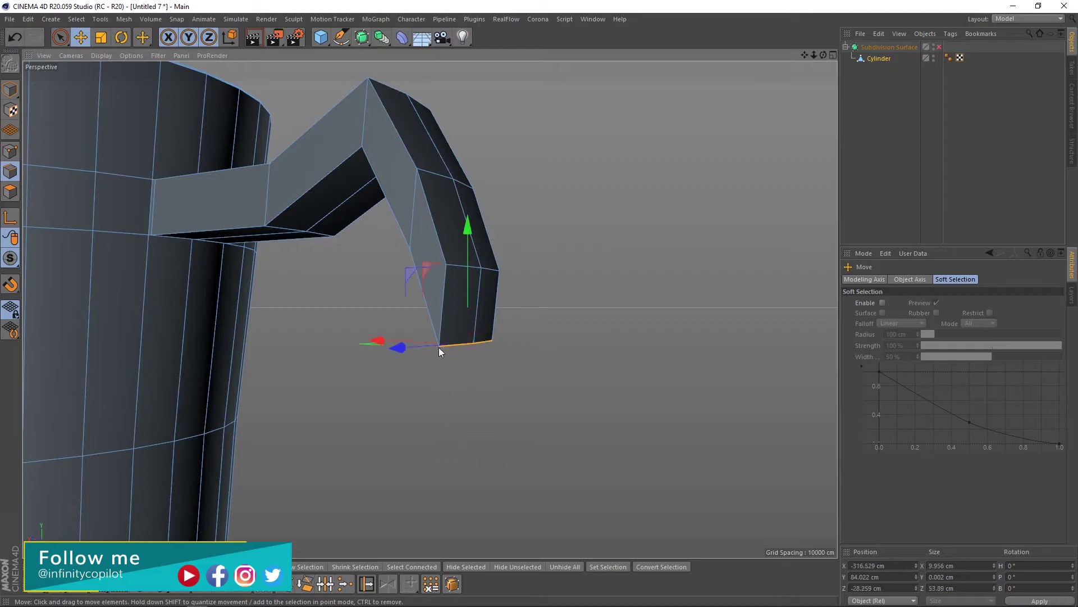
pyautogui.moveTo(470, 241); pyautogui.dragTo(470, 195)
pyautogui.keyDown('alt'); pyautogui.moveTo(443, 267); pyautogui.dragTo(489, 281); pyautogui.keyUp('alt')
pyautogui.moveTo(380, 282); pyautogui.dragTo(355, 277)
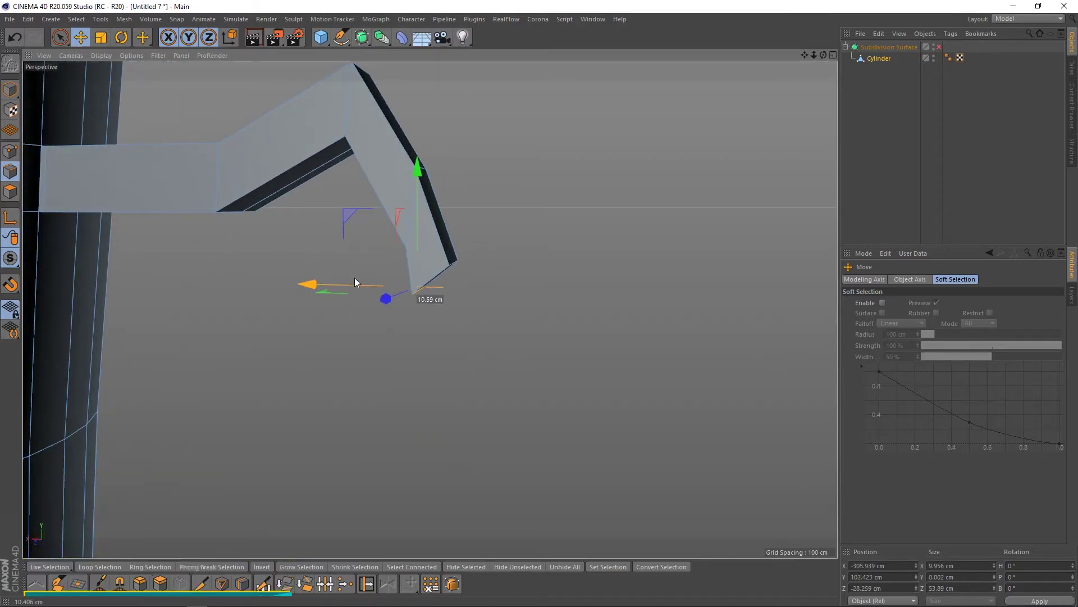
# Return to polygon mode and extrude the handle's end face downward in long segments to about Y -132 cm.
pyautogui.keyDown('alt'); pyautogui.moveTo(430, 308); pyautogui.dragTo(349, 331); pyautogui.keyUp('alt')
pyautogui.press('Return')
pyautogui.keyDown('alt'); pyautogui.moveTo(378, 304); pyautogui.dragTo(343, 312, button='right'); pyautogui.keyUp('alt')
pyautogui.keyDown('alt'); pyautogui.moveTo(343, 312); pyautogui.dragTo(412, 267, button='middle'); pyautogui.keyUp('alt')
pyautogui.moveTo(498, 173); pyautogui.dragTo(490, 369)
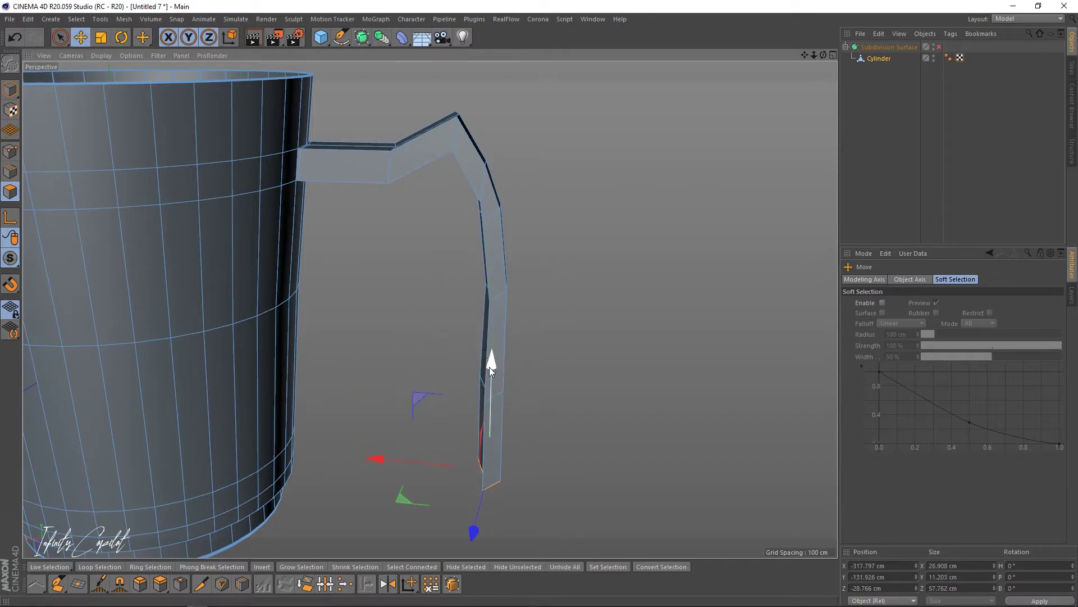
# Move the handle's lower end toward the cup to about X -256.5 cm, sloping its lowest segment inward.
pyautogui.moveTo(376, 459); pyautogui.dragTo(292, 406)
pyautogui.keyDown('alt'); pyautogui.moveTo(395, 438); pyautogui.dragTo(304, 396); pyautogui.keyUp('alt')
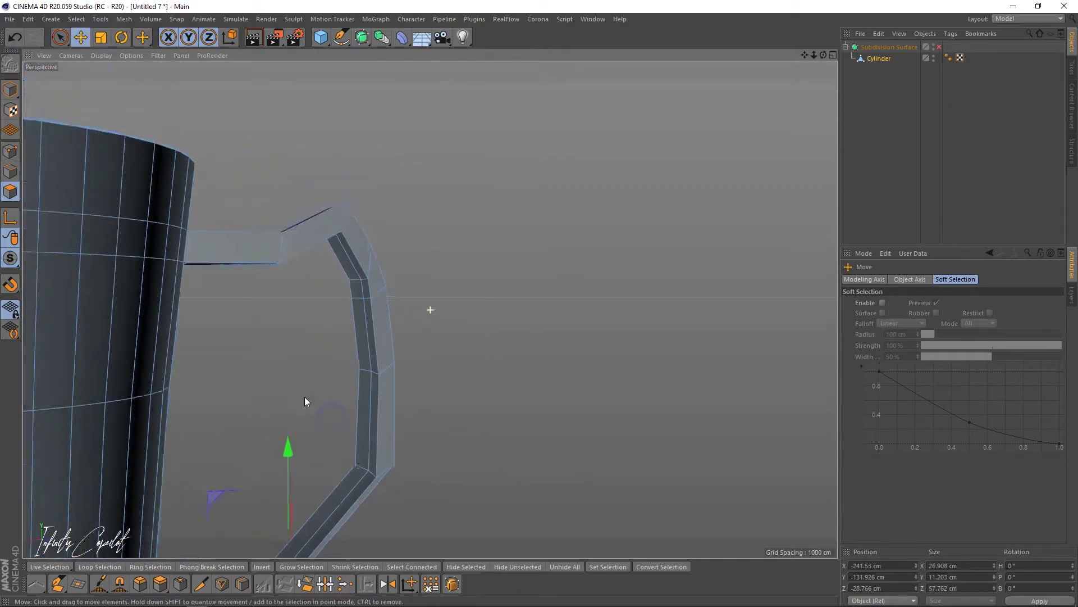
pyautogui.keyDown('alt'); pyautogui.moveTo(304, 397); pyautogui.dragTo(348, 264, button='middle'); pyautogui.keyUp('alt')
pyautogui.moveTo(222, 435); pyautogui.dragTo(239, 433)
pyautogui.keyDown('alt'); pyautogui.moveTo(239, 433); pyautogui.dragTo(281, 461, button='right'); pyautogui.keyUp('alt')
pyautogui.keyDown('alt'); pyautogui.moveTo(281, 461); pyautogui.dragTo(316, 410, button='middle'); pyautogui.keyUp('alt')
pyautogui.keyDown('alt'); pyautogui.moveTo(316, 410); pyautogui.dragTo(350, 274); pyautogui.keyUp('alt')
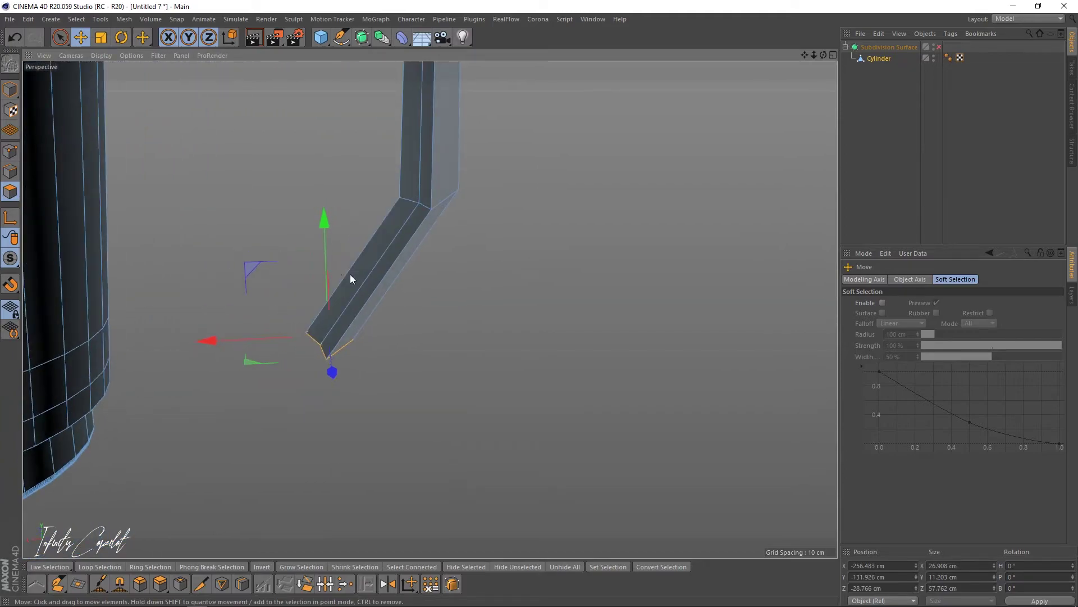
# Select the two inner polygons of the handle's sloping lower segment and reposition them to refine its thickness and angle.
pyautogui.click(375, 276)
pyautogui.keyDown('shift'); pyautogui.click(351, 276); pyautogui.keyUp('shift')
pyautogui.moveTo(266, 269); pyautogui.dragTo(236, 255)
pyautogui.keyDown('alt'); pyautogui.moveTo(371, 255); pyautogui.dragTo(367, 322, button='middle'); pyautogui.keyUp('alt')
pyautogui.keyDown('alt'); pyautogui.moveTo(367, 322); pyautogui.dragTo(337, 322, button='right'); pyautogui.keyUp('alt')
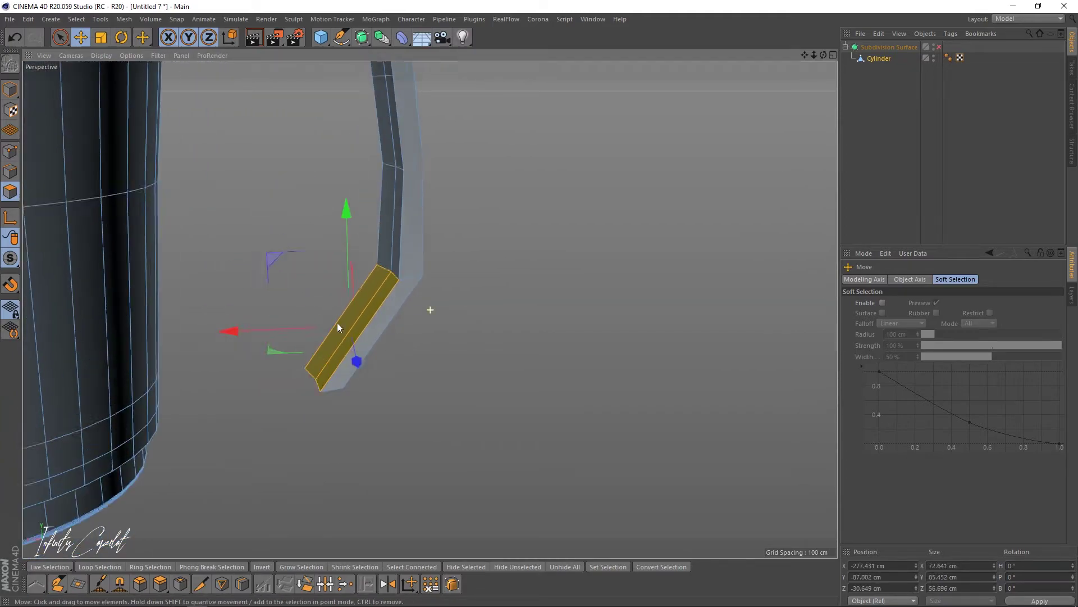
pyautogui.keyDown('alt'); pyautogui.moveTo(337, 323); pyautogui.dragTo(336, 363, button='middle'); pyautogui.keyUp('alt')
pyautogui.moveTo(252, 368); pyautogui.dragTo(250, 367)
pyautogui.moveTo(346, 252); pyautogui.dragTo(346, 241)
pyautogui.keyDown('alt'); pyautogui.moveTo(330, 303); pyautogui.dragTo(270, 283); pyautogui.keyUp('alt')
pyautogui.moveTo(313, 246); pyautogui.dragTo(314, 246)
pyautogui.moveTo(433, 130); pyautogui.dragTo(442, 114)
# Extrude the handle's lower end face toward the cup as a nearly horizontal segment stopping close to the wall.
pyautogui.keyDown('alt'); pyautogui.moveTo(400, 338); pyautogui.dragTo(393, 313); pyautogui.keyUp('alt')
pyautogui.click(393, 312)
pyautogui.keyDown('ctrl'); pyautogui.moveTo(316, 308); pyautogui.dragTo(256, 339); pyautogui.keyUp('ctrl')
pyautogui.moveTo(317, 218); pyautogui.dragTo(317, 214)
pyautogui.moveTo(223, 317)
pyautogui.mouseDown()
pyautogui.moveTo(111, 313)
pyautogui.moveTo(103, 251)
pyautogui.moveTo(216, 283)
pyautogui.moveTo(340, 257)
pyautogui.mouseUp()
# Select the two underside polygons of the lower horizontal segment and lower them to about Y -130.6 cm.
pyautogui.click(347, 255)
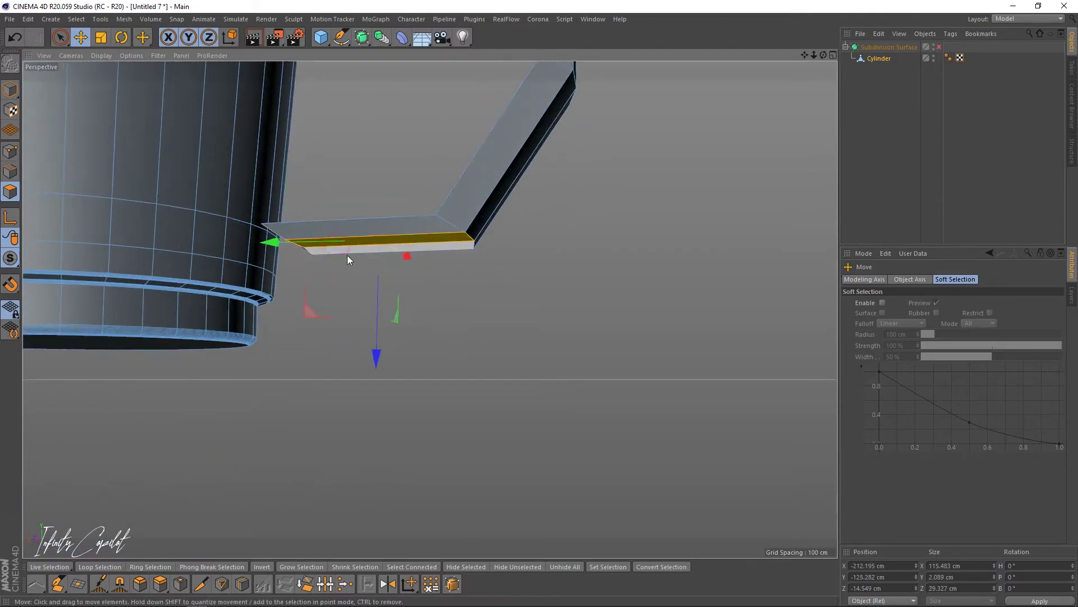
pyautogui.keyDown('shift'); pyautogui.click(347, 253); pyautogui.keyUp('shift')
pyautogui.moveTo(384, 141); pyautogui.dragTo(385, 150)
pyautogui.keyDown('alt'); pyautogui.moveTo(291, 207); pyautogui.dragTo(364, 247); pyautogui.keyUp('alt')
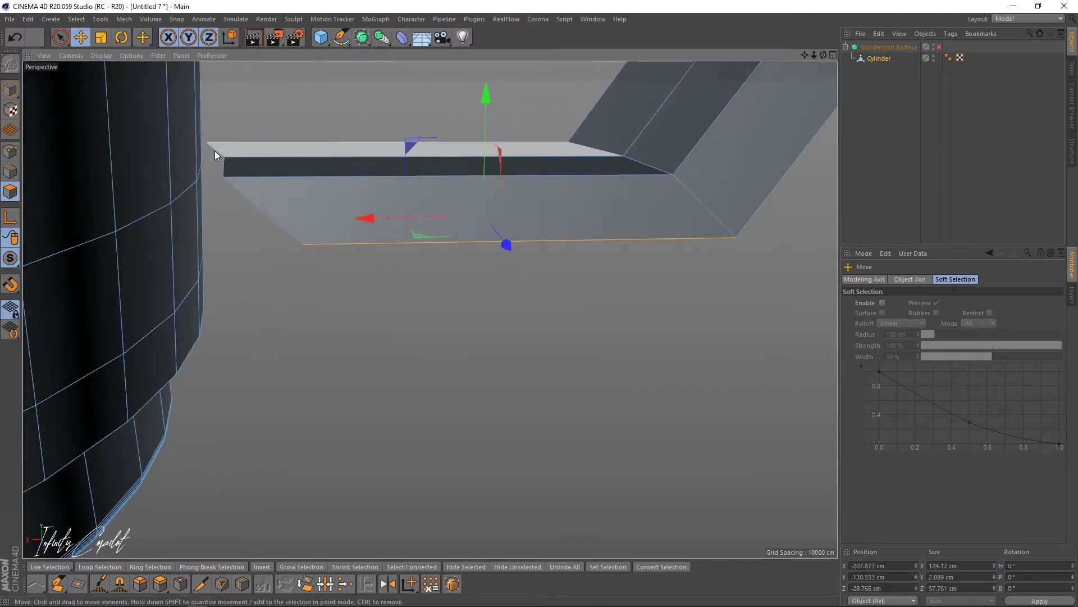
# In edge mode, select the two upper edges of the handle's free end and move them away from the cup to straighten the tip.
pyautogui.click(11, 171)
pyautogui.click(220, 149)
pyautogui.keyDown('shift'); pyautogui.click(224, 169); pyautogui.keyUp('shift')
pyautogui.moveTo(162, 160); pyautogui.dragTo(232, 161)
pyautogui.keyDown('alt'); pyautogui.moveTo(180, 218); pyautogui.dragTo(113, 215); pyautogui.keyUp('alt')
# Switch to polygon mode and select the two lower cup-wall polygons facing the handle's free end.
pyautogui.press('Return')
pyautogui.click(258, 212)
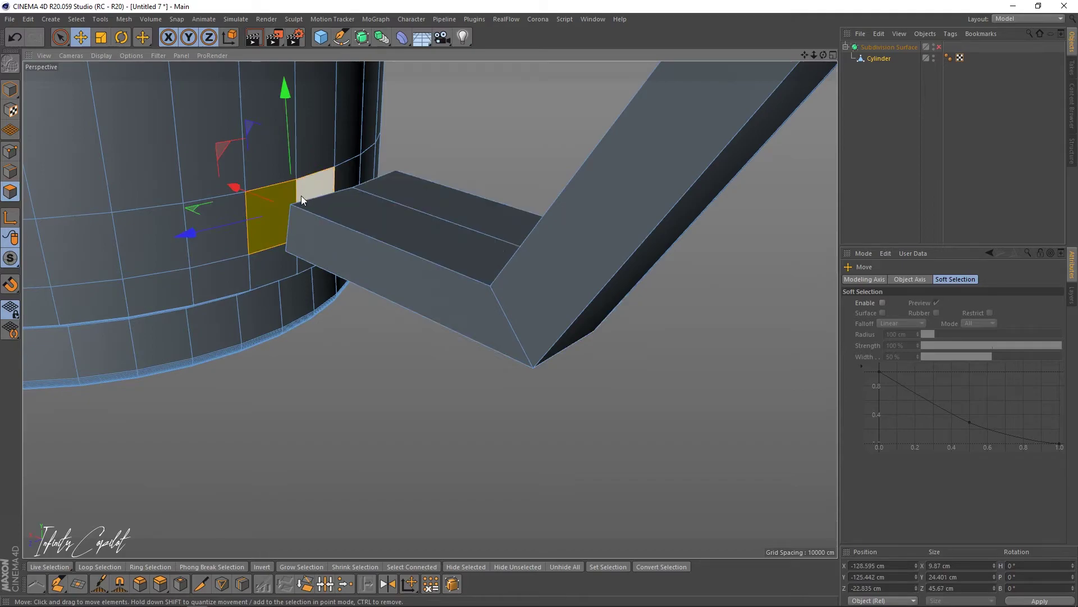
pyautogui.keyDown('shift'); pyautogui.click(315, 183); pyautogui.keyUp('shift')
pyautogui.scroll(-8, 425, 300)
pyautogui.keyDown('alt'); pyautogui.moveTo(424, 300); pyautogui.dragTo(472, 237); pyautogui.keyUp('alt')
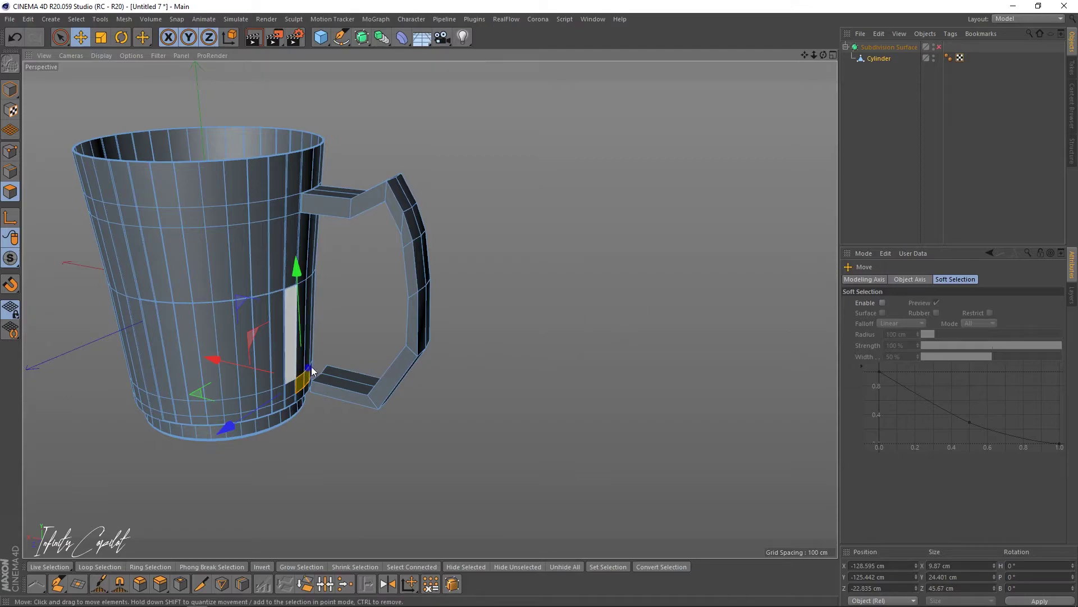
pyautogui.scroll(6, 312, 370)
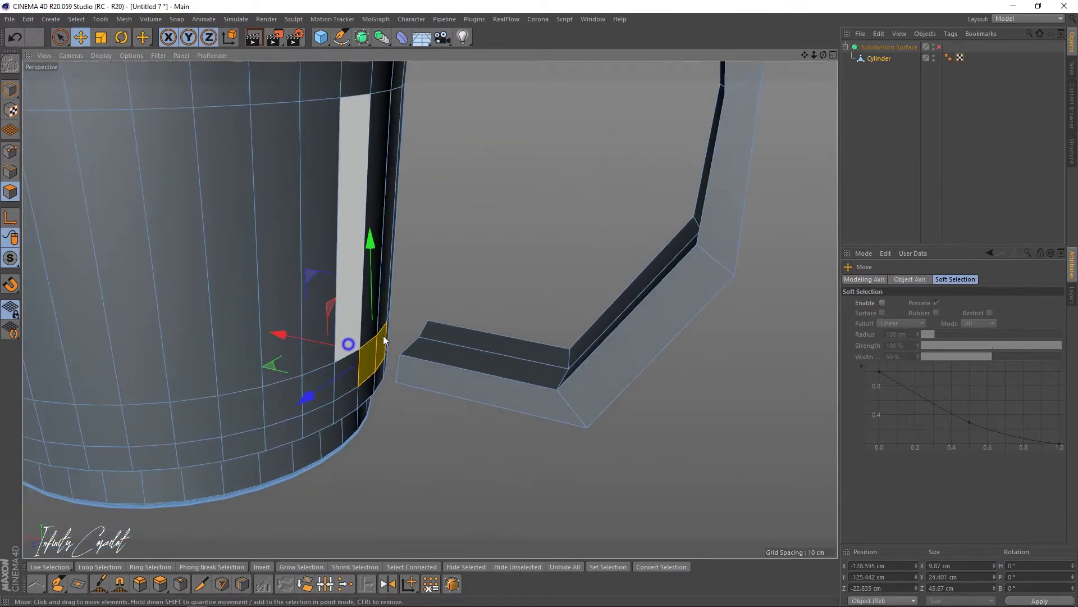
pyautogui.keyDown('alt'); pyautogui.moveTo(383, 335); pyautogui.dragTo(472, 326, button='right'); pyautogui.keyUp('alt')
pyautogui.keyDown('alt'); pyautogui.moveTo(352, 337); pyautogui.dragTo(295, 315); pyautogui.keyUp('alt')
pyautogui.keyDown('alt'); pyautogui.moveTo(424, 356); pyautogui.dragTo(501, 332, button='right'); pyautogui.keyUp('alt')
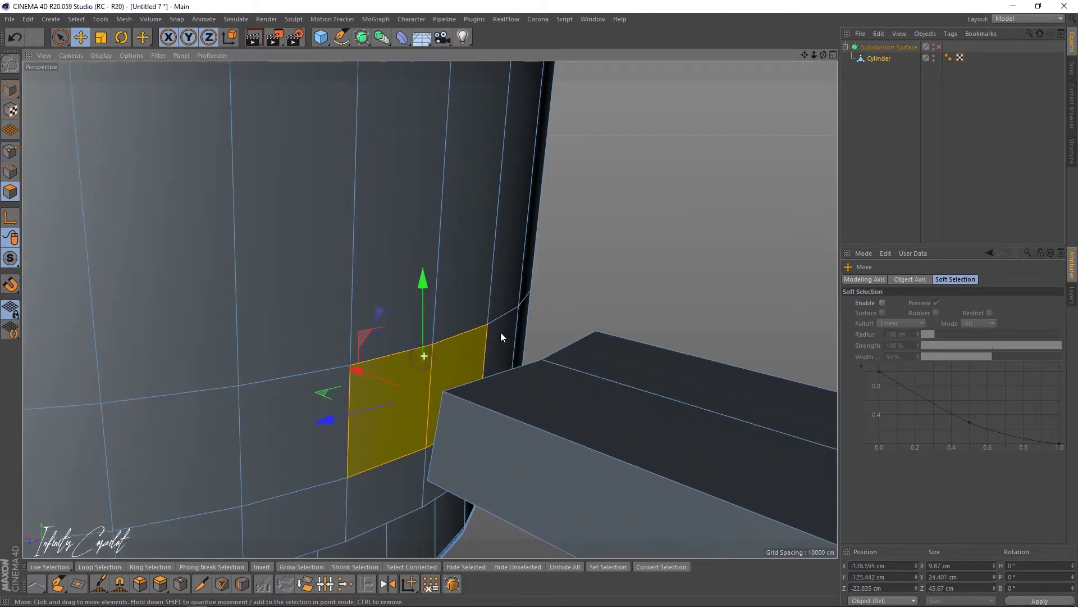
pyautogui.keyDown('alt'); pyautogui.moveTo(395, 316); pyautogui.dragTo(340, 326, button='right'); pyautogui.keyUp('alt')
pyautogui.keyDown('alt'); pyautogui.moveTo(382, 373); pyautogui.dragTo(386, 322); pyautogui.keyUp('alt')
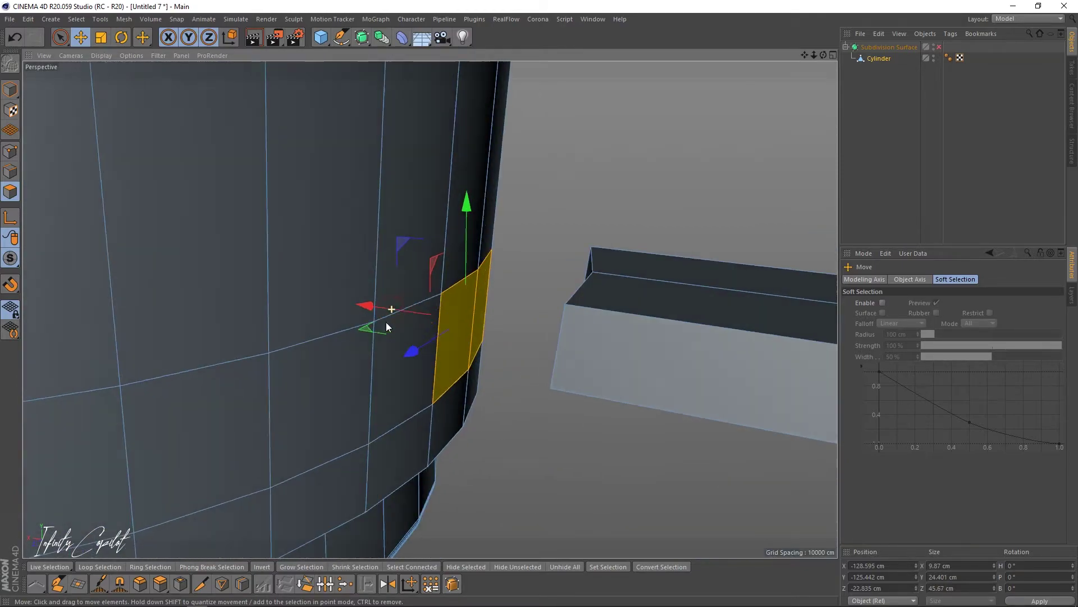
# Extrude the two lower wall polygons by 2 cm and pull them further outward into a stub toward the handle.
pyautogui.press('d')
pyautogui.click(870, 413)
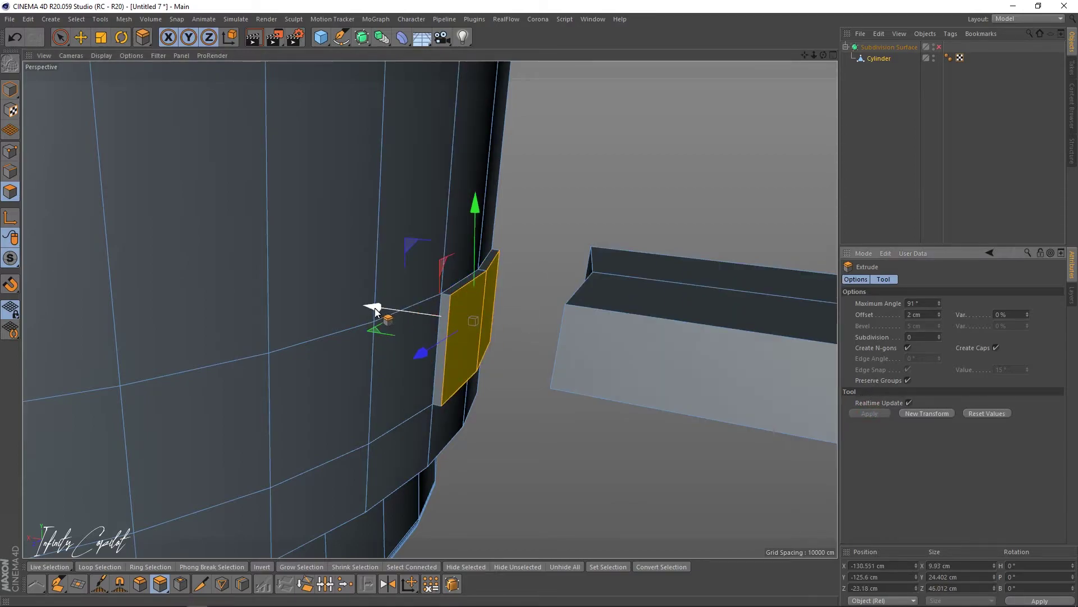
pyautogui.press('9')
pyautogui.moveTo(374, 309); pyautogui.dragTo(397, 312)
# Delete both end polygons of the lower wall stub to open it toward the handle.
pyautogui.click(490, 372)
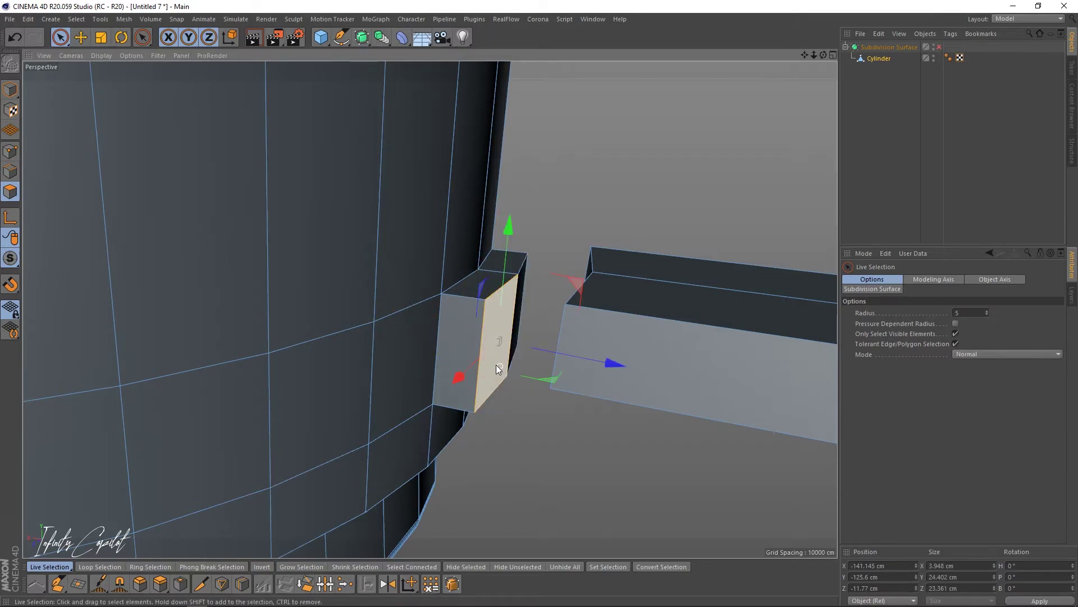
pyautogui.press('Delete')
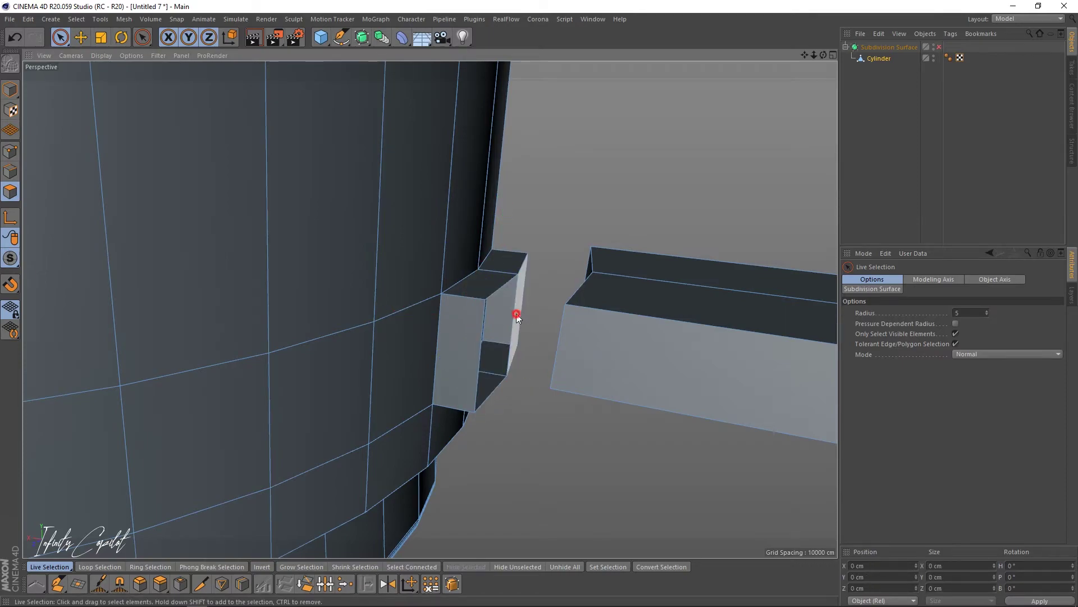
pyautogui.click(517, 314)
pyautogui.press('Delete')
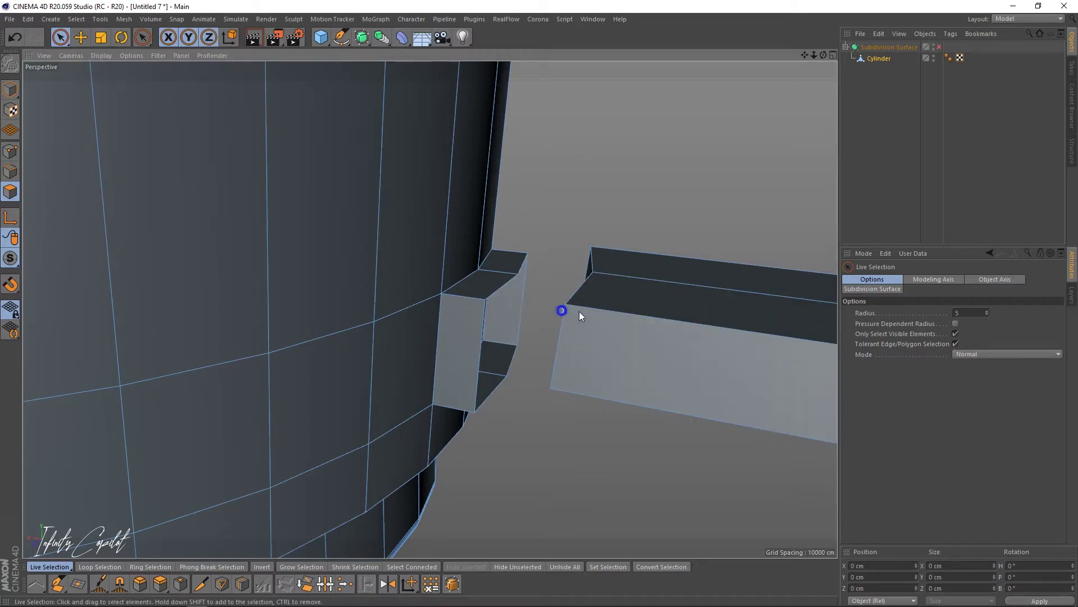
# Select and delete the two polygons closing the handle's free lower end.
pyautogui.keyDown('alt'); pyautogui.moveTo(563, 310); pyautogui.dragTo(535, 313, button='right'); pyautogui.keyUp('alt')
pyautogui.keyDown('alt'); pyautogui.moveTo(534, 314); pyautogui.dragTo(577, 318); pyautogui.keyUp('alt')
pyautogui.click(527, 313)
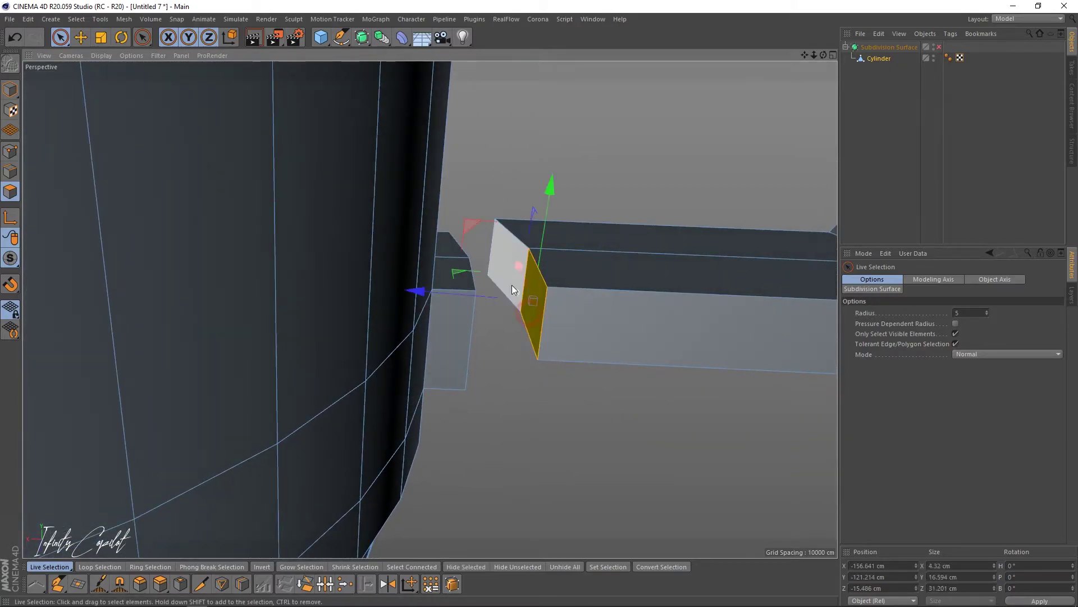
pyautogui.keyDown('shift'); pyautogui.click(517, 286); pyautogui.keyUp('shift')
pyautogui.press('Delete')
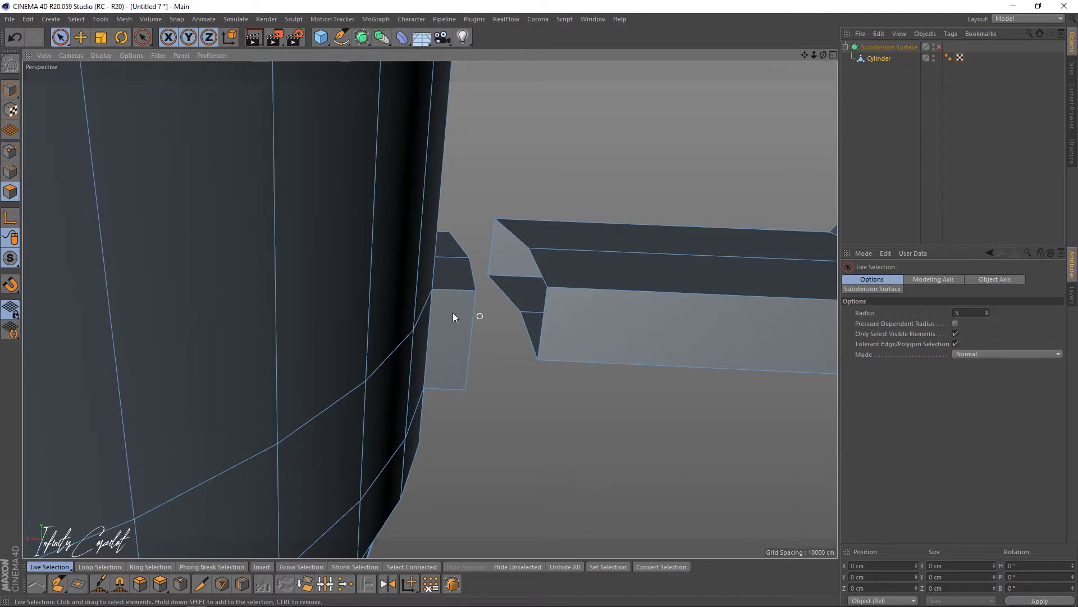
# Use Bridge in edge mode to connect the wall stub's two upper edges with the matching upper edges of the handle's end.
pyautogui.moveTo(454, 313)
pyautogui.keyDown('alt'); pyautogui.mouseDown()
pyautogui.moveTo(368, 316)
pyautogui.moveTo(423, 312)
pyautogui.mouseUp(); pyautogui.keyUp('alt')
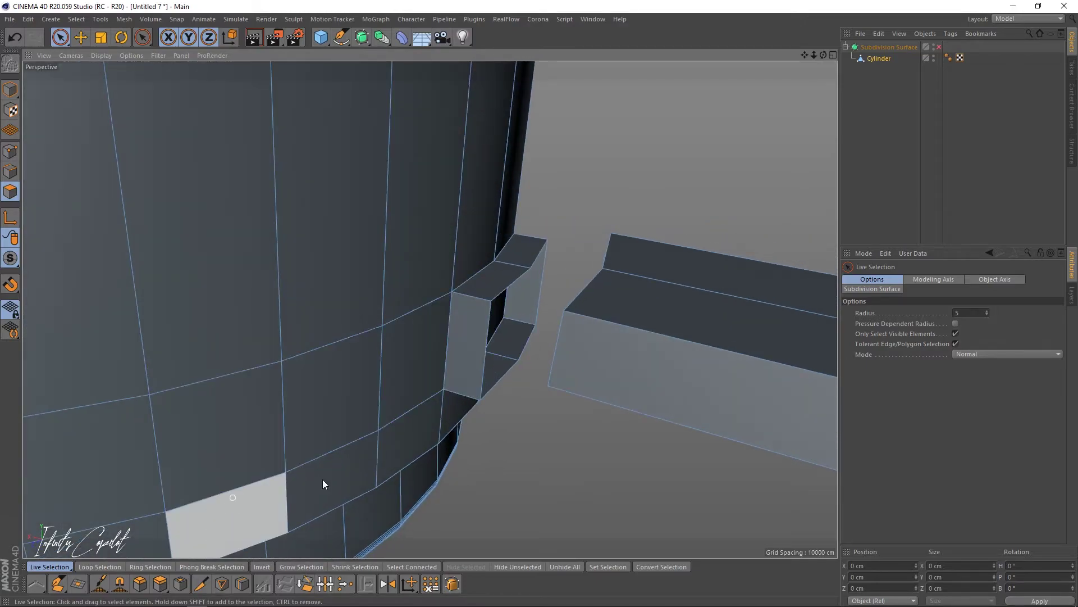
pyautogui.moveTo(504, 450); pyautogui.dragTo(511, 440, button='middle')
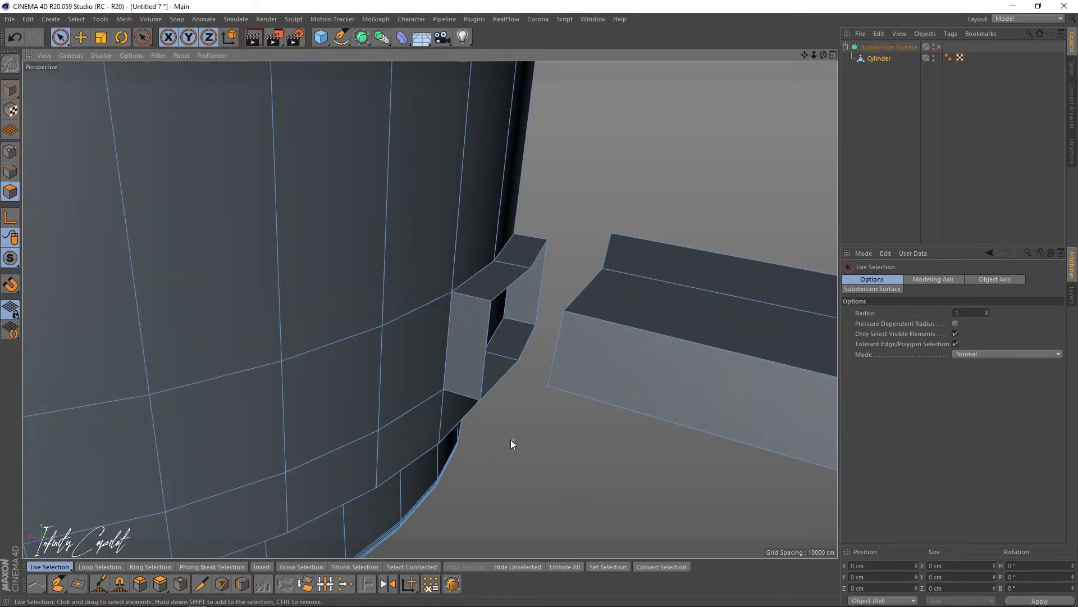
pyautogui.rightClick(511, 439)
pyautogui.click(541, 189)
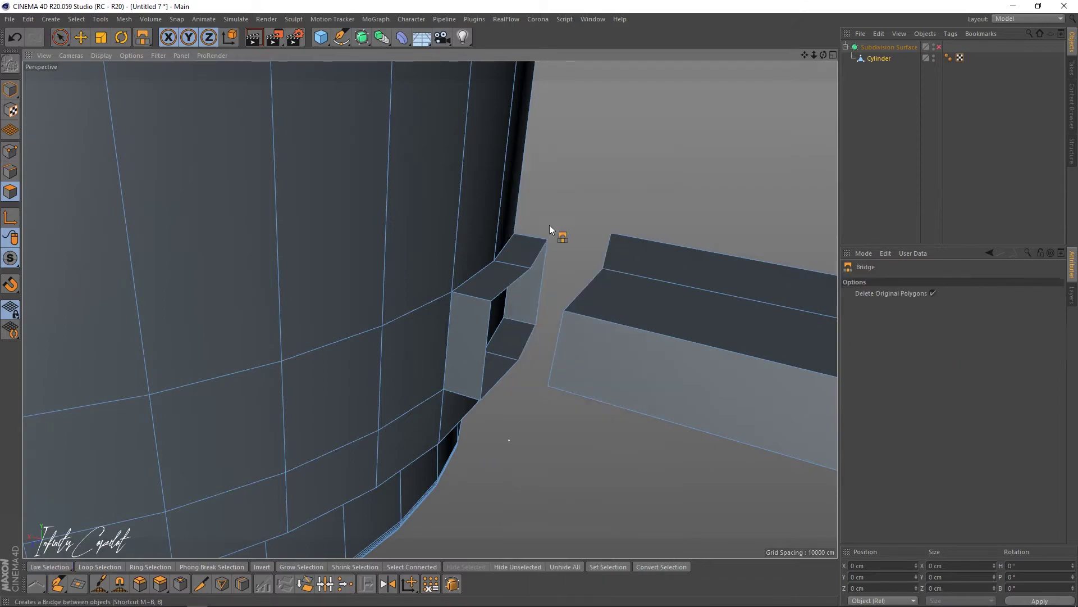
pyautogui.click(5, 177)
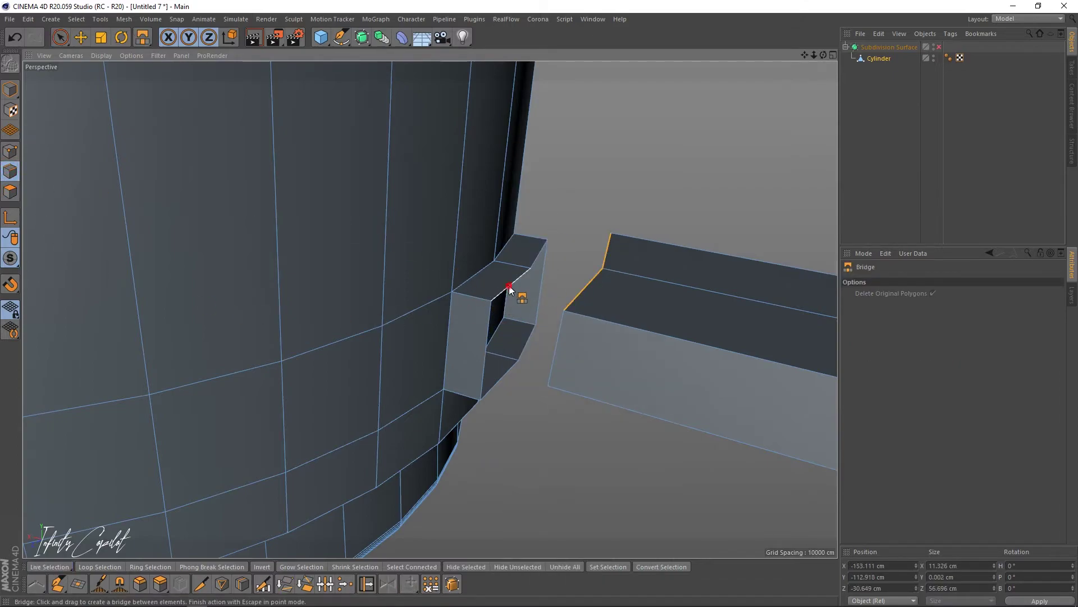
pyautogui.moveTo(507, 285); pyautogui.dragTo(594, 245)
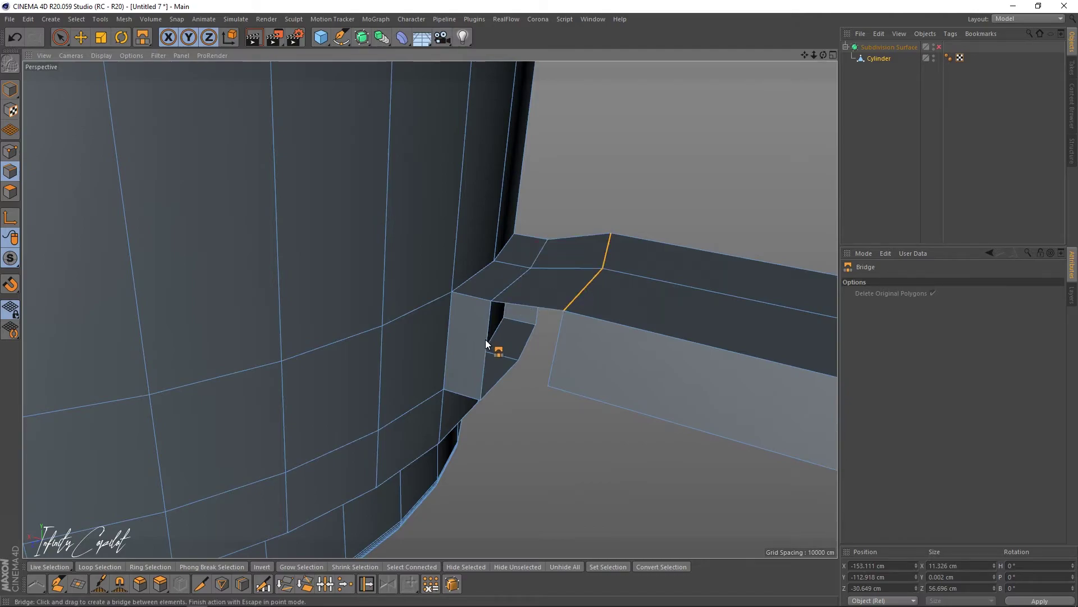
# Bridge the open side edges between the handle's lower end and the wall stub, redoing the bridge that connects wrongly.
pyautogui.moveTo(487, 341); pyautogui.dragTo(301, 306)
pyautogui.keyDown('alt'); pyautogui.moveTo(578, 359); pyautogui.dragTo(459, 368, button='right'); pyautogui.keyUp('alt')
pyautogui.keyDown('alt'); pyautogui.moveTo(431, 308); pyautogui.dragTo(396, 262); pyautogui.keyUp('alt')
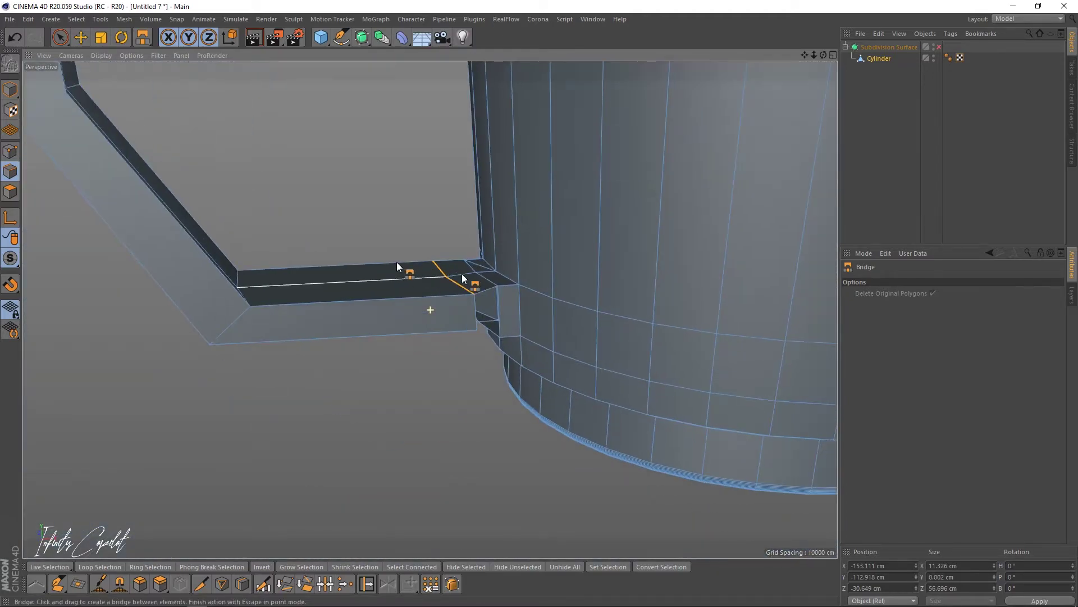
pyautogui.keyDown('alt'); pyautogui.moveTo(462, 293); pyautogui.dragTo(568, 274, button='right'); pyautogui.keyUp('alt')
pyautogui.keyDown('alt'); pyautogui.moveTo(471, 293); pyautogui.dragTo(465, 274); pyautogui.keyUp('alt')
pyautogui.moveTo(494, 315); pyautogui.dragTo(551, 290)
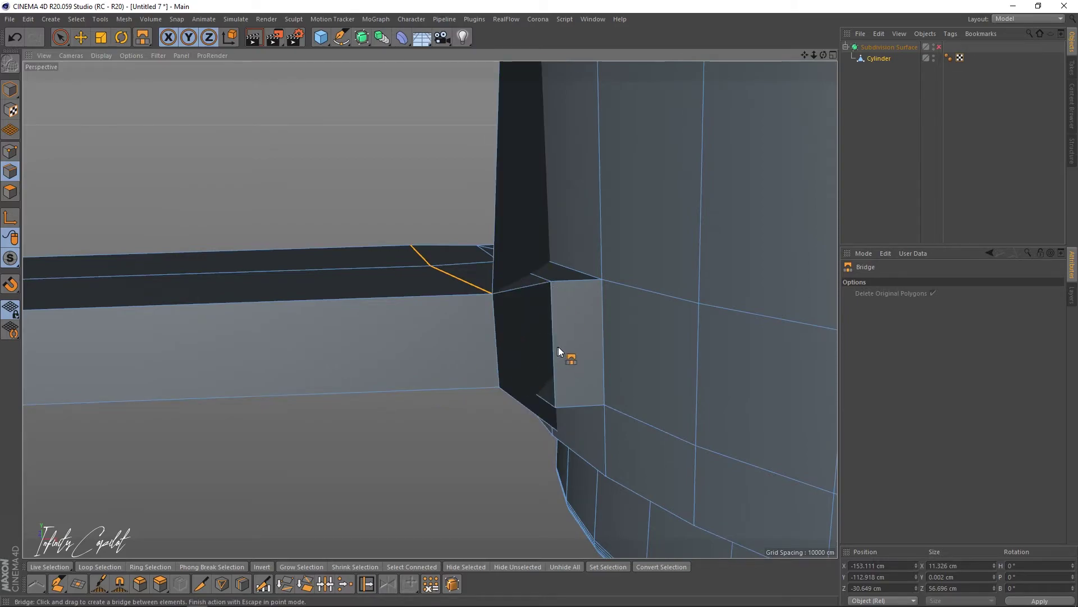
pyautogui.hotkey('ctrl', 'z')
pyautogui.moveTo(553, 336); pyautogui.dragTo(537, 299)
# Bridge the handle's two lower end edges to the matching bottom edges of the wall stub to close the underside.
pyautogui.keyDown('alt'); pyautogui.moveTo(349, 423); pyautogui.dragTo(410, 236); pyautogui.keyUp('alt')
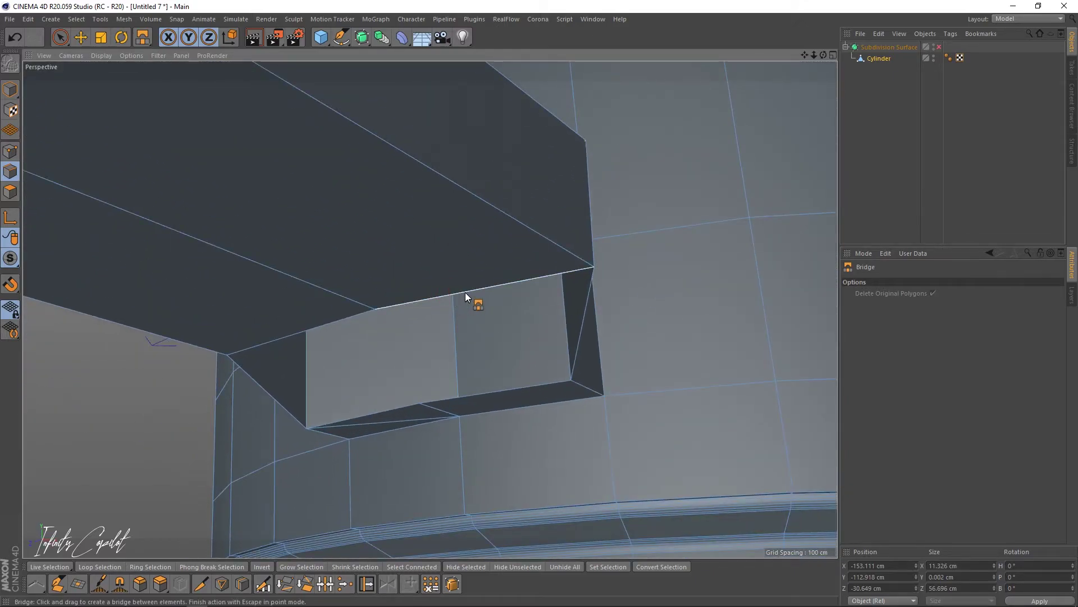
pyautogui.moveTo(468, 292); pyautogui.dragTo(445, 387)
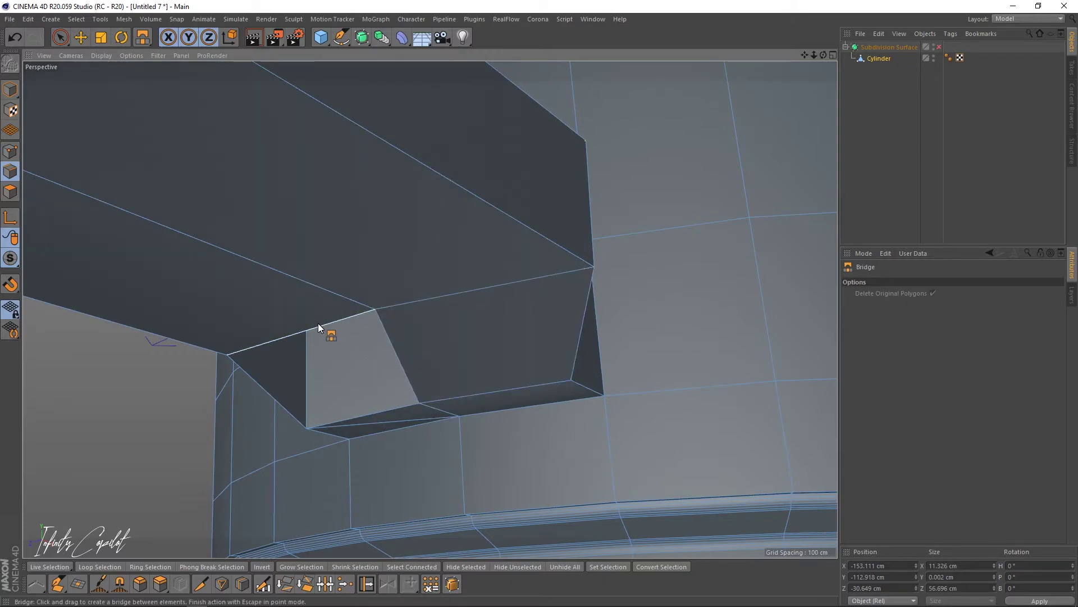
pyautogui.moveTo(318, 325); pyautogui.dragTo(338, 420)
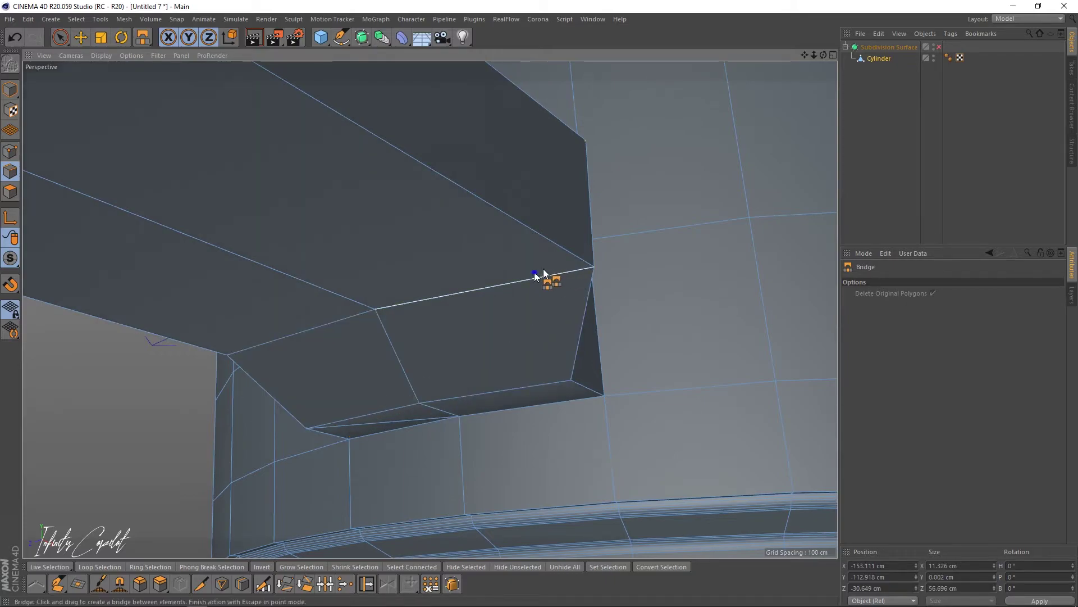
pyautogui.keyDown('alt'); pyautogui.moveTo(538, 274); pyautogui.dragTo(334, 309, button='right'); pyautogui.keyUp('alt')
pyautogui.keyDown('alt'); pyautogui.moveTo(472, 258); pyautogui.dragTo(375, 304); pyautogui.keyUp('alt')
pyautogui.keyDown('alt'); pyautogui.moveTo(376, 305); pyautogui.dragTo(399, 399, button='right'); pyautogui.keyUp('alt')
pyautogui.keyDown('alt'); pyautogui.moveTo(400, 399); pyautogui.dragTo(396, 402); pyautogui.keyUp('alt')
pyautogui.keyDown('alt'); pyautogui.moveTo(570, 292); pyautogui.dragTo(476, 251, button='right'); pyautogui.keyUp('alt')
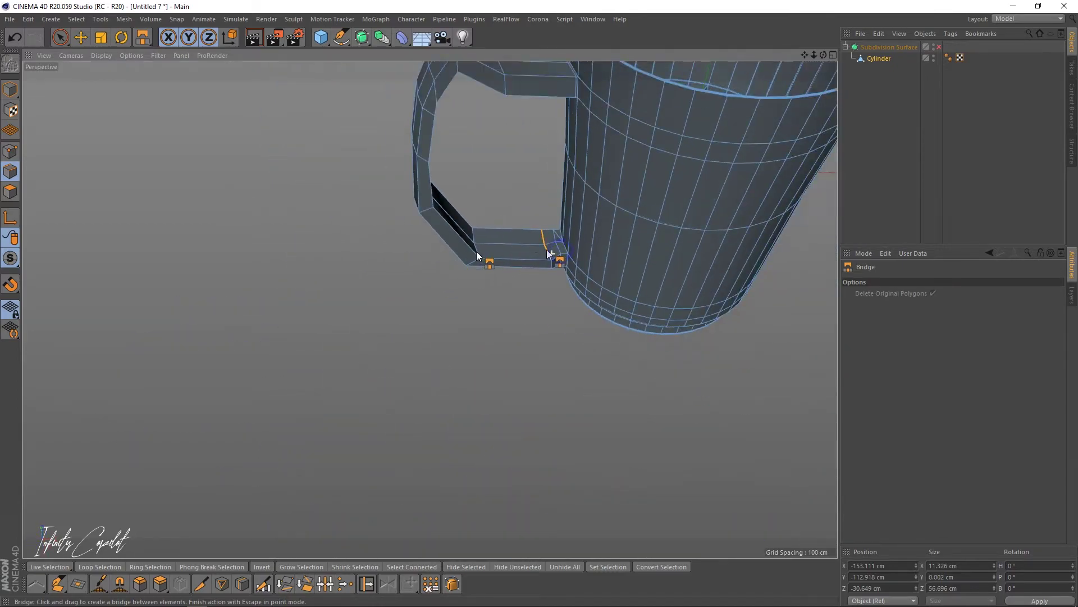
pyautogui.keyDown('alt'); pyautogui.moveTo(476, 251); pyautogui.dragTo(486, 285); pyautogui.keyUp('alt')
pyautogui.keyDown('alt'); pyautogui.moveTo(316, 237); pyautogui.dragTo(507, 318); pyautogui.keyUp('alt')
pyautogui.hotkey('ctrl', 'z')
pyautogui.hotkey('ctrl', 'z')
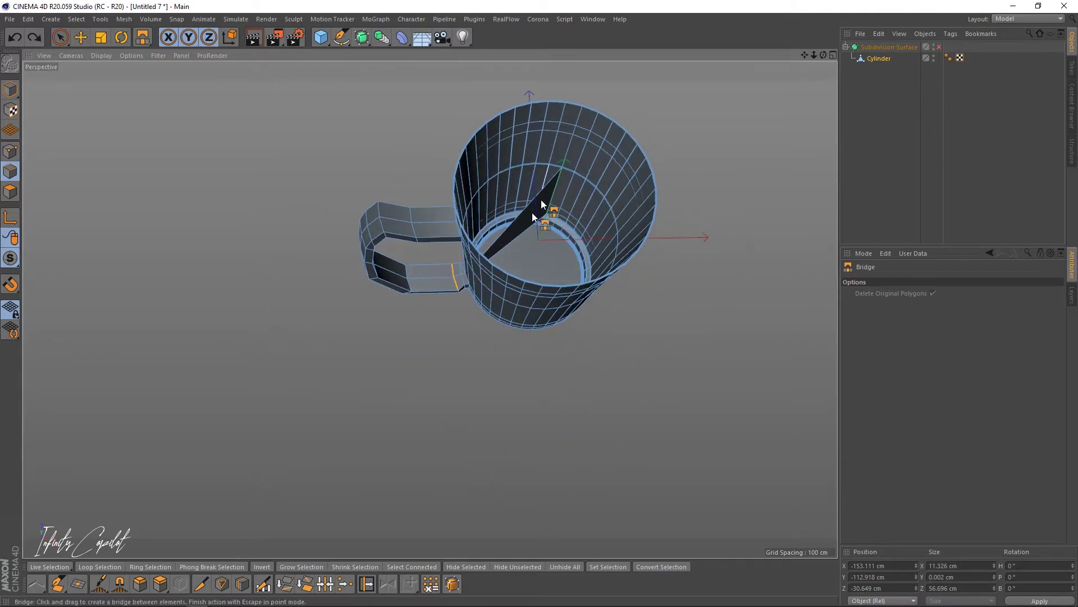
# Bridge the edges still open beneath the handle's lower joint with the wall stub.
pyautogui.keyDown('alt'); pyautogui.moveTo(428, 315); pyautogui.dragTo(634, 222, button='right'); pyautogui.keyUp('alt')
pyautogui.keyDown('alt'); pyautogui.moveTo(568, 231); pyautogui.dragTo(433, 281, button='right'); pyautogui.keyUp('alt')
pyautogui.keyDown('alt'); pyautogui.moveTo(653, 214); pyautogui.dragTo(418, 315, button='middle'); pyautogui.keyUp('alt')
pyautogui.keyDown('alt'); pyautogui.moveTo(374, 258); pyautogui.dragTo(528, 113); pyautogui.keyUp('alt')
pyautogui.keyDown('alt'); pyautogui.moveTo(369, 291); pyautogui.dragTo(504, 231, button='right'); pyautogui.keyUp('alt')
pyautogui.keyDown('alt'); pyautogui.moveTo(334, 240); pyautogui.dragTo(390, 187); pyautogui.keyUp('alt')
pyautogui.keyDown('alt'); pyautogui.moveTo(364, 250); pyautogui.dragTo(467, 216, button='right'); pyautogui.keyUp('alt')
pyautogui.keyDown('alt'); pyautogui.moveTo(332, 231); pyautogui.dragTo(309, 183); pyautogui.keyUp('alt')
pyautogui.moveTo(270, 412); pyautogui.dragTo(306, 261)
pyautogui.moveTo(405, 415); pyautogui.dragTo(489, 318)
# Examine the lower handle joint and the whole mug from below, the side and above.
pyautogui.keyDown('alt'); pyautogui.moveTo(597, 255); pyautogui.dragTo(480, 272, button='right'); pyautogui.keyUp('alt')
pyautogui.moveTo(588, 233)
pyautogui.keyDown('alt'); pyautogui.mouseDown()
pyautogui.moveTo(533, 248)
pyautogui.moveTo(491, 325)
pyautogui.mouseUp(); pyautogui.keyUp('alt')
pyautogui.keyDown('alt'); pyautogui.moveTo(621, 251); pyautogui.dragTo(543, 278, button='right'); pyautogui.keyUp('alt')
pyautogui.keyDown('alt'); pyautogui.moveTo(621, 243); pyautogui.dragTo(485, 294, button='middle'); pyautogui.keyUp('alt')
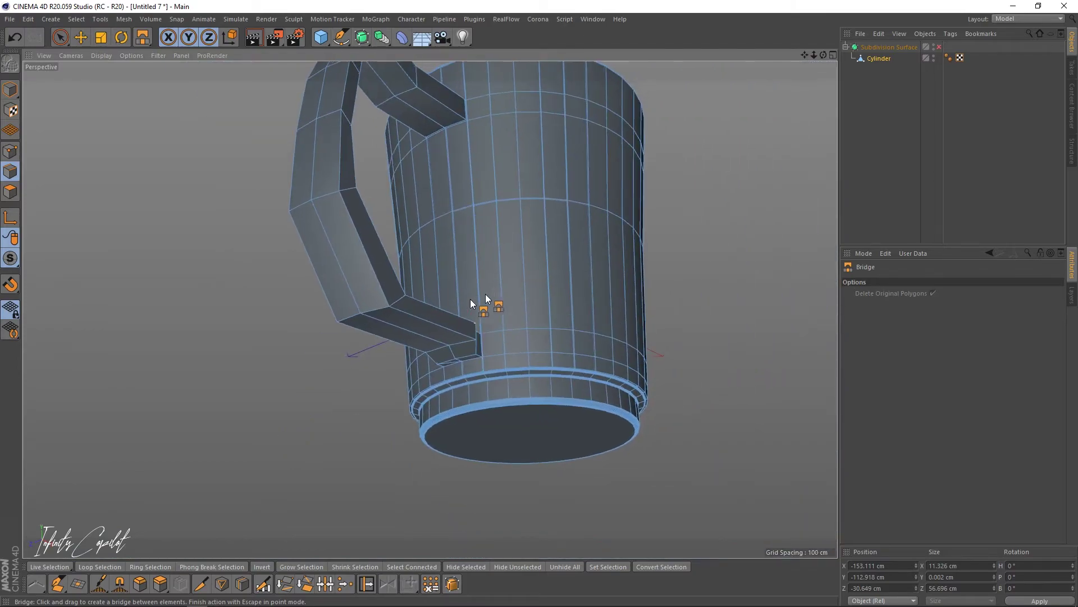
pyautogui.keyDown('alt'); pyautogui.moveTo(415, 315); pyautogui.dragTo(372, 365); pyautogui.keyUp('alt')
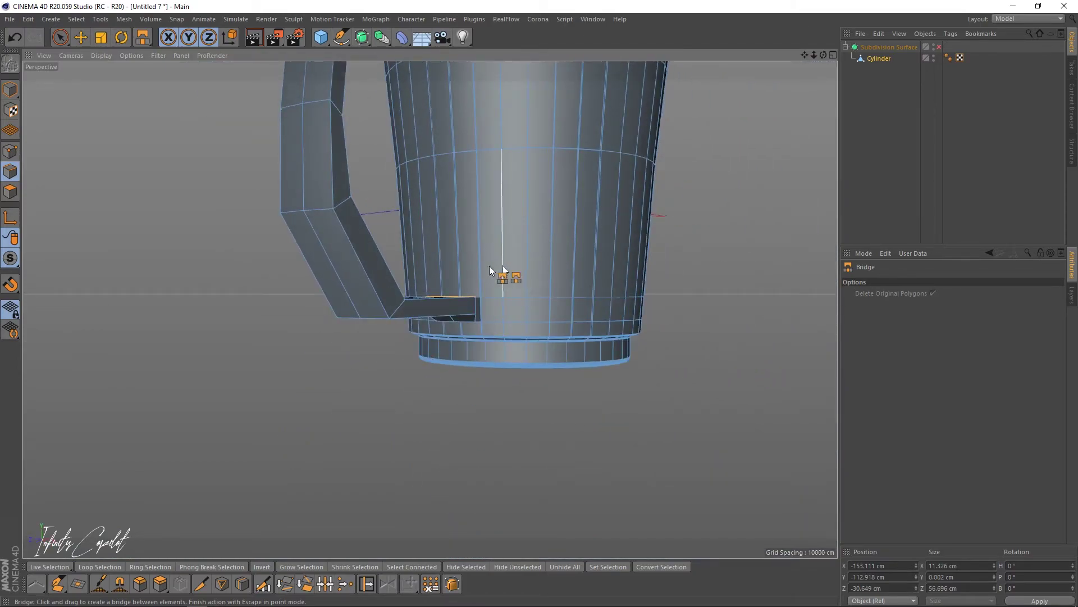
pyautogui.keyDown('alt'); pyautogui.moveTo(484, 262); pyautogui.dragTo(477, 274); pyautogui.keyUp('alt')
pyautogui.keyDown('alt'); pyautogui.moveTo(477, 274); pyautogui.dragTo(433, 306, button='right'); pyautogui.keyUp('alt')
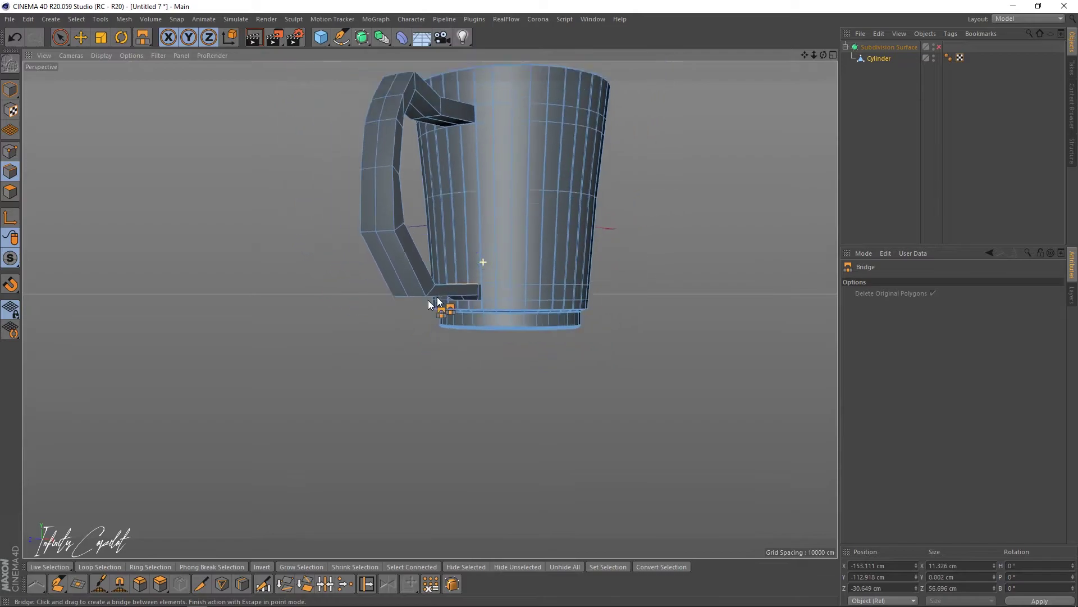
pyautogui.keyDown('alt'); pyautogui.moveTo(479, 275); pyautogui.dragTo(482, 409, button='middle'); pyautogui.keyUp('alt')
pyautogui.keyDown('alt'); pyautogui.moveTo(471, 296); pyautogui.dragTo(527, 285, button='right'); pyautogui.keyUp('alt')
pyautogui.keyDown('alt'); pyautogui.moveTo(462, 265); pyautogui.dragTo(412, 302); pyautogui.keyUp('alt')
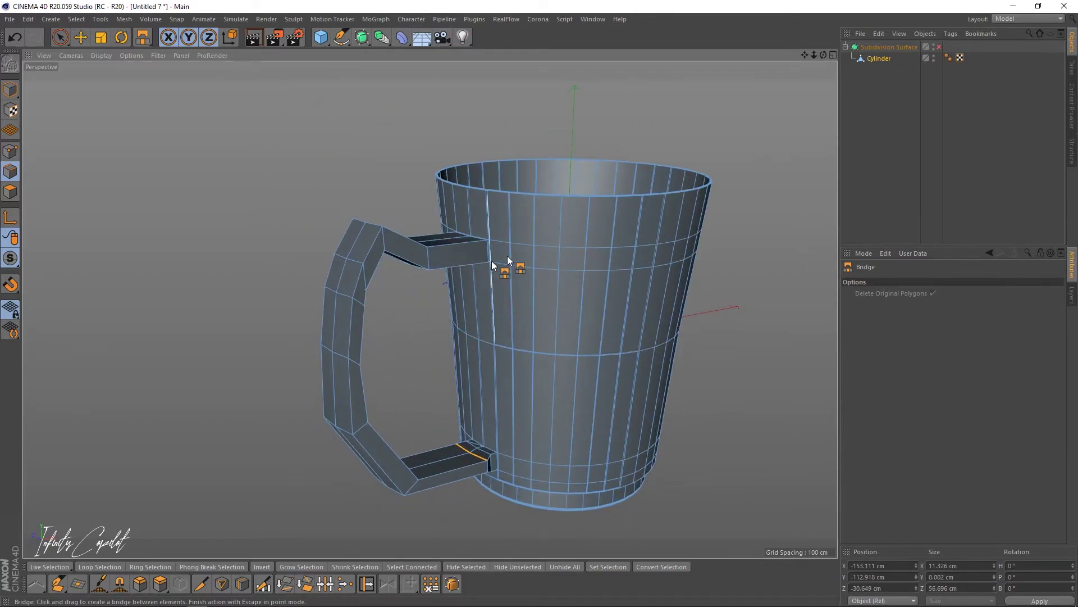
# Turn the Subdivision Surface back on and check the smoothed mug and handle from several angles.
pyautogui.click(939, 47)
pyautogui.keyDown('alt'); pyautogui.moveTo(406, 312); pyautogui.dragTo(596, 269); pyautogui.keyUp('alt')
pyautogui.keyDown('alt'); pyautogui.moveTo(427, 296); pyautogui.dragTo(485, 292, button='right'); pyautogui.keyUp('alt')
pyautogui.keyDown('alt'); pyautogui.moveTo(429, 309); pyautogui.dragTo(620, 222, button='middle'); pyautogui.keyUp('alt')
pyautogui.keyDown('alt'); pyautogui.moveTo(504, 267); pyautogui.dragTo(452, 274, button='right'); pyautogui.keyUp('alt')
pyautogui.keyDown('alt'); pyautogui.moveTo(514, 256); pyautogui.dragTo(448, 357); pyautogui.keyUp('alt')
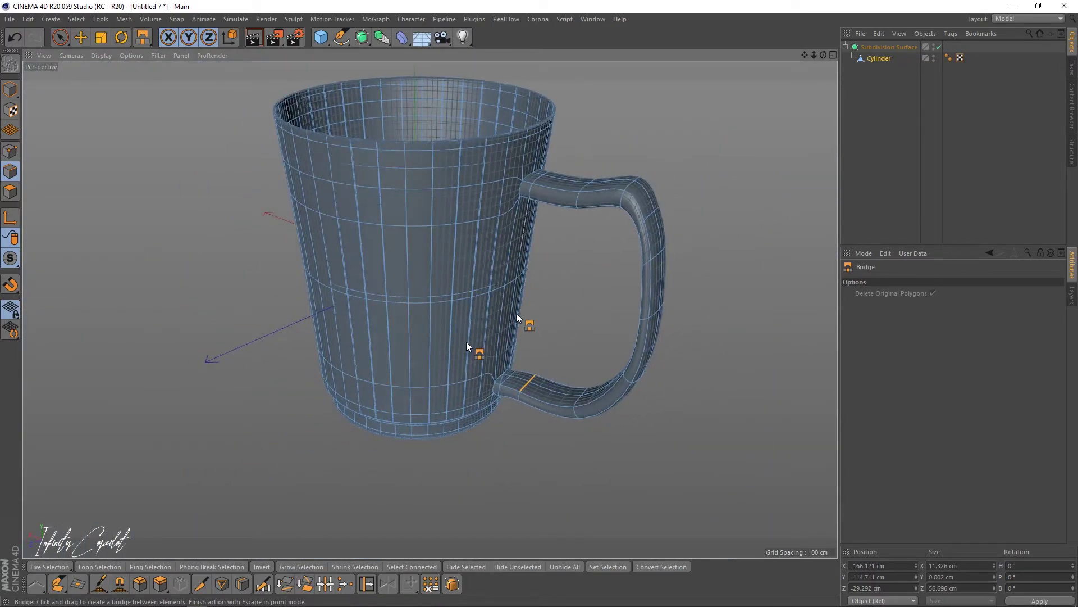
pyautogui.keyDown('alt'); pyautogui.moveTo(436, 353); pyautogui.dragTo(356, 305, button='right'); pyautogui.keyUp('alt')
# Select the inner polygons of the handle's upper vertical part and move them about 5 cm toward the cup.
pyautogui.click(9, 191)
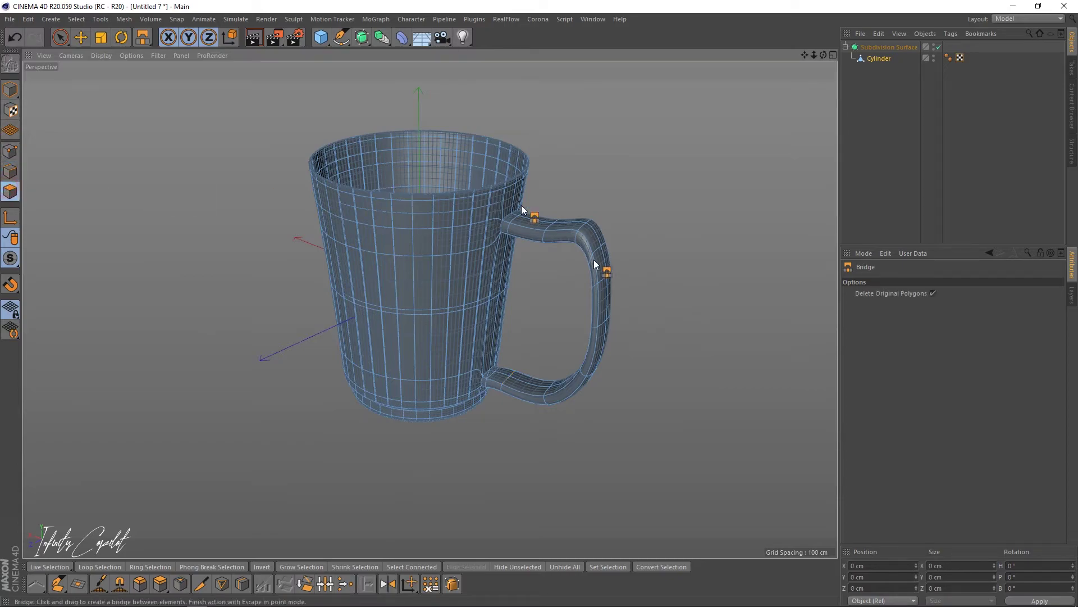
pyautogui.press('space')
pyautogui.keyDown('alt'); pyautogui.moveTo(599, 253); pyautogui.dragTo(696, 233, button='right'); pyautogui.keyUp('alt')
pyautogui.keyDown('alt'); pyautogui.moveTo(594, 251); pyautogui.dragTo(606, 284); pyautogui.keyUp('alt')
pyautogui.keyDown('alt'); pyautogui.moveTo(606, 285); pyautogui.dragTo(477, 298, button='right'); pyautogui.keyUp('alt')
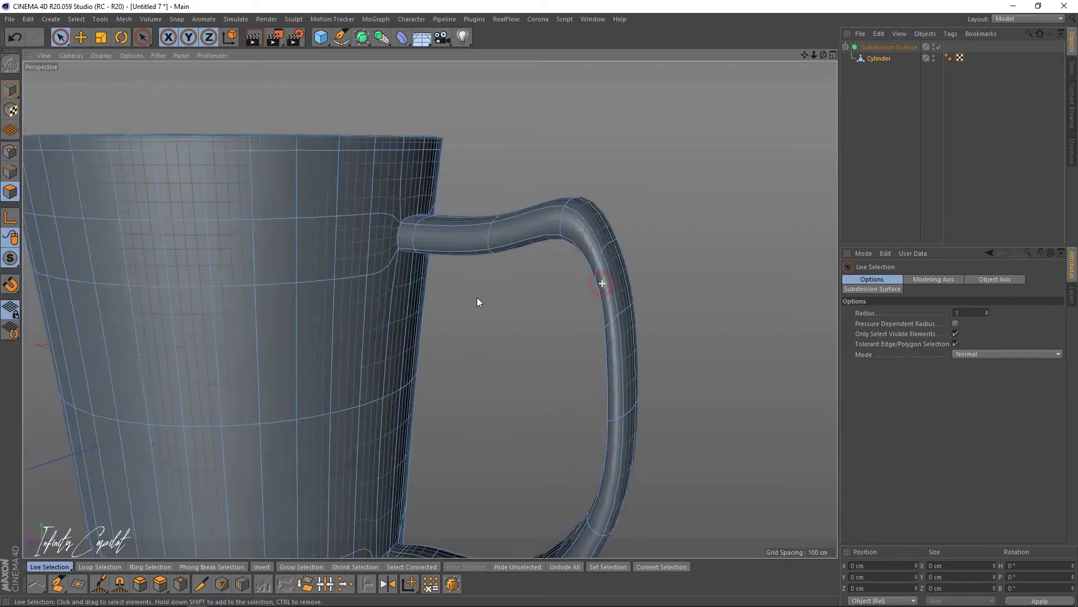
pyautogui.keyDown('alt'); pyautogui.moveTo(477, 298); pyautogui.dragTo(578, 217); pyautogui.keyUp('alt')
pyautogui.keyDown('alt'); pyautogui.moveTo(602, 326); pyautogui.dragTo(566, 281); pyautogui.keyUp('alt')
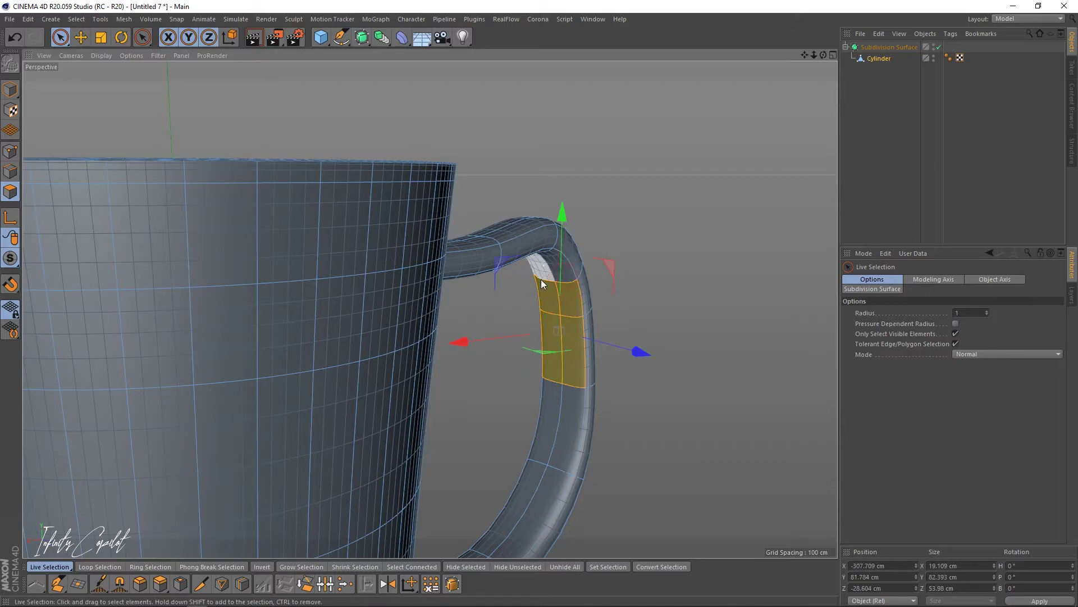
pyautogui.moveTo(493, 339); pyautogui.dragTo(452, 346)
# Select the two top polygons of the handle's lower arm and raise them about 5 cm.
pyautogui.keyDown('alt'); pyautogui.moveTo(598, 333); pyautogui.dragTo(564, 329, button='right'); pyautogui.keyUp('alt')
pyautogui.keyDown('alt'); pyautogui.moveTo(510, 313); pyautogui.dragTo(479, 260, button='middle'); pyautogui.keyUp('alt')
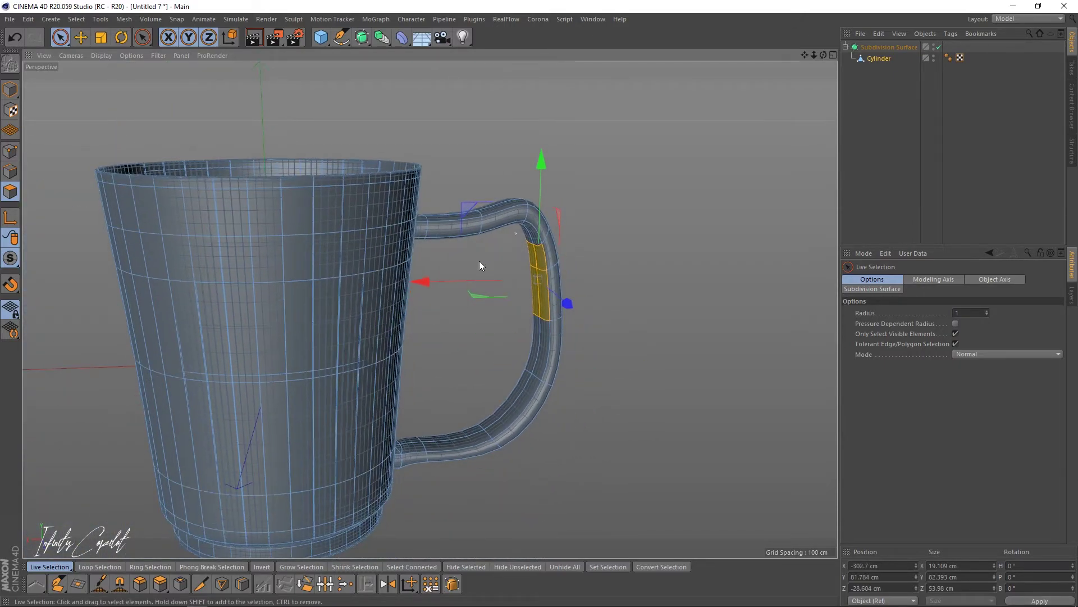
pyautogui.keyDown('alt'); pyautogui.moveTo(478, 261); pyautogui.dragTo(377, 278); pyautogui.keyUp('alt')
pyautogui.keyDown('alt'); pyautogui.moveTo(561, 288); pyautogui.dragTo(539, 299, button='right'); pyautogui.keyUp('alt')
pyautogui.keyDown('alt'); pyautogui.moveTo(509, 309); pyautogui.dragTo(389, 301, button='middle'); pyautogui.keyUp('alt')
pyautogui.keyDown('alt'); pyautogui.moveTo(392, 300); pyautogui.dragTo(413, 270, button='right'); pyautogui.keyUp('alt')
pyautogui.keyDown('alt'); pyautogui.moveTo(429, 241); pyautogui.dragTo(529, 320); pyautogui.keyUp('alt')
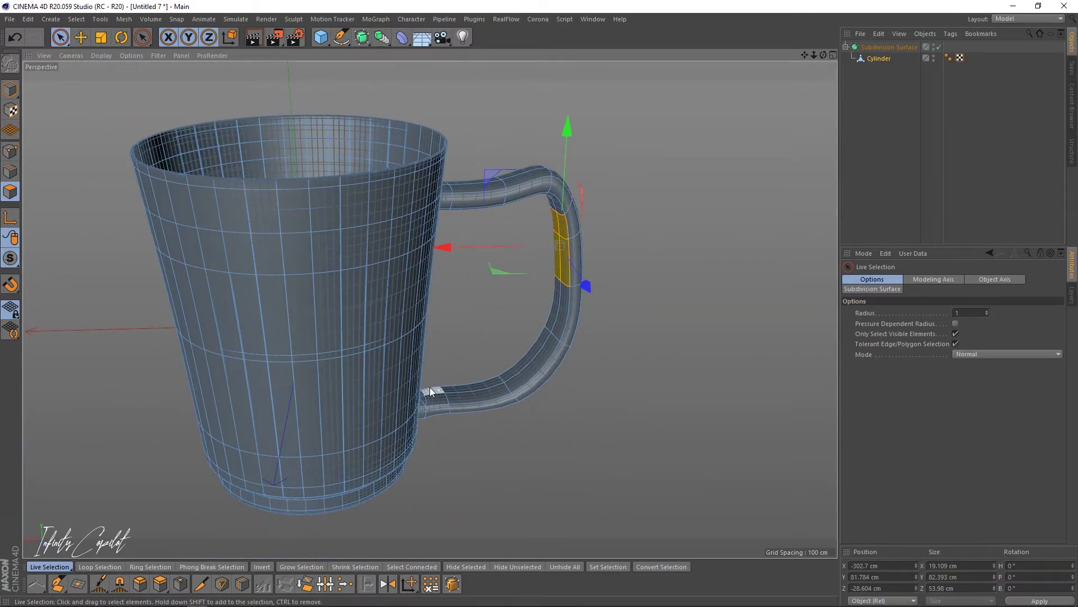
pyautogui.keyDown('alt'); pyautogui.moveTo(402, 373); pyautogui.dragTo(342, 335); pyautogui.keyUp('alt')
pyautogui.click(511, 428)
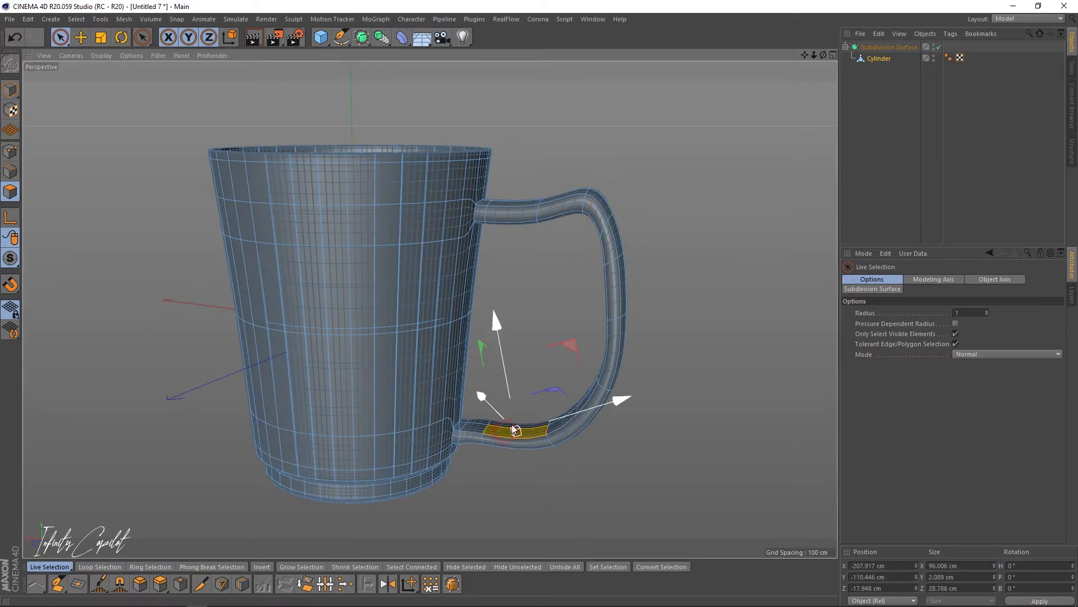
pyautogui.keyDown('alt'); pyautogui.moveTo(487, 378); pyautogui.dragTo(554, 387, button='right'); pyautogui.keyUp('alt')
pyautogui.keyDown('alt'); pyautogui.moveTo(480, 418); pyautogui.dragTo(549, 443); pyautogui.keyUp('alt')
pyautogui.keyDown('shift'); pyautogui.click(549, 441); pyautogui.keyUp('shift')
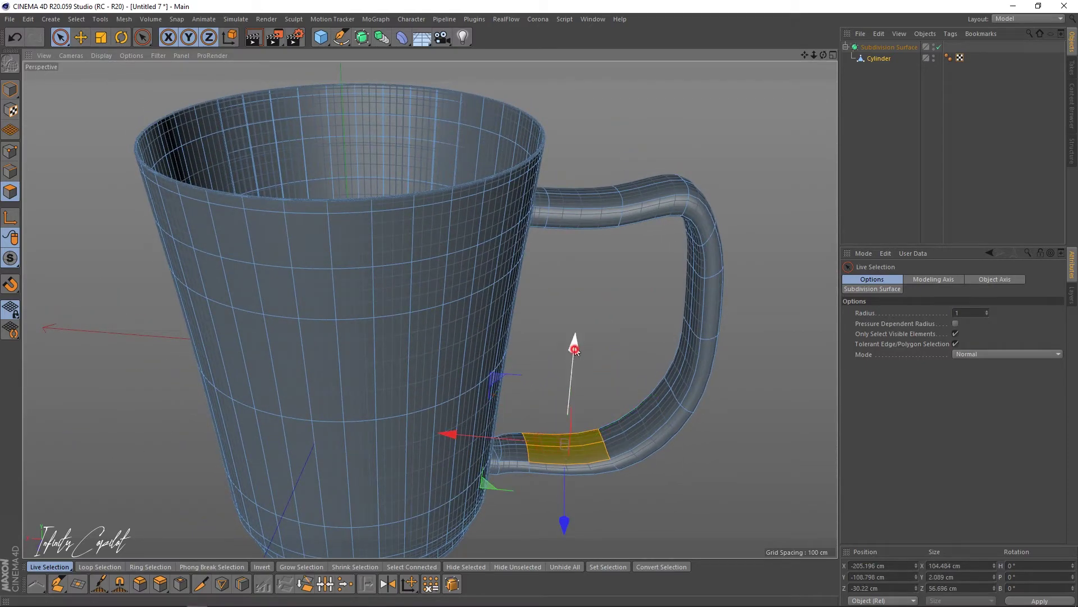
pyautogui.moveTo(575, 350)
pyautogui.mouseDown()
pyautogui.moveTo(575, 339)
pyautogui.moveTo(582, 345)
pyautogui.moveTo(551, 355)
pyautogui.moveTo(471, 309)
pyautogui.moveTo(545, 325)
pyautogui.moveTo(582, 366)
pyautogui.mouseUp()
pyautogui.keyDown('alt'); pyautogui.moveTo(617, 336); pyautogui.dragTo(579, 320, button='right'); pyautogui.keyUp('alt')
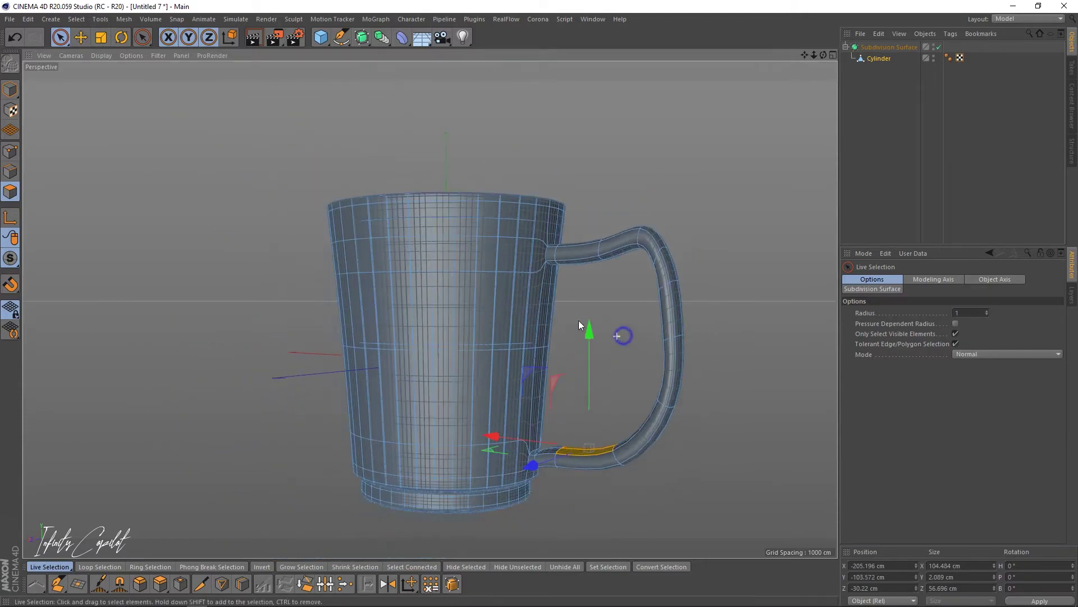
pyautogui.keyDown('alt'); pyautogui.moveTo(579, 320); pyautogui.dragTo(594, 292); pyautogui.keyUp('alt')
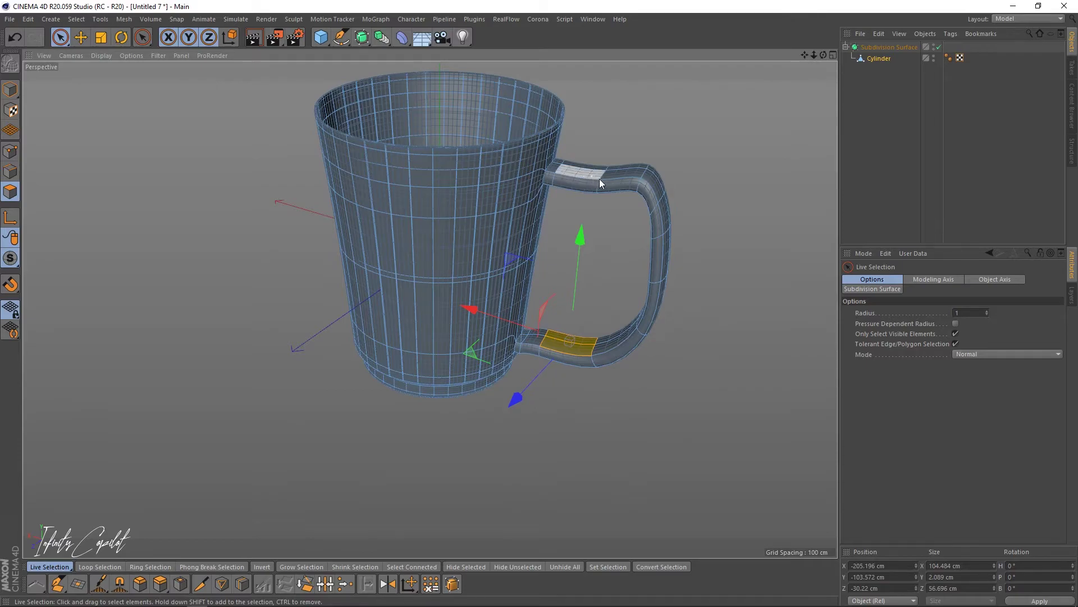
pyautogui.press('u')
pyautogui.press('l')
pyautogui.keyDown('shift'); pyautogui.click(578, 179); pyautogui.keyUp('shift')
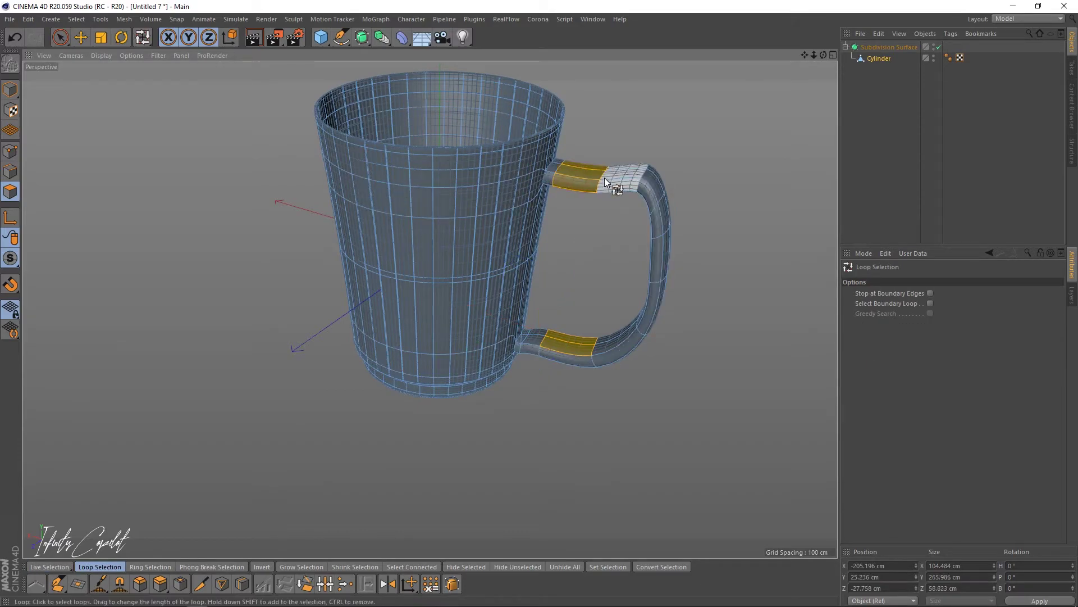
pyautogui.keyDown('shift'); pyautogui.click(608, 179); pyautogui.keyUp('shift')
pyautogui.press('e')
pyautogui.moveTo(600, 145); pyautogui.dragTo(595, 156)
pyautogui.hotkey('ctrl', 'z')
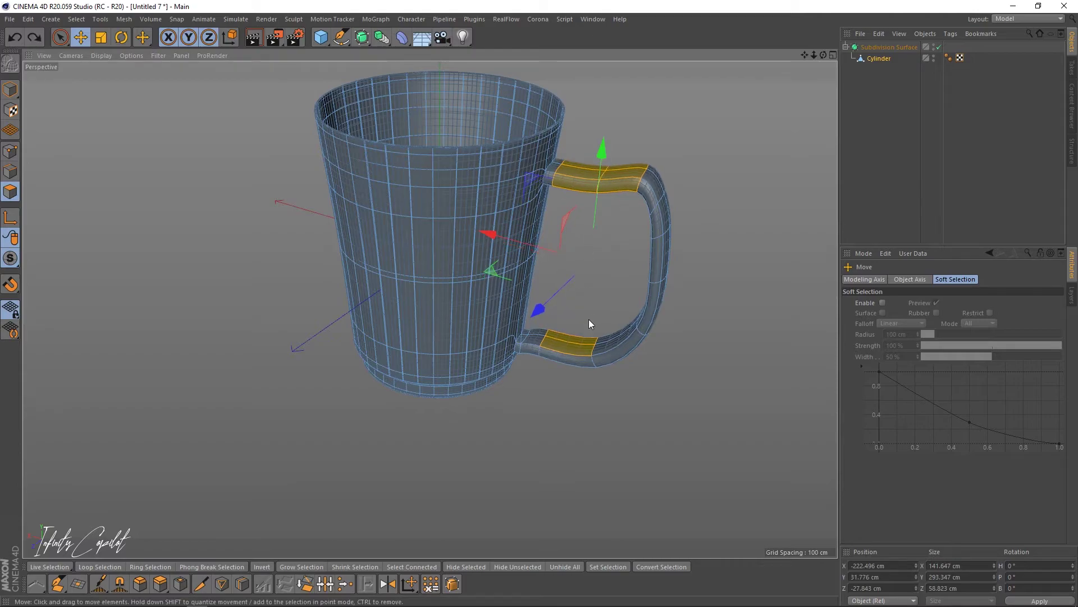
# Select only the two polygon loops of the handle's upper arm and lower them about 12 cm.
pyautogui.click(602, 291)
pyautogui.press('u')
pyautogui.press('l')
pyautogui.click(608, 180)
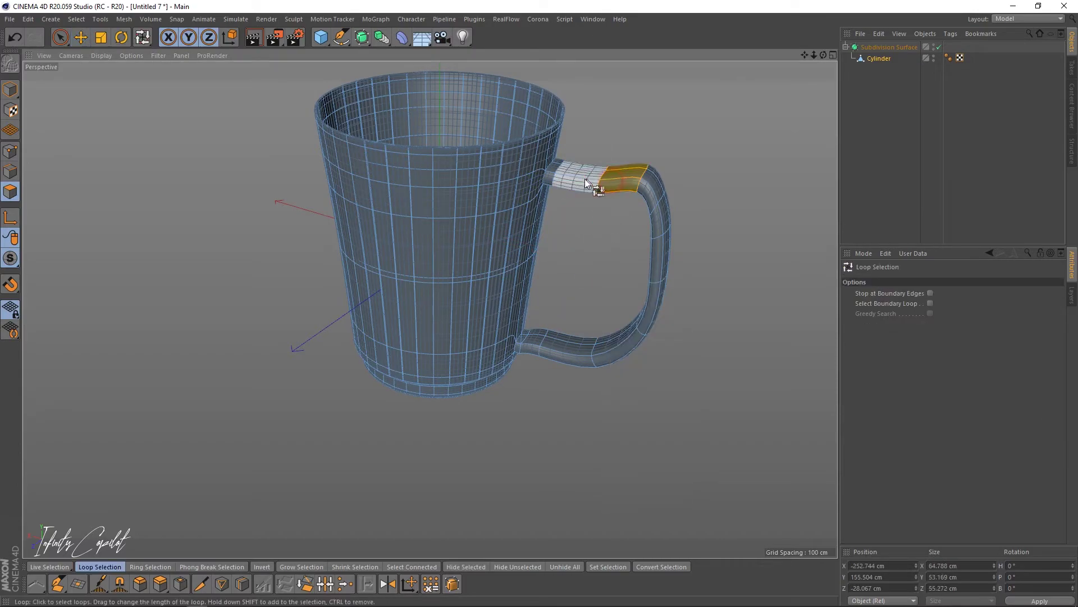
pyautogui.keyDown('shift'); pyautogui.click(585, 179); pyautogui.keyUp('shift')
pyautogui.press('e')
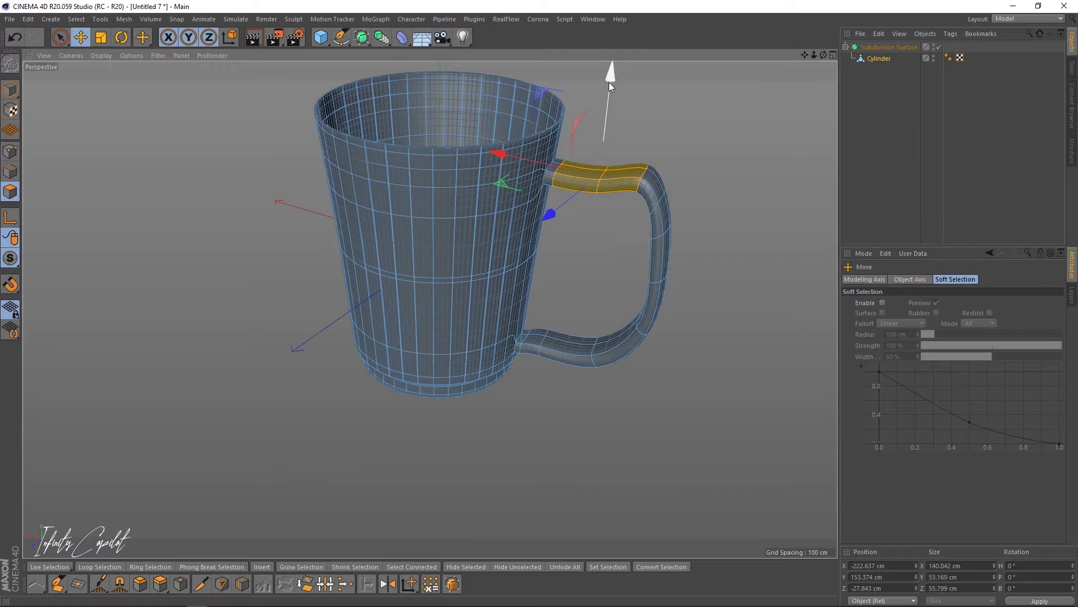
pyautogui.moveTo(609, 82); pyautogui.dragTo(605, 93)
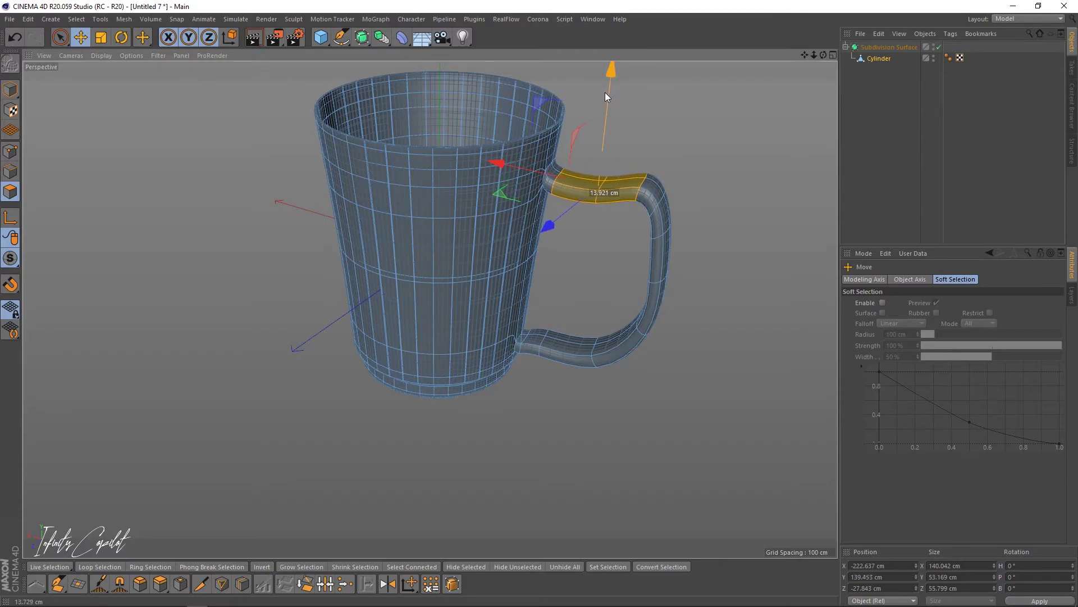
# Select the handle's five outer polygon loops, move them about 18 cm toward the cup, raise them slightly and ease them back outward.
pyautogui.keyDown('alt'); pyautogui.moveTo(666, 213); pyautogui.dragTo(539, 279, button='middle'); pyautogui.keyUp('alt')
pyautogui.keyDown('alt'); pyautogui.moveTo(539, 279); pyautogui.dragTo(539, 265); pyautogui.keyUp('alt')
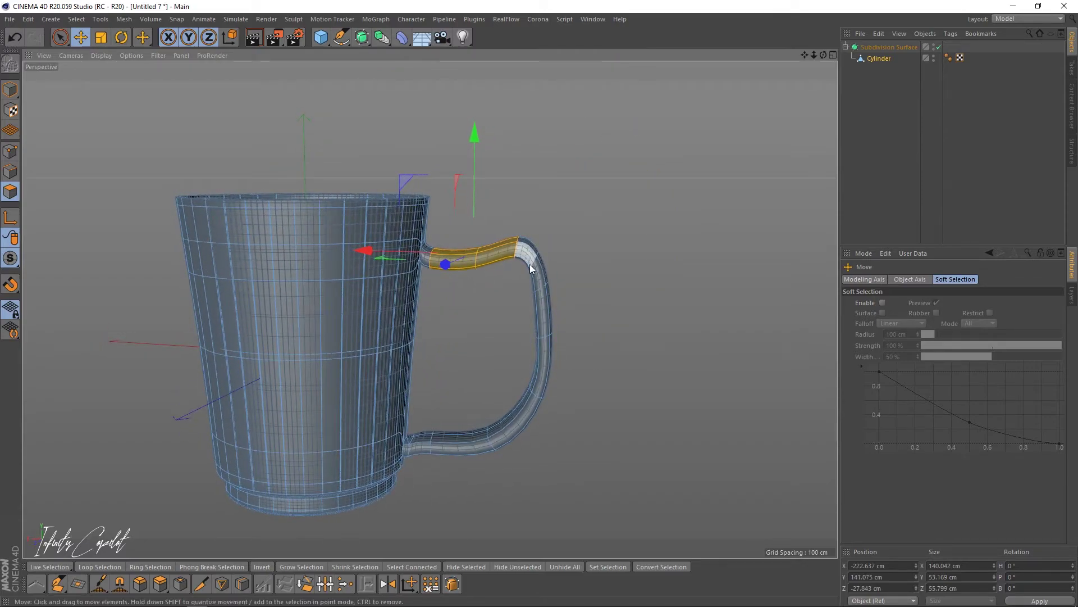
pyautogui.keyDown('alt'); pyautogui.moveTo(568, 255); pyautogui.dragTo(613, 253, button='right'); pyautogui.keyUp('alt')
pyautogui.keyDown('alt'); pyautogui.moveTo(510, 259); pyautogui.dragTo(525, 276); pyautogui.keyUp('alt')
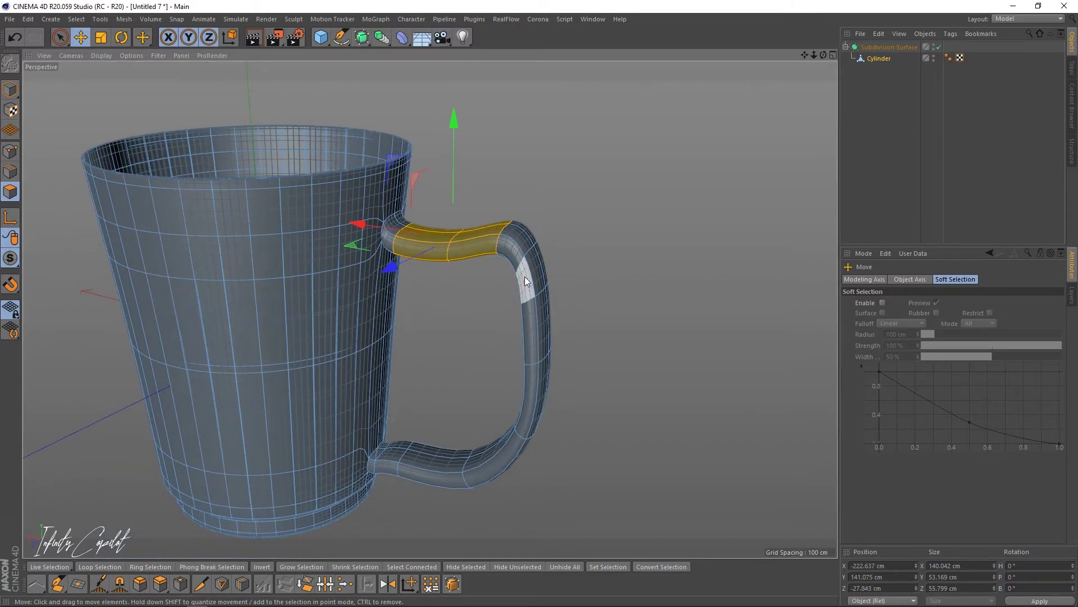
pyautogui.click(540, 278)
pyautogui.press('u')
pyautogui.press('l')
pyautogui.click(539, 277)
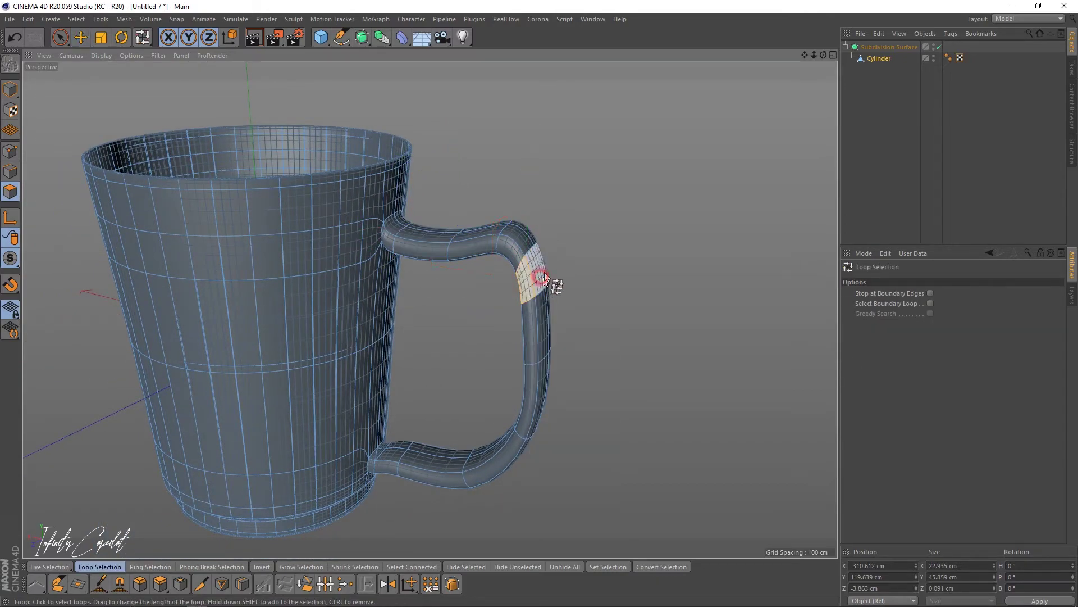
pyautogui.keyDown('shift'); pyautogui.click(518, 244); pyautogui.keyUp('shift')
pyautogui.keyDown('shift'); pyautogui.click(541, 342); pyautogui.keyUp('shift')
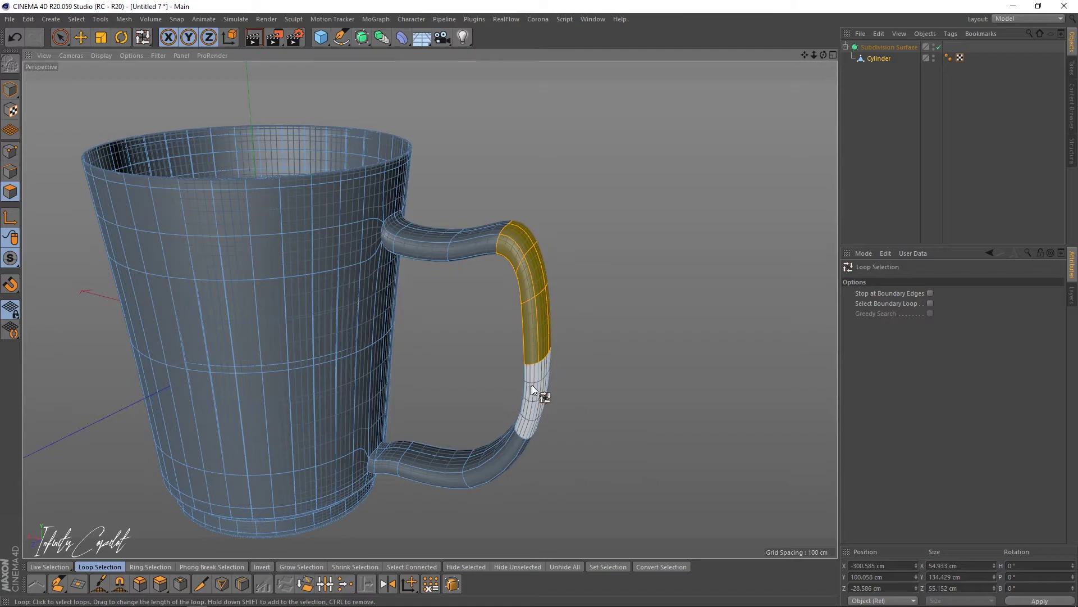
pyautogui.keyDown('shift'); pyautogui.click(531, 386); pyautogui.keyUp('shift')
pyautogui.keyDown('shift'); pyautogui.click(500, 462); pyautogui.keyUp('shift')
pyautogui.press('e')
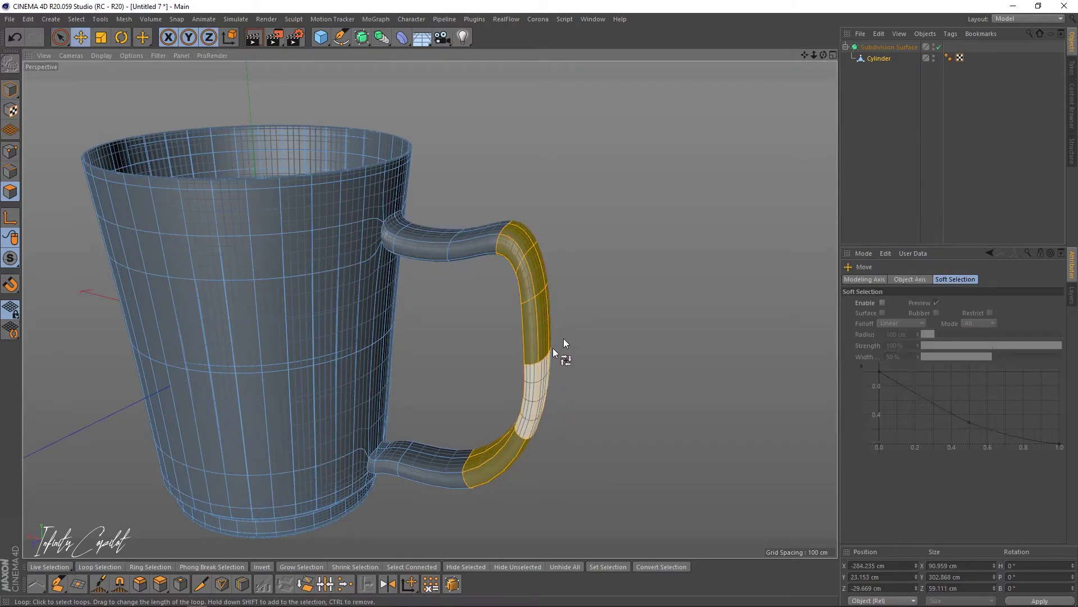
pyautogui.moveTo(425, 345); pyautogui.dragTo(410, 339)
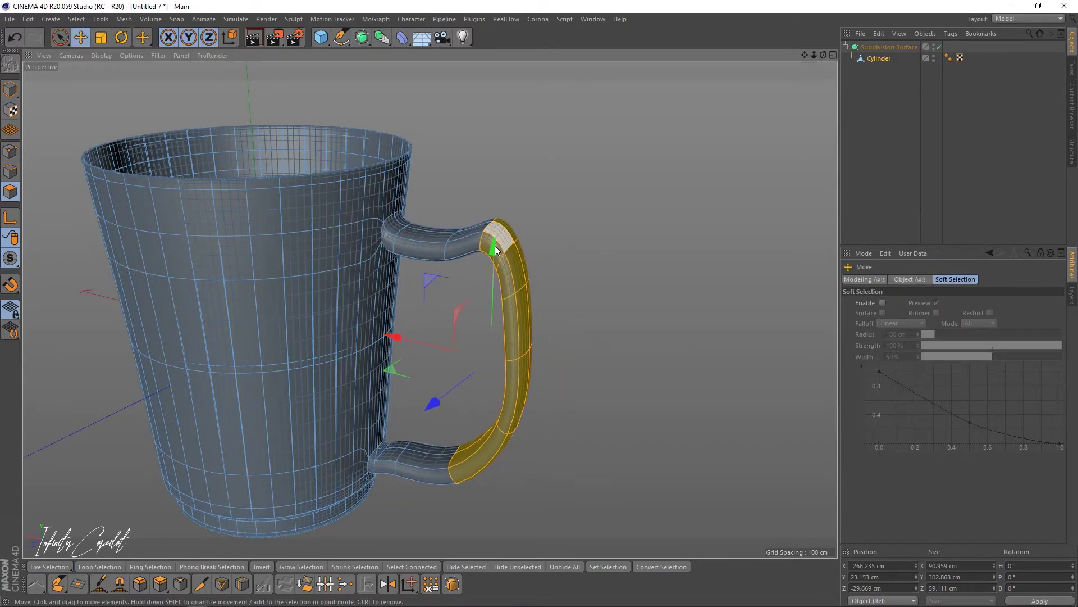
pyautogui.moveTo(502, 237); pyautogui.dragTo(501, 223)
pyautogui.moveTo(406, 326); pyautogui.dragTo(417, 326)
# Select the polygon loops of the handle's lower arm nearest the cup and lower them about 7 cm.
pyautogui.keyDown('alt'); pyautogui.moveTo(485, 309); pyautogui.dragTo(436, 329, button='right'); pyautogui.keyUp('alt')
pyautogui.keyDown('alt'); pyautogui.moveTo(436, 329); pyautogui.dragTo(483, 298); pyautogui.keyUp('alt')
pyautogui.keyDown('alt'); pyautogui.moveTo(483, 297); pyautogui.dragTo(486, 307, button='middle'); pyautogui.keyUp('alt')
pyautogui.keyDown('alt'); pyautogui.moveTo(382, 423); pyautogui.dragTo(480, 279, button='right'); pyautogui.keyUp('alt')
pyautogui.keyDown('alt'); pyautogui.moveTo(481, 279); pyautogui.dragTo(538, 180, button='middle'); pyautogui.keyUp('alt')
pyautogui.click(466, 416)
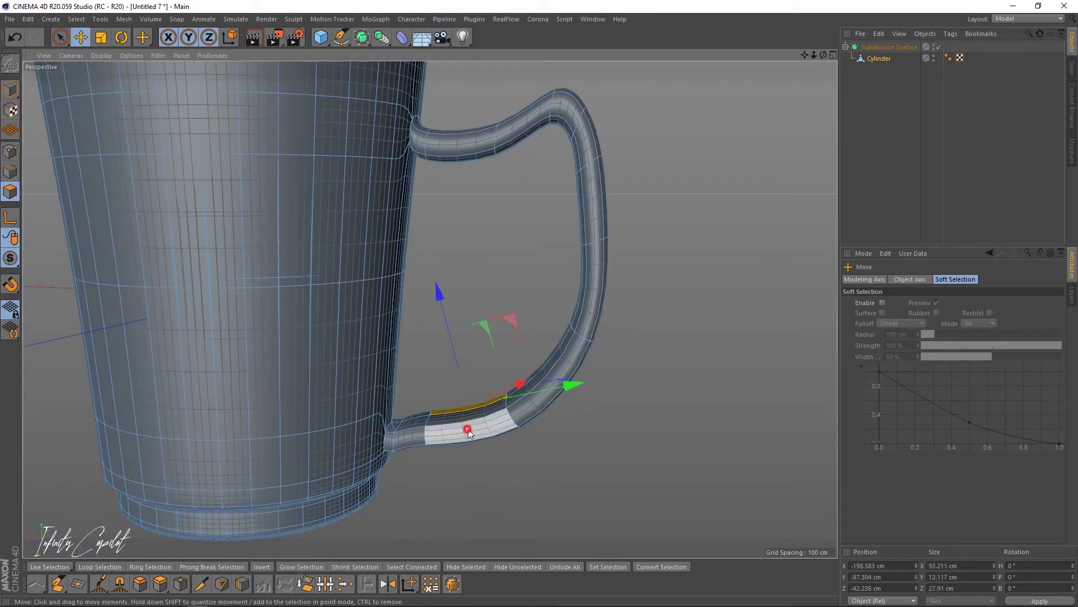
pyautogui.press('u')
pyautogui.press('l')
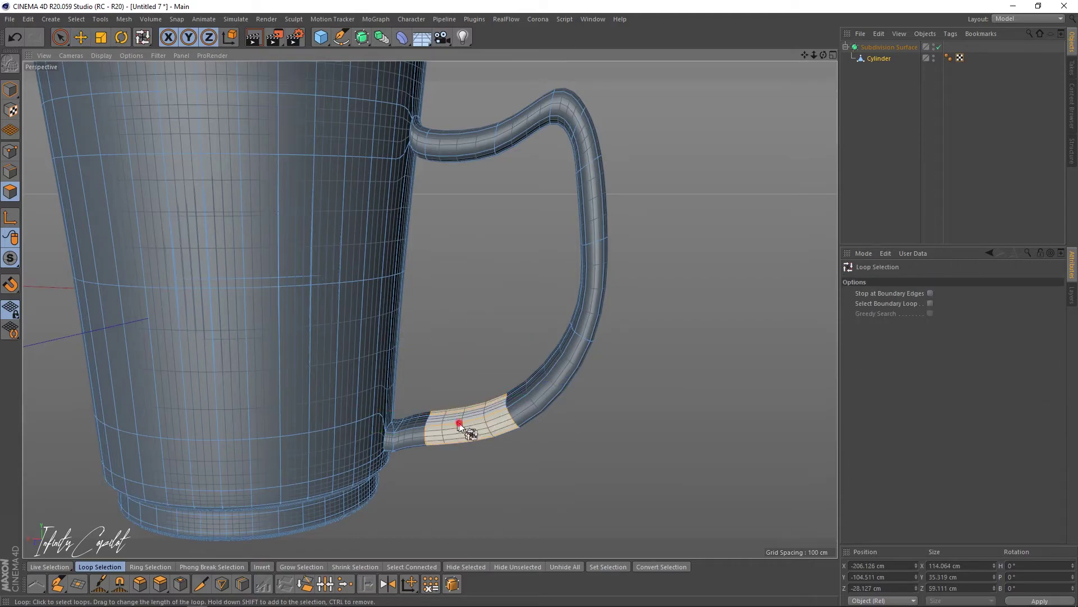
pyautogui.keyDown('shift'); pyautogui.click(409, 430); pyautogui.keyUp('shift')
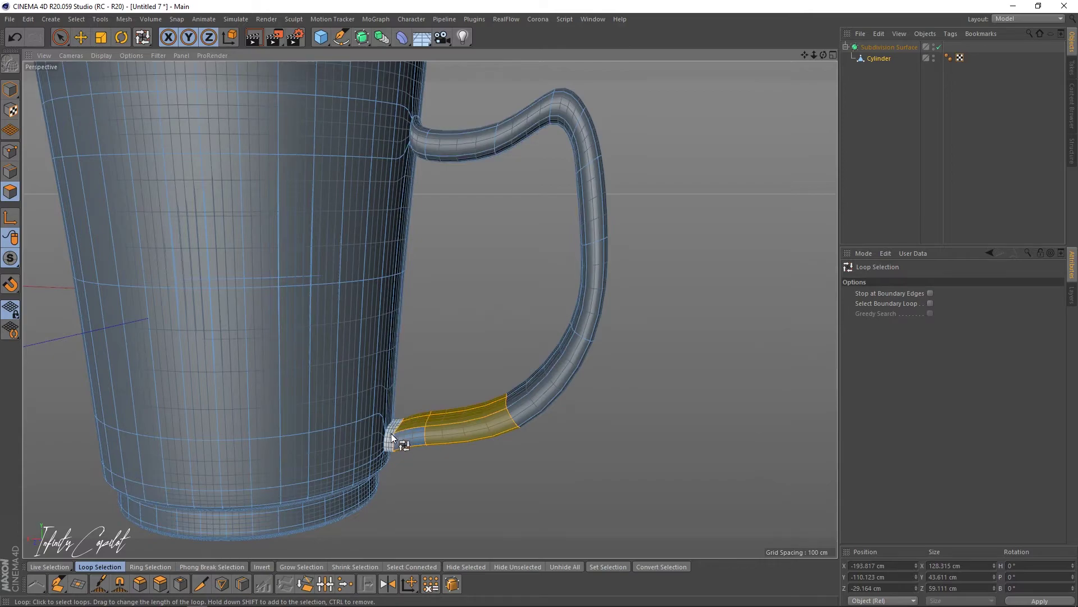
pyautogui.keyDown('shift'); pyautogui.click(406, 433); pyautogui.keyUp('shift')
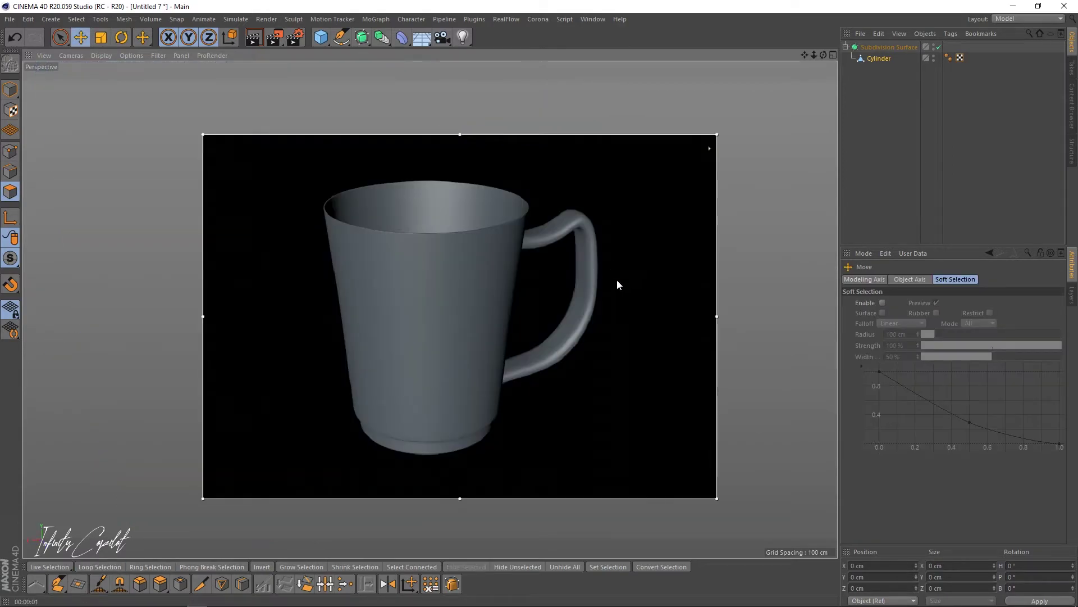
# Examine the mug and its handle from several angles in the interactive render preview, and close the preview.
pyautogui.keyDown('alt'); pyautogui.moveTo(552, 265); pyautogui.dragTo(553, 264, button='right'); pyautogui.keyUp('alt')
pyautogui.keyDown('alt'); pyautogui.moveTo(496, 264); pyautogui.dragTo(428, 244); pyautogui.keyUp('alt')
pyautogui.keyDown('alt'); pyautogui.moveTo(572, 243); pyautogui.dragTo(533, 224); pyautogui.keyUp('alt')
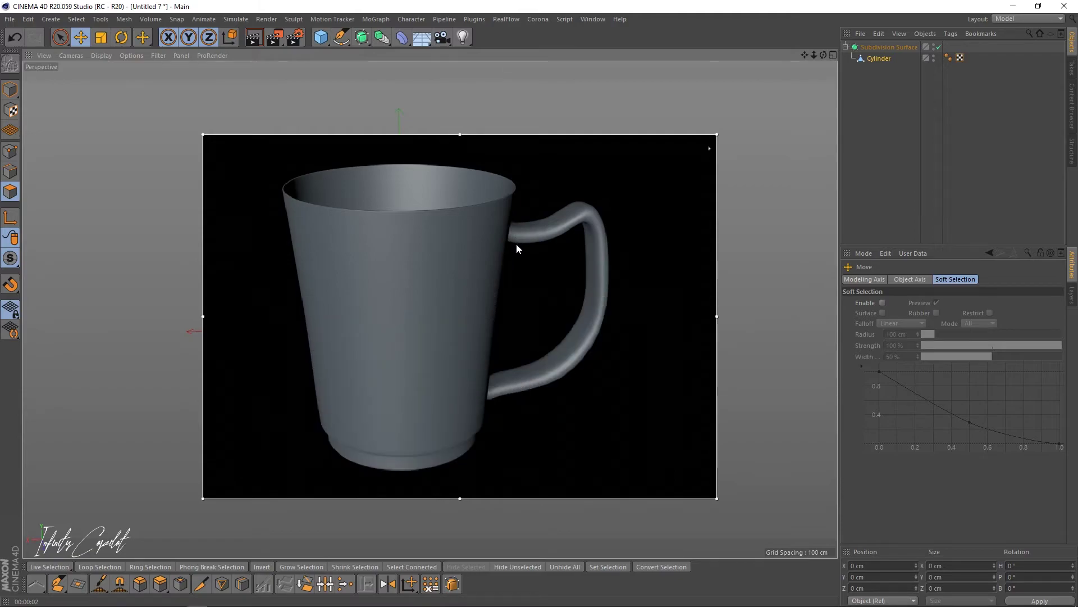
pyautogui.moveTo(710, 149); pyautogui.dragTo(718, 132)
pyautogui.hotkey('alt', 'r')
pyautogui.scroll(4, 567, 213)
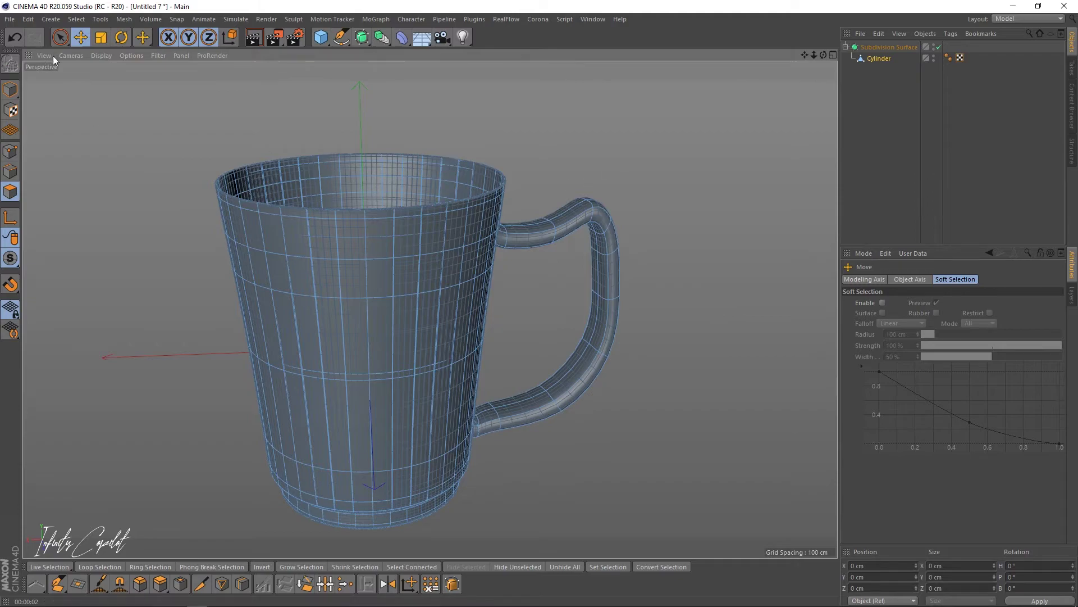
# Display the deselected mug in plain Gouraud shading and examine the handle's shape and attachments from several angles.
pyautogui.click(103, 56)
pyautogui.click(107, 71)
pyautogui.click(881, 76)
pyautogui.moveTo(367, 244)
pyautogui.keyDown('alt'); pyautogui.mouseDown()
pyautogui.moveTo(319, 294)
pyautogui.moveTo(443, 308)
pyautogui.moveTo(405, 255)
pyautogui.moveTo(272, 258)
pyautogui.moveTo(356, 252)
pyautogui.mouseUp(); pyautogui.keyUp('alt')
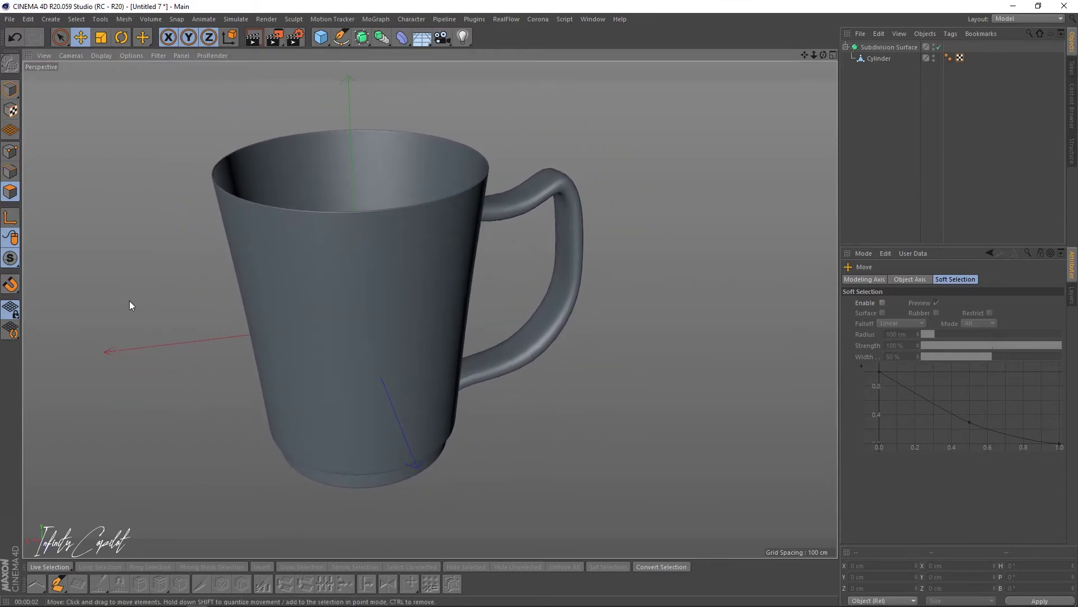
pyautogui.scroll(2, 523, 212)
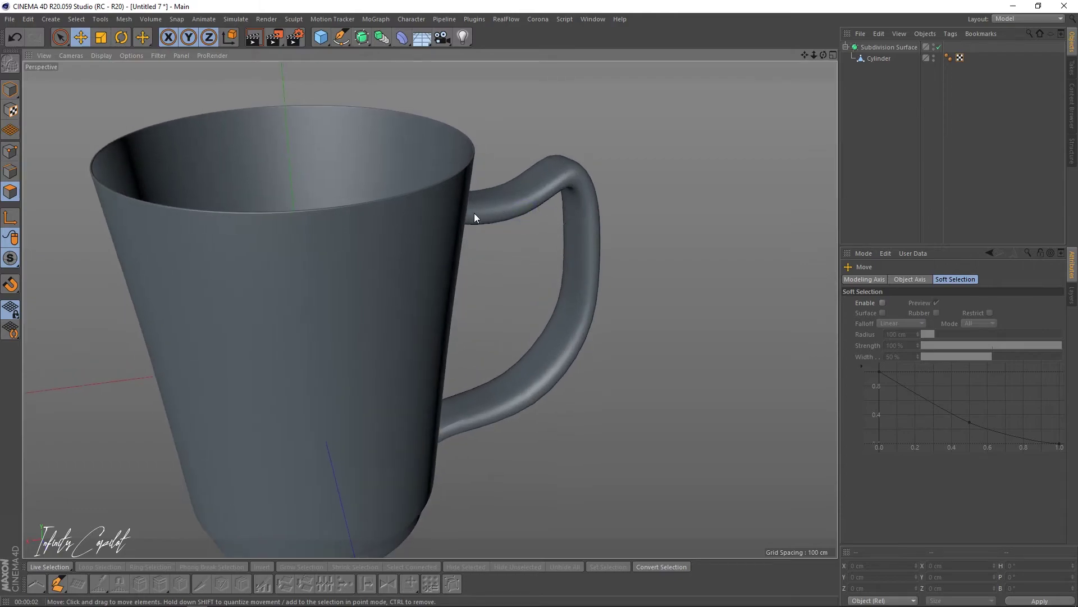
pyautogui.keyDown('alt'); pyautogui.moveTo(401, 213); pyautogui.dragTo(601, 256); pyautogui.keyUp('alt')
pyautogui.keyDown('alt'); pyautogui.moveTo(556, 238); pyautogui.dragTo(643, 208, button='right'); pyautogui.keyUp('alt')
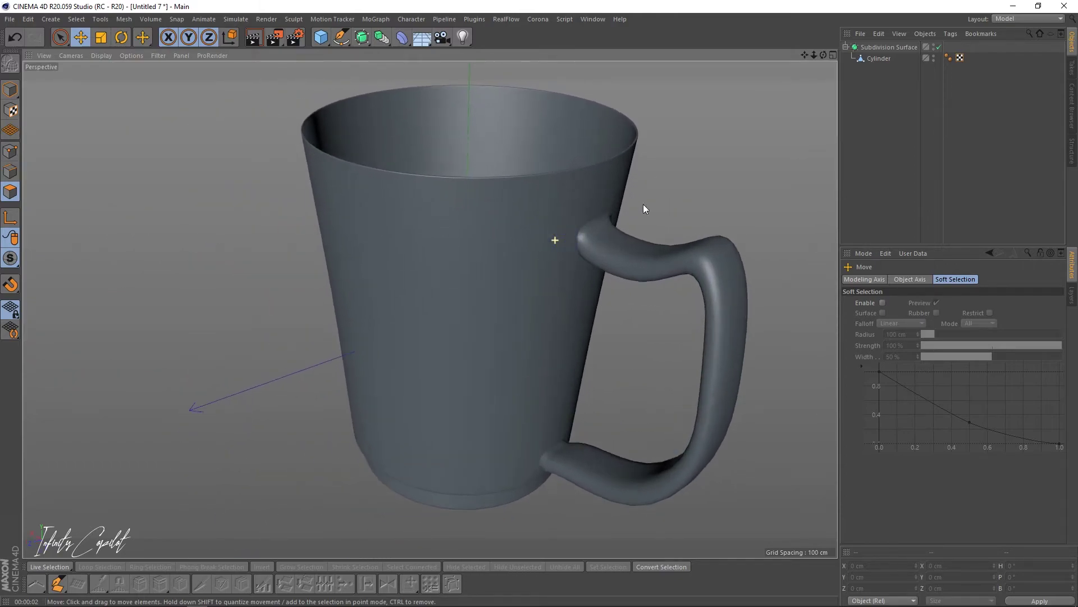
pyautogui.keyDown('alt'); pyautogui.moveTo(642, 208); pyautogui.dragTo(681, 154, button='middle'); pyautogui.keyUp('alt')
pyautogui.keyDown('alt'); pyautogui.moveTo(645, 111); pyautogui.dragTo(601, 131, button='middle'); pyautogui.keyUp('alt')
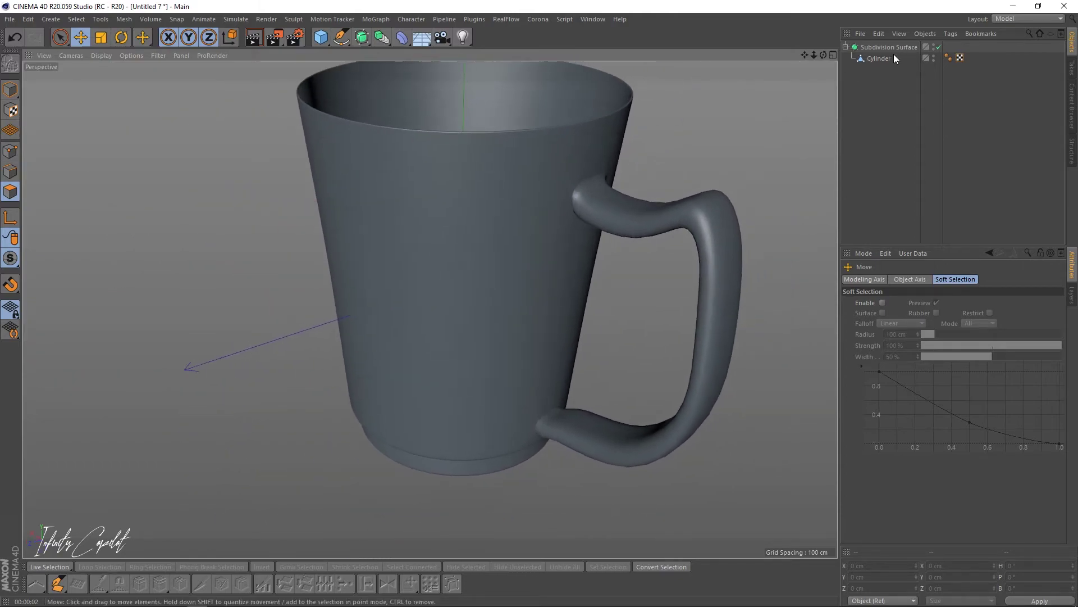
# Disable the Subdivision Surface and display the mug in Gouraud shading with lines.
pyautogui.click(939, 48)
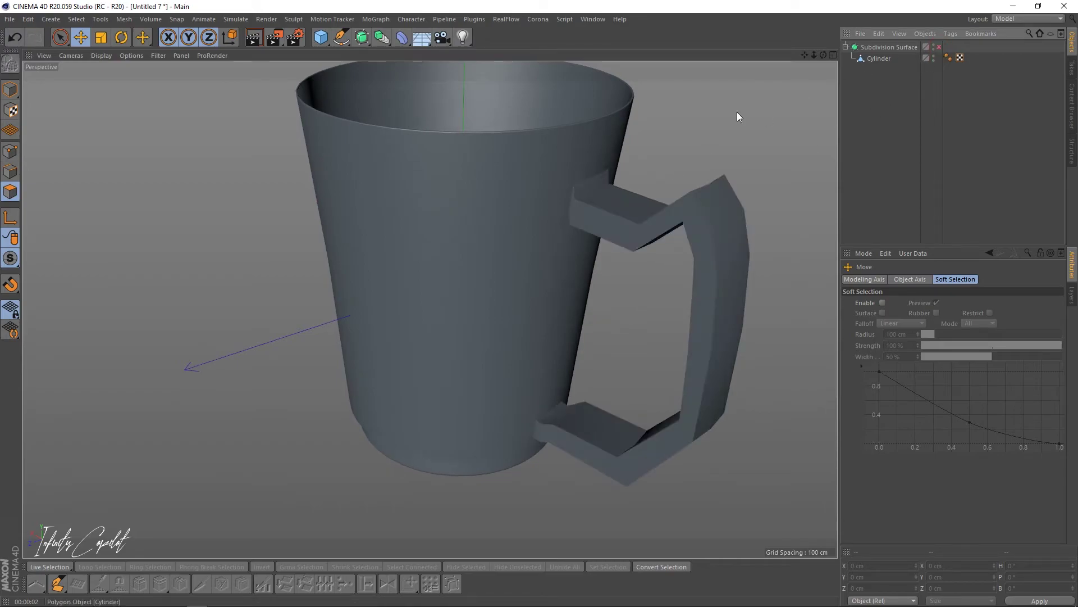
pyautogui.press('n')
pyautogui.press('b')
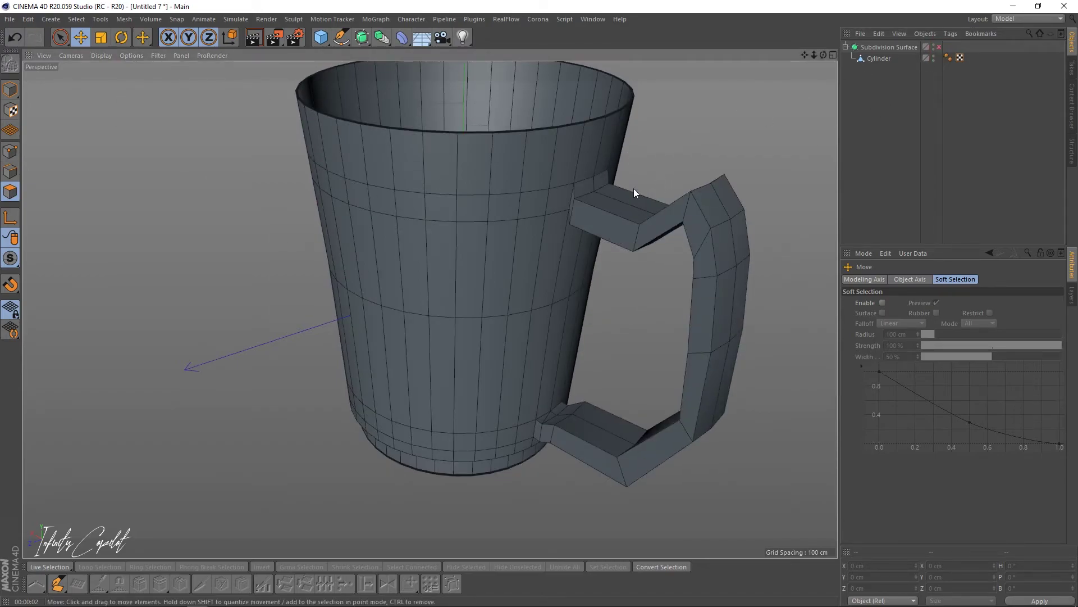
# Select the Cylinder's polygon loops forming the handle's vertical part and its upper bend, and delete them.
pyautogui.keyDown('alt'); pyautogui.moveTo(706, 196); pyautogui.dragTo(541, 201, button='middle'); pyautogui.keyUp('alt')
pyautogui.scroll(1, 541, 201)
pyautogui.scroll(-1, 483, 198)
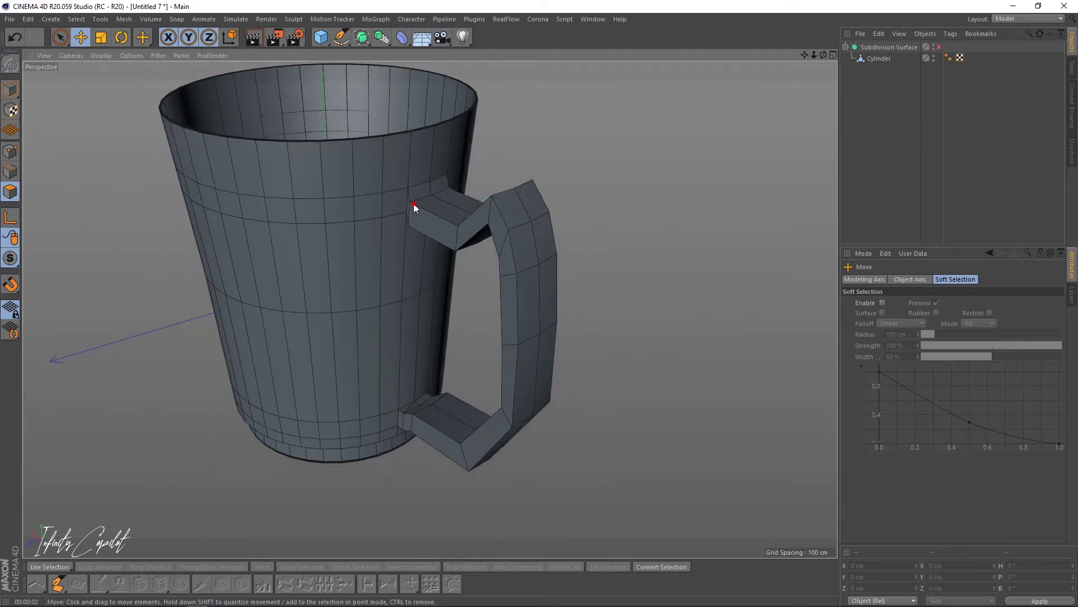
pyautogui.keyDown('alt'); pyautogui.moveTo(414, 203); pyautogui.dragTo(477, 183); pyautogui.keyUp('alt')
pyautogui.click(878, 57)
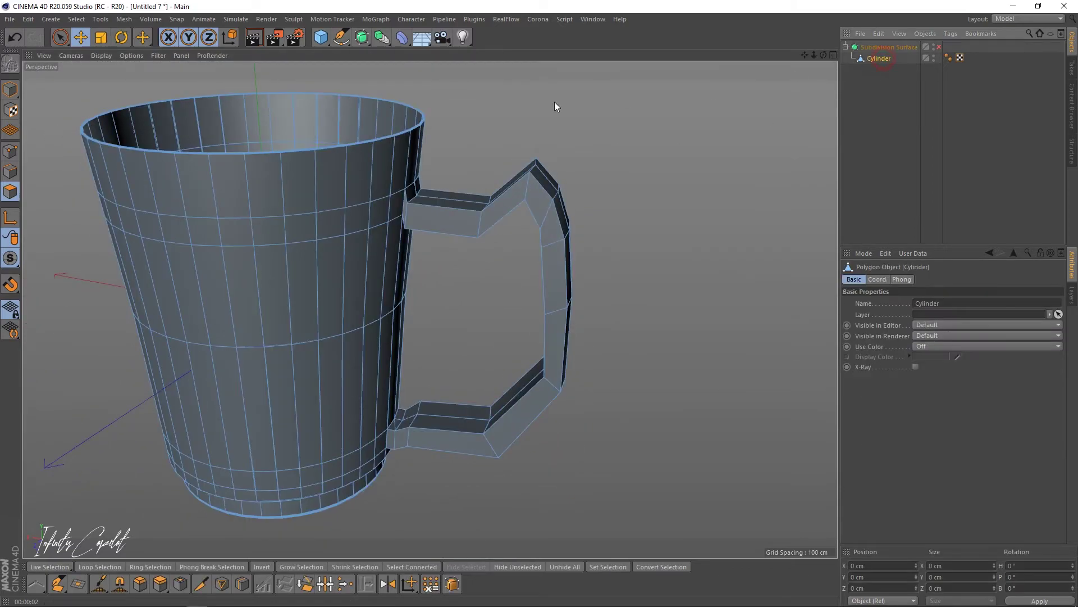
pyautogui.click(10, 191)
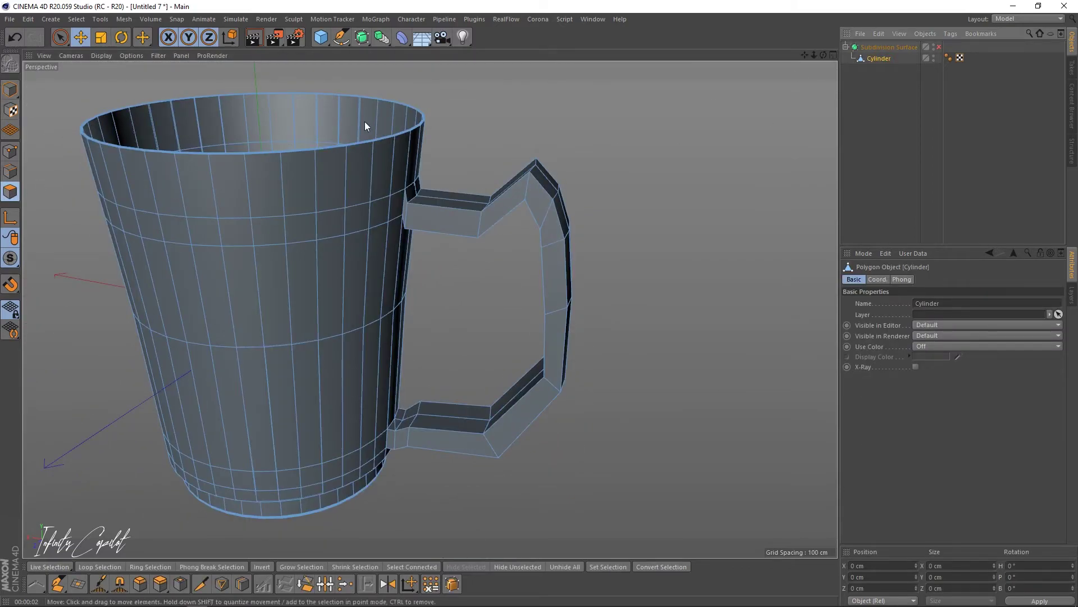
pyautogui.press('u')
pyautogui.press('l')
pyautogui.click(457, 210)
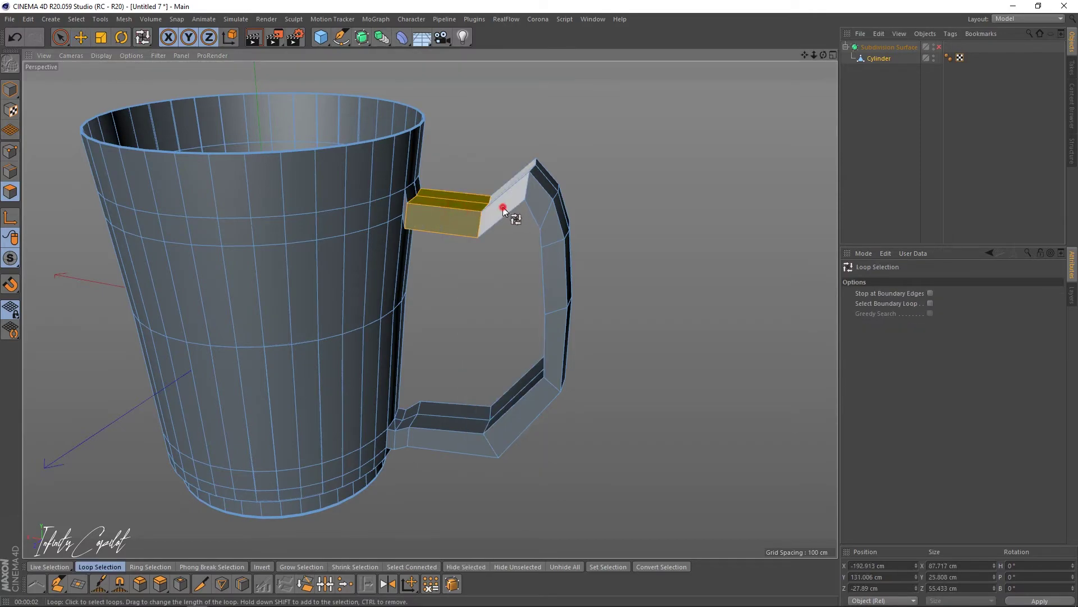
pyautogui.moveTo(503, 208)
pyautogui.mouseDown()
pyautogui.moveTo(544, 197)
pyautogui.moveTo(578, 269)
pyautogui.moveTo(550, 352)
pyautogui.moveTo(562, 370)
pyautogui.moveTo(527, 396)
pyautogui.moveTo(507, 396)
pyautogui.mouseUp()
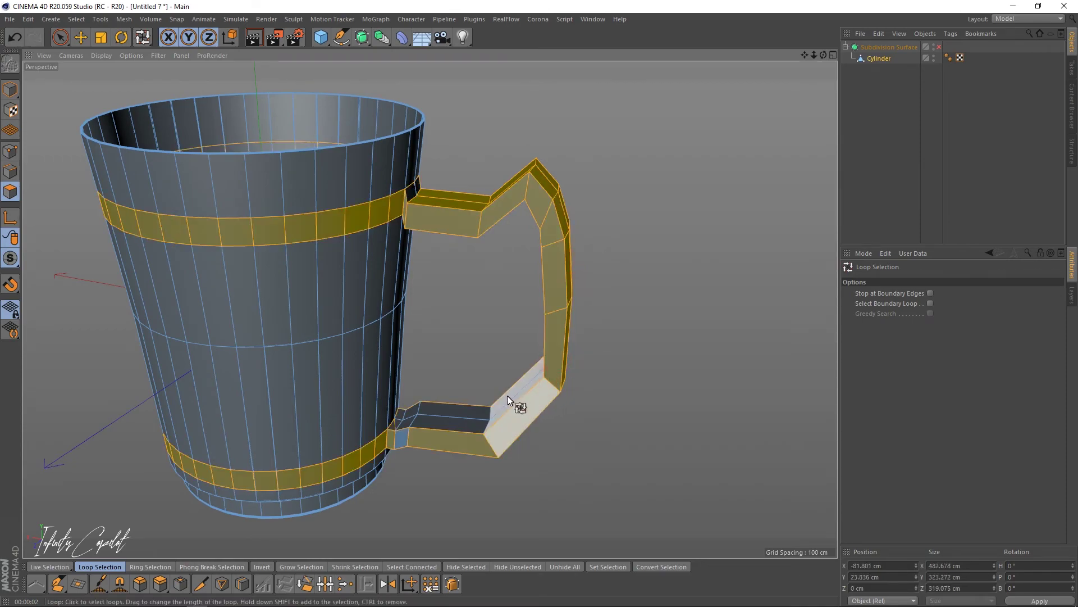
pyautogui.click(555, 338)
pyautogui.keyDown('shift'); pyautogui.click(558, 292); pyautogui.keyUp('shift')
pyautogui.keyDown('shift'); pyautogui.click(553, 227); pyautogui.keyUp('shift')
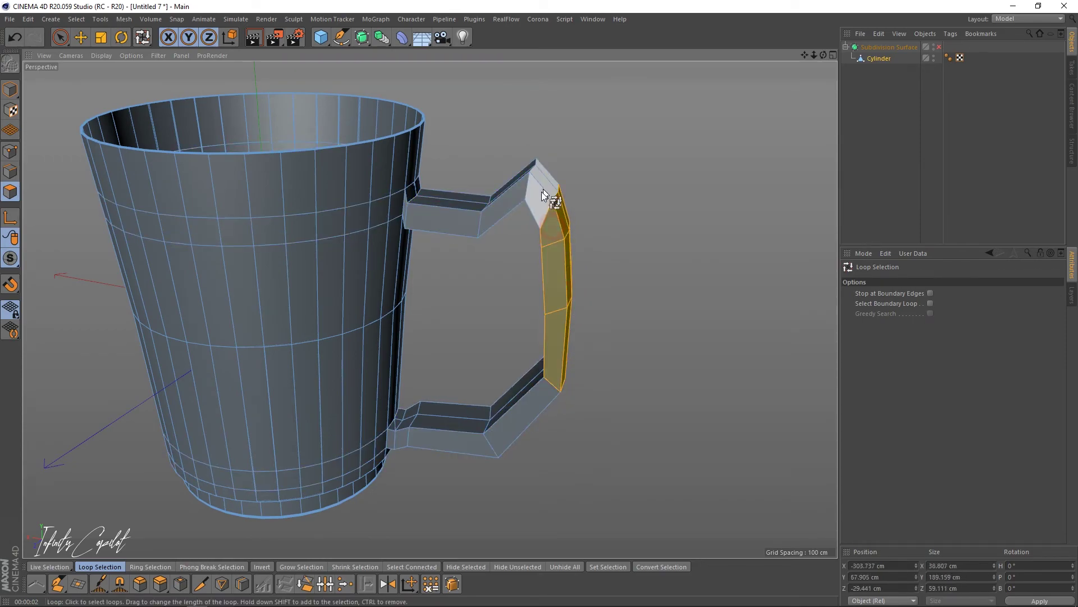
pyautogui.press('Delete')
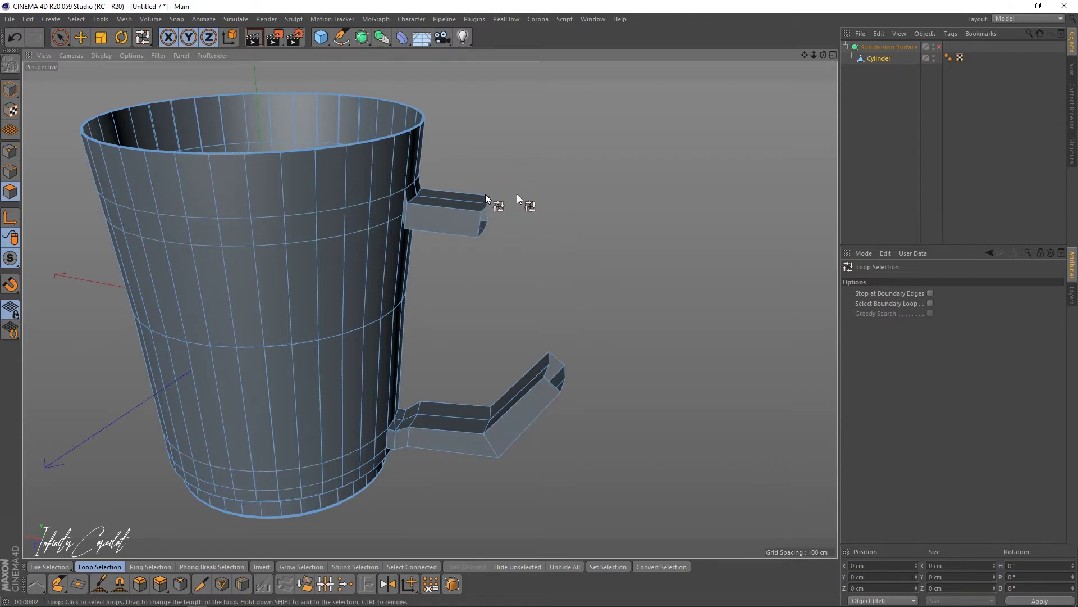
# Delete the handle's remaining upper arm and the lower arm's loops down to the short root at the cup.
pyautogui.click(469, 214)
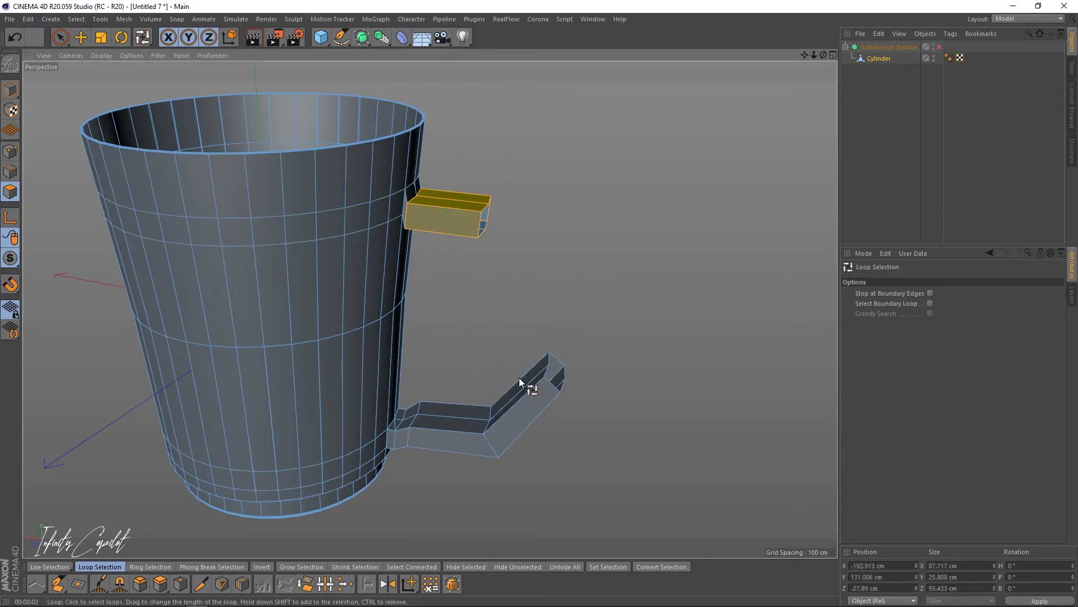
pyautogui.press('Delete')
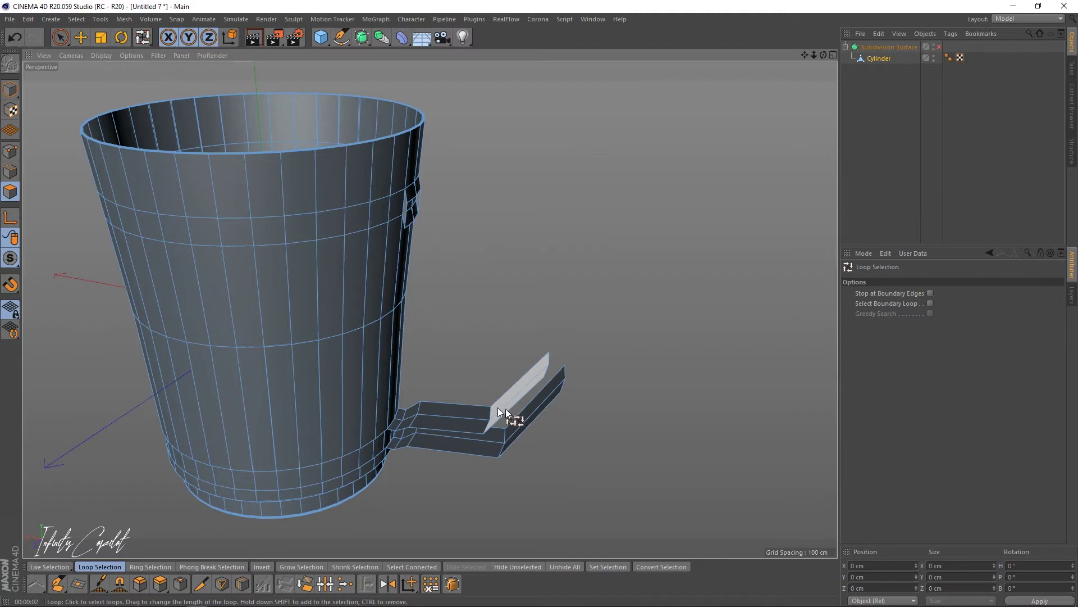
pyautogui.click(474, 422)
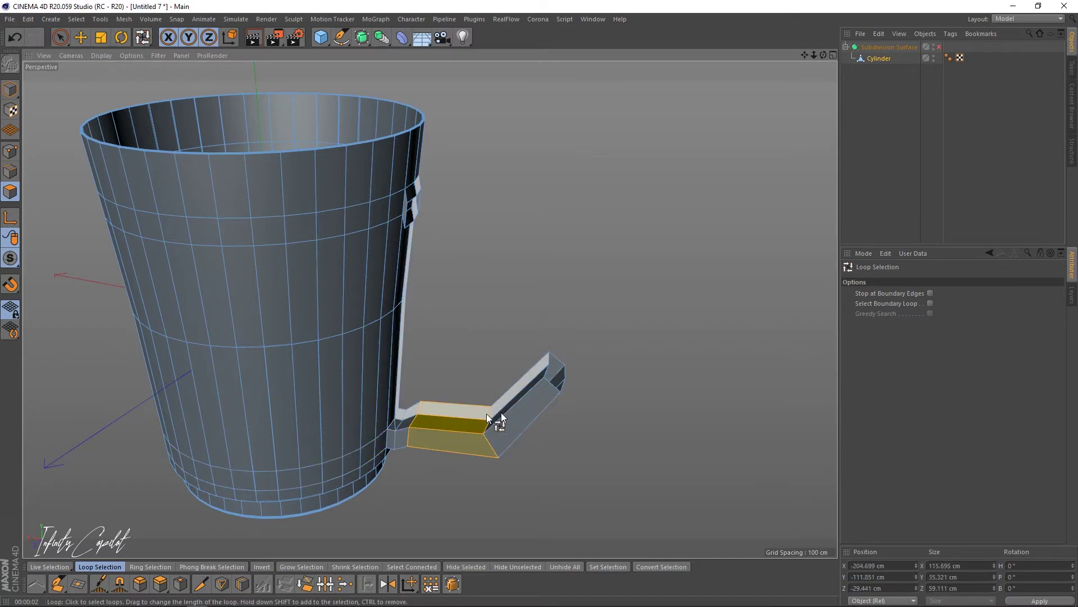
pyautogui.press('Delete')
pyautogui.click(484, 410)
pyautogui.press('Delete')
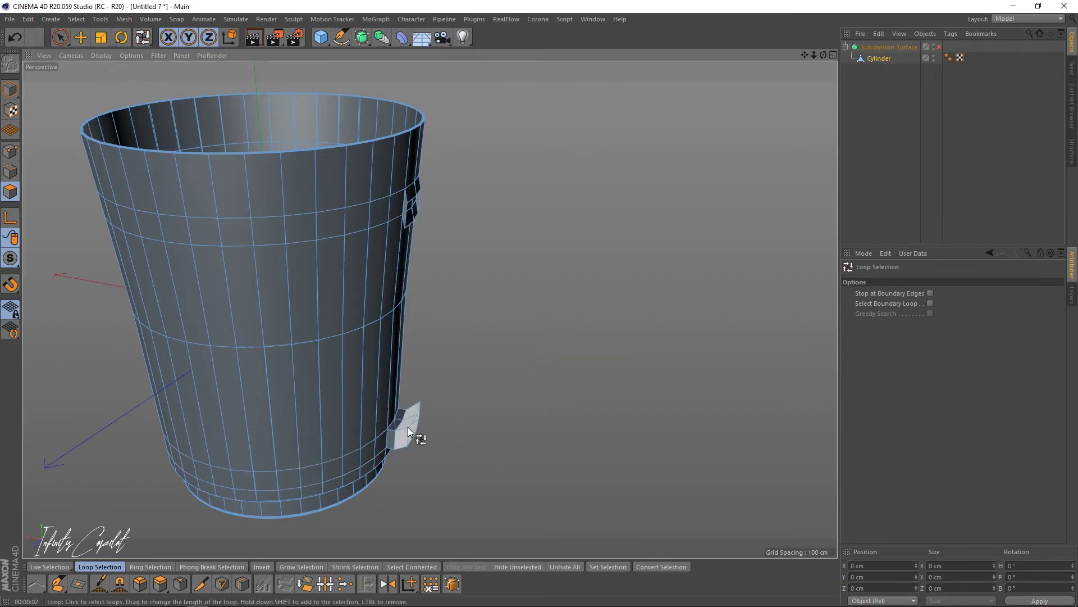
# Delete the handle's lower root loops and the single leftover polygon at the lower attachment on the cup wall.
pyautogui.click(408, 428)
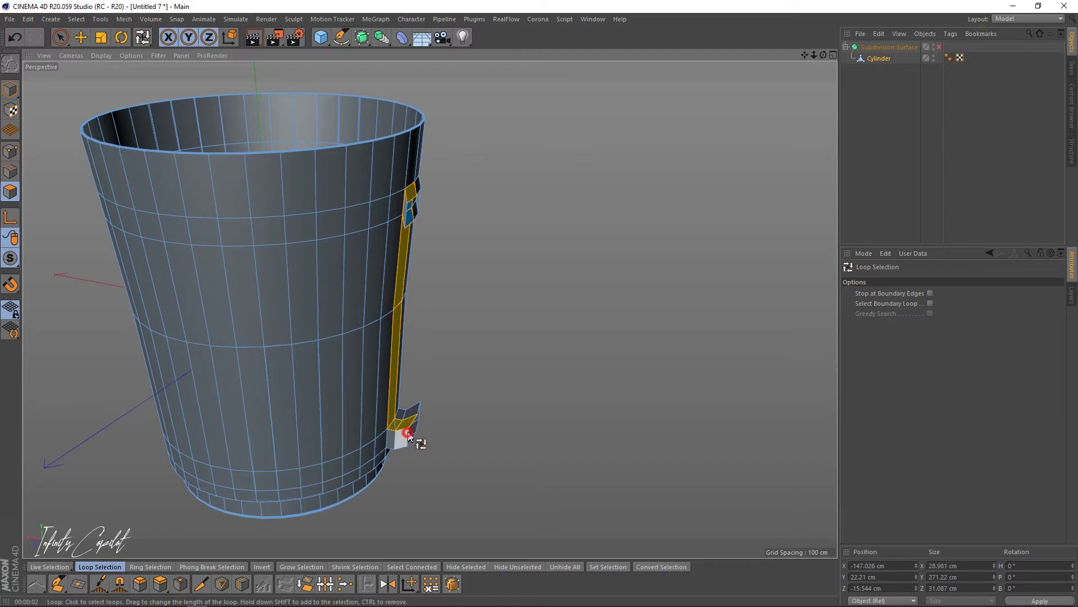
pyautogui.click(407, 436)
pyautogui.press('Delete')
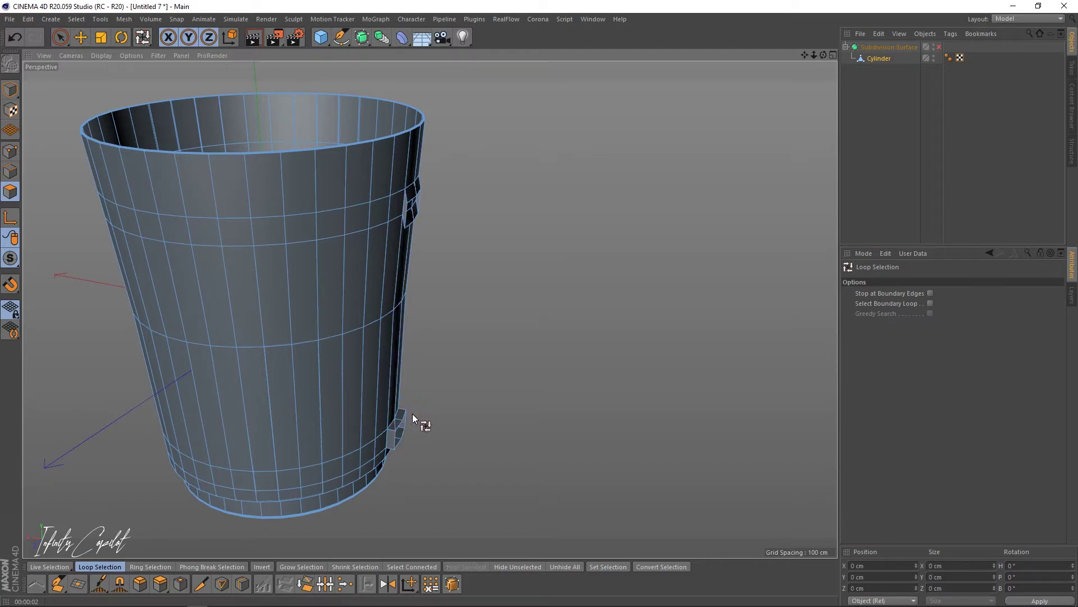
pyautogui.scroll(3, 436, 358)
pyautogui.scroll(2, 385, 458)
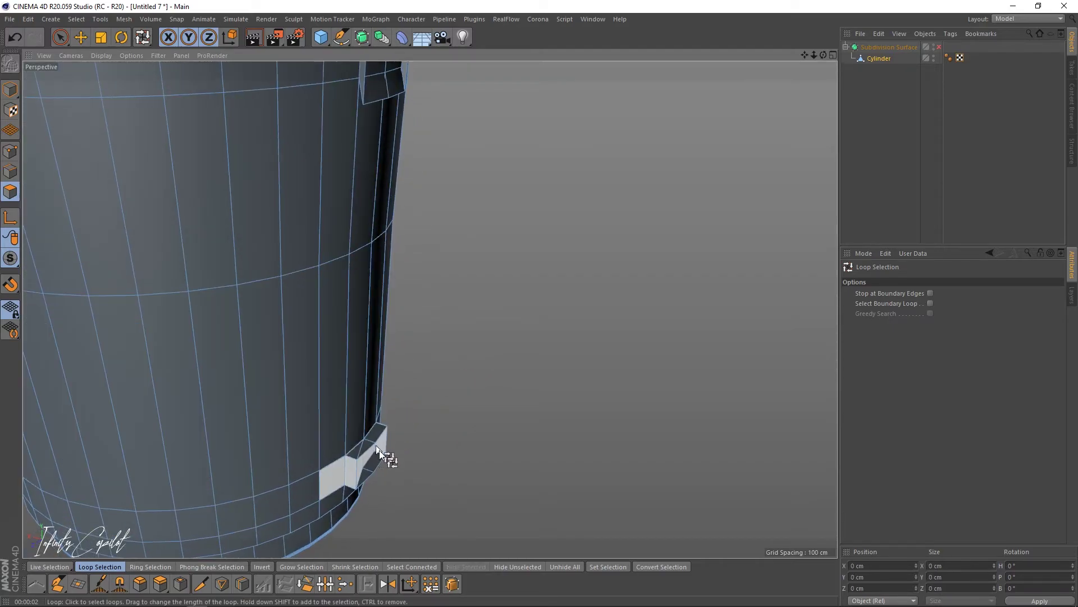
pyautogui.click(355, 455)
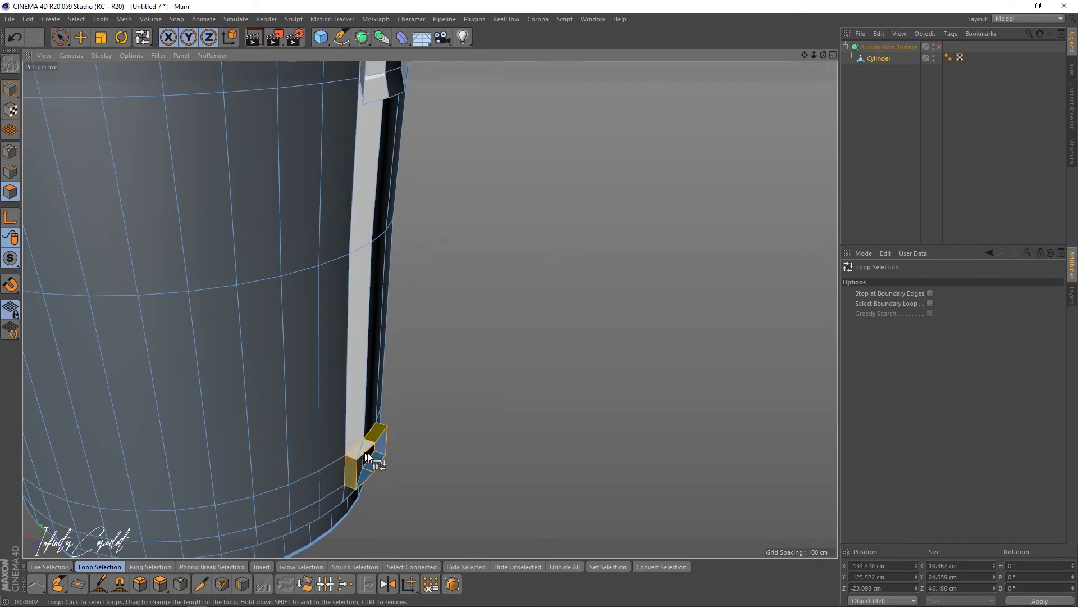
pyautogui.press('Delete')
pyautogui.keyDown('alt'); pyautogui.moveTo(346, 439); pyautogui.dragTo(218, 393); pyautogui.keyUp('alt')
pyautogui.press('9')
pyautogui.click(350, 479)
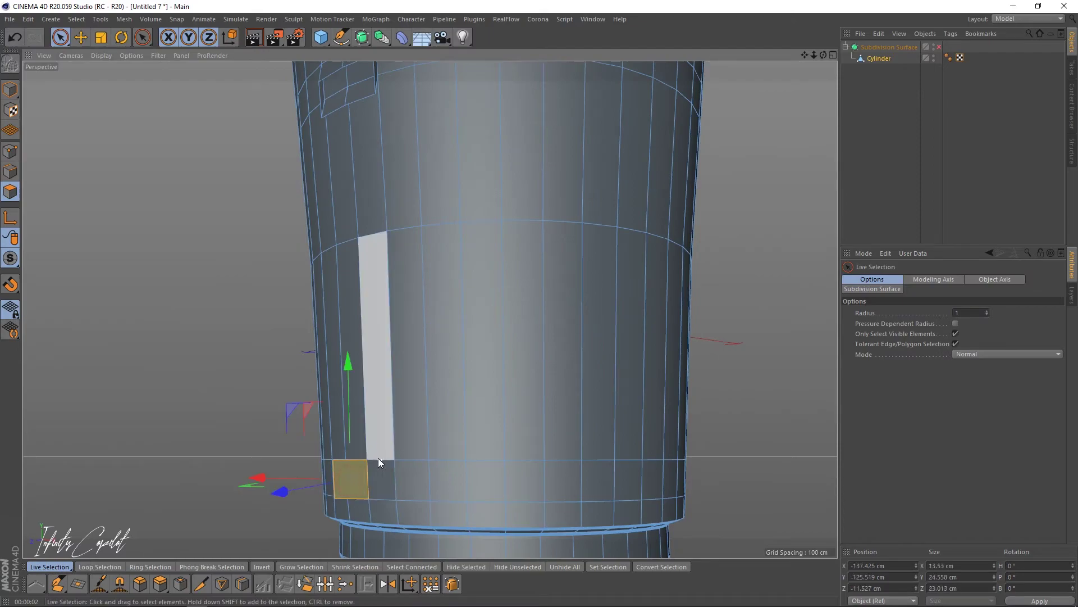
pyautogui.press('Delete')
# Delete the leftover upper, lower and side polygons around the handle's upper attachment on the cup wall.
pyautogui.keyDown('alt'); pyautogui.moveTo(401, 229); pyautogui.dragTo(422, 329, button='middle'); pyautogui.keyUp('alt')
pyautogui.keyDown('alt'); pyautogui.moveTo(431, 308); pyautogui.dragTo(375, 362, button='right'); pyautogui.keyUp('alt')
pyautogui.keyDown('alt'); pyautogui.moveTo(366, 262); pyautogui.dragTo(520, 239); pyautogui.keyUp('alt')
pyautogui.keyDown('alt'); pyautogui.moveTo(372, 232); pyautogui.dragTo(520, 194, button='right'); pyautogui.keyUp('alt')
pyautogui.keyDown('alt'); pyautogui.moveTo(363, 216); pyautogui.dragTo(330, 217); pyautogui.keyUp('alt')
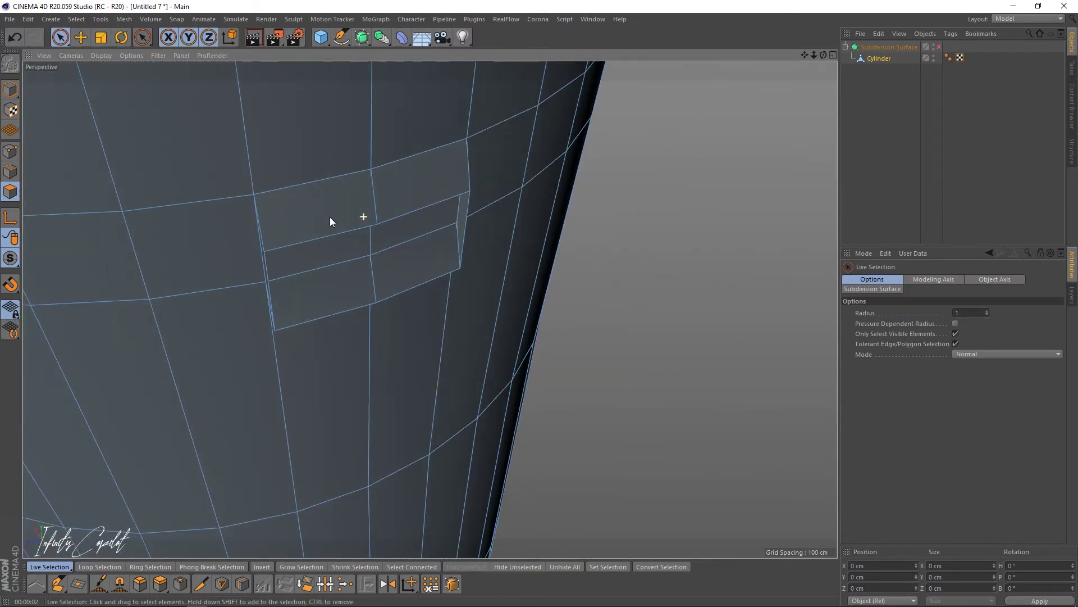
pyautogui.click(330, 215)
pyautogui.keyDown('shift'); pyautogui.click(401, 204); pyautogui.keyUp('shift')
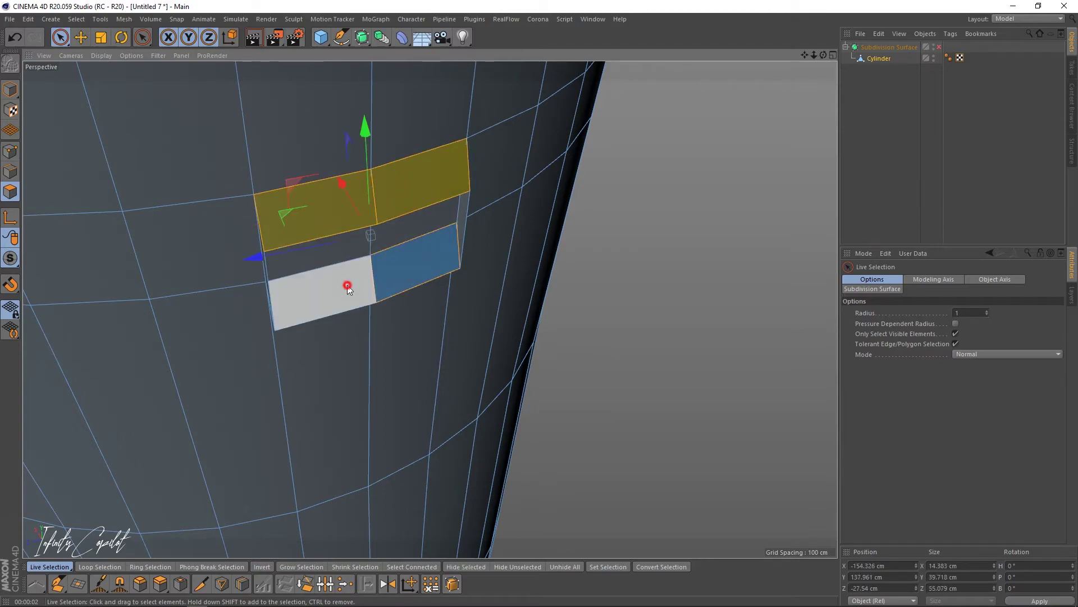
pyautogui.press('Delete')
pyautogui.keyDown('alt'); pyautogui.moveTo(427, 214); pyautogui.dragTo(452, 207); pyautogui.keyUp('alt')
pyautogui.click(455, 207)
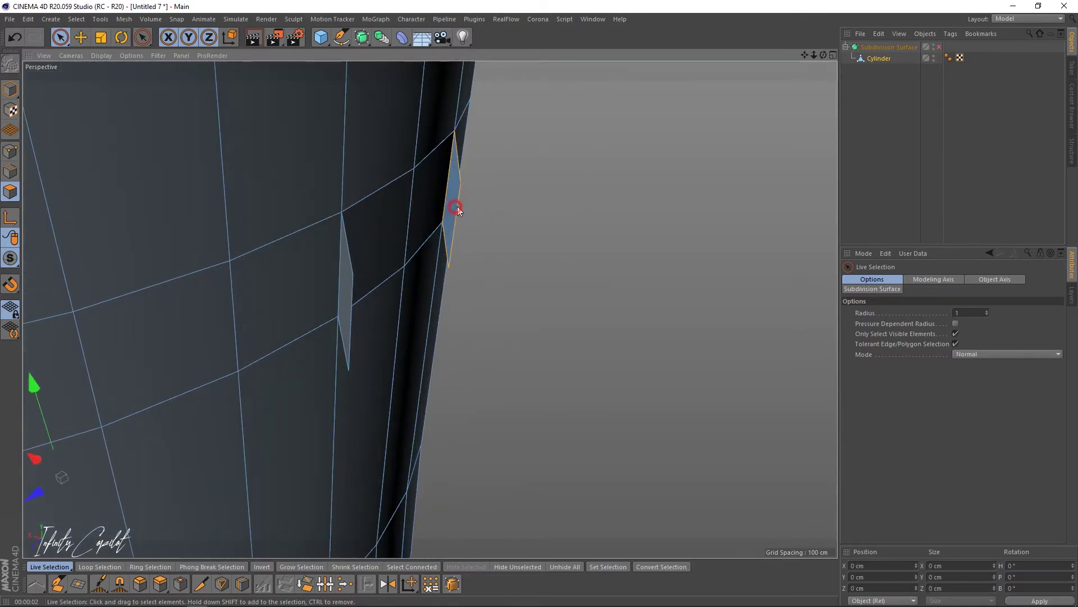
pyautogui.press('Delete')
pyautogui.click(347, 286)
pyautogui.press('Delete')
# Add a Rectangle spline, move it along the X axis toward the cup's handle side and switch to point editing.
pyautogui.scroll(-10, 444, 212)
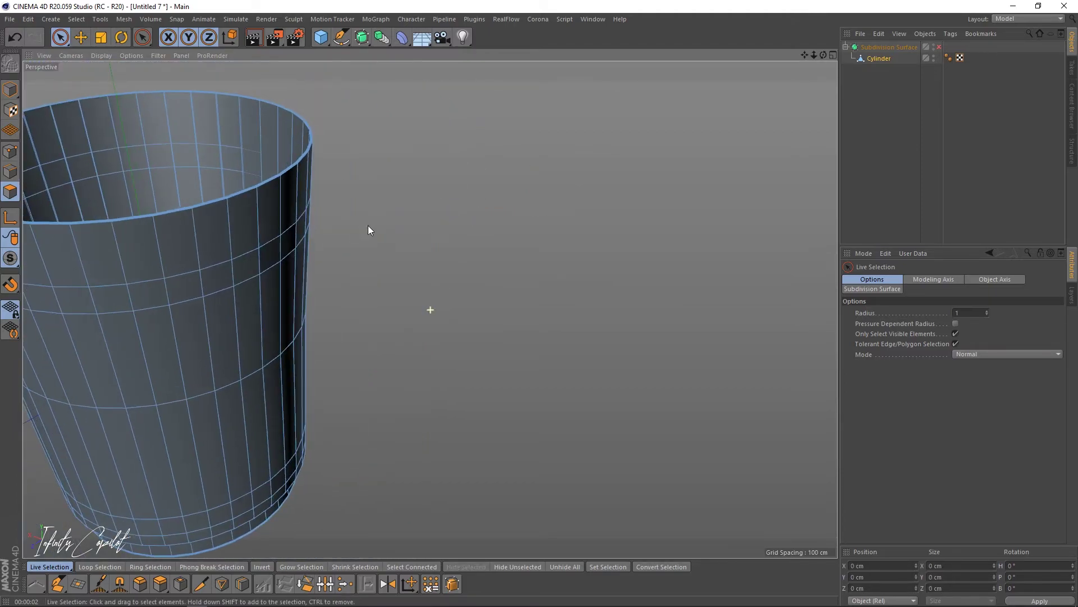
pyautogui.click(341, 37)
pyautogui.click(467, 134)
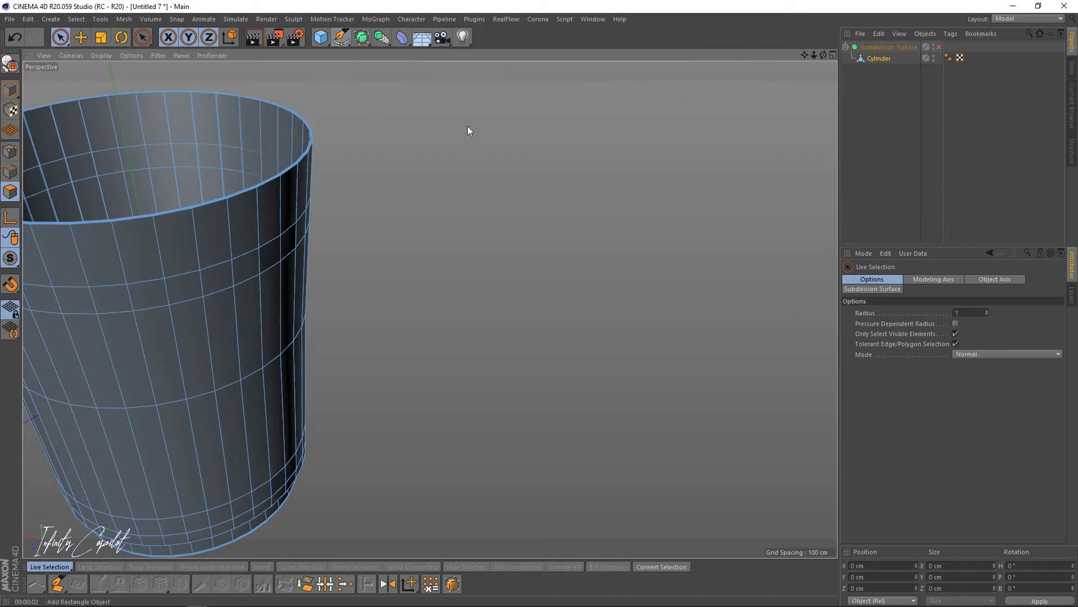
pyautogui.keyDown('alt'); pyautogui.moveTo(353, 212); pyautogui.dragTo(171, 311); pyautogui.keyUp('alt')
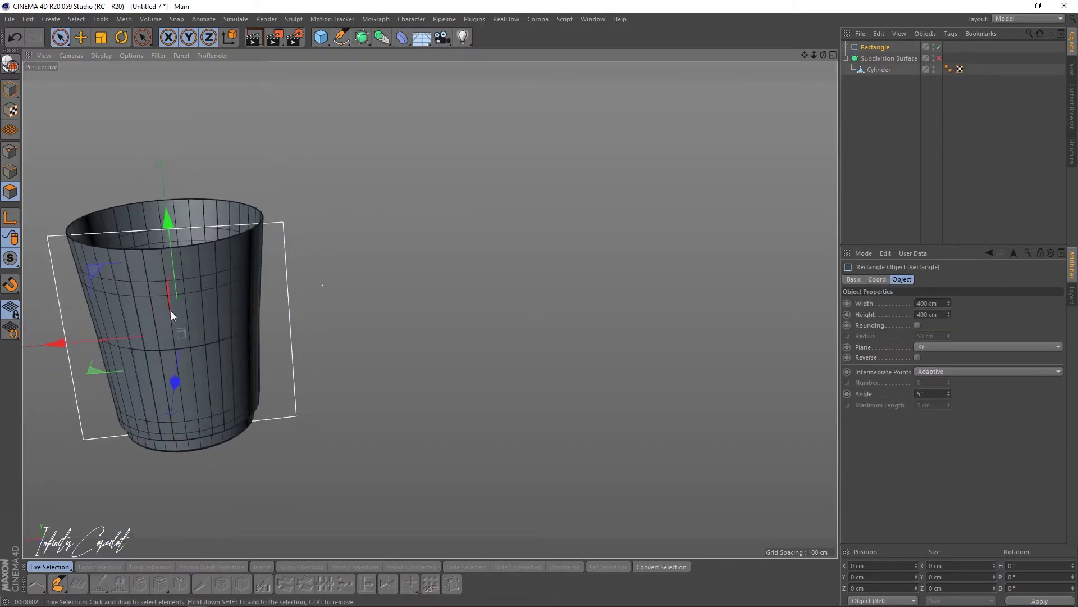
pyautogui.moveTo(79, 342); pyautogui.dragTo(177, 326)
pyautogui.click(11, 150)
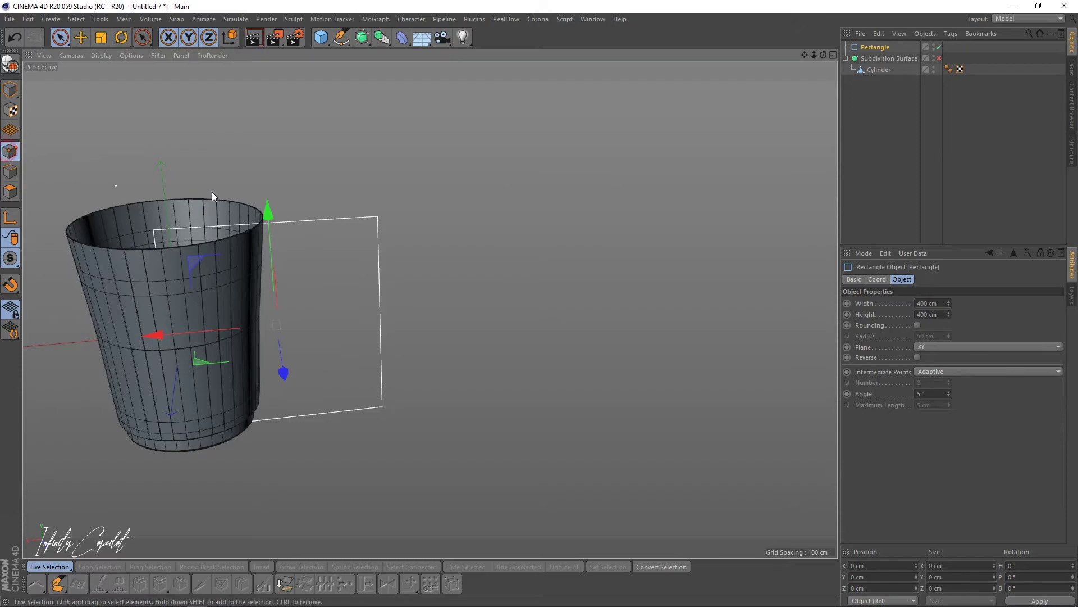
# Raise the rectangle spline slightly along Y and scale it down uniformly to about 281 cm per side.
pyautogui.moveTo(268, 214); pyautogui.dragTo(272, 201)
pyautogui.press('t')
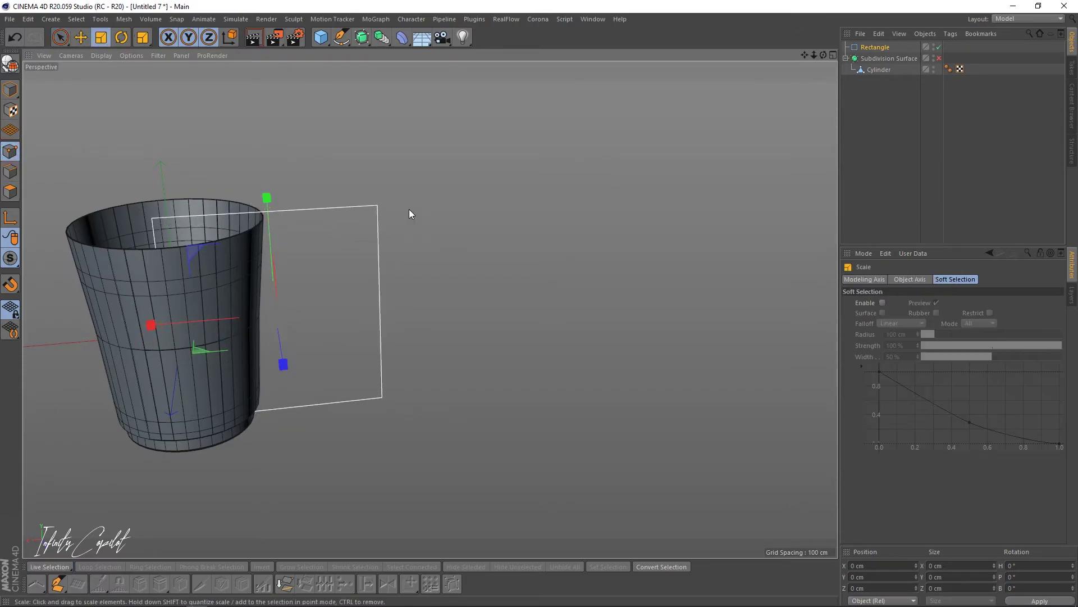
pyautogui.moveTo(433, 198); pyautogui.dragTo(353, 221)
pyautogui.keyDown('alt'); pyautogui.moveTo(284, 245); pyautogui.dragTo(67, 246); pyautogui.keyUp('alt')
pyautogui.moveTo(402, 241); pyautogui.dragTo(371, 245)
pyautogui.scroll(3, 263, 265)
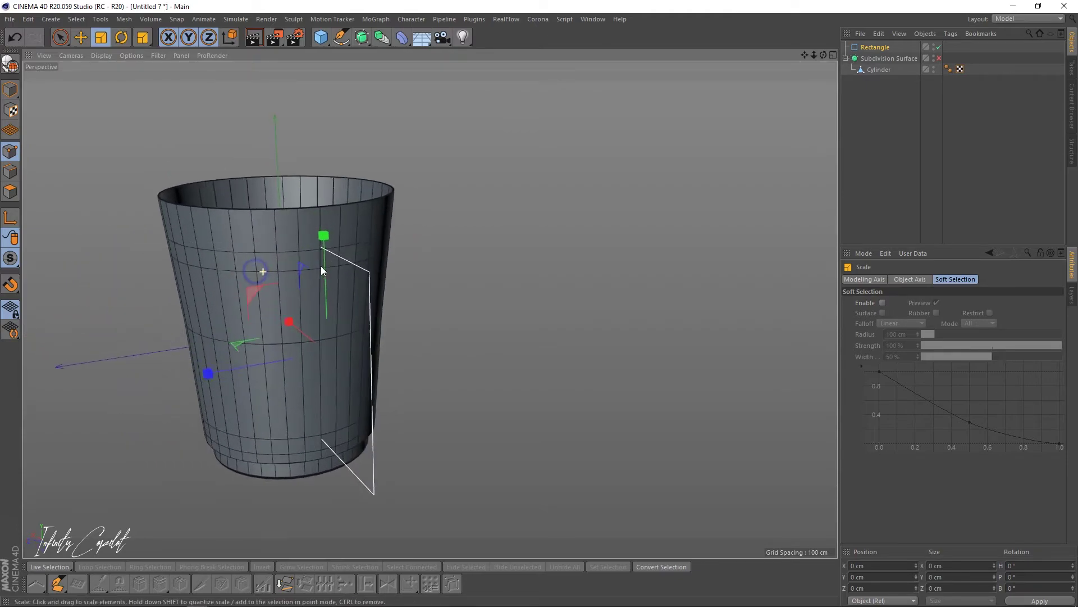
# Show the Front view at full size and restore its default framing.
pyautogui.middleClick(305, 236)
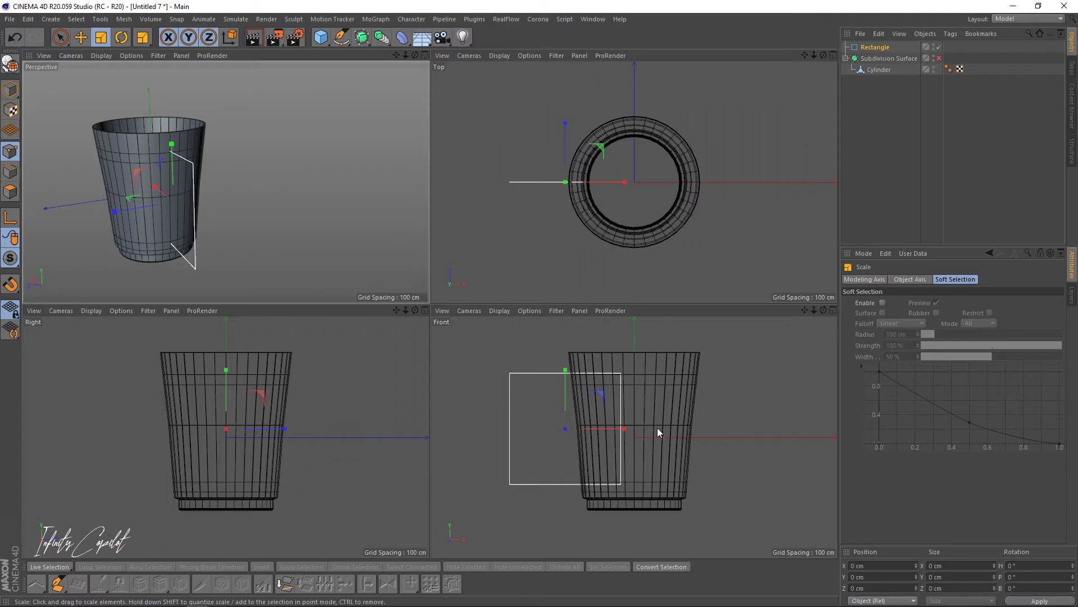
pyautogui.moveTo(827, 312); pyautogui.dragTo(826, 311)
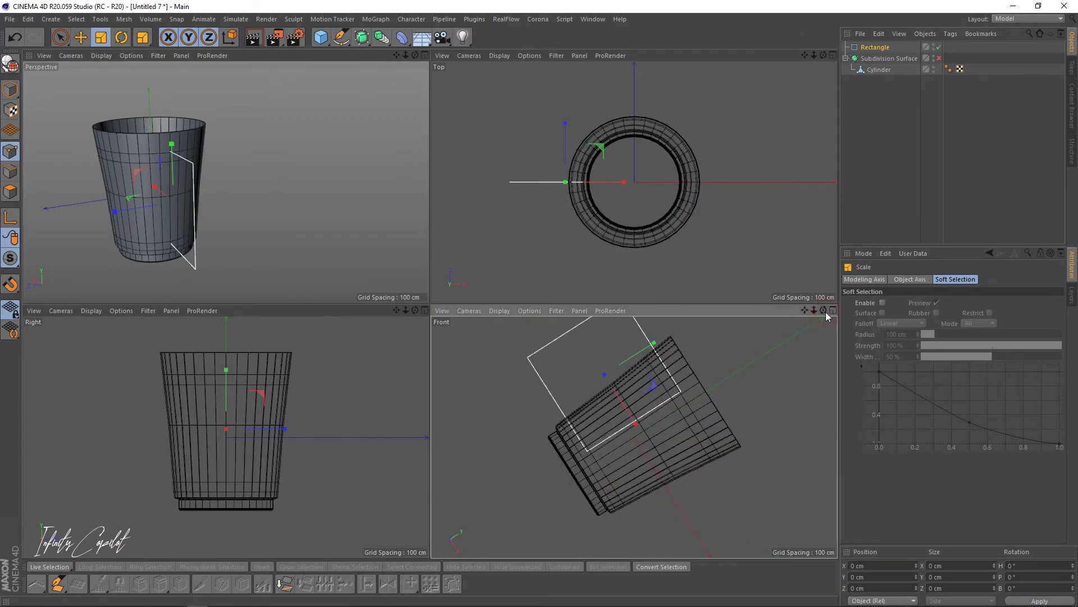
pyautogui.click(832, 310)
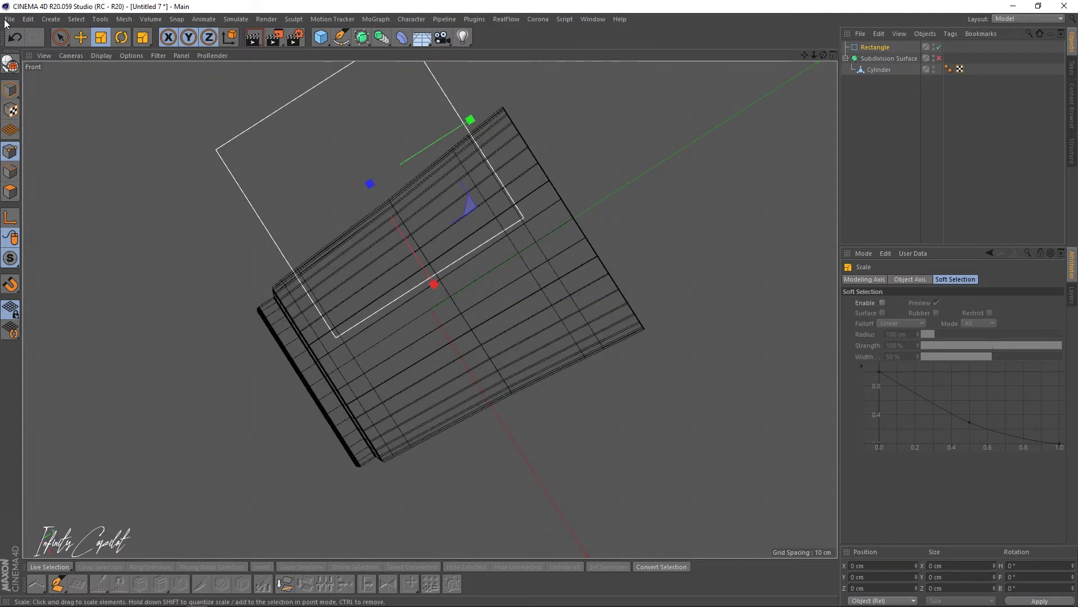
pyautogui.click(44, 56)
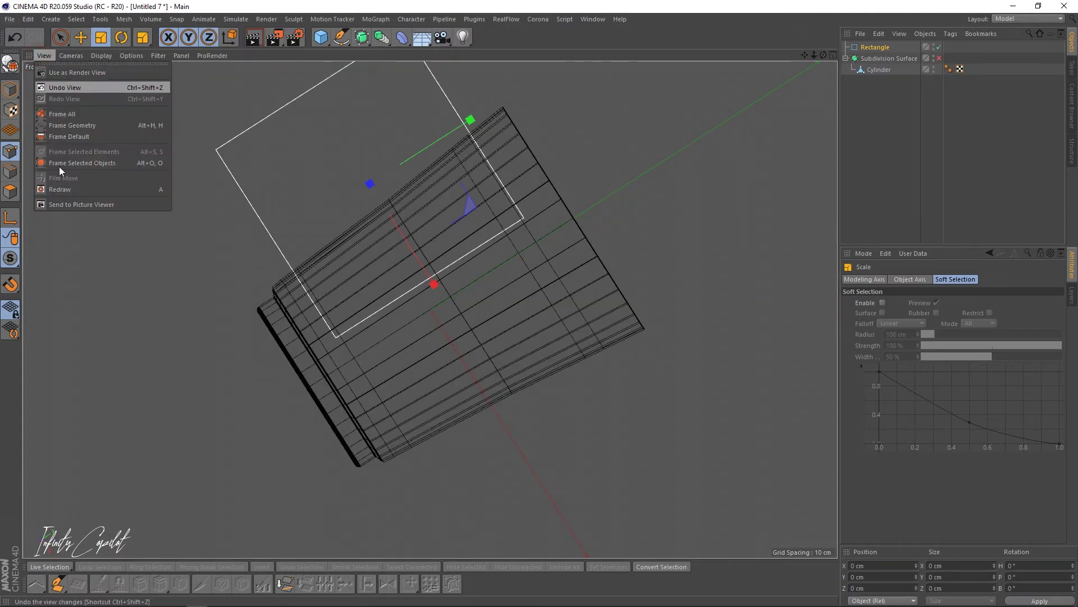
pyautogui.click(73, 136)
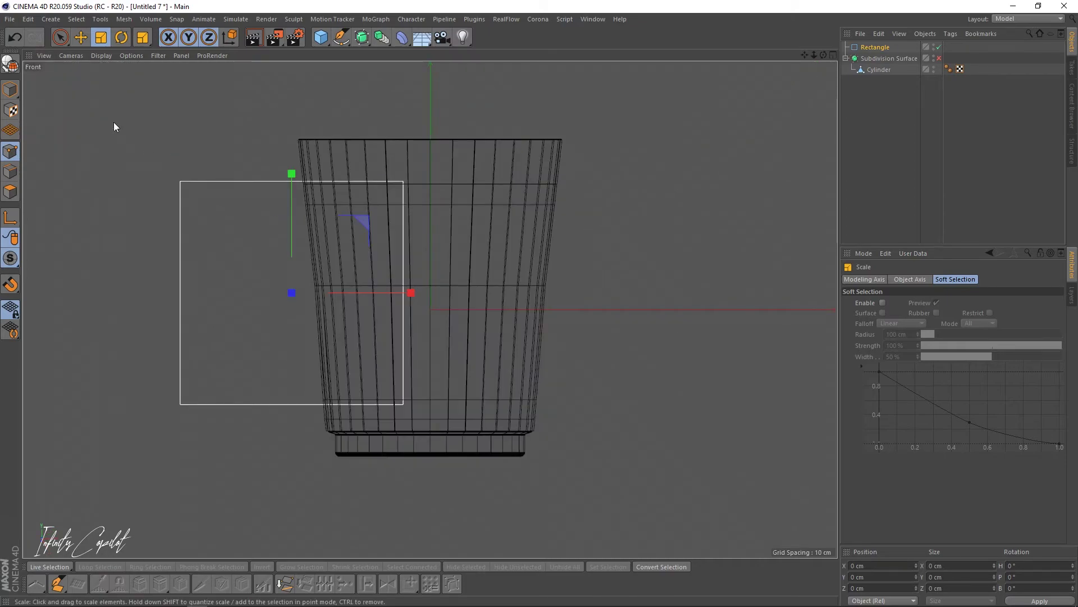
# Make the rectangle editable and disconnect its two points inside the cup to open that side of the spline.
pyautogui.press('c')
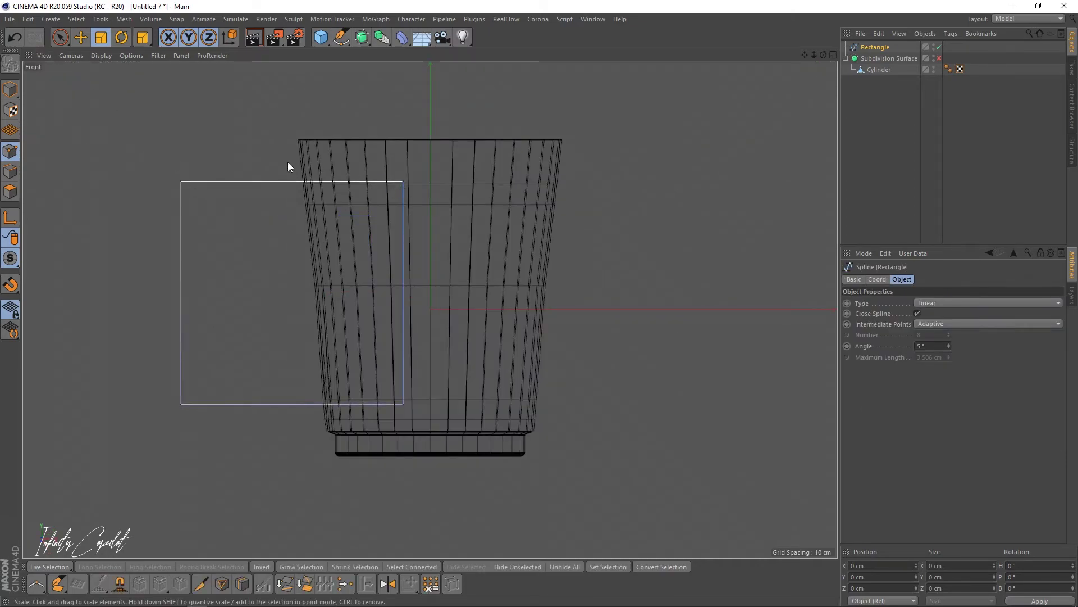
pyautogui.click(69, 42)
pyautogui.click(112, 70)
pyautogui.moveTo(472, 137); pyautogui.dragTo(348, 486)
pyautogui.rightClick(628, 261)
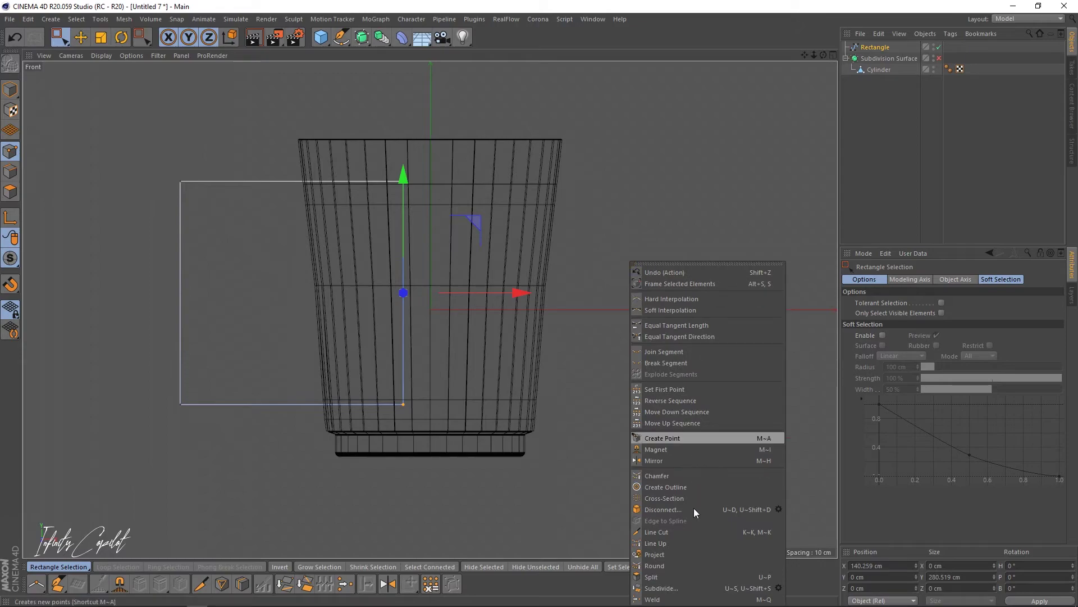
pyautogui.click(674, 511)
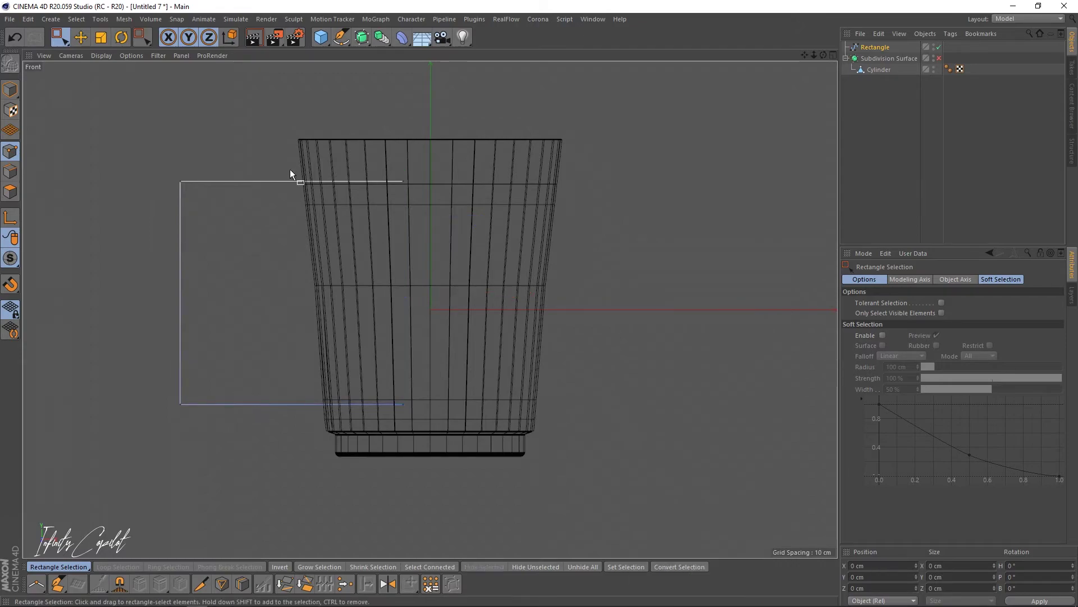
# Chamfer the spline's two outer corner points with a radius of 102 cm.
pyautogui.moveTo(133, 154); pyautogui.dragTo(247, 452)
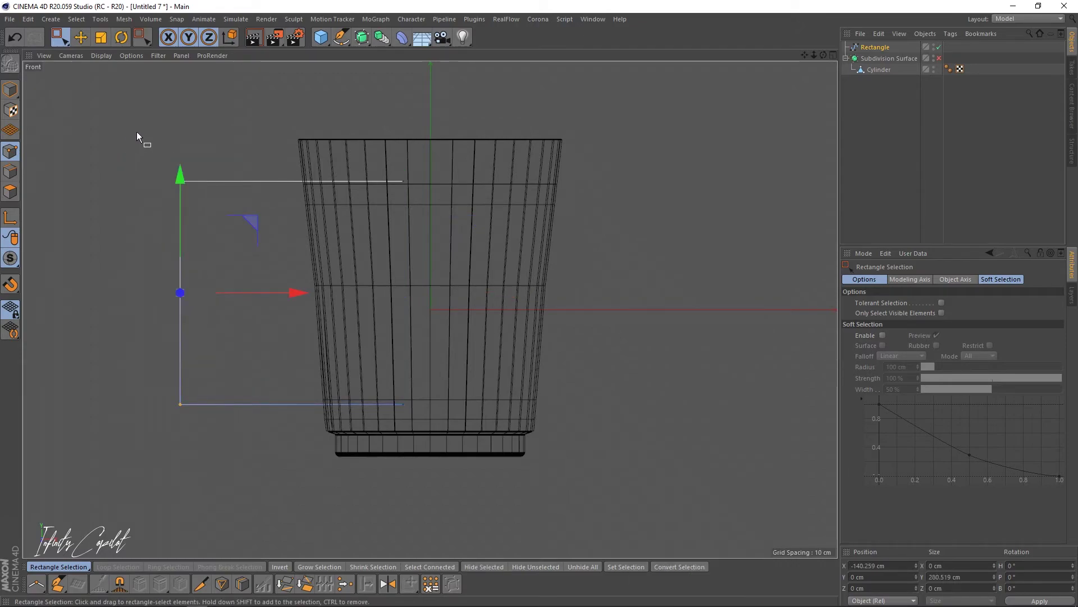
pyautogui.rightClick(113, 178)
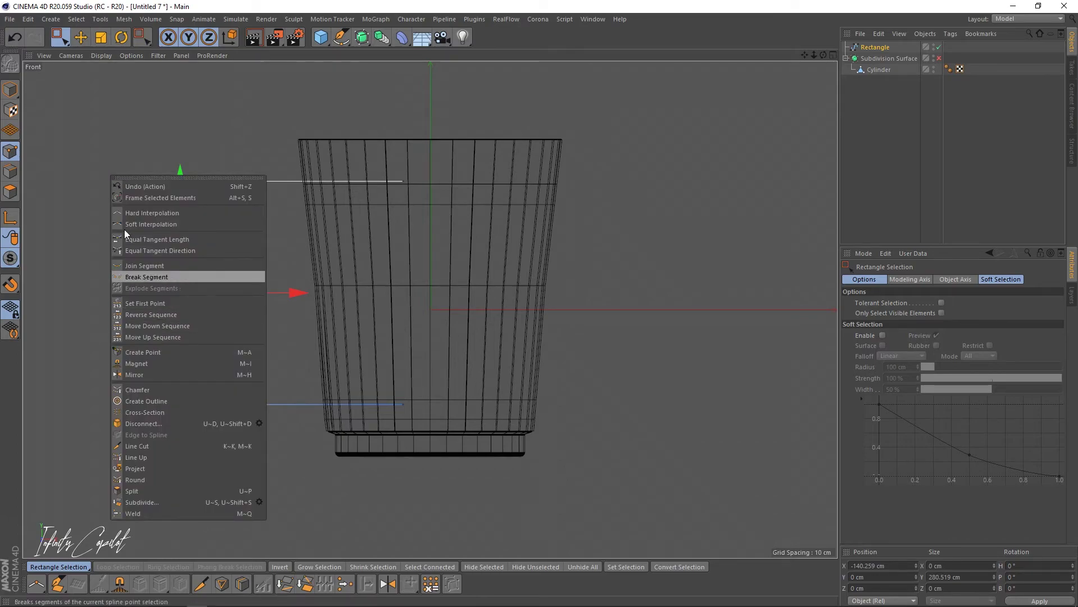
pyautogui.click(139, 391)
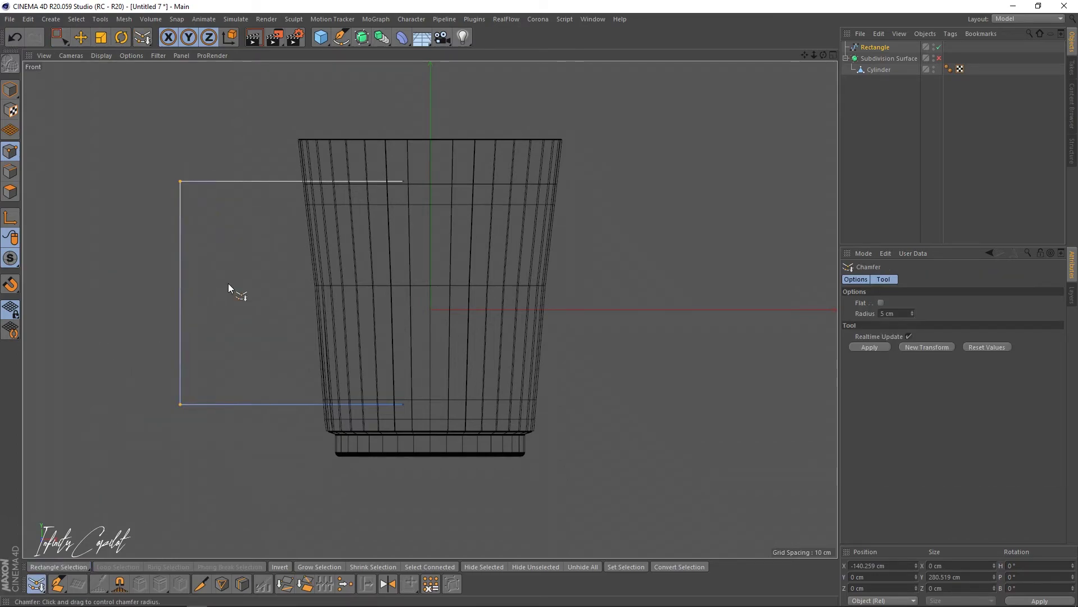
pyautogui.click(875, 347)
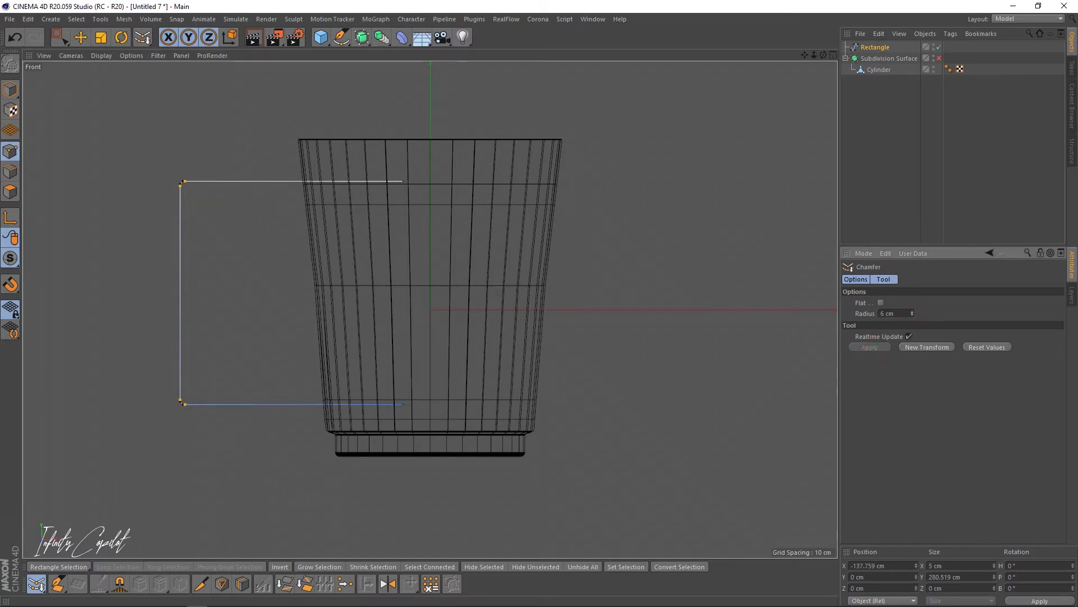
pyautogui.moveTo(912, 311); pyautogui.dragTo(912, 311)
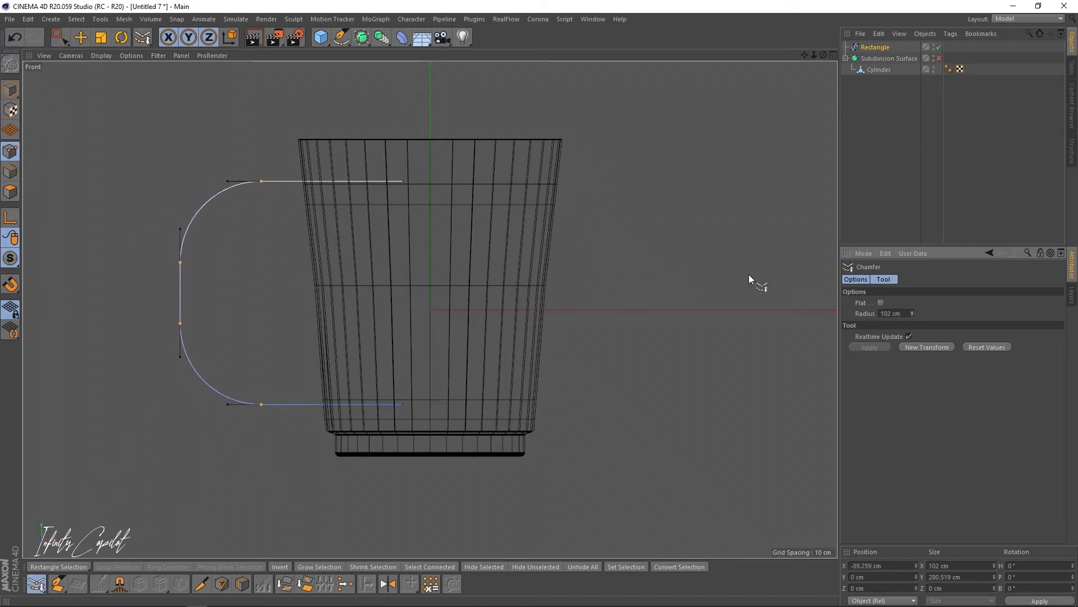
pyautogui.click(11, 89)
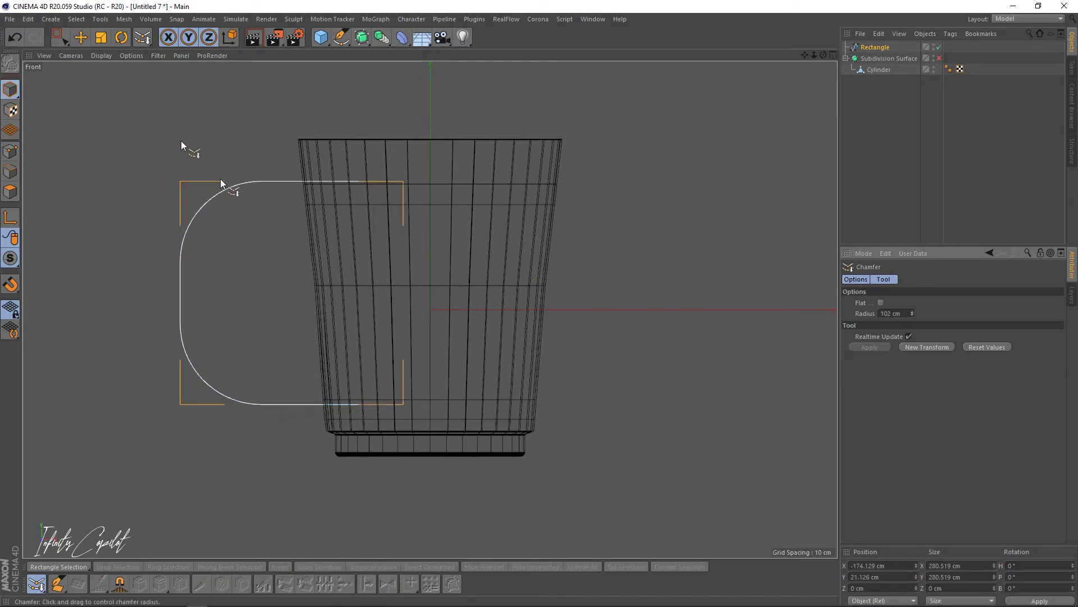
pyautogui.moveTo(65, 42); pyautogui.dragTo(82, 54)
pyautogui.click(10, 151)
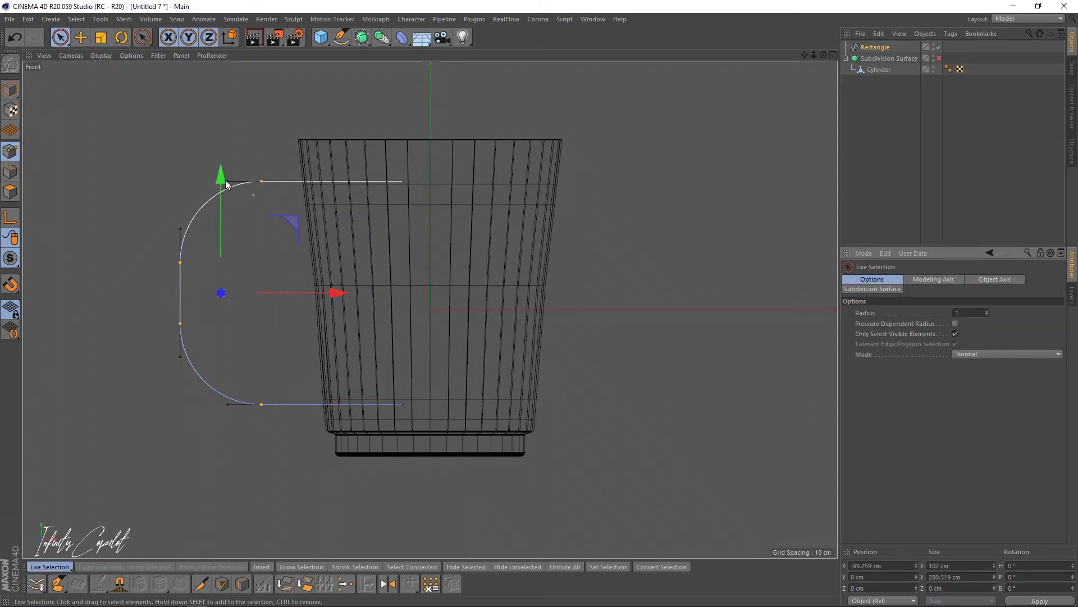
pyautogui.hotkey('ctrl', 'z')
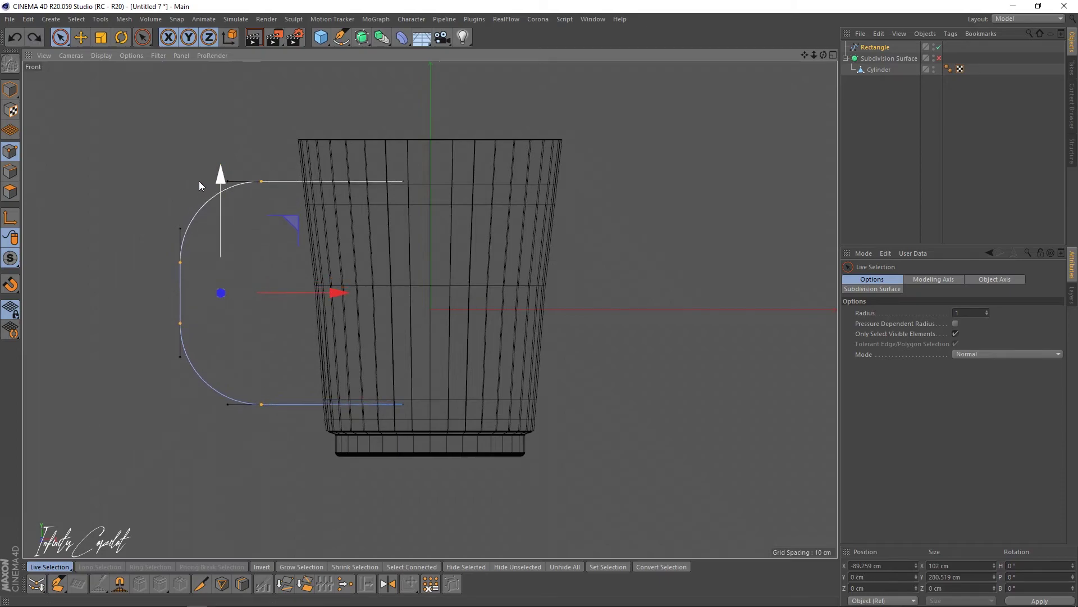
# Move the upper arm's bend point to about X -46 cm, Y 172 cm and lower the upper end point to about Y 101 cm.
pyautogui.moveTo(60, 37); pyautogui.dragTo(93, 74)
pyautogui.moveTo(276, 137); pyautogui.dragTo(225, 211)
pyautogui.moveTo(264, 84); pyautogui.dragTo(268, 59)
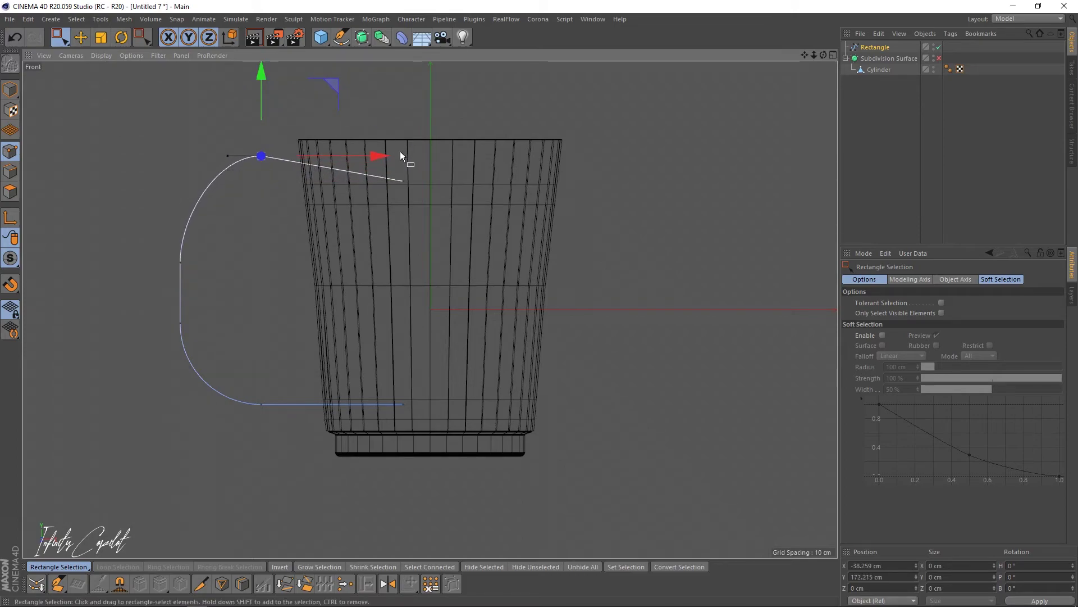
pyautogui.moveTo(419, 162); pyautogui.dragTo(403, 180)
pyautogui.moveTo(406, 90); pyautogui.dragTo(394, 107)
pyautogui.moveTo(227, 180); pyautogui.dragTo(228, 181)
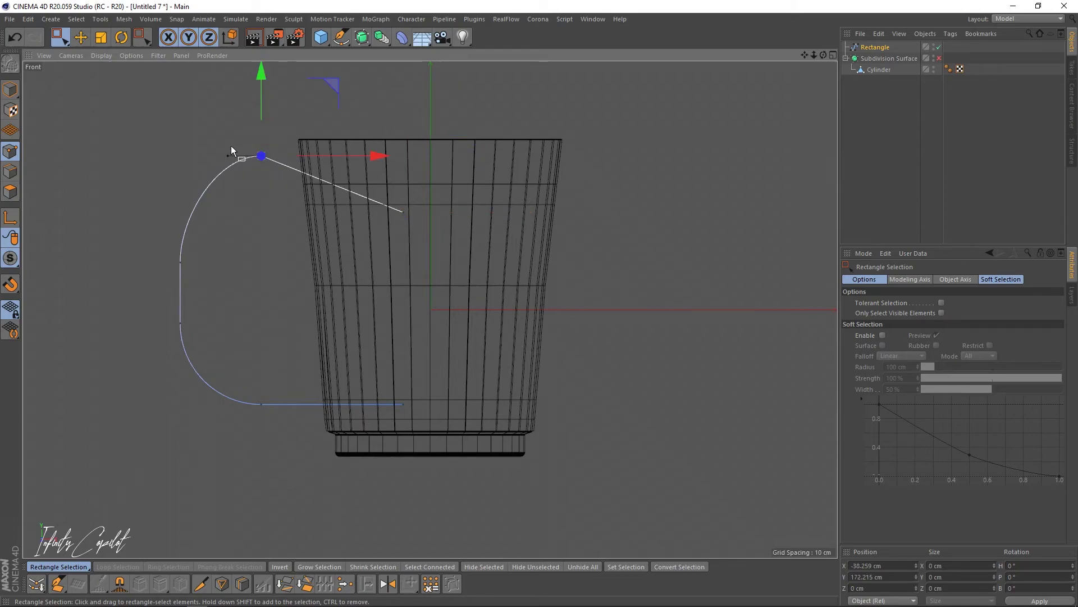
pyautogui.moveTo(365, 160)
pyautogui.mouseDown()
pyautogui.moveTo(344, 162)
pyautogui.moveTo(357, 162)
pyautogui.mouseUp()
# Move the spline's upper end point onto the cup's outer wall at about Y 148 cm.
pyautogui.moveTo(353, 221); pyautogui.dragTo(443, 193)
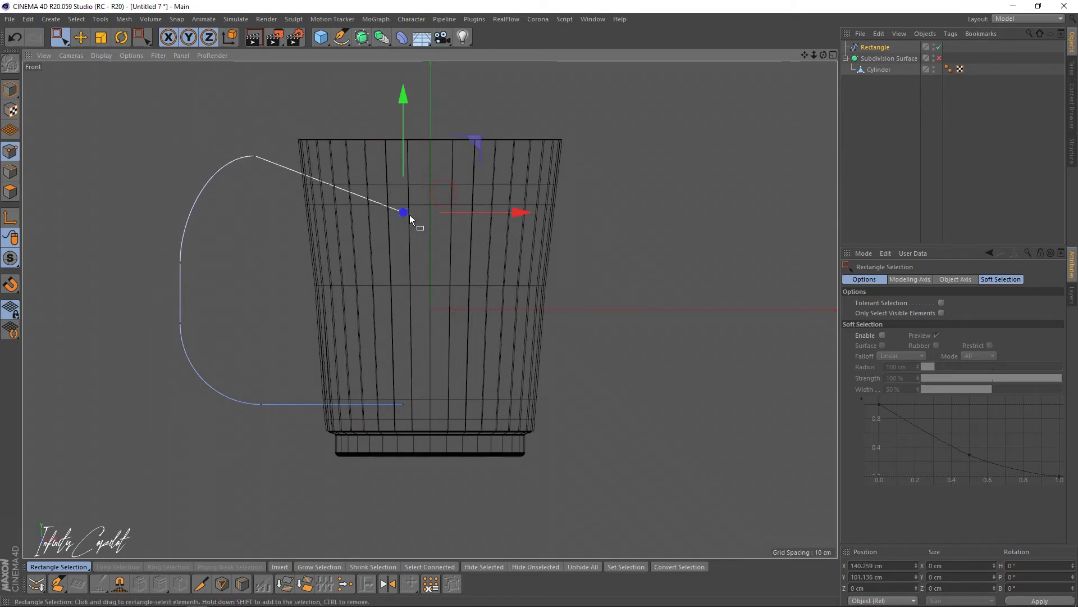
pyautogui.moveTo(405, 99); pyautogui.dragTo(415, 151)
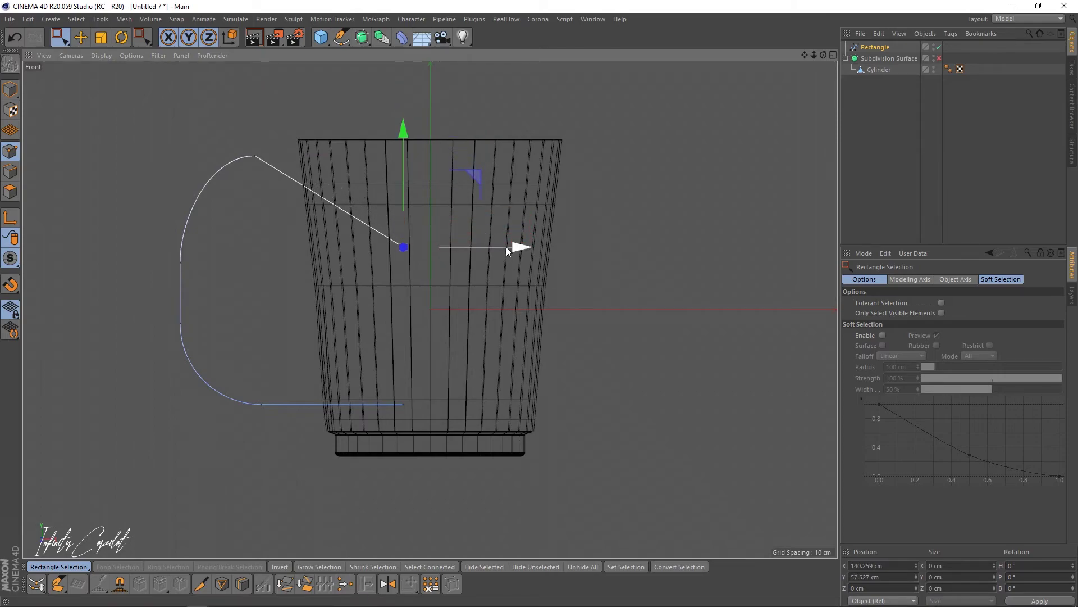
pyautogui.moveTo(469, 246); pyautogui.dragTo(430, 219)
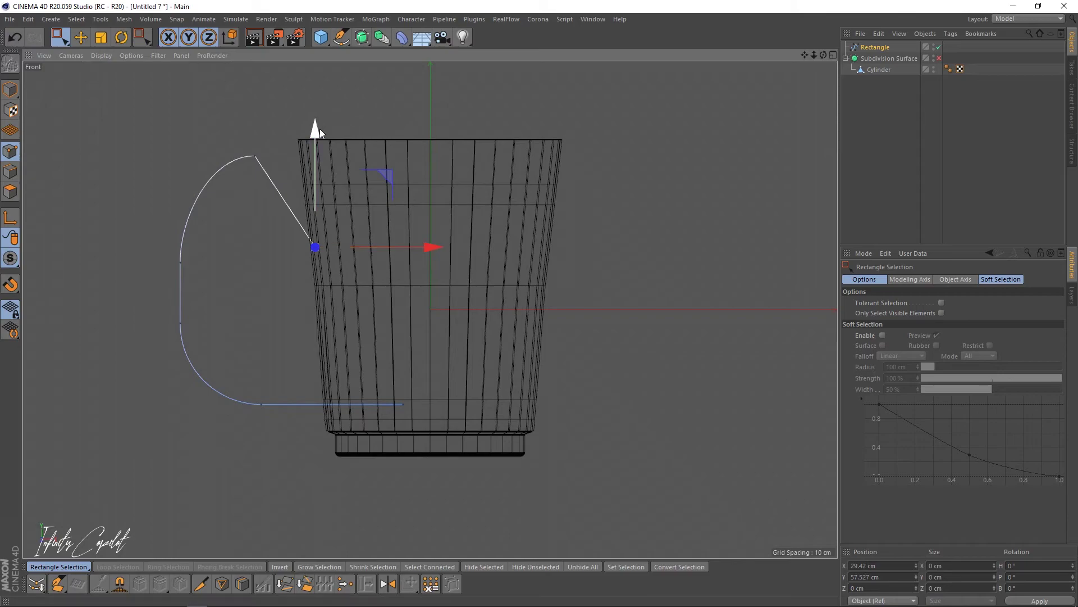
pyautogui.moveTo(318, 128); pyautogui.dragTo(325, 74)
pyautogui.scroll(5, 335, 152)
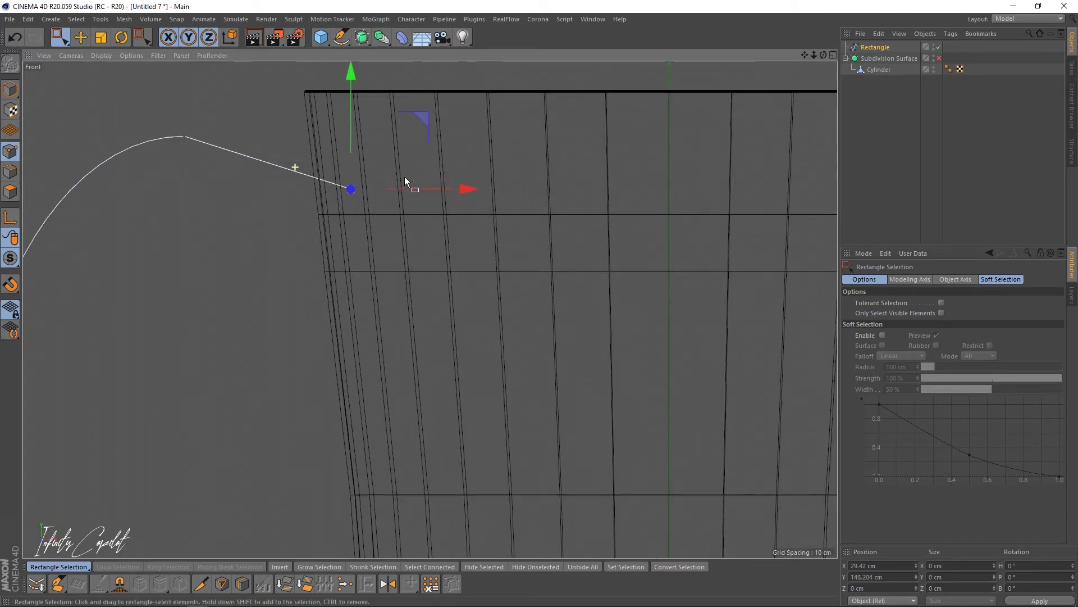
pyautogui.moveTo(469, 191); pyautogui.dragTo(436, 190)
# Shift the upper arm's bend point away from the cup along X to about -64 cm.
pyautogui.keyDown('alt'); pyautogui.moveTo(314, 144); pyautogui.dragTo(324, 144, button='middle'); pyautogui.keyUp('alt')
pyautogui.moveTo(306, 148); pyautogui.dragTo(297, 156)
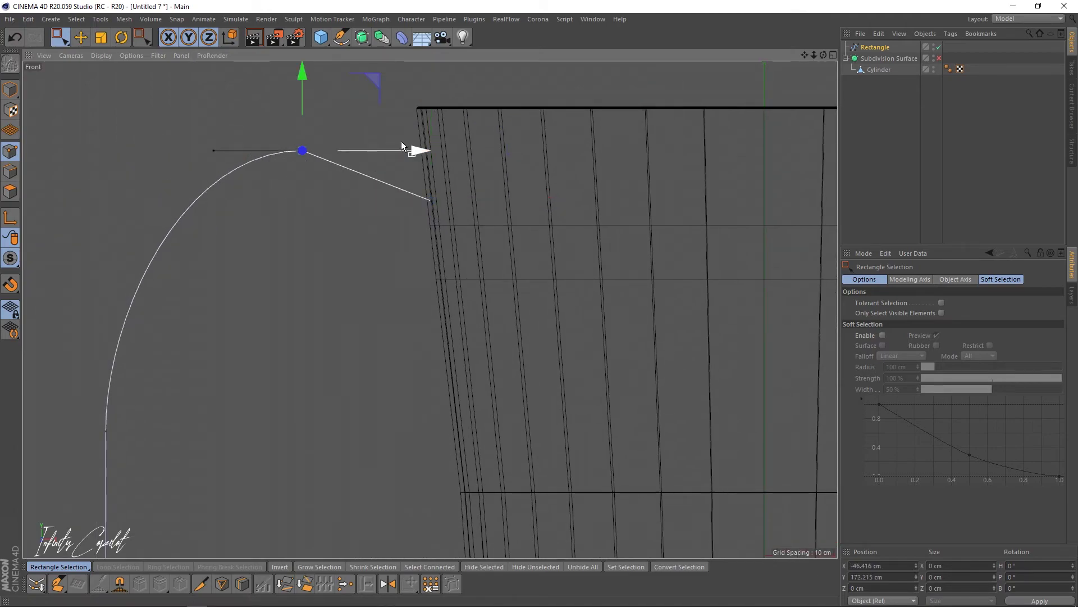
pyautogui.moveTo(418, 152); pyautogui.dragTo(386, 150)
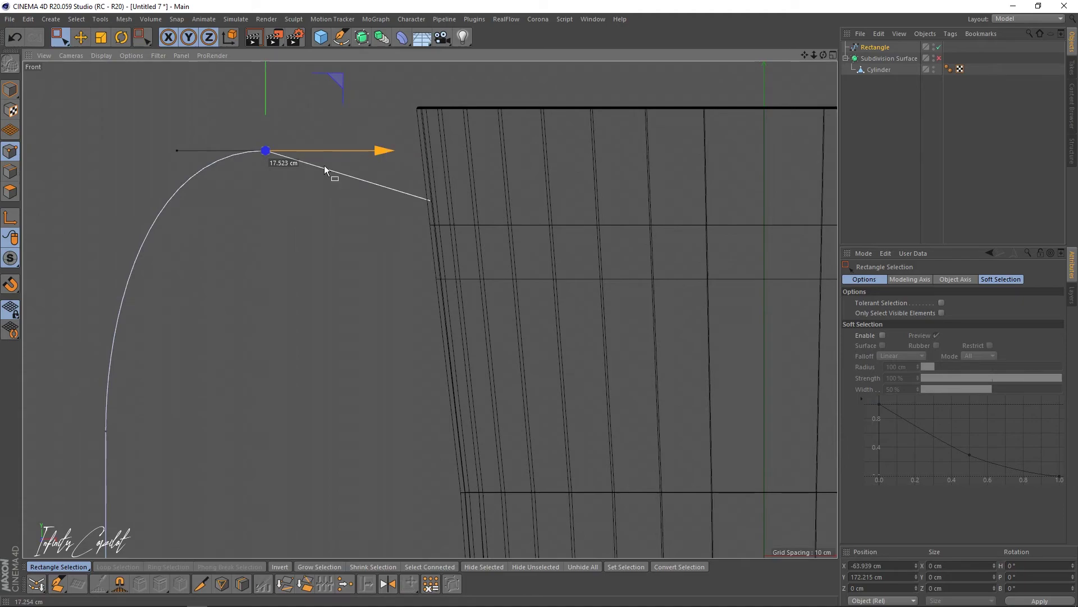
# Chamfer the upper arm's bend point with a radius of 30 cm.
pyautogui.rightClick(277, 224)
pyautogui.click(289, 438)
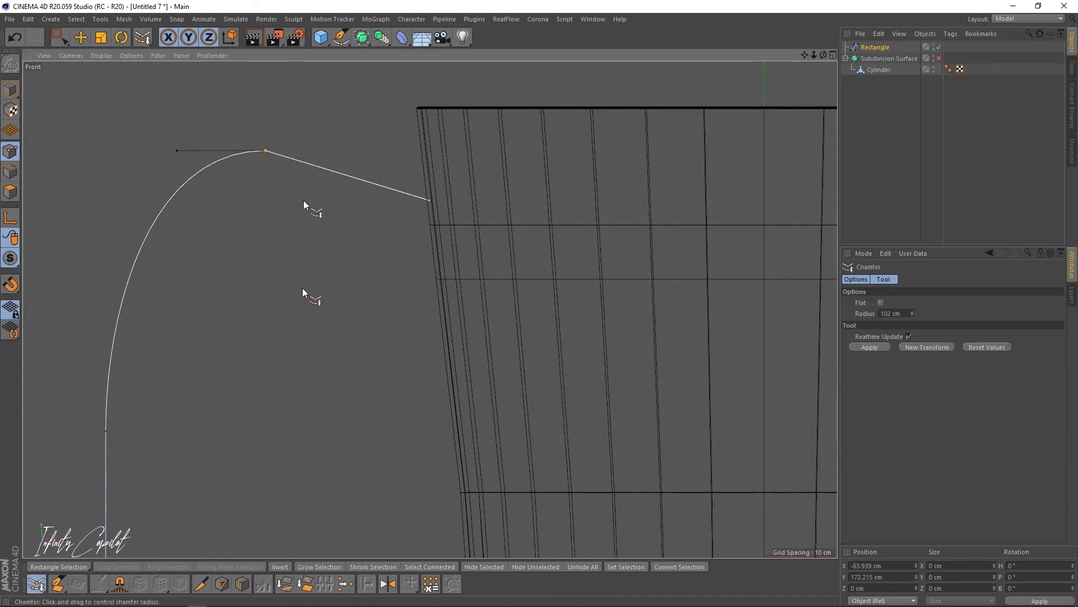
pyautogui.click(886, 346)
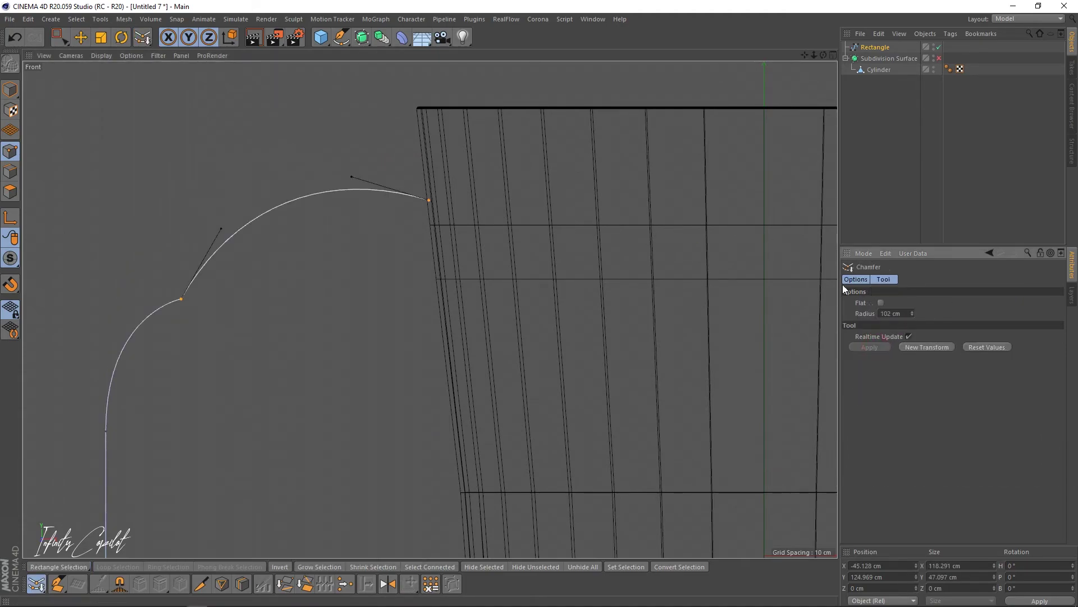
pyautogui.moveTo(913, 314); pyautogui.dragTo(911, 312)
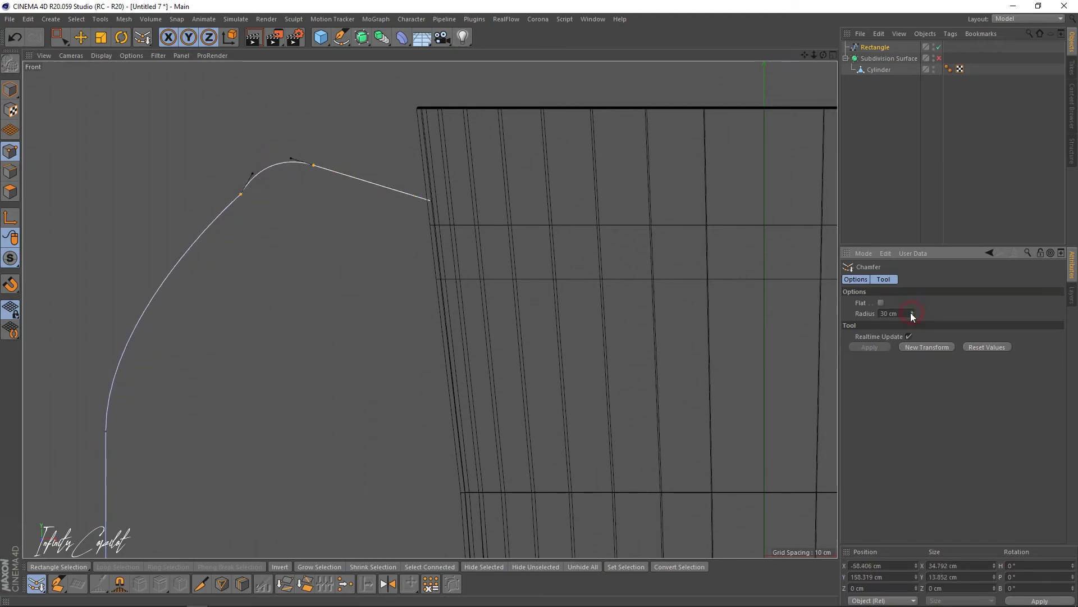
# Move the outer point of the upper chamfer away from the cup along X to about -106 cm.
pyautogui.scroll(-5, 283, 302)
pyautogui.moveTo(278, 298); pyautogui.dragTo(308, 201, button='middle')
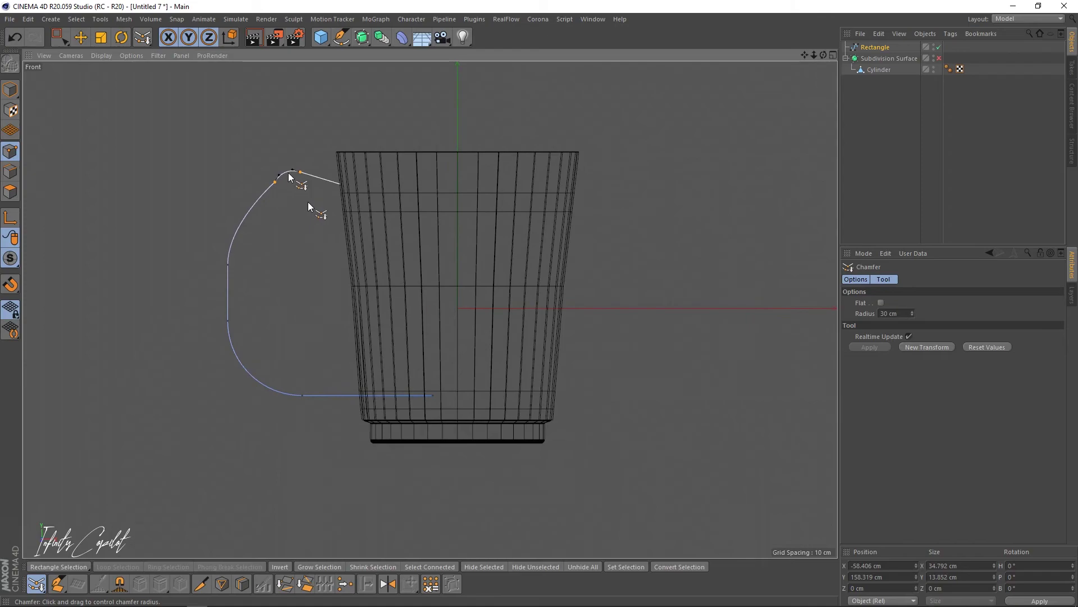
pyautogui.click(246, 167)
pyautogui.hotkey('ctrl', 'z')
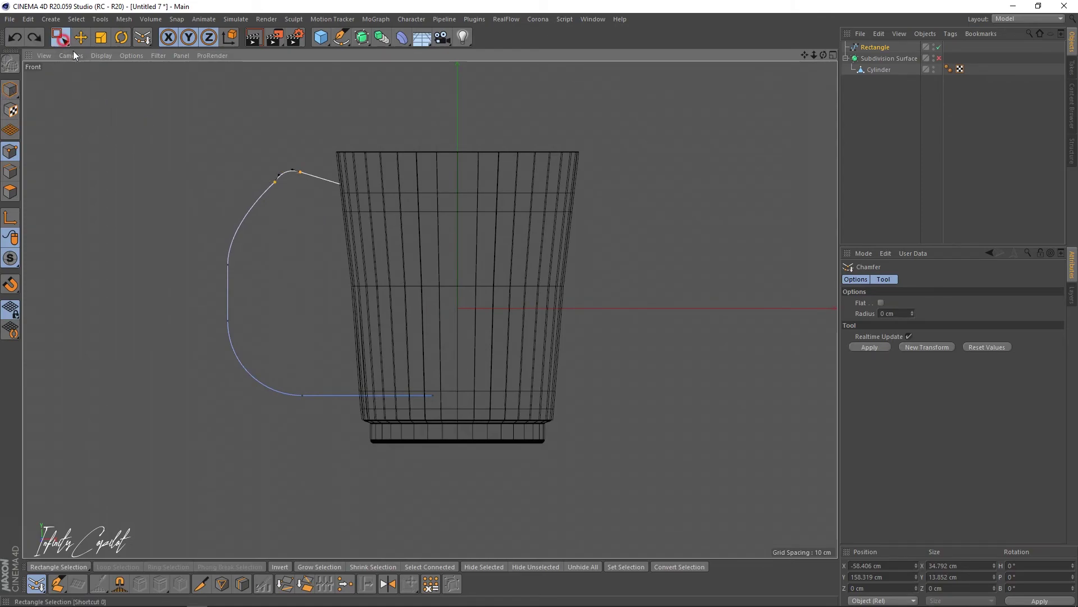
pyautogui.click(59, 37)
pyautogui.moveTo(252, 156); pyautogui.dragTo(290, 219)
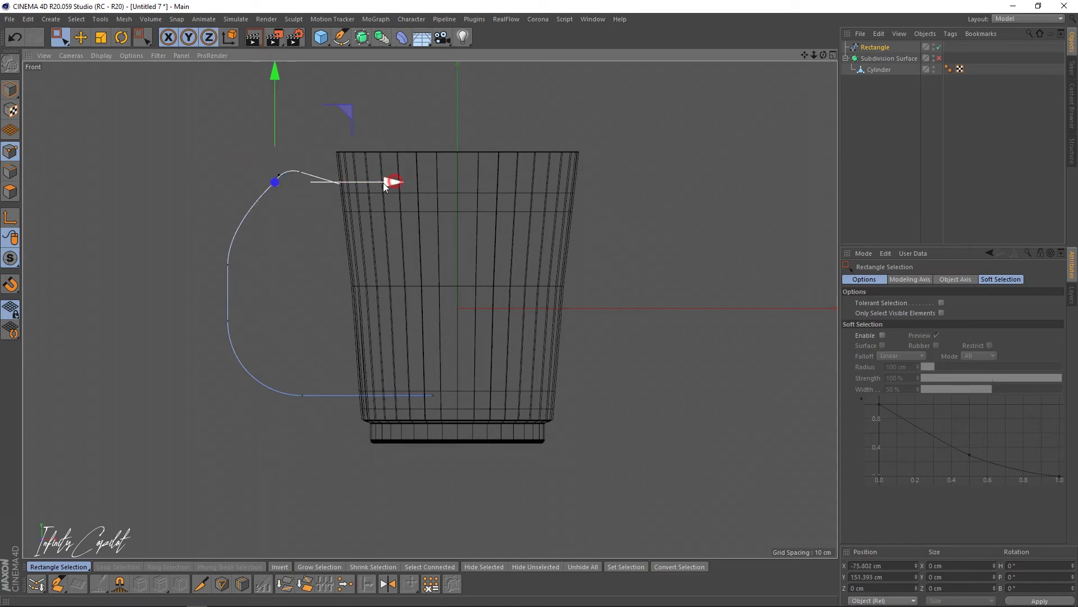
pyautogui.moveTo(383, 183); pyautogui.dragTo(372, 184)
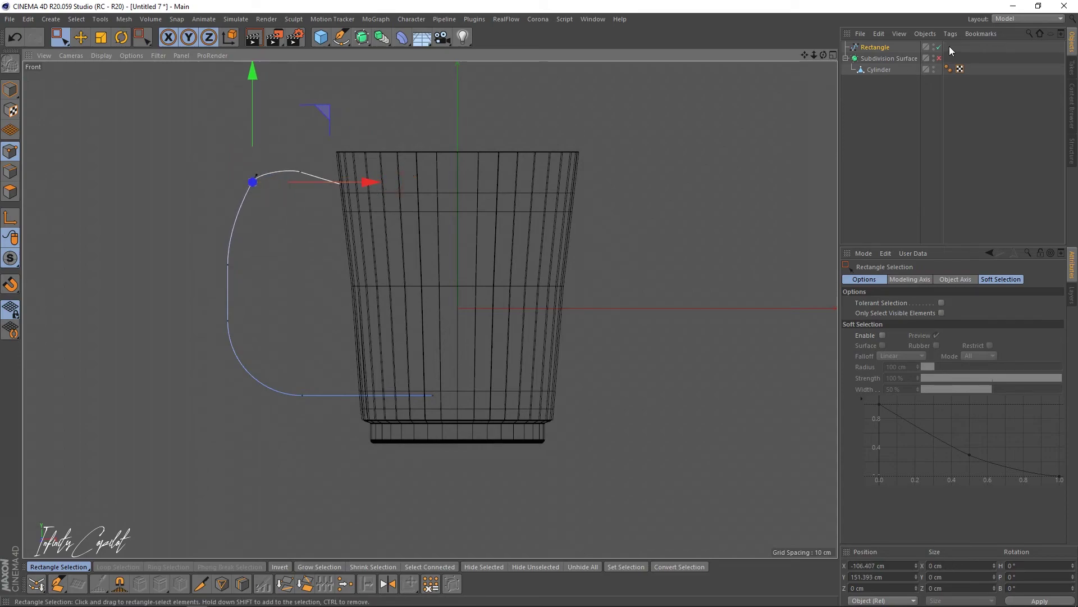
# Return to the Perspective view and examine the handle spline against the cup from above.
pyautogui.press('F1')
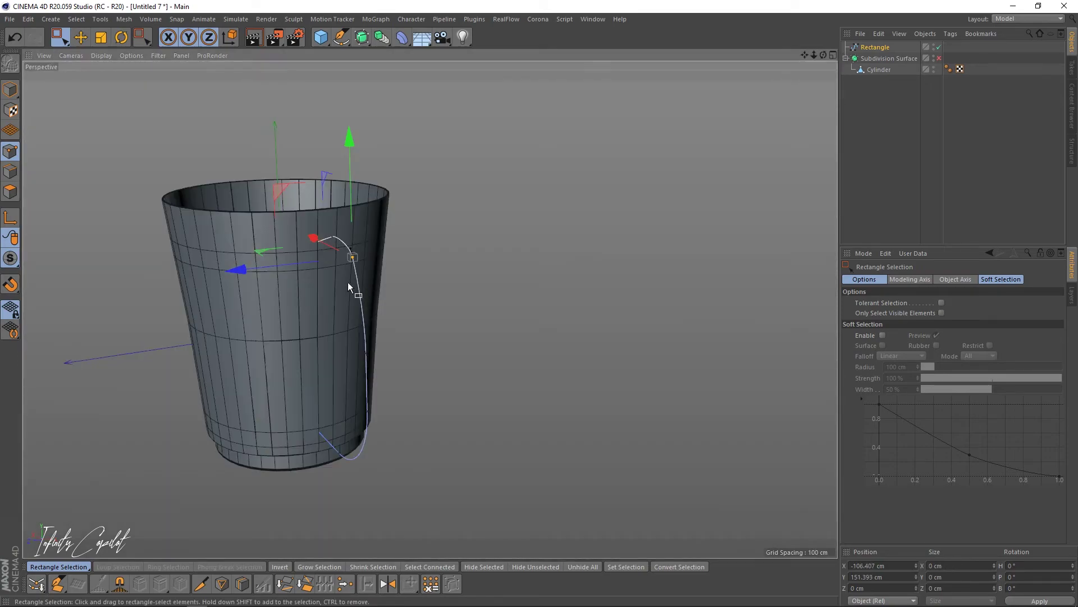
pyautogui.scroll(3, 385, 257)
pyautogui.keyDown('alt'); pyautogui.moveTo(329, 278); pyautogui.dragTo(176, 340); pyautogui.keyUp('alt')
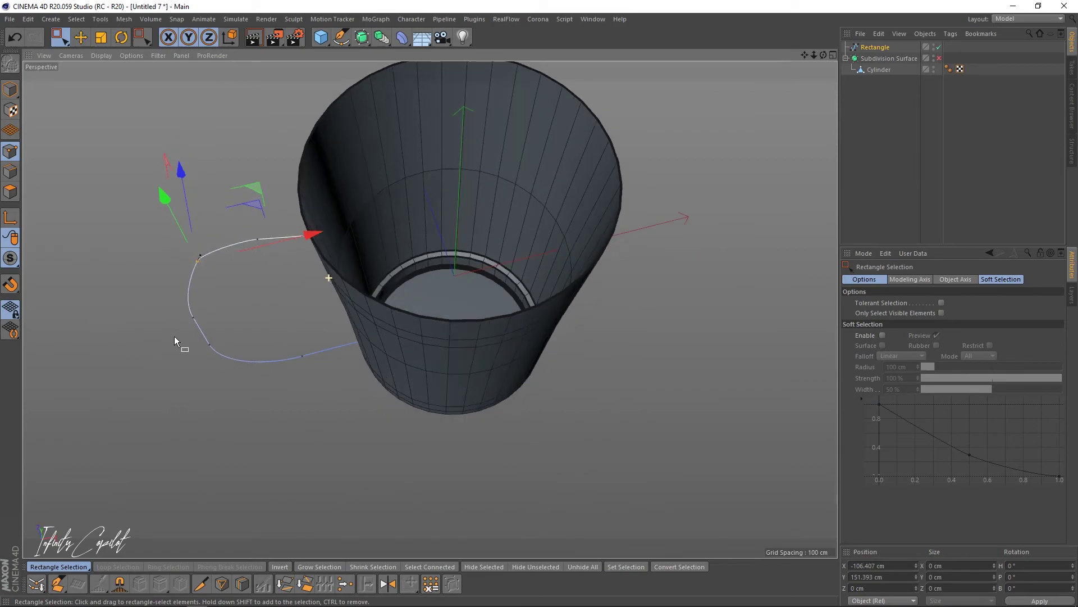
# Move the lower end point of the handle spline along X to about 44 cm so it meets the cup wall.
pyautogui.middleClick(228, 316)
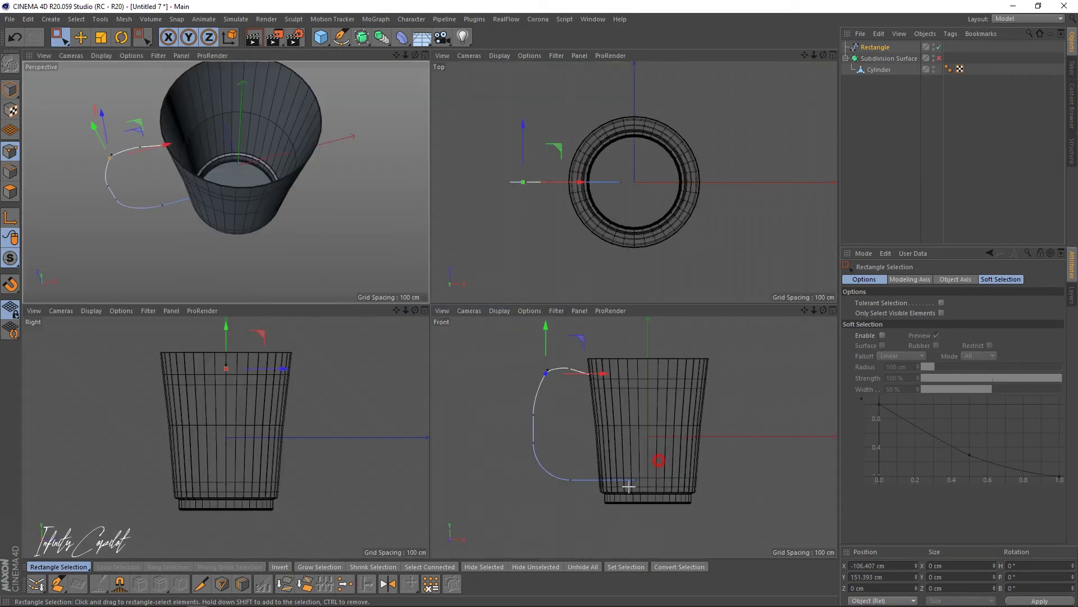
pyautogui.click(652, 484)
pyautogui.moveTo(691, 481); pyautogui.dragTo(655, 481)
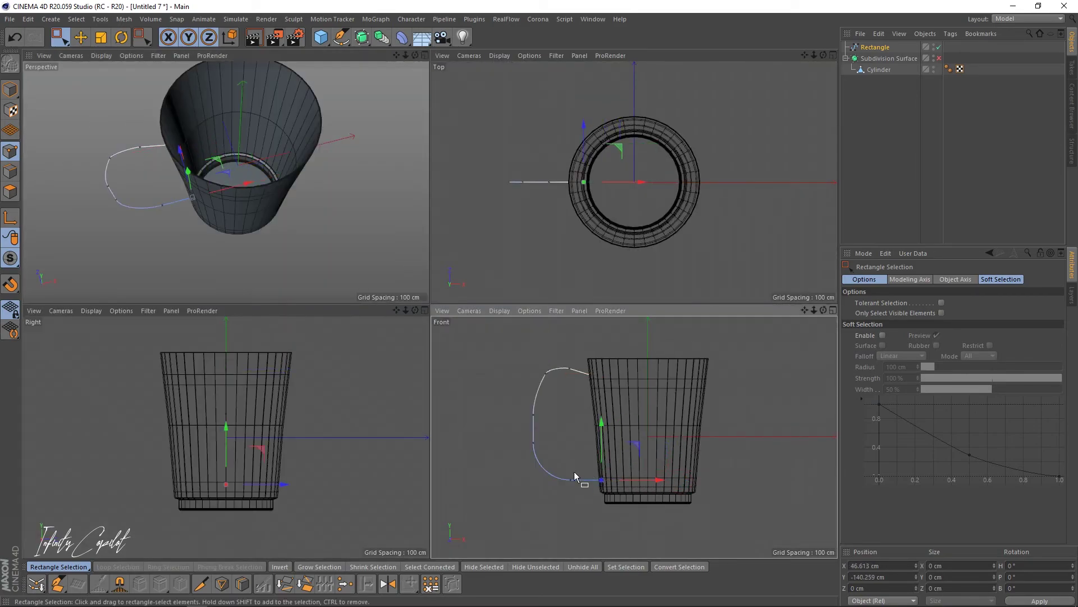
pyautogui.keyDown('alt'); pyautogui.moveTo(580, 480); pyautogui.dragTo(705, 456, button='right'); pyautogui.keyUp('alt')
pyautogui.keyDown('alt'); pyautogui.moveTo(726, 466); pyautogui.dragTo(653, 425, button='middle'); pyautogui.keyUp('alt')
pyautogui.moveTo(669, 438); pyautogui.dragTo(664, 439)
pyautogui.press('F1')
pyautogui.keyDown('alt'); pyautogui.moveTo(466, 275); pyautogui.dragTo(506, 191); pyautogui.keyUp('alt')
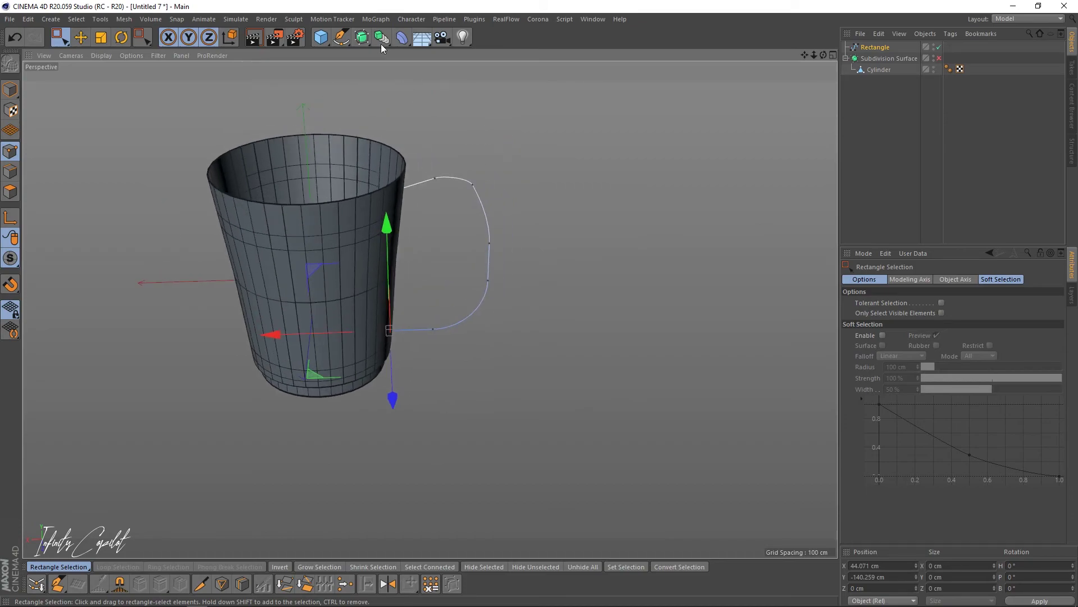
# Add a Sweep generator and a Circle spline, and nest the circle and the handle spline inside the sweep.
pyautogui.click(362, 37)
pyautogui.click(426, 93)
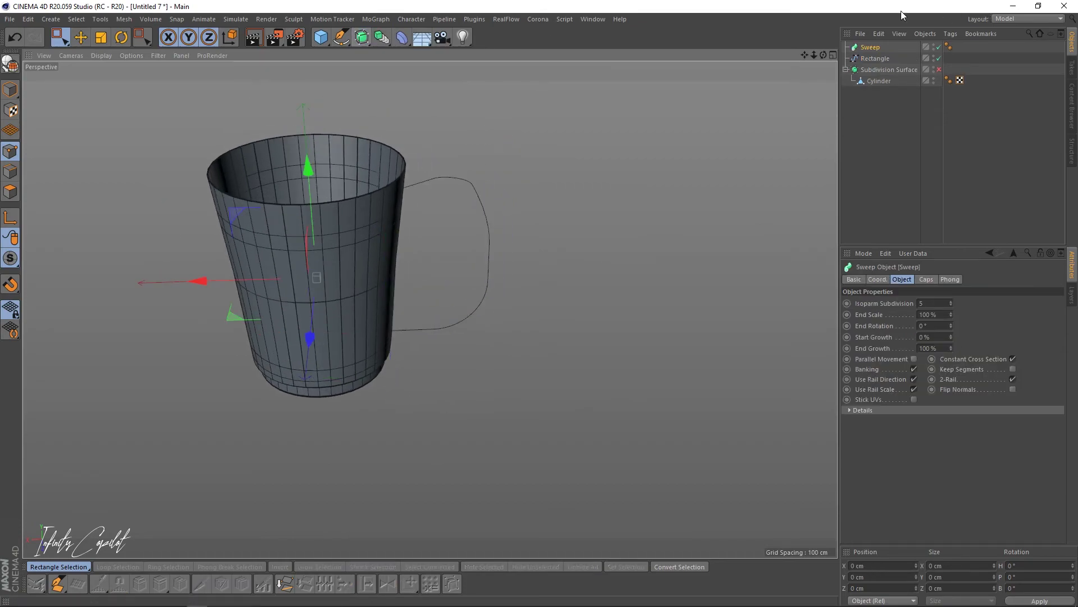
pyautogui.click(342, 37)
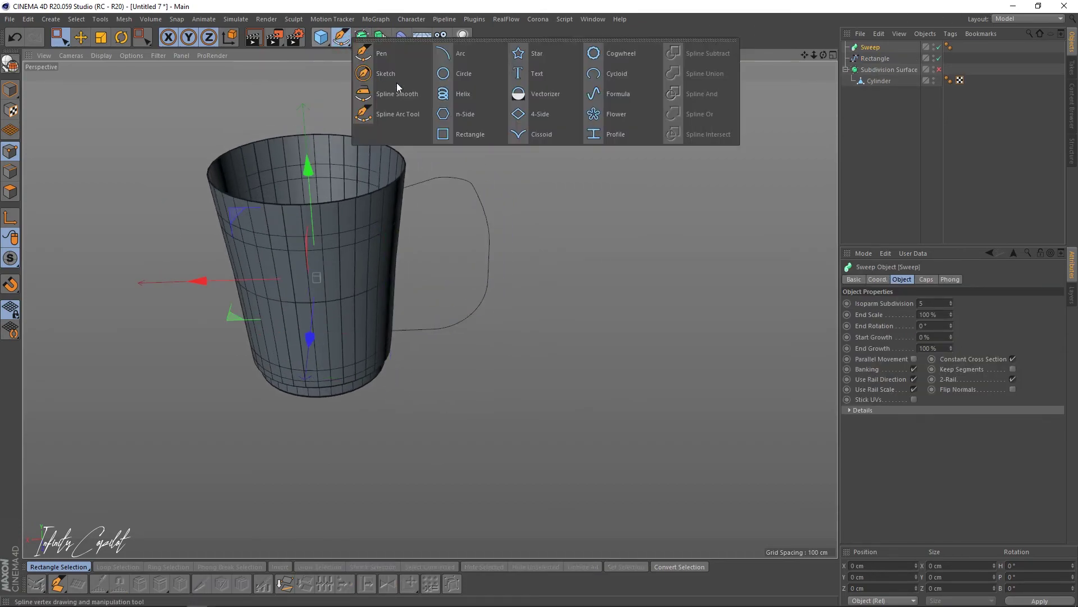
pyautogui.click(446, 75)
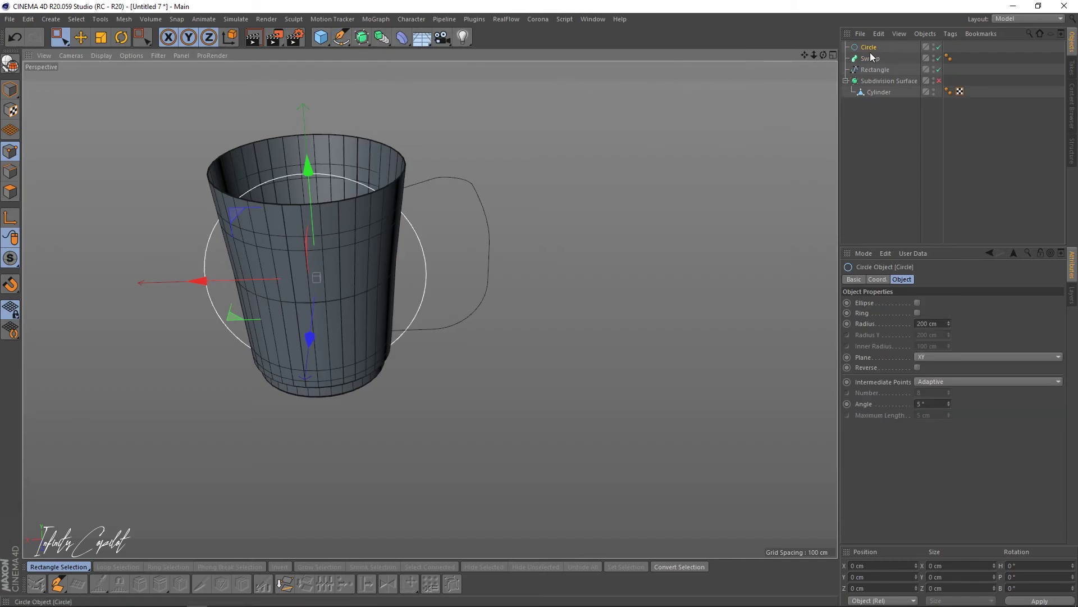
pyautogui.moveTo(869, 60)
pyautogui.mouseDown()
pyautogui.moveTo(874, 48)
pyautogui.moveTo(878, 63)
pyautogui.mouseUp()
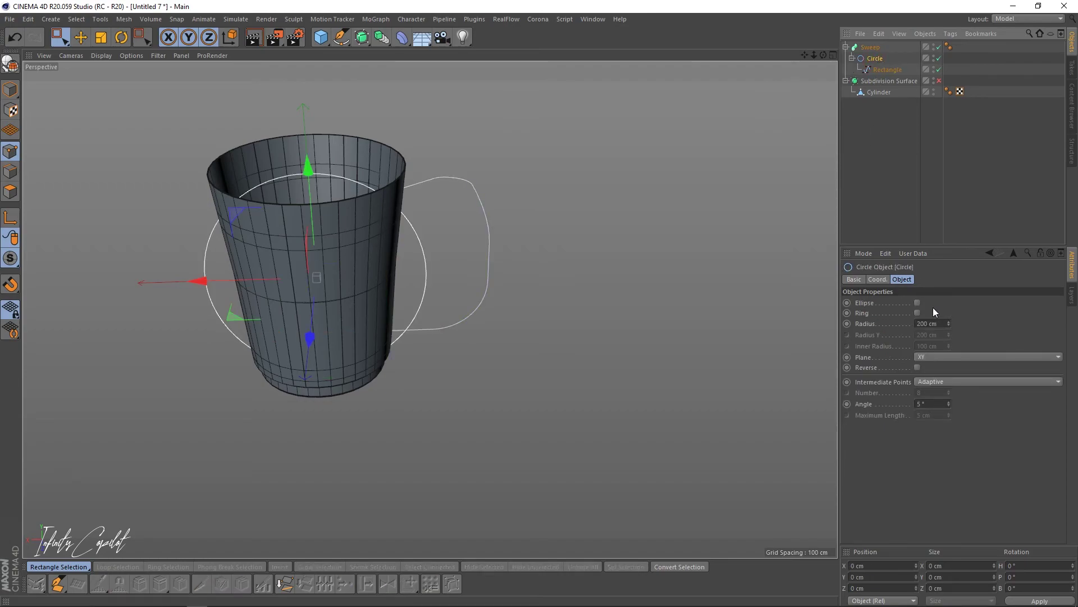
# Set the circle's radius to 5 cm and place the Rectangle spline directly under the sweep, below the circle.
pyautogui.click(948, 323)
pyautogui.moveTo(939, 324); pyautogui.dragTo(789, 300)
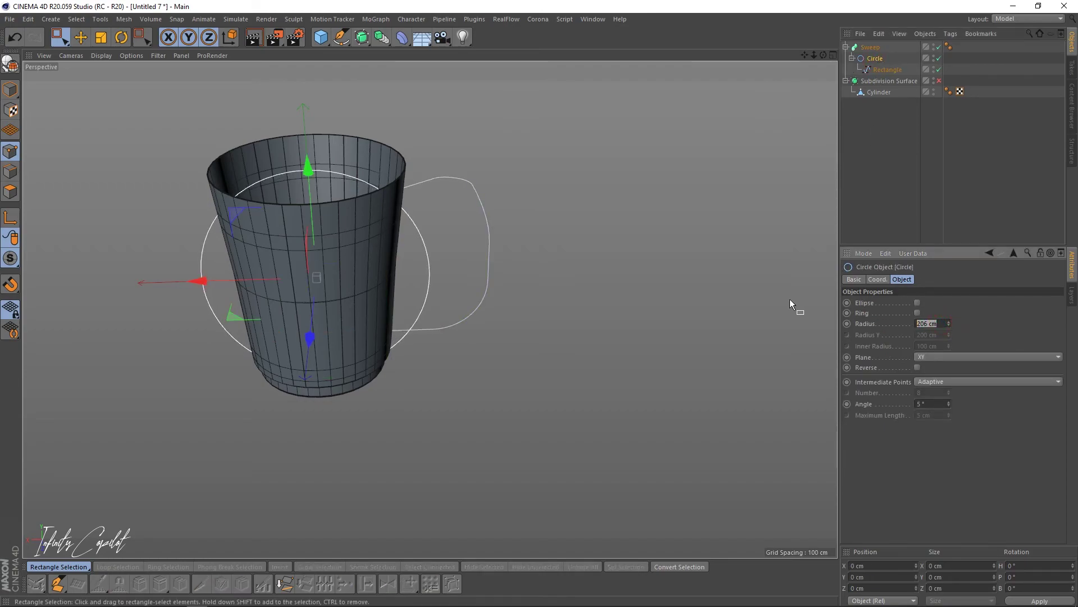
pyautogui.write('5')
pyautogui.press('Return')
pyautogui.moveTo(876, 70); pyautogui.dragTo(880, 63)
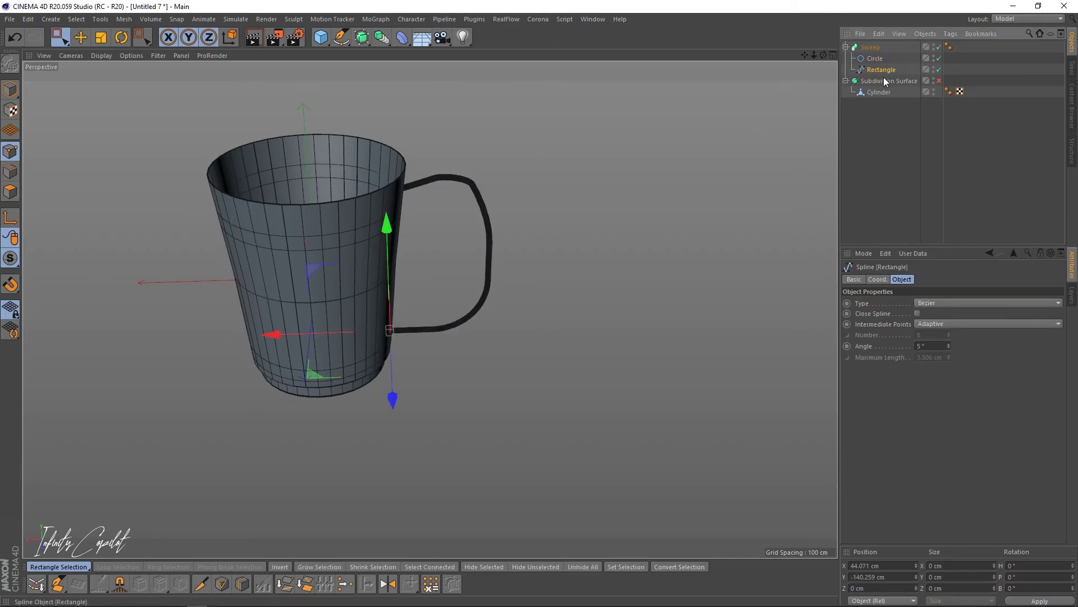
# Thicken the swept handle by setting its circle profile's radius to 16 cm, and check both ends against the cup.
pyautogui.keyDown('alt'); pyautogui.moveTo(414, 176); pyautogui.dragTo(493, 172, button='right'); pyautogui.keyUp('alt')
pyautogui.keyDown('alt'); pyautogui.moveTo(487, 172); pyautogui.dragTo(383, 171); pyautogui.keyUp('alt')
pyautogui.click(887, 59)
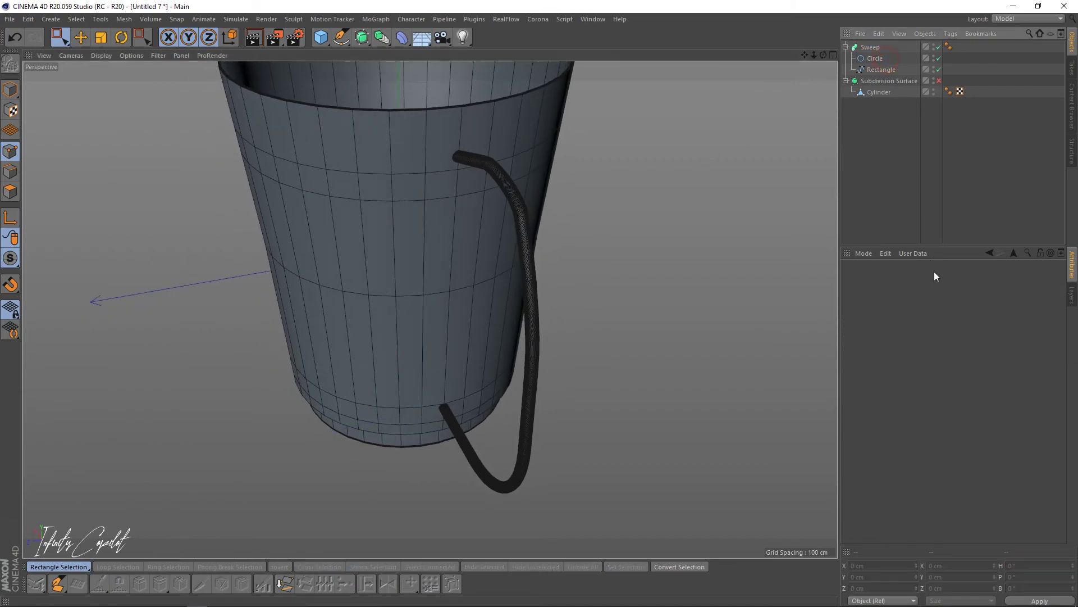
pyautogui.click(890, 57)
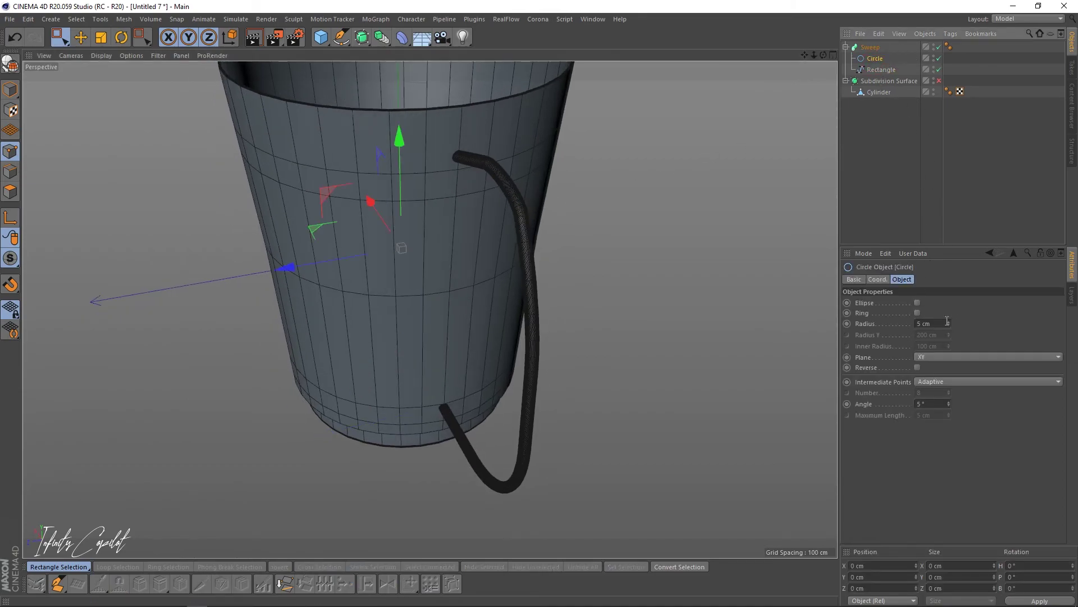
pyautogui.moveTo(949, 323); pyautogui.dragTo(949, 312)
pyautogui.keyDown('alt'); pyautogui.moveTo(566, 197); pyautogui.dragTo(471, 201, button='right'); pyautogui.keyUp('alt')
pyautogui.keyDown('alt'); pyautogui.moveTo(507, 195); pyautogui.dragTo(634, 170); pyautogui.keyUp('alt')
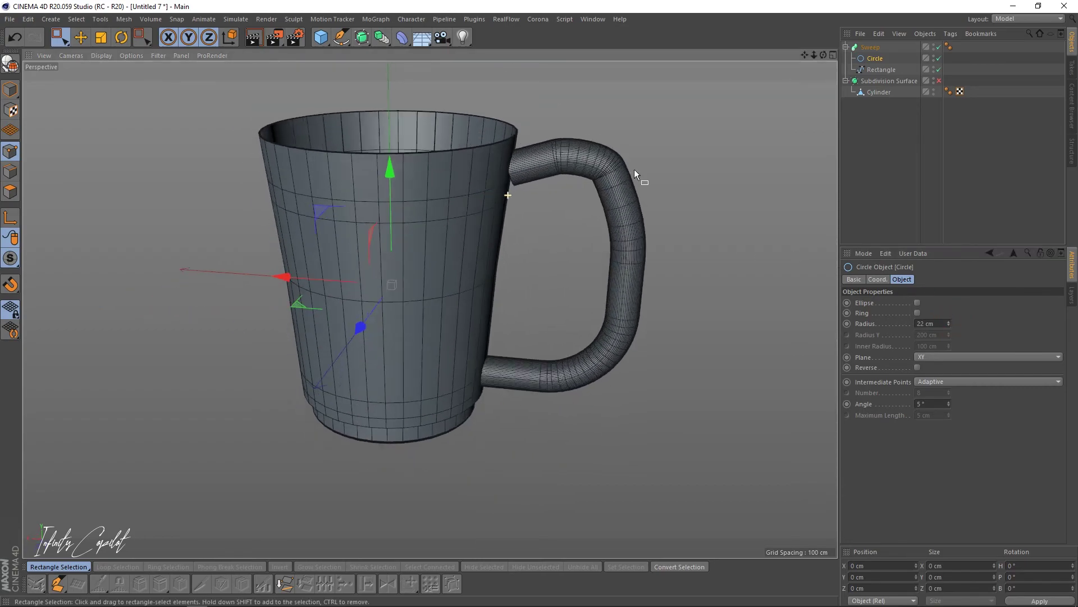
pyautogui.keyDown('alt'); pyautogui.moveTo(635, 170); pyautogui.dragTo(582, 193, button='middle'); pyautogui.keyUp('alt')
pyautogui.moveTo(947, 327); pyautogui.dragTo(948, 320)
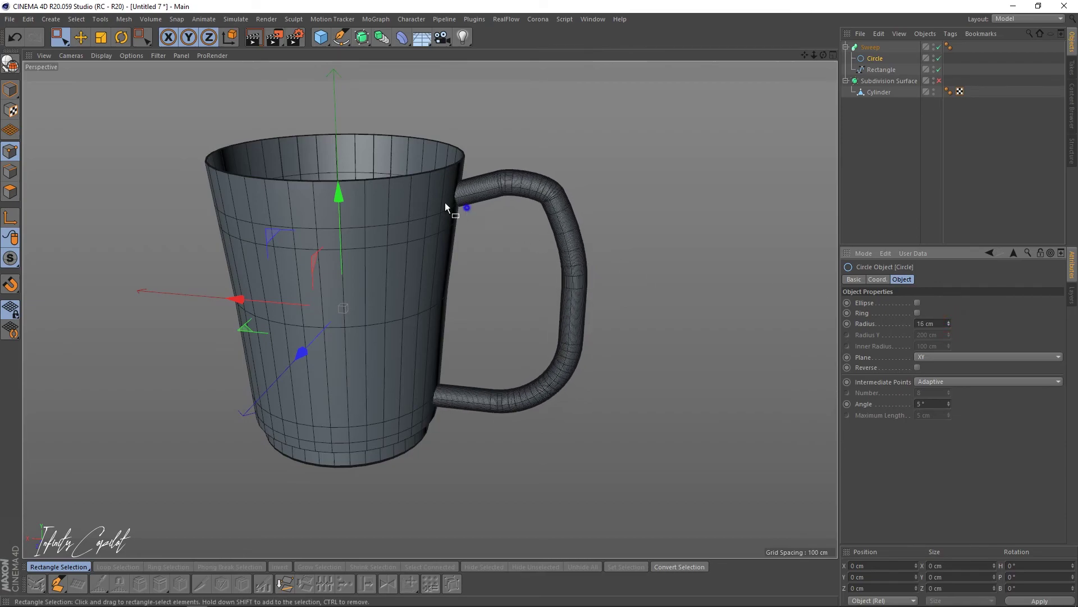
pyautogui.keyDown('alt'); pyautogui.moveTo(444, 202); pyautogui.dragTo(827, 68); pyautogui.keyUp('alt')
pyautogui.scroll(5, 516, 169)
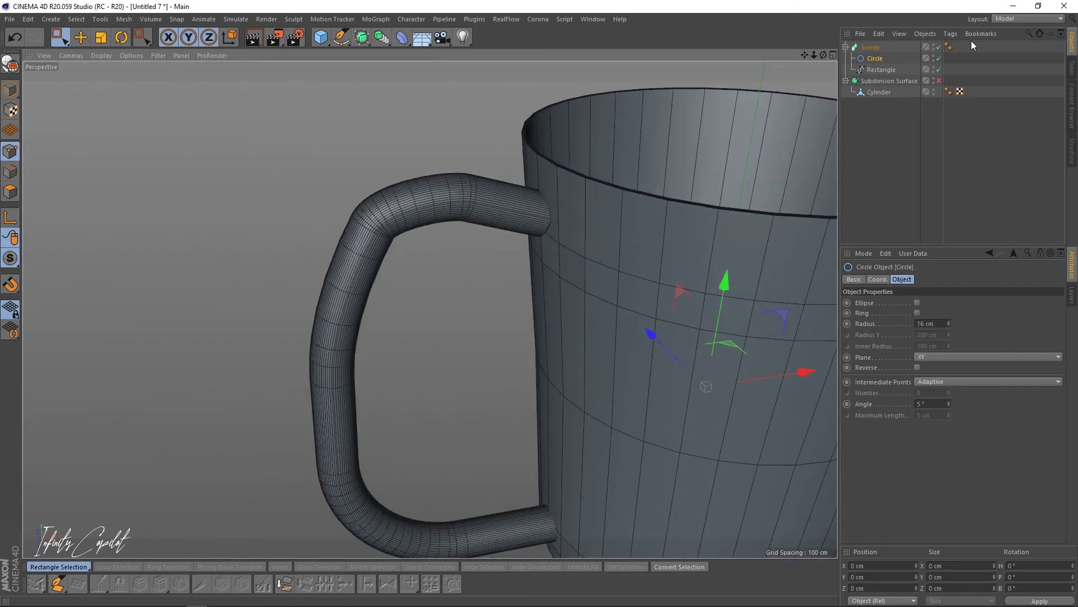
# Delete the sweep together with its Circle and Rectangle splines, leaving only the subdivided cup.
pyautogui.click(871, 47)
pyautogui.keyDown('shift'); pyautogui.click(868, 70); pyautogui.keyUp('shift')
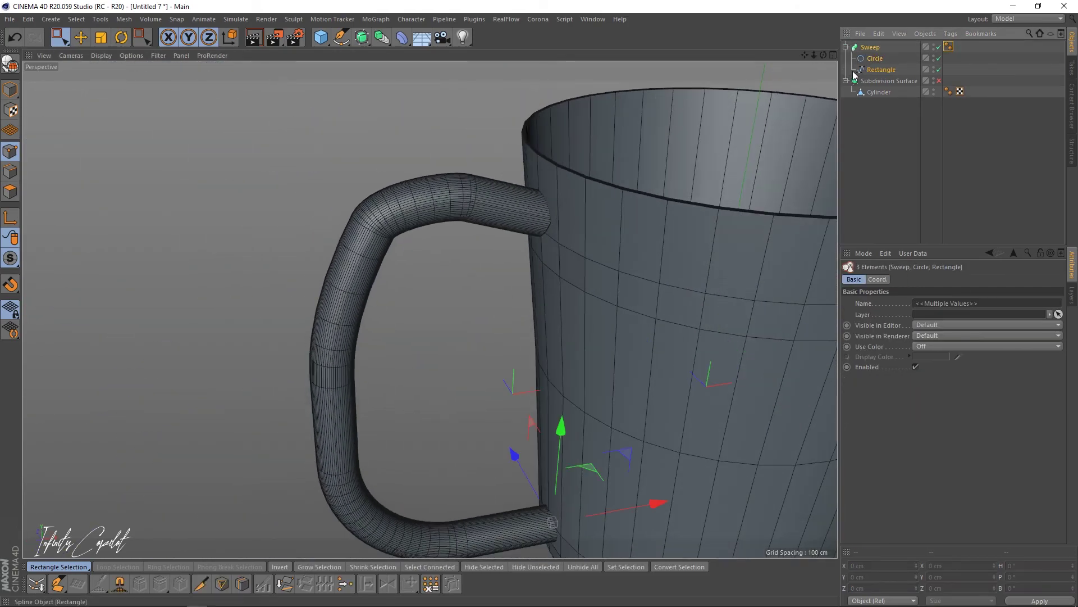
pyautogui.press('Delete')
pyautogui.keyDown('alt'); pyautogui.moveTo(581, 173); pyautogui.dragTo(423, 216); pyautogui.keyUp('alt')
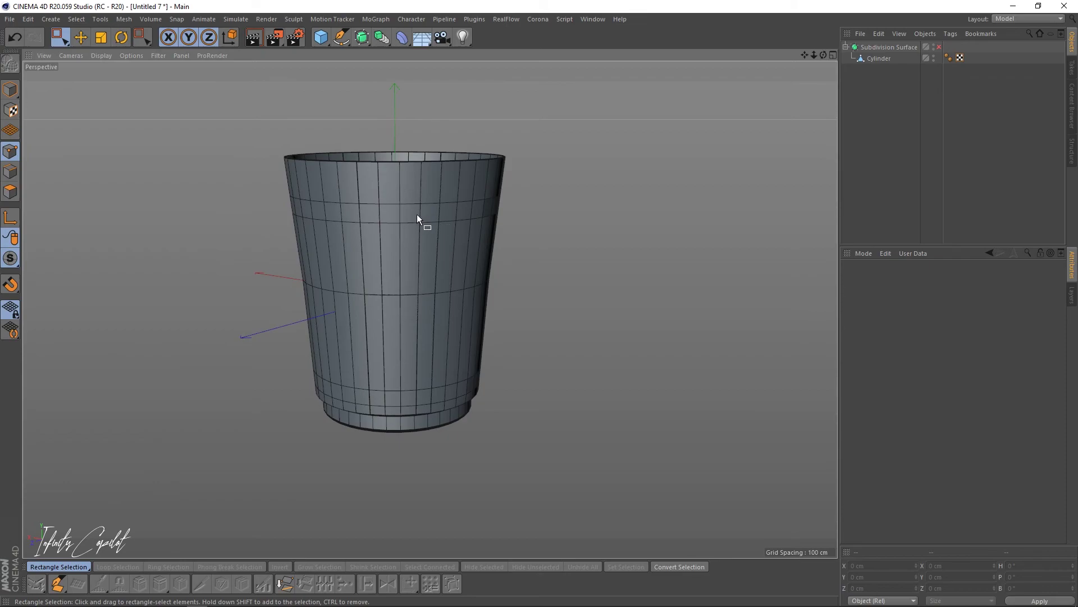
# Display the cup shaded without wireframe lines and examine its form from the side and above.
pyautogui.press('n')
pyautogui.press('b')
pyautogui.moveTo(441, 217)
pyautogui.keyDown('alt'); pyautogui.mouseDown()
pyautogui.moveTo(414, 193)
pyautogui.moveTo(397, 220)
pyautogui.mouseUp(); pyautogui.keyUp('alt')
pyautogui.moveTo(503, 219)
pyautogui.keyDown('alt'); pyautogui.mouseDown()
pyautogui.moveTo(598, 261)
pyautogui.moveTo(501, 210)
pyautogui.mouseUp(); pyautogui.keyUp('alt')
pyautogui.moveTo(470, 169)
pyautogui.keyDown('alt'); pyautogui.mouseDown()
pyautogui.moveTo(433, 275)
pyautogui.moveTo(406, 247)
pyautogui.mouseUp(); pyautogui.keyUp('alt')
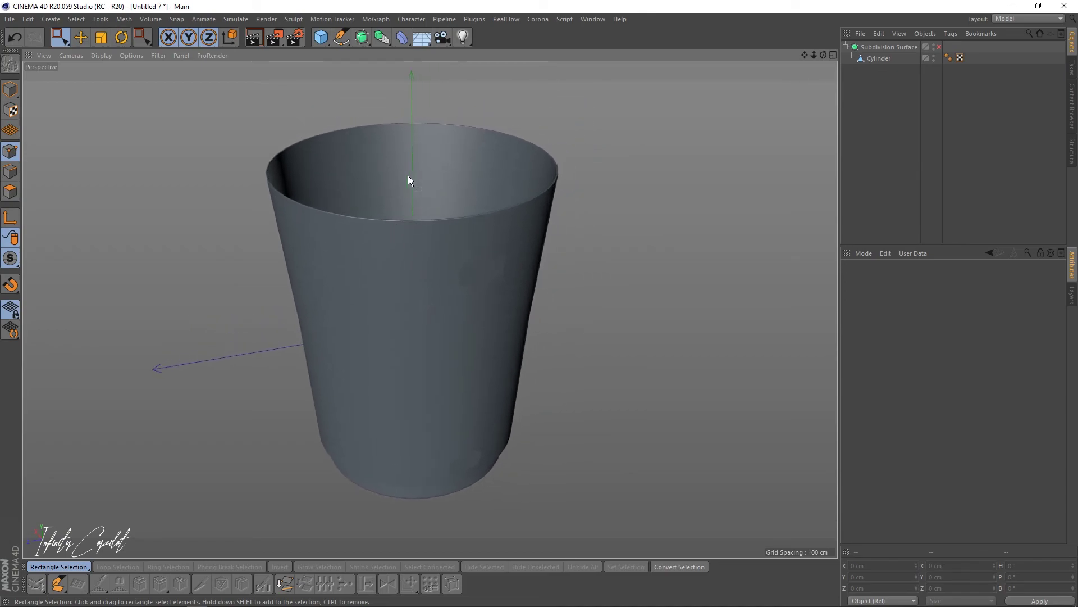
# Switch to the chitchen.c4d project and select the reference mug with its handle.
pyautogui.press('v')
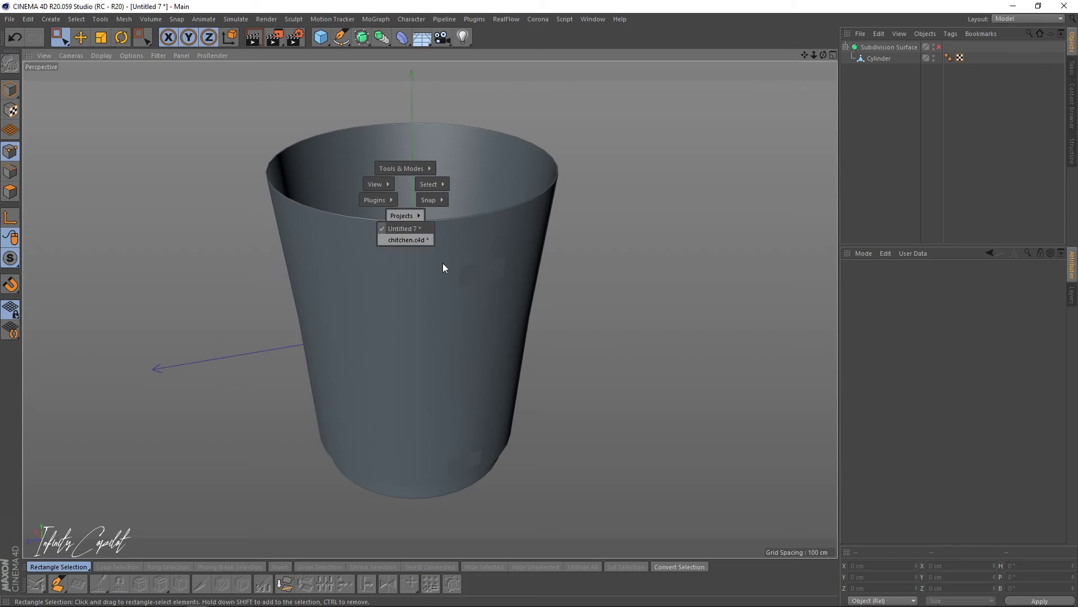
pyautogui.click(405, 240)
pyautogui.press('v')
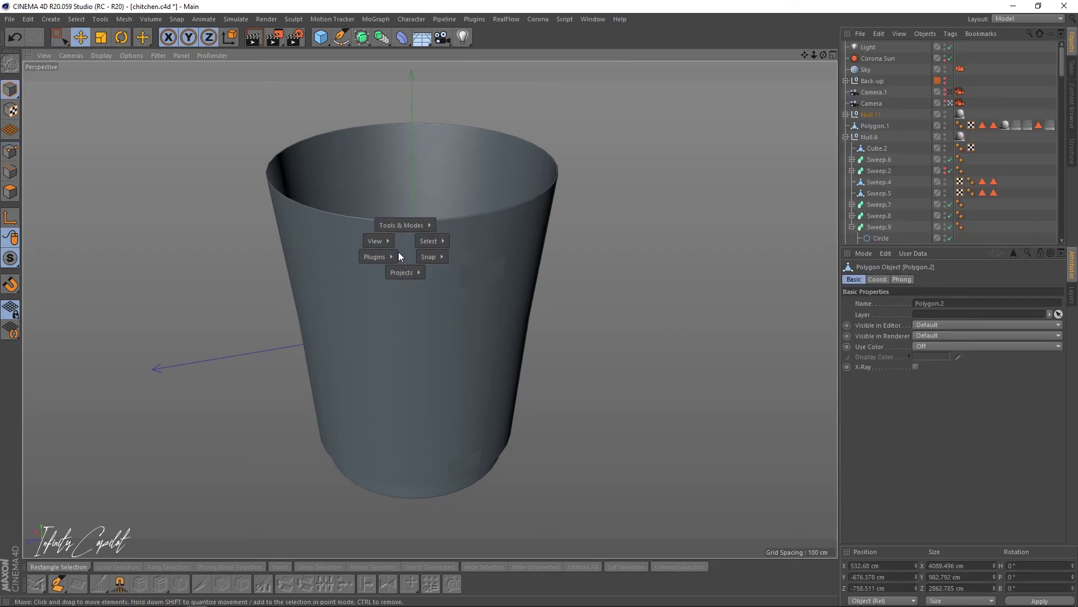
pyautogui.moveTo(399, 276)
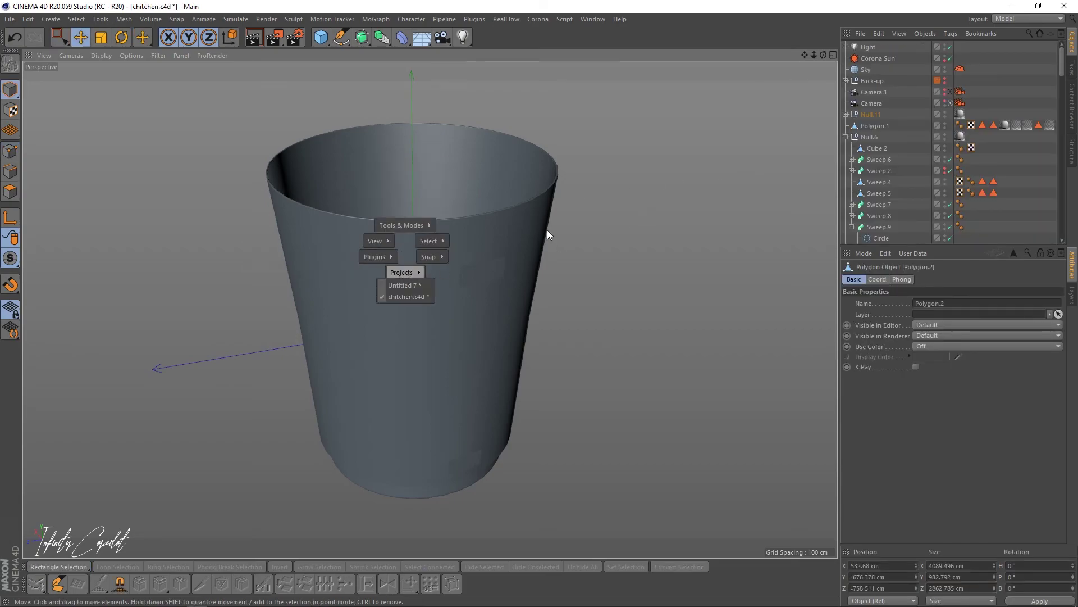
pyautogui.click(563, 249)
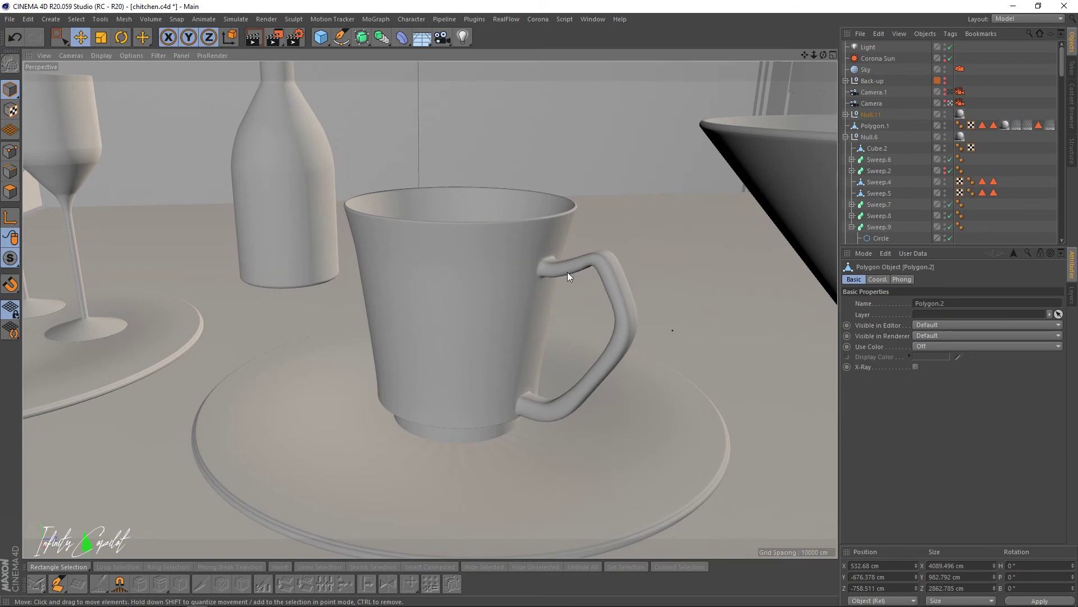
pyautogui.scroll(4, 565, 268)
pyautogui.click(539, 268)
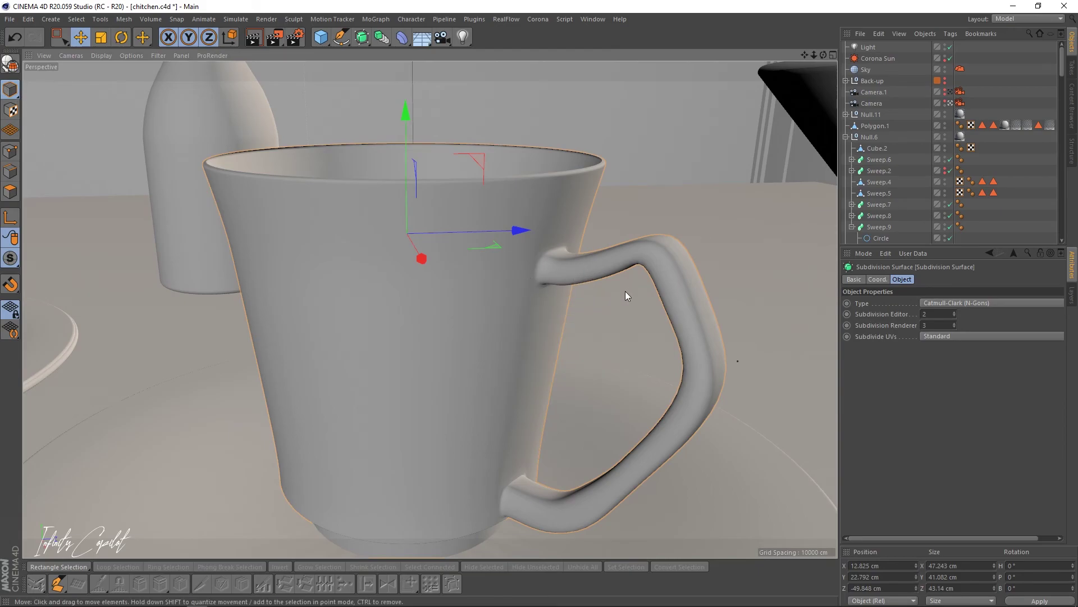
# Display the kitchen scene with wireframe lines and study the mesh where the handle joins the reference mug.
pyautogui.scroll(-5, 584, 295)
pyautogui.press('n')
pyautogui.press('b')
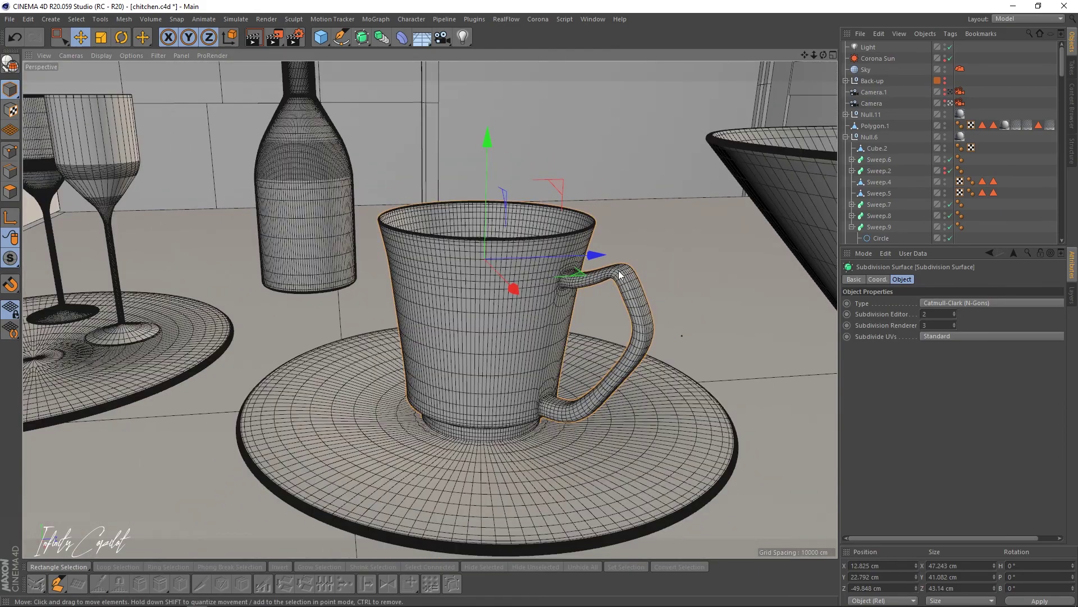
pyautogui.scroll(5, 624, 265)
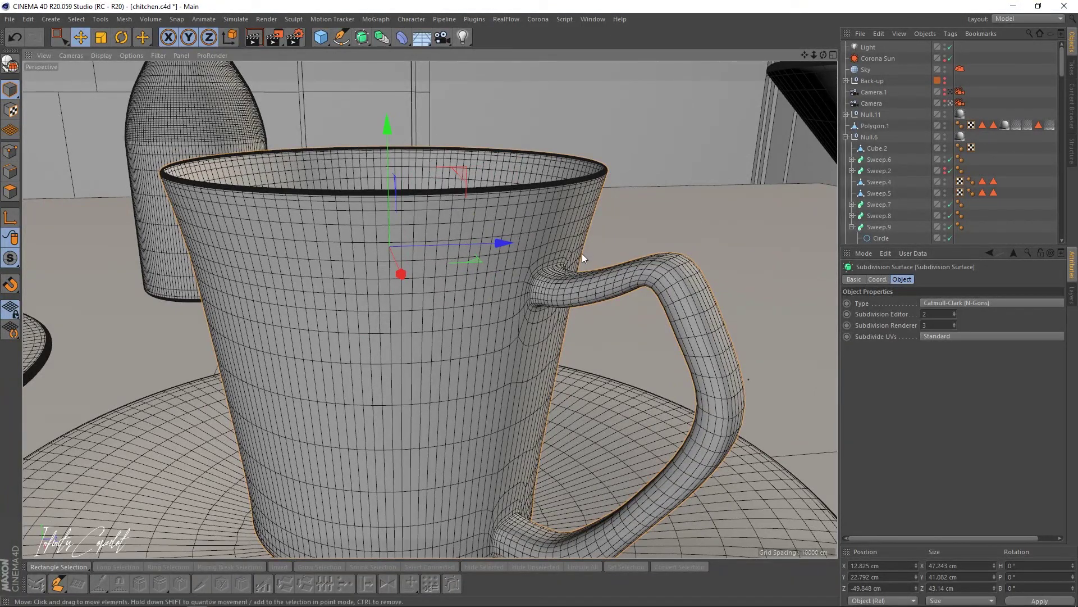
pyautogui.scroll(-4, 522, 216)
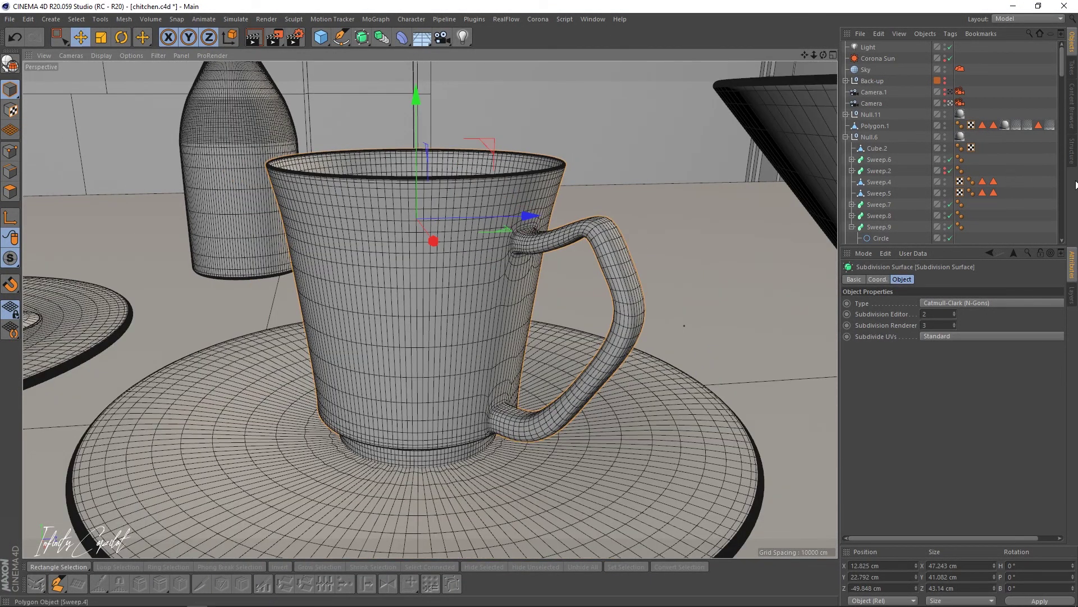
# Find the reference mug's Subdivision Surface in the object hierarchy and disable it to expose the base mesh.
pyautogui.scroll(-4, 1053, 117)
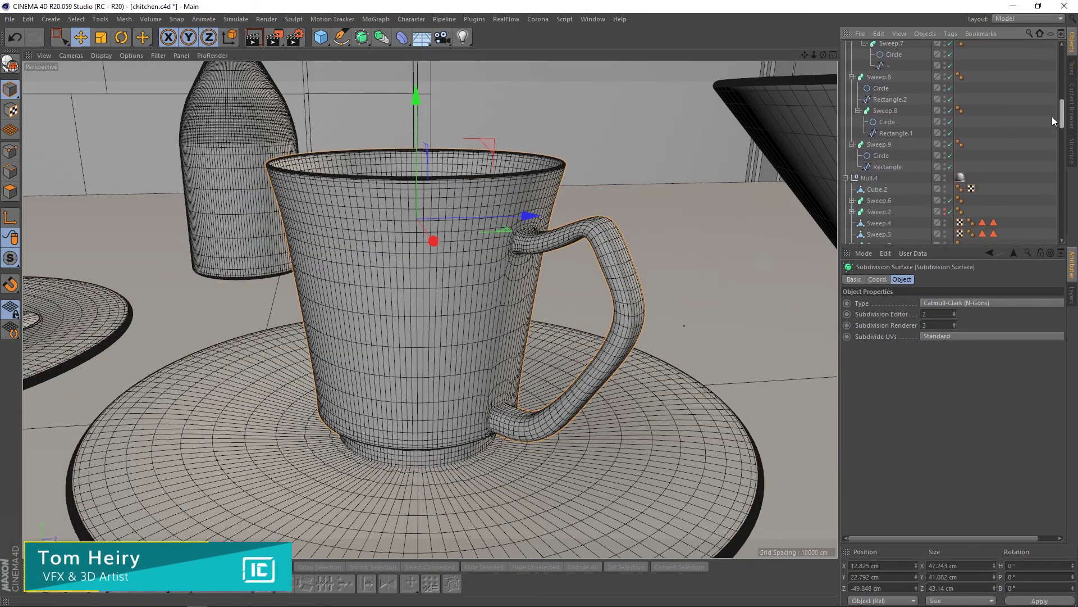
pyautogui.scroll(-10, 1043, 160)
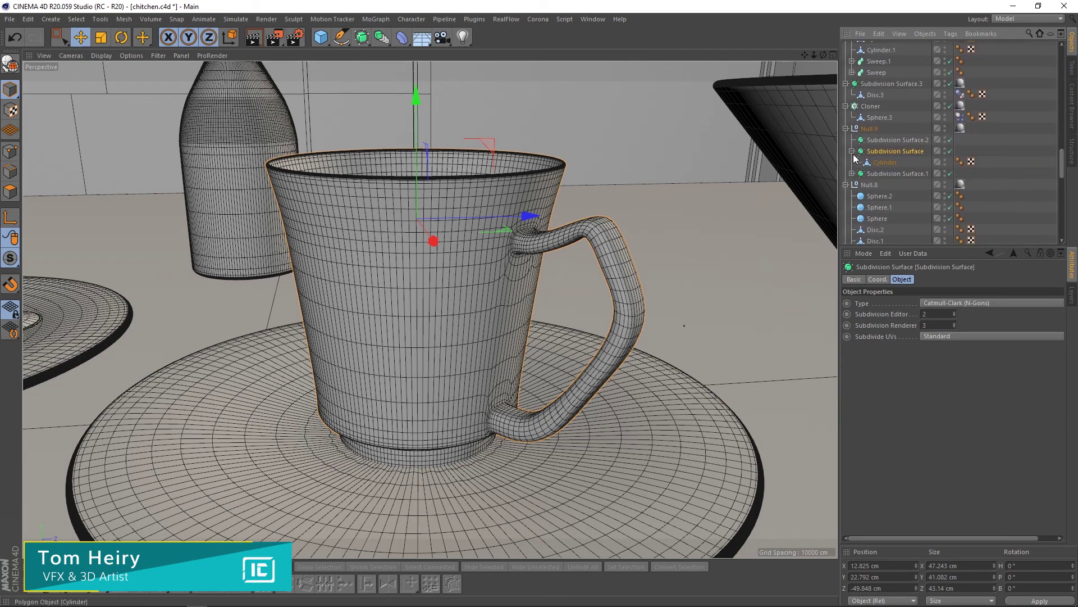
pyautogui.click(950, 151)
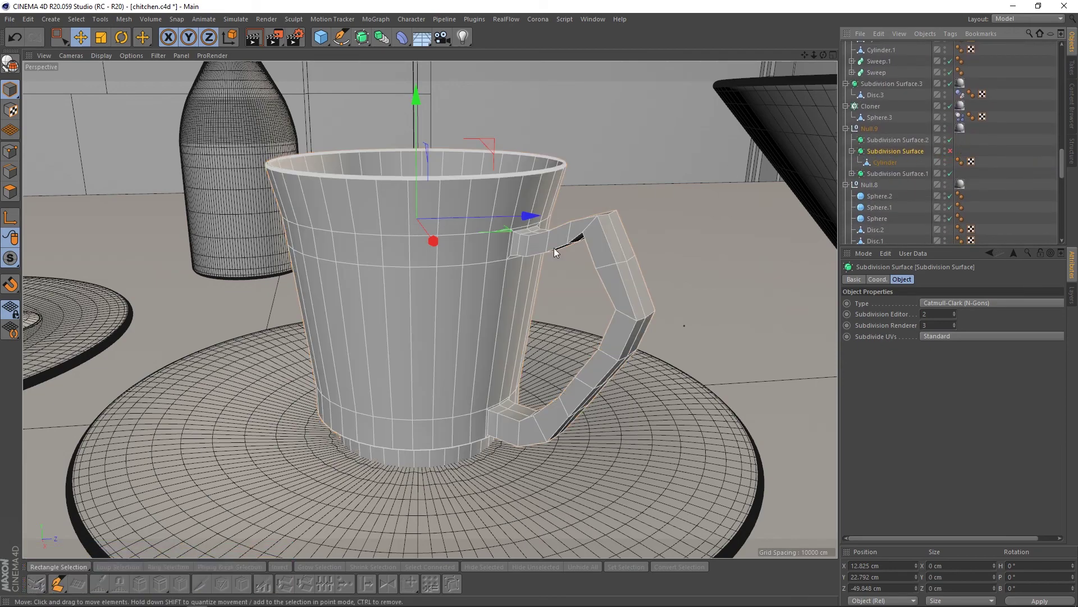
# Examine the unsmoothed reference mug from several angles, focusing on the handle's polygon segments and its joints with the cup.
pyautogui.scroll(2, 597, 225)
pyautogui.keyDown('alt'); pyautogui.moveTo(616, 220); pyautogui.dragTo(668, 210, button='right'); pyautogui.keyUp('alt')
pyautogui.keyDown('alt'); pyautogui.moveTo(566, 229); pyautogui.dragTo(602, 206); pyautogui.keyUp('alt')
pyautogui.keyDown('alt'); pyautogui.moveTo(602, 206); pyautogui.dragTo(639, 235, button='right'); pyautogui.keyUp('alt')
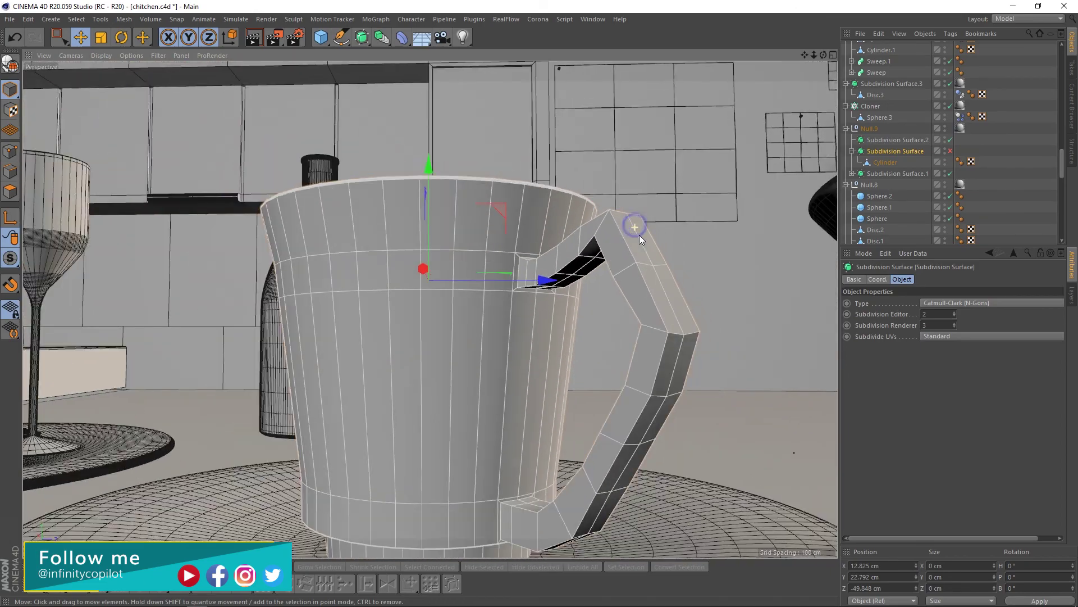
pyautogui.keyDown('alt'); pyautogui.moveTo(623, 278); pyautogui.dragTo(643, 339); pyautogui.keyUp('alt')
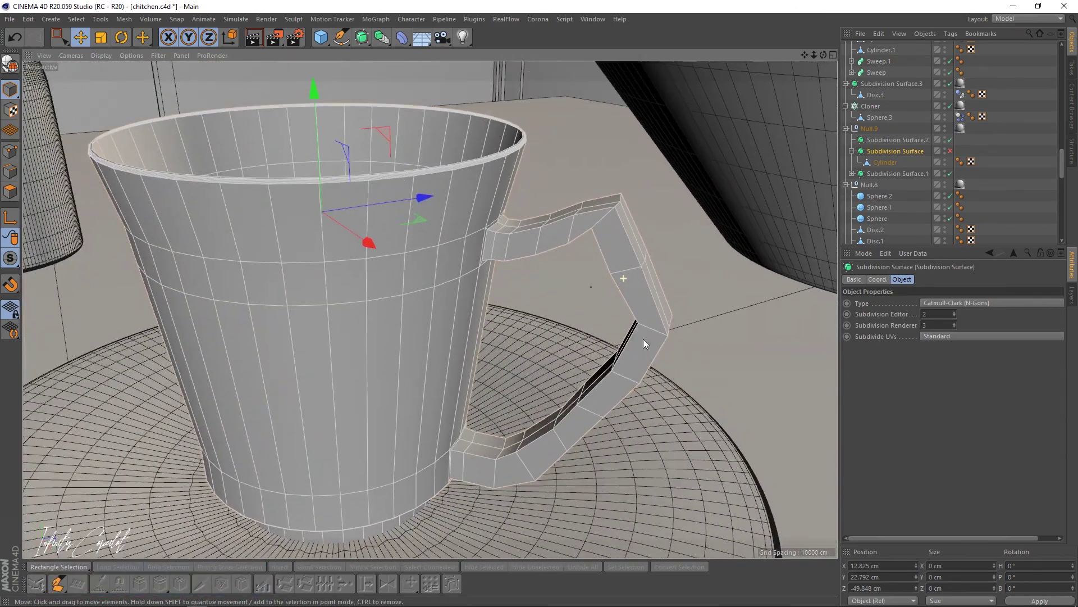
pyautogui.keyDown('alt'); pyautogui.moveTo(643, 339); pyautogui.dragTo(686, 310, button='right'); pyautogui.keyUp('alt')
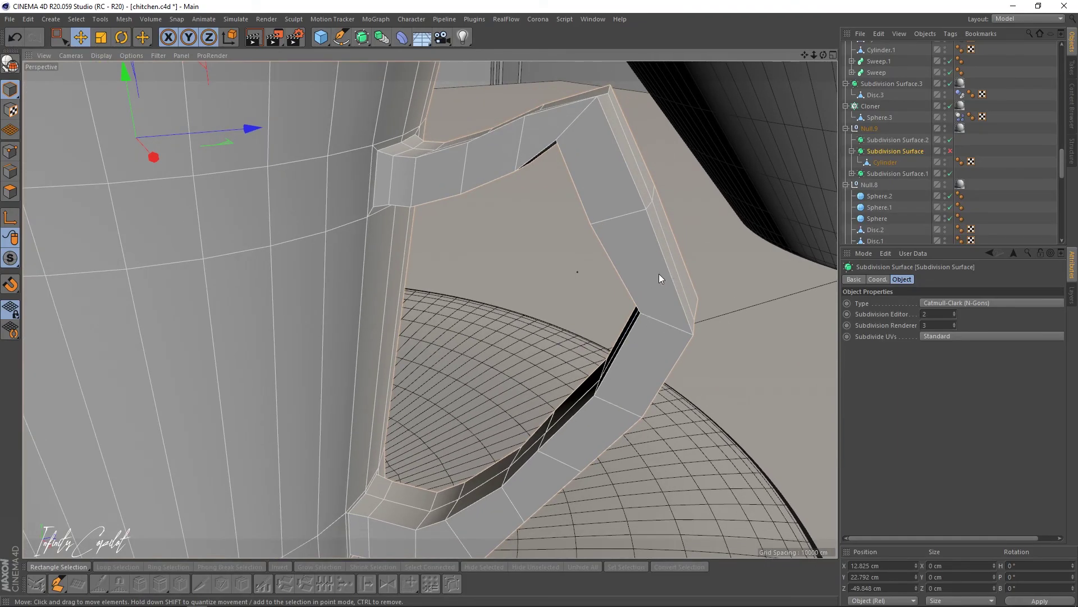
pyautogui.keyDown('alt'); pyautogui.moveTo(619, 286); pyautogui.dragTo(586, 293, button='right'); pyautogui.keyUp('alt')
pyautogui.keyDown('alt'); pyautogui.moveTo(585, 293); pyautogui.dragTo(611, 283); pyautogui.keyUp('alt')
pyautogui.keyDown('alt'); pyautogui.moveTo(611, 283); pyautogui.dragTo(539, 290, button='right'); pyautogui.keyUp('alt')
pyautogui.keyDown('alt'); pyautogui.moveTo(539, 290); pyautogui.dragTo(551, 284); pyautogui.keyUp('alt')
pyautogui.keyDown('alt'); pyautogui.moveTo(555, 279); pyautogui.dragTo(583, 250, button='right'); pyautogui.keyUp('alt')
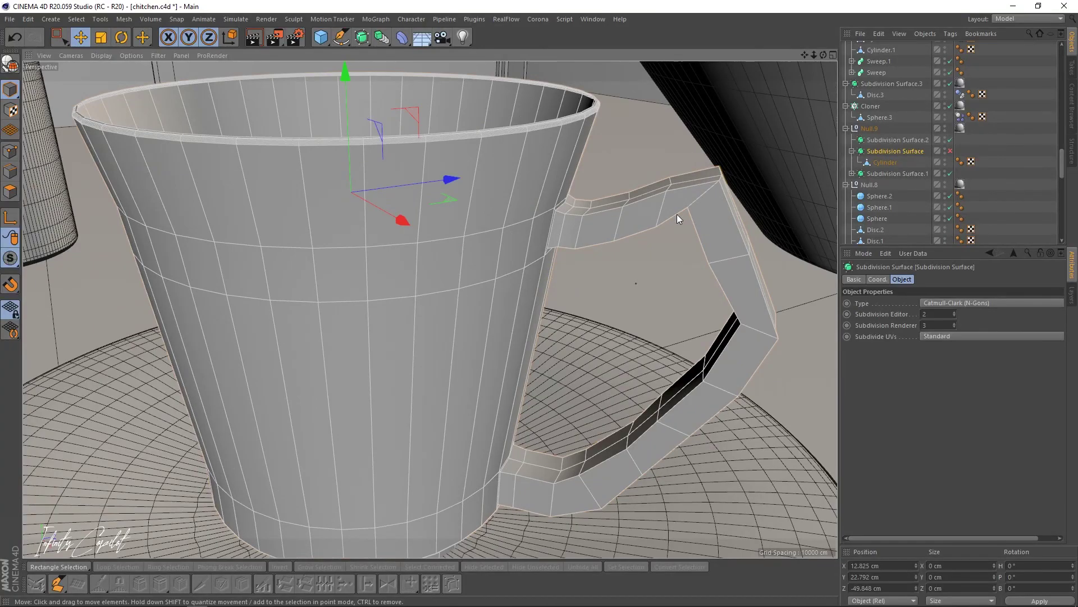
pyautogui.keyDown('alt'); pyautogui.moveTo(677, 215); pyautogui.dragTo(609, 248); pyautogui.keyUp('alt')
pyautogui.keyDown('alt'); pyautogui.moveTo(609, 248); pyautogui.dragTo(683, 246, button='right'); pyautogui.keyUp('alt')
# Re-enable the reference mug's Subdivision Surface and view the smoothed handle from the side.
pyautogui.click(950, 151)
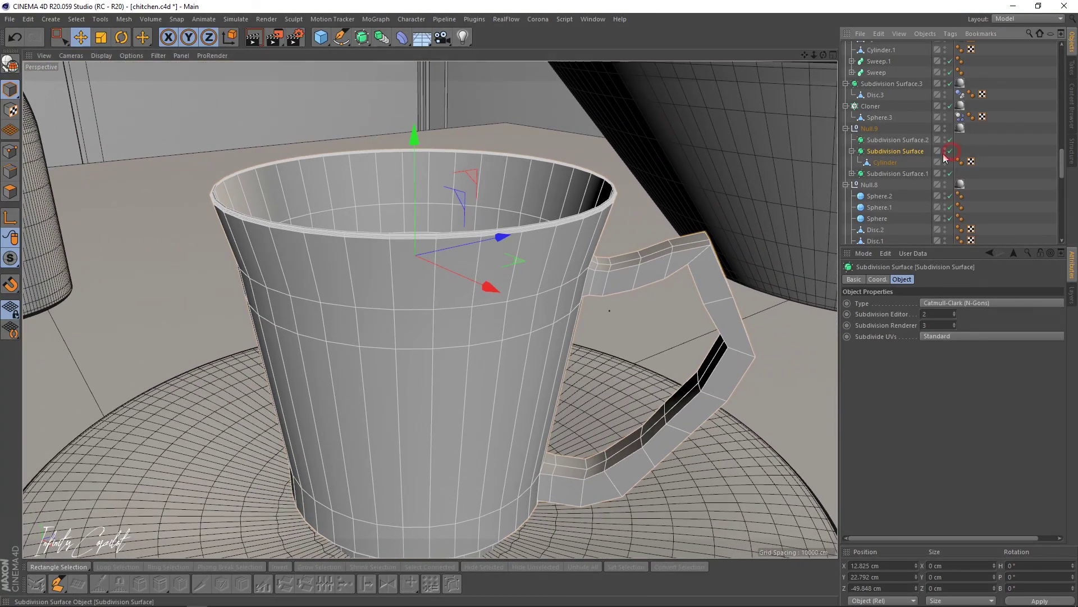
pyautogui.keyDown('alt'); pyautogui.moveTo(677, 258); pyautogui.dragTo(507, 250); pyautogui.keyUp('alt')
pyautogui.keyDown('alt'); pyautogui.moveTo(507, 251); pyautogui.dragTo(562, 231, button='right'); pyautogui.keyUp('alt')
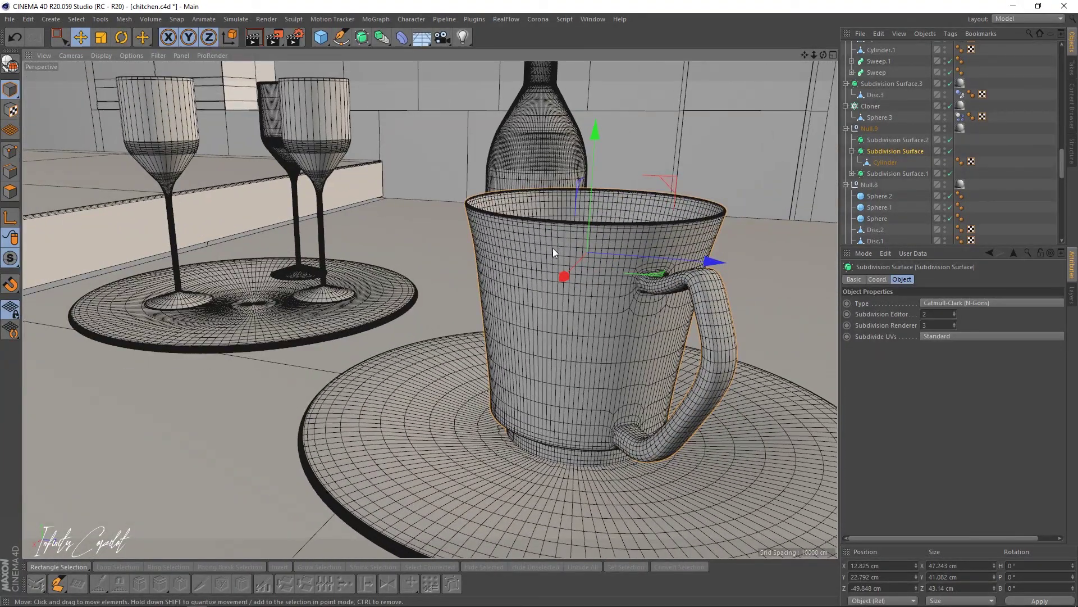